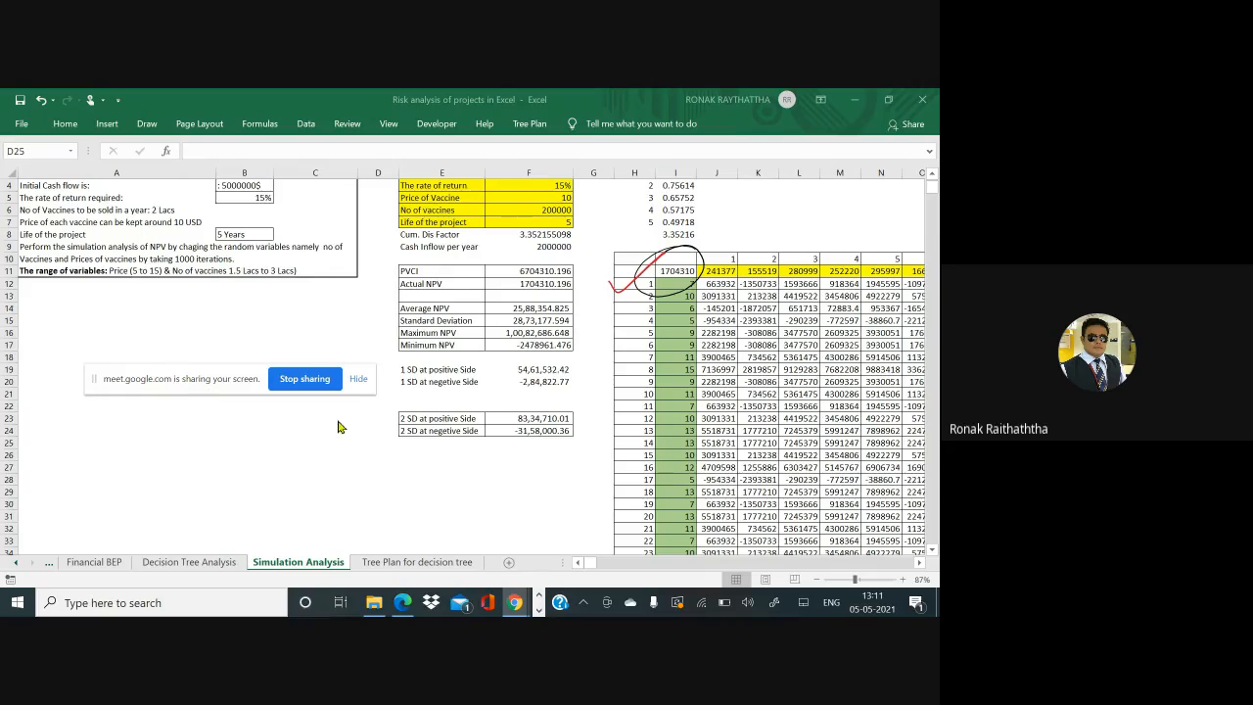
Ink curly brackets on both sides of the 1 SD rows, reaching the 2 SD at positive Side row, and circle the Actual NPV value.
left_click(404, 447)
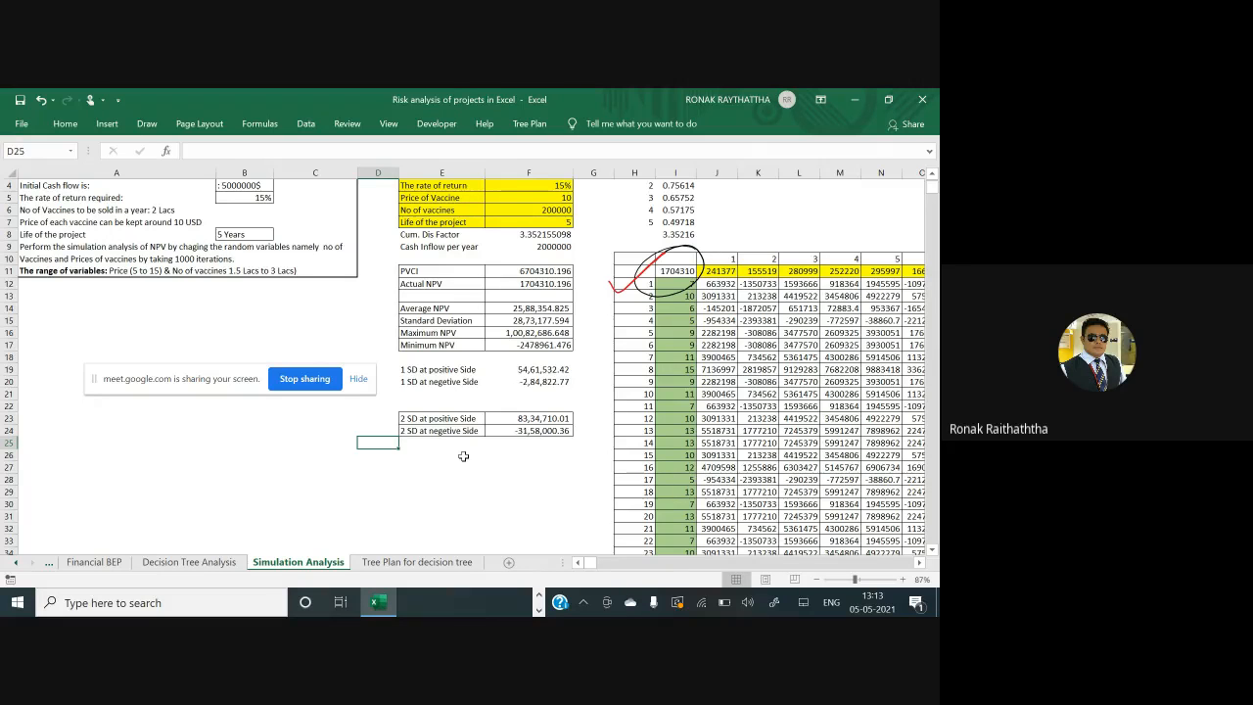
scroll(464, 361, "up", 3, "ctrl")
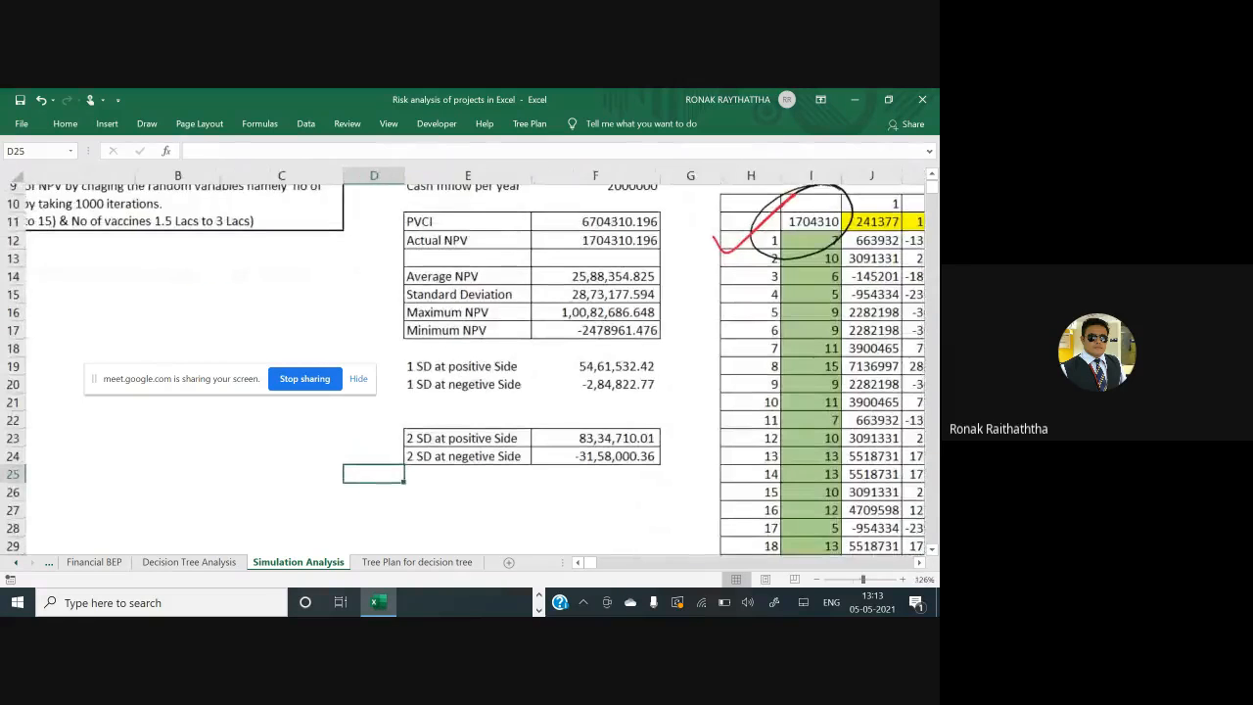
left_click_drag(232, 386, 181, 313)
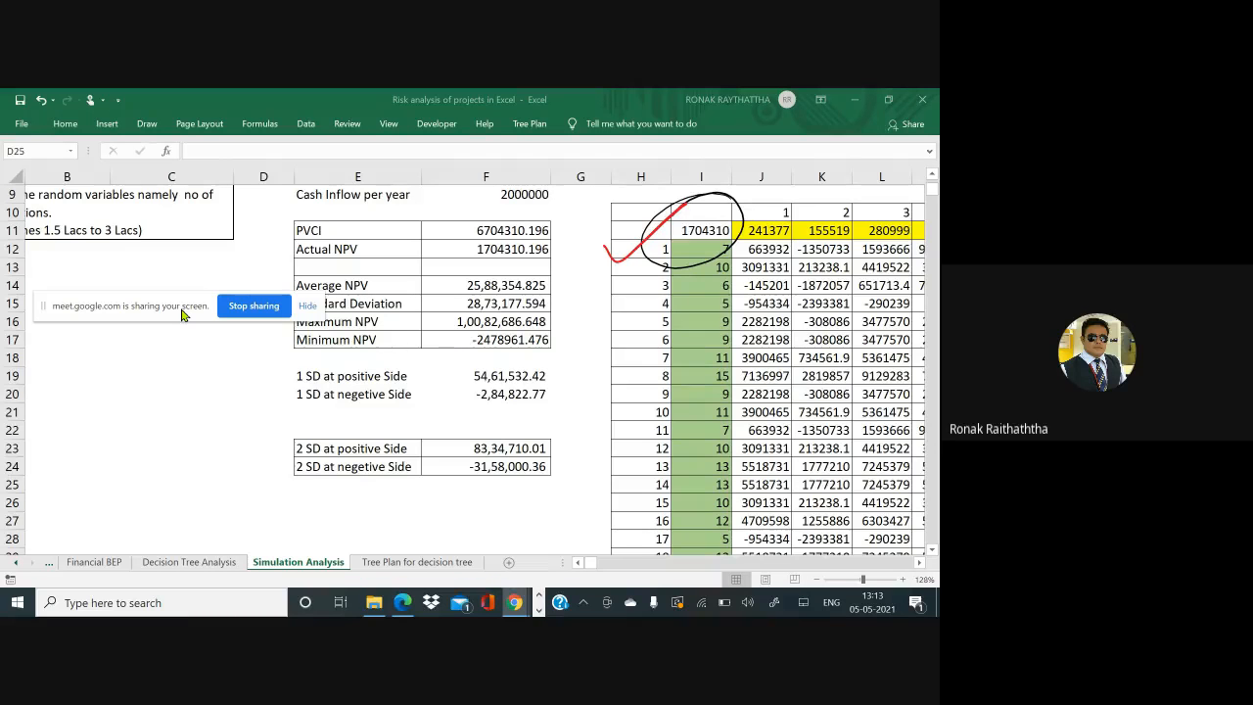
left_click_drag(263, 358, 263, 431)
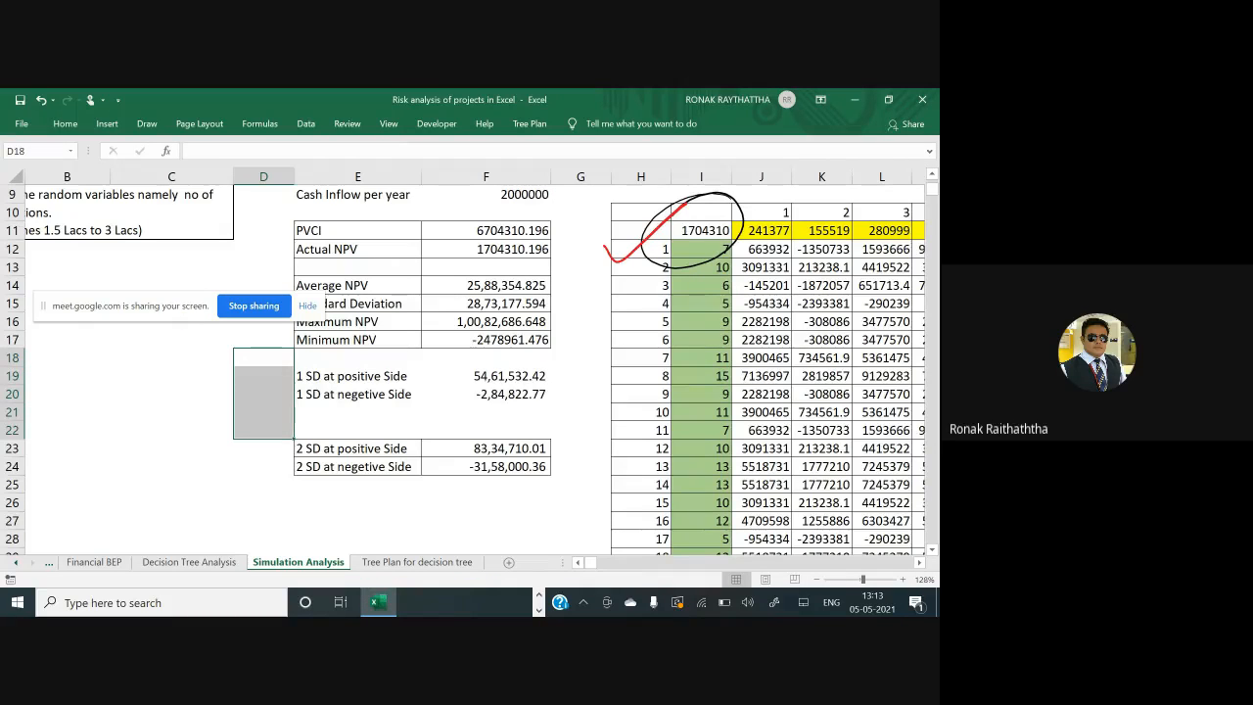
left_click(150, 417)
mouse_move(270, 346)
left_mouse_down()
mouse_move(256, 418)
mouse_move(298, 448)
left_mouse_up()
mouse_move(554, 343)
left_mouse_down()
mouse_move(578, 419)
mouse_move(548, 448)
left_mouse_up()
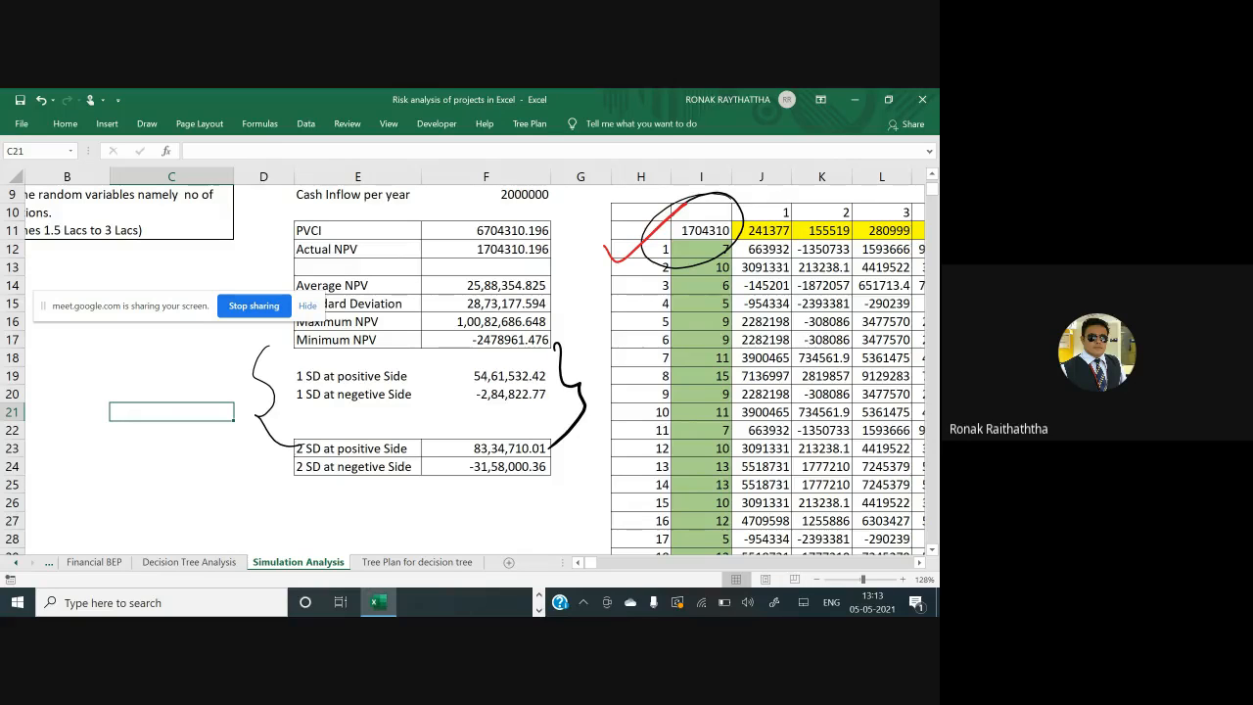
mouse_move(571, 239)
left_mouse_down()
mouse_move(462, 238)
mouse_move(563, 265)
mouse_move(552, 236)
left_mouse_up()
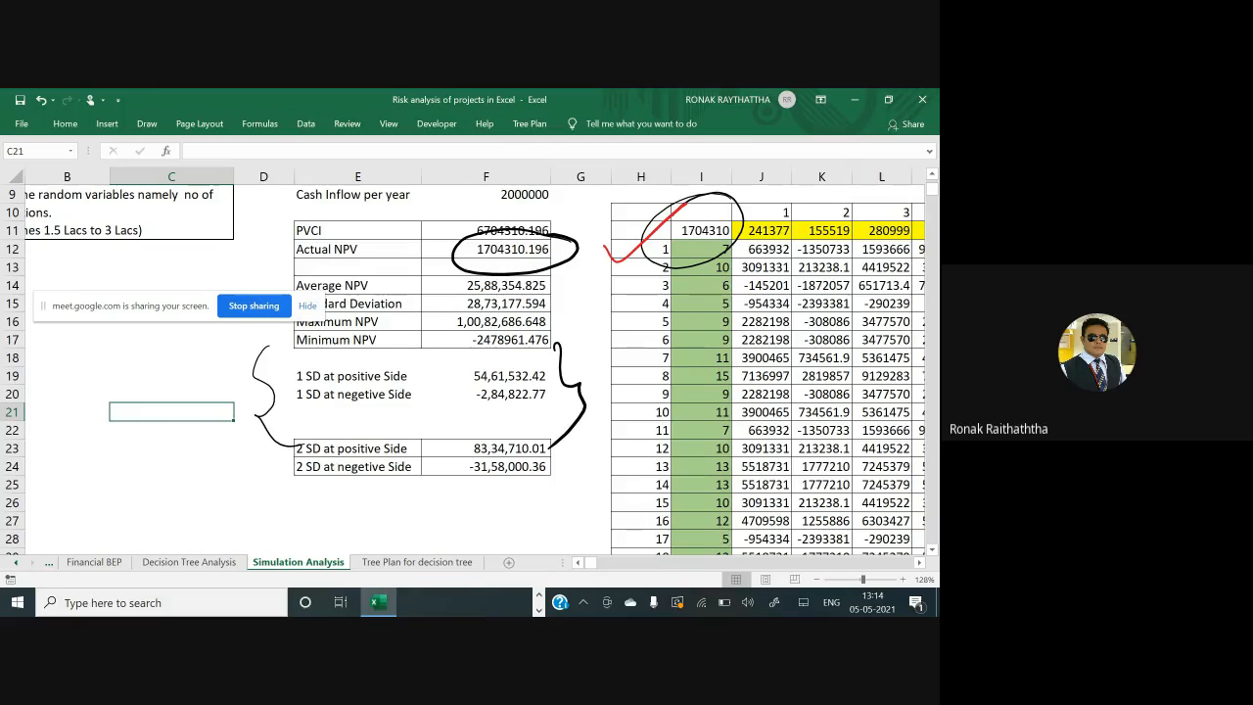
Handwrite 88% in ink beside the 2 SD rows and draw a circle around it.
mouse_move(190, 478)
left_mouse_down()
mouse_move(176, 495)
mouse_move(190, 479)
left_mouse_up()
mouse_move(221, 480)
left_mouse_down()
mouse_move(200, 517)
mouse_move(221, 474)
left_mouse_up()
mouse_move(234, 456)
left_mouse_down()
mouse_move(252, 514)
mouse_move(240, 483)
left_mouse_up()
left_click_drag(249, 478, 253, 478)
mouse_move(197, 434)
left_mouse_down()
mouse_move(244, 426)
mouse_move(266, 452)
mouse_move(164, 460)
left_mouse_up()
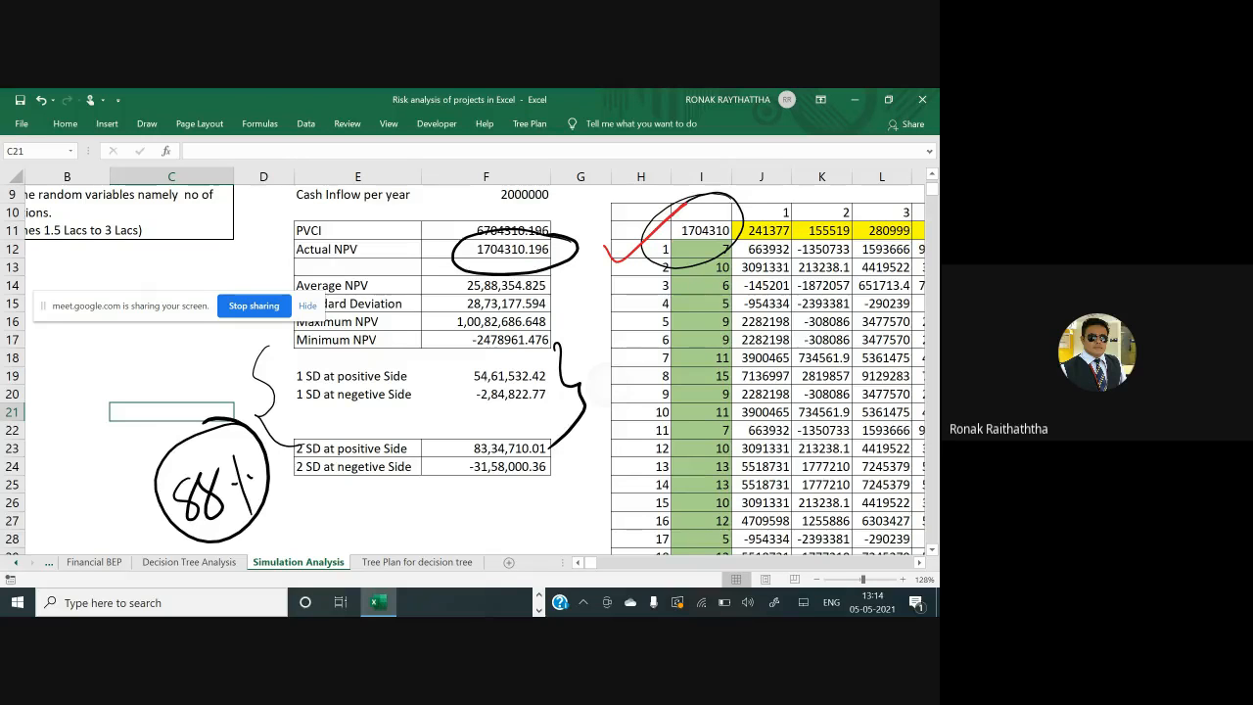
scroll(464, 370, "down", 1)
scroll(464, 370, "down", 2)
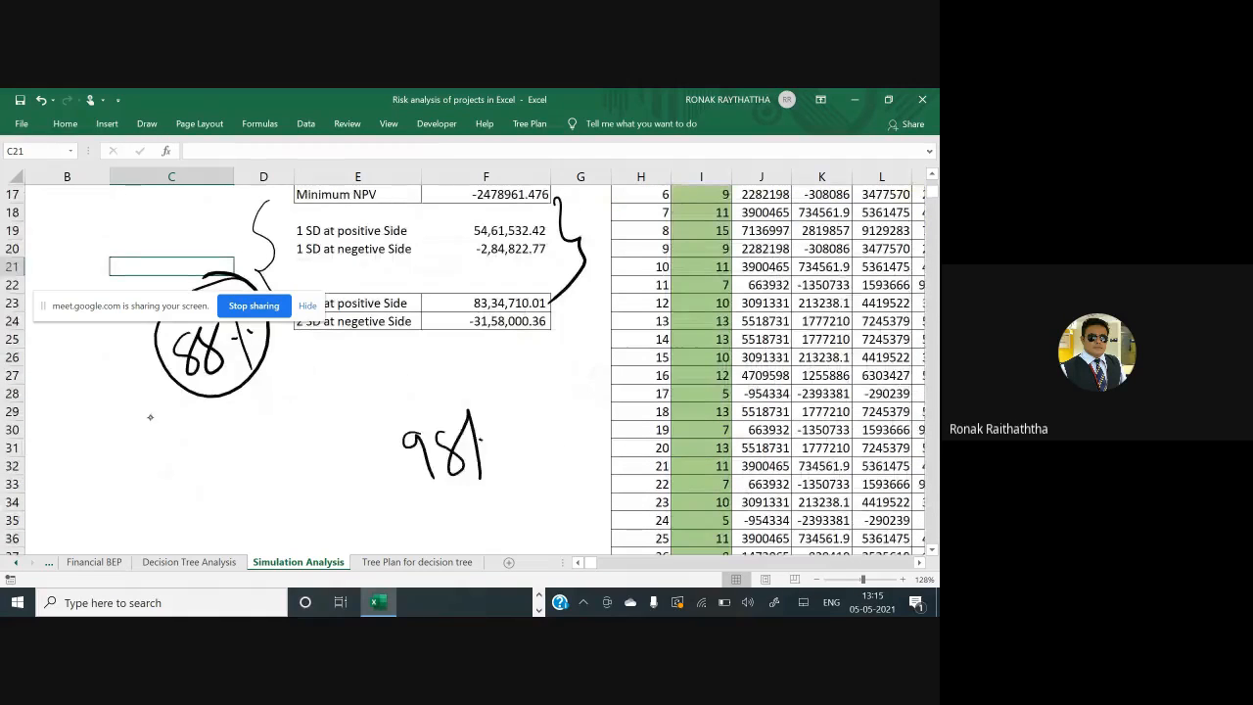
mouse_move(480, 404)
left_mouse_down()
mouse_move(389, 421)
mouse_move(467, 511)
mouse_move(454, 391)
left_mouse_up()
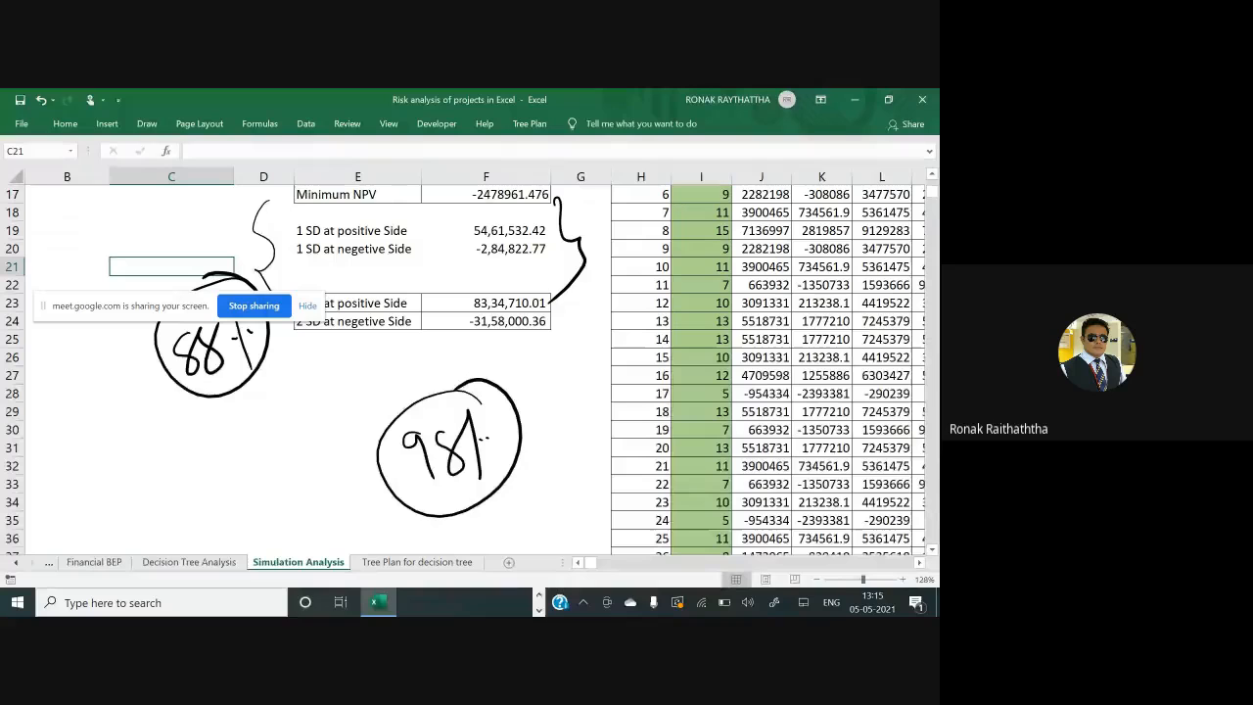
left_click(413, 472)
left_click(444, 456)
key("Delete")
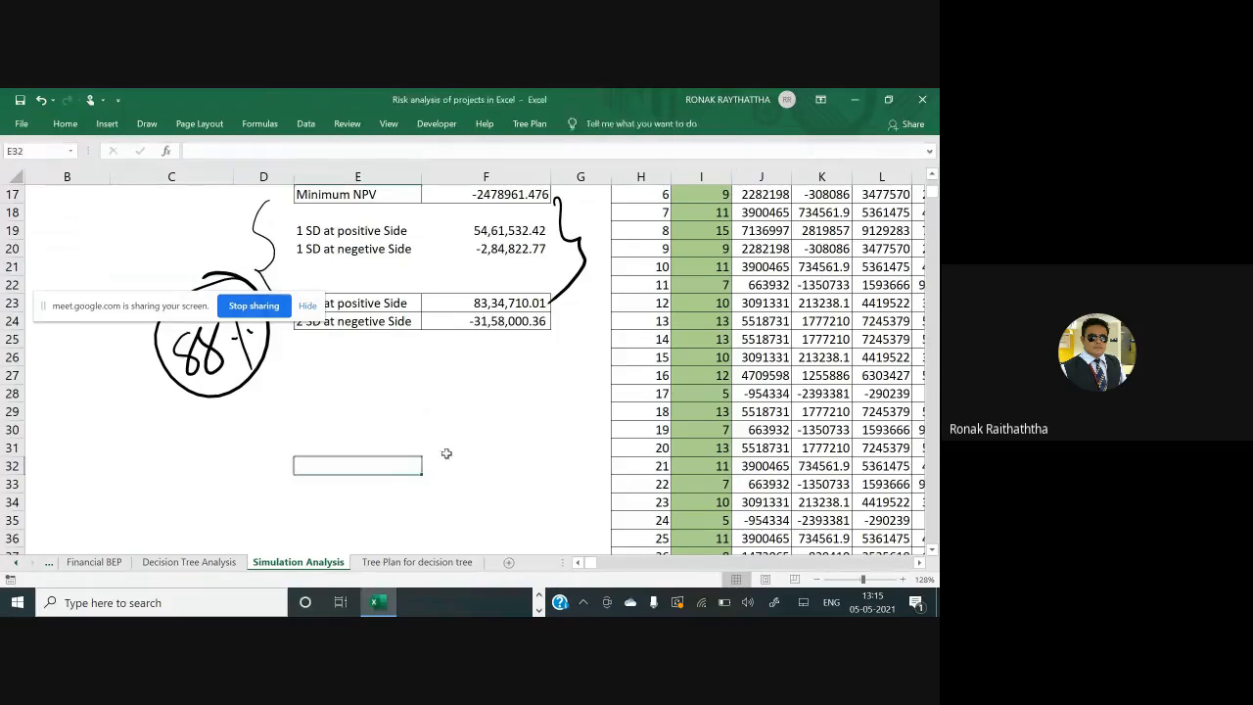
Draw an ink check mark between the Actual NPV label and its circled value.
left_click(351, 366)
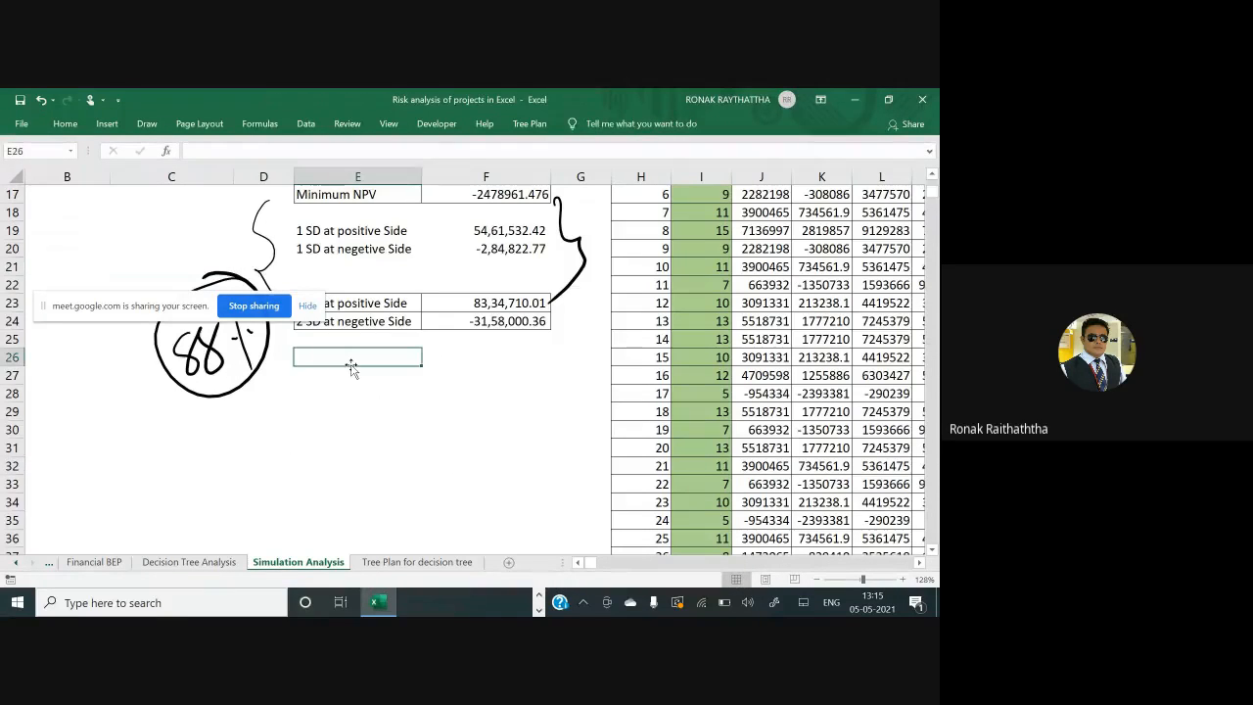
scroll(352, 366, "up", 1)
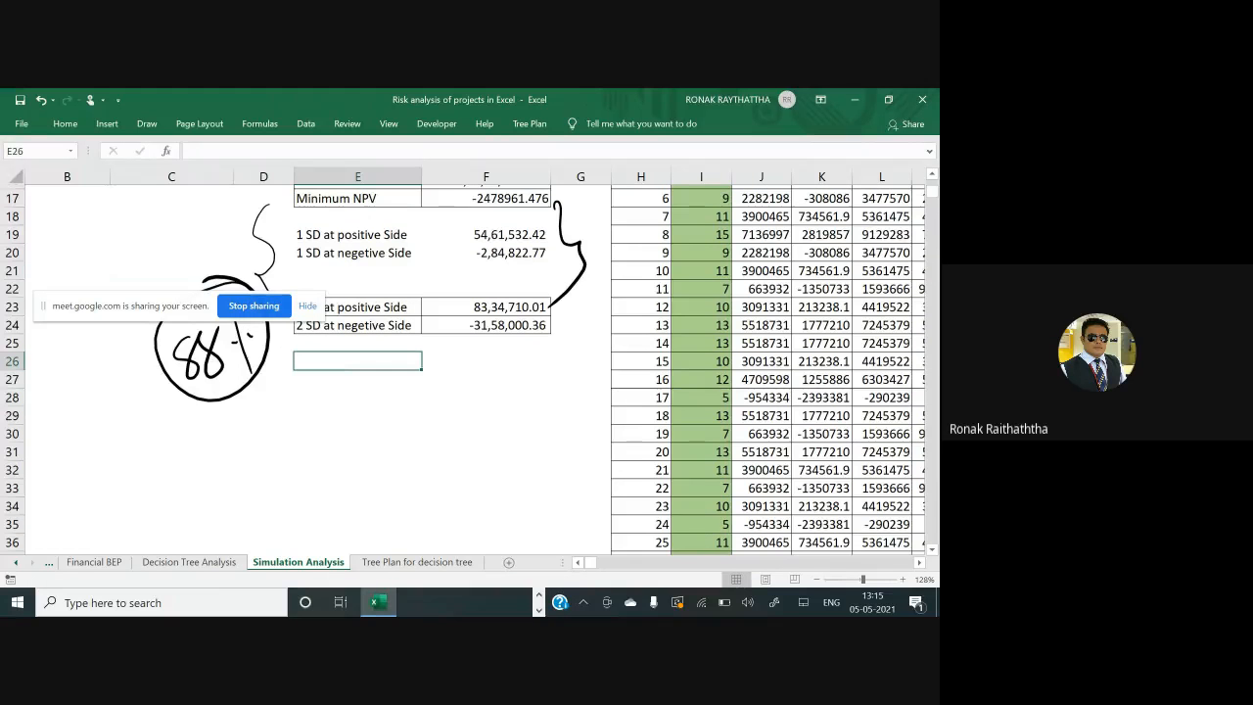
scroll(352, 366, "up", 2)
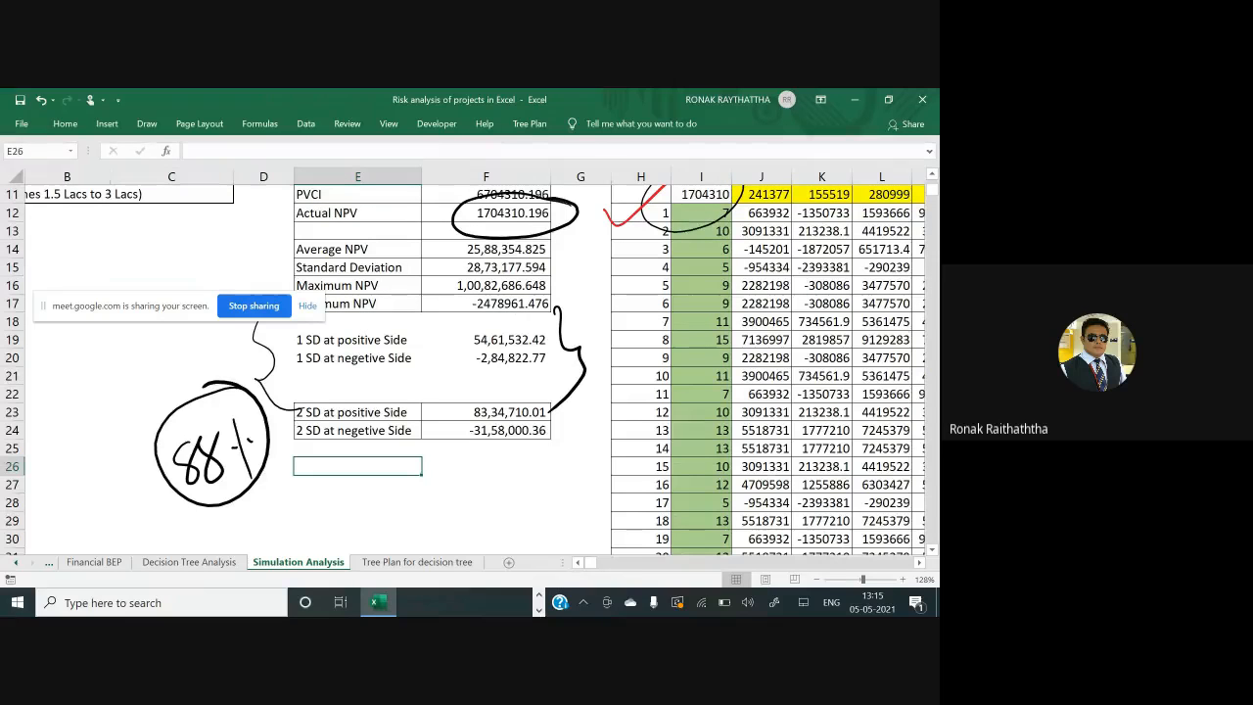
left_click_drag(397, 233, 457, 189)
left_click(132, 307)
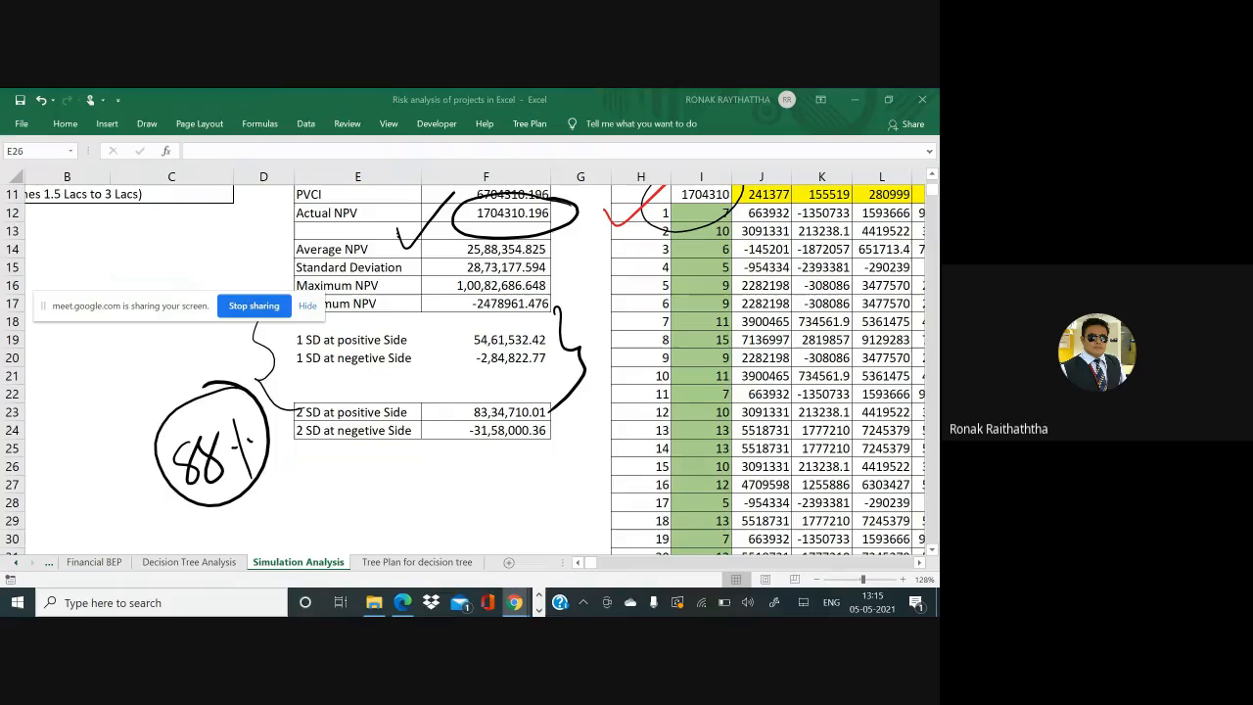
Enter the label "Percentile Rank" in cell E26, below the 2 SD rows.
left_click(344, 470)
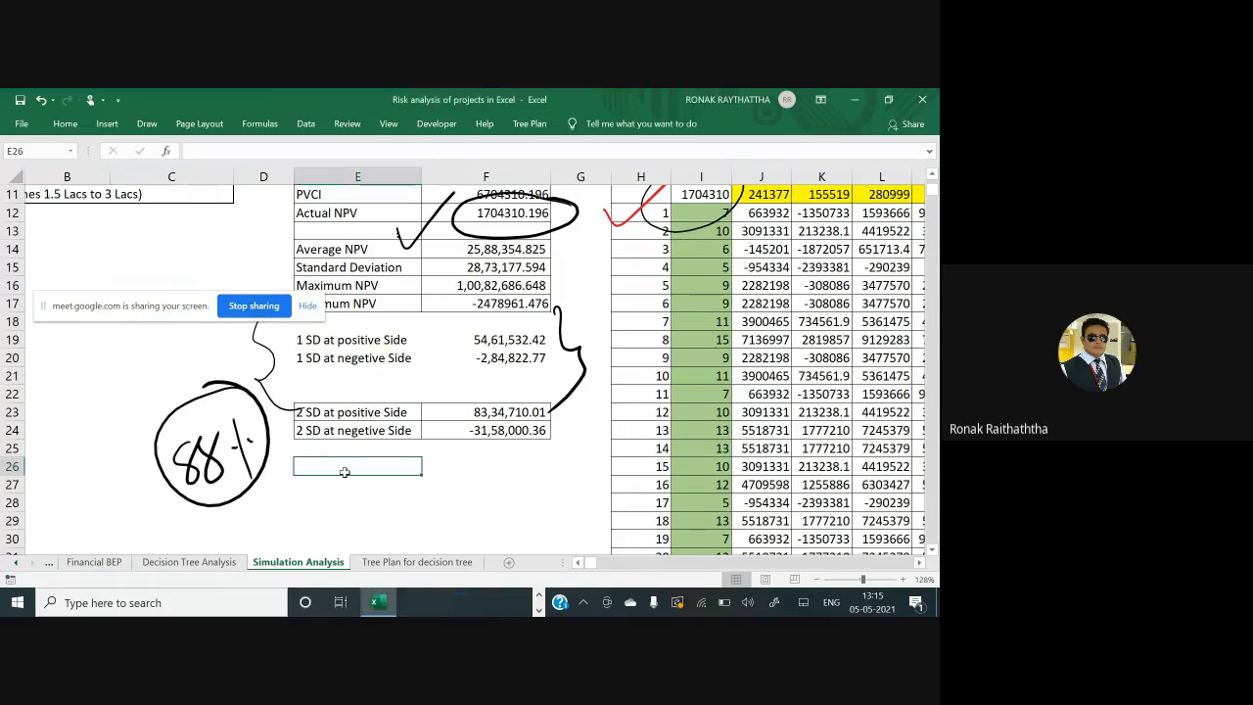
type("Pe")
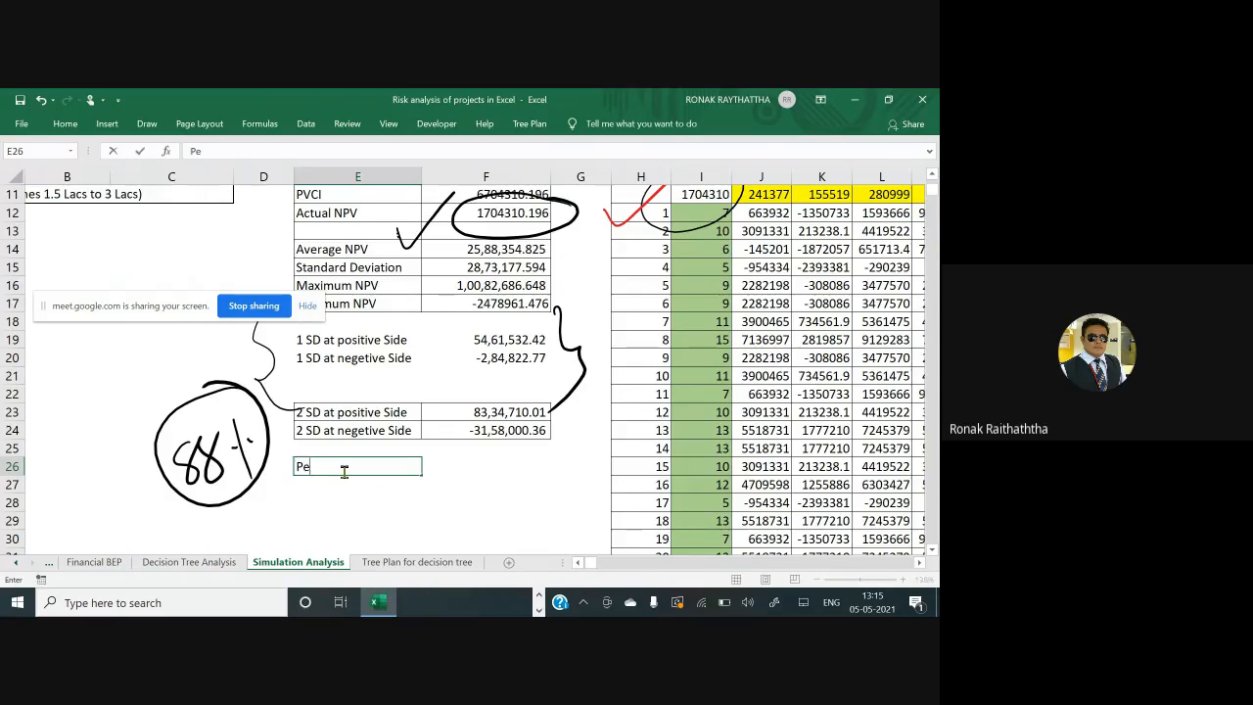
type("rcentile Rank")
key("Tab")
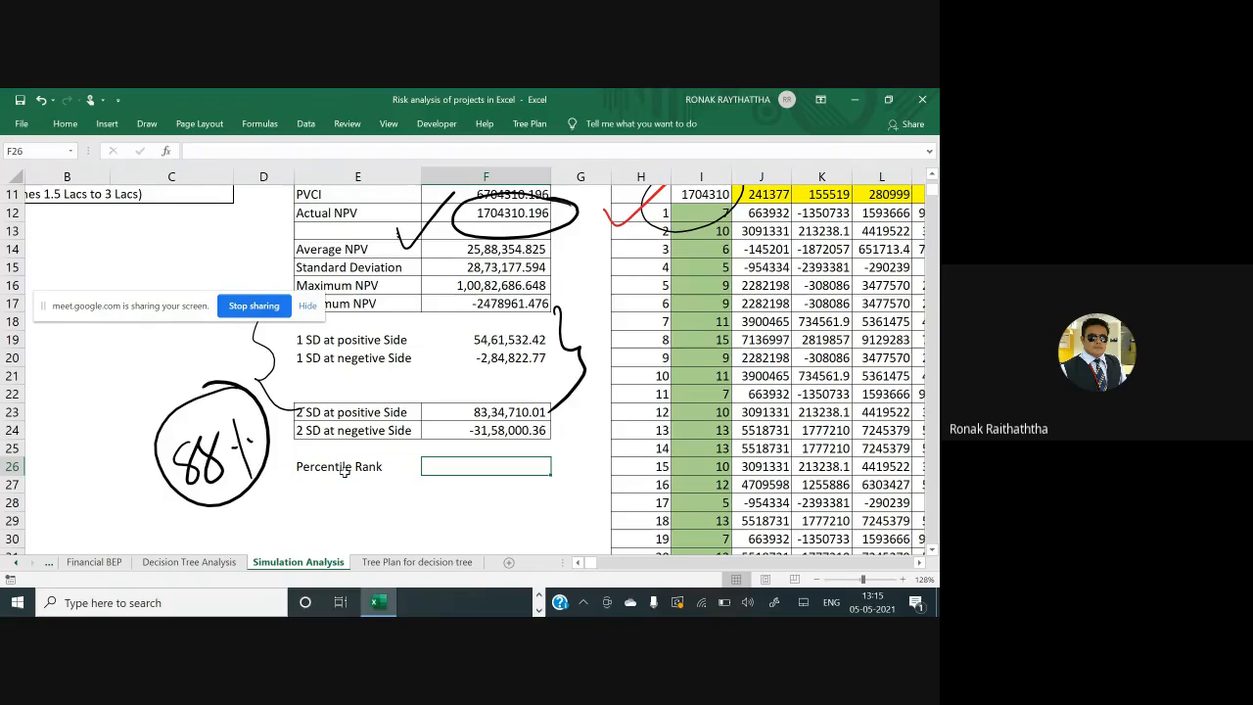
Open the Windows Magnifier app and enlarge the screen to 150%.
left_click(216, 605)
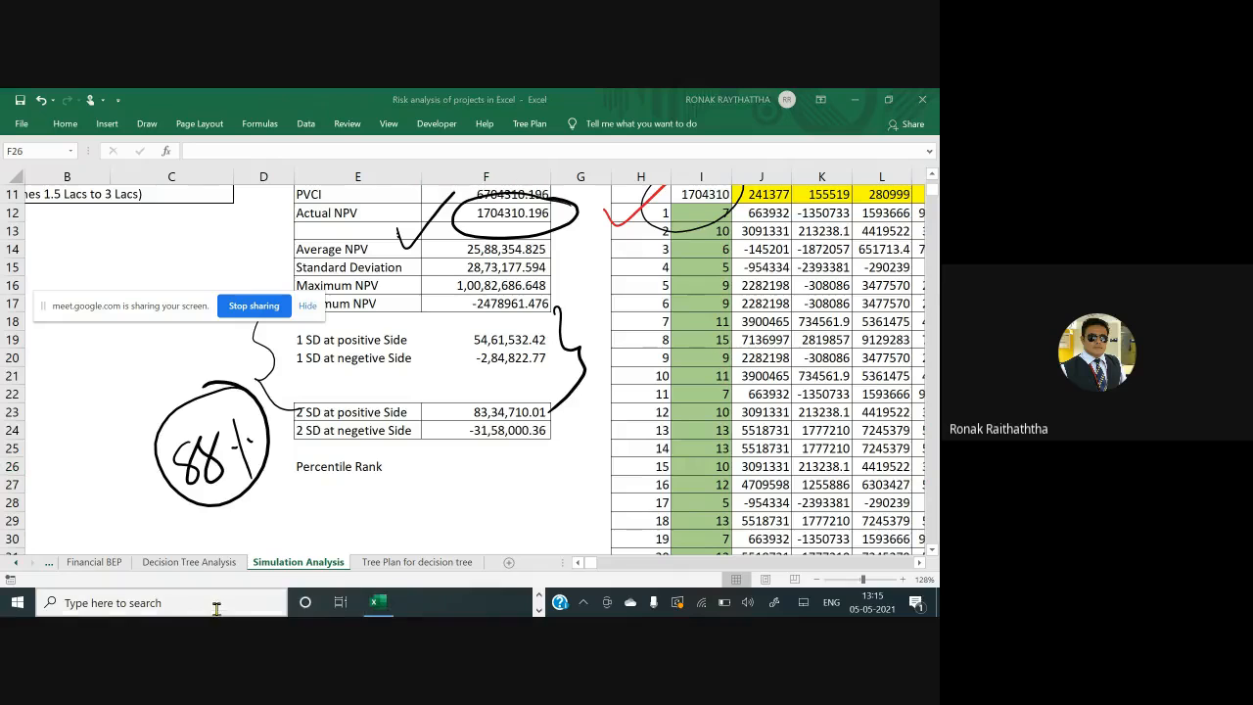
type("magin")
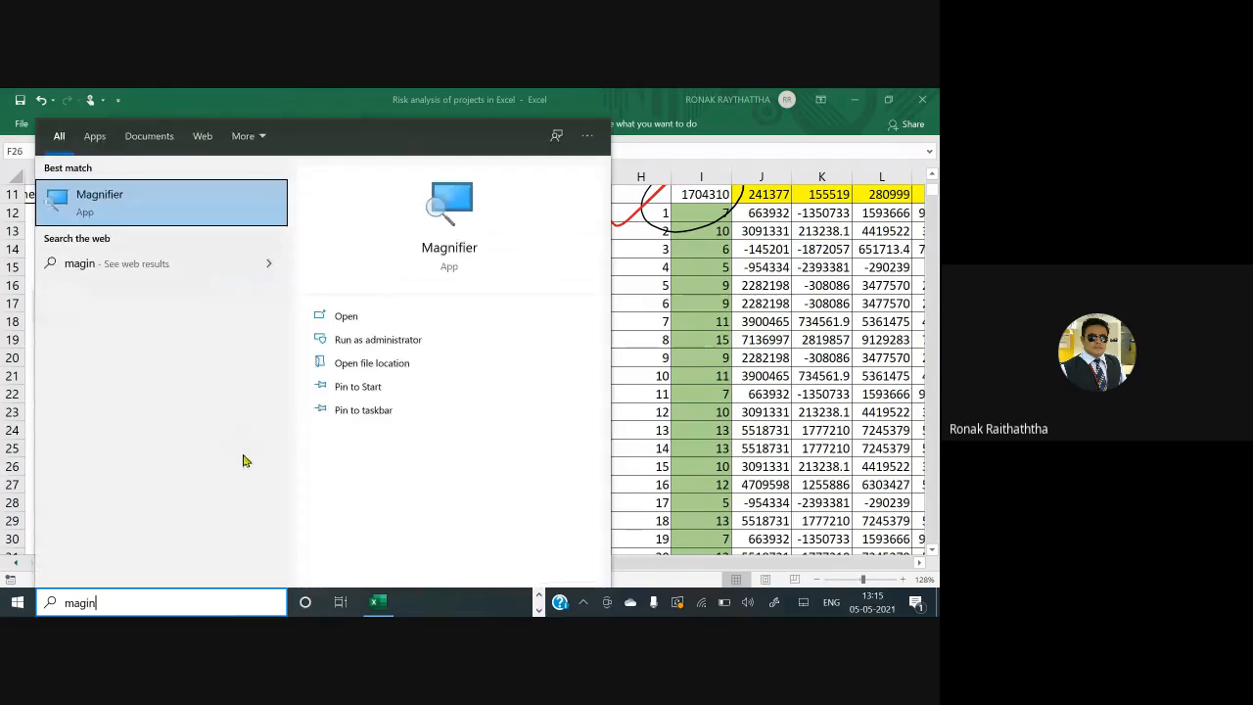
left_click(167, 206)
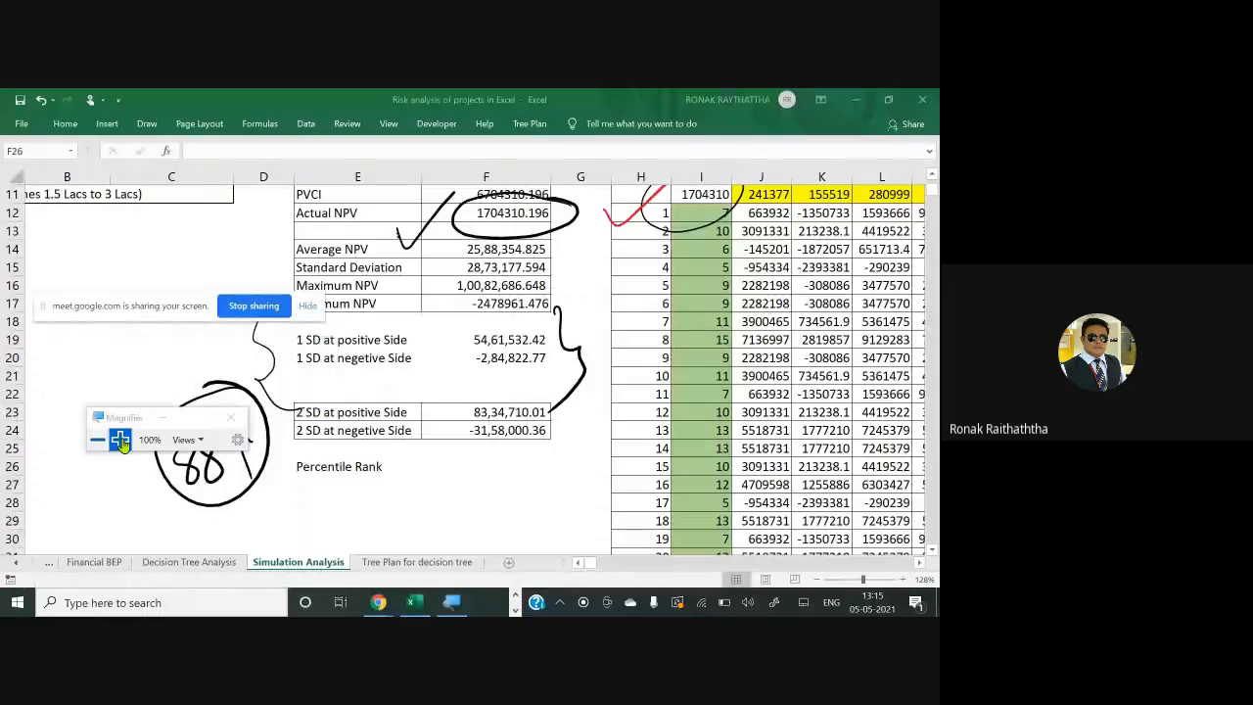
left_click(120, 440)
Start a formula with "=per" in cell F26, beside the Percentile Rank label, and browse the suggested percentile functions.
left_click(501, 467)
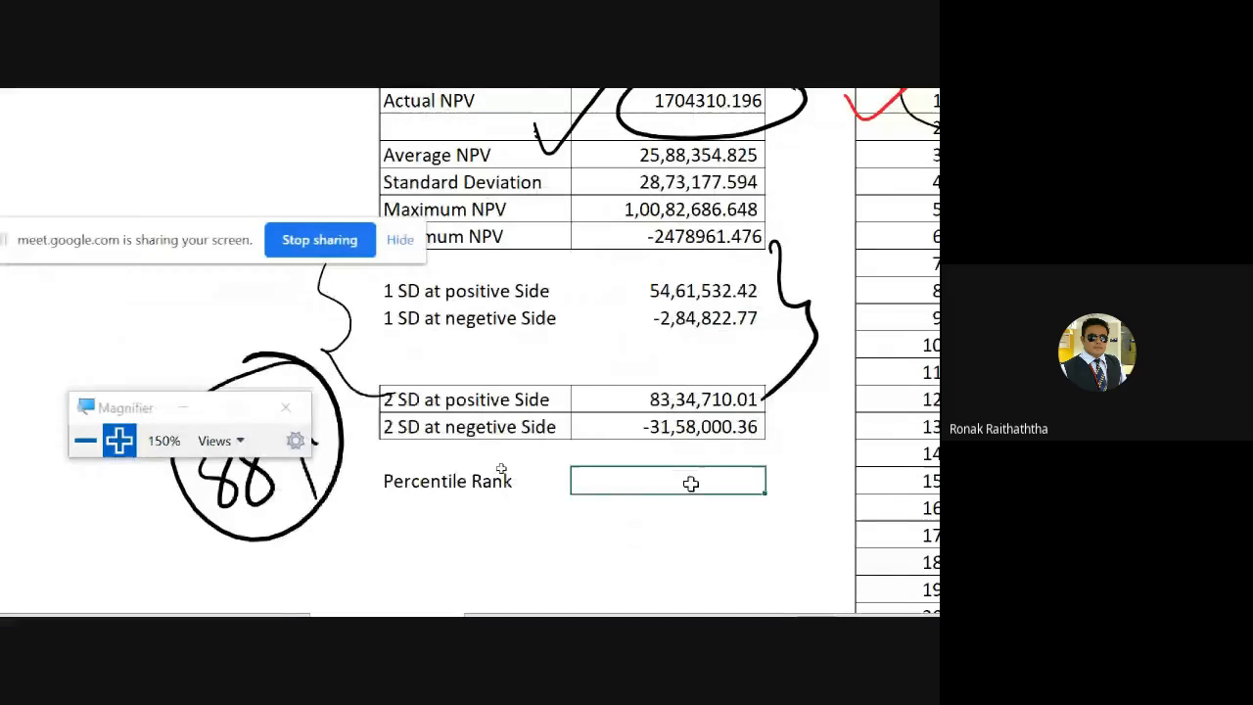
type("=per")
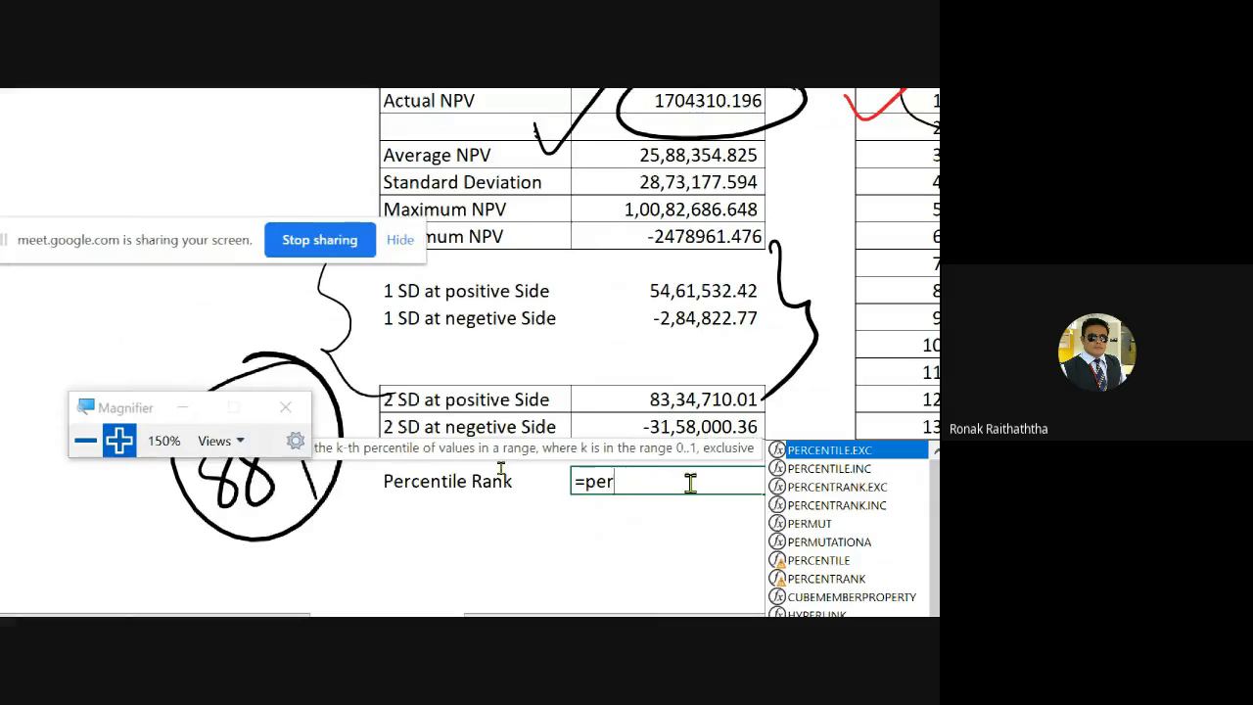
key("Down")
key("Down")
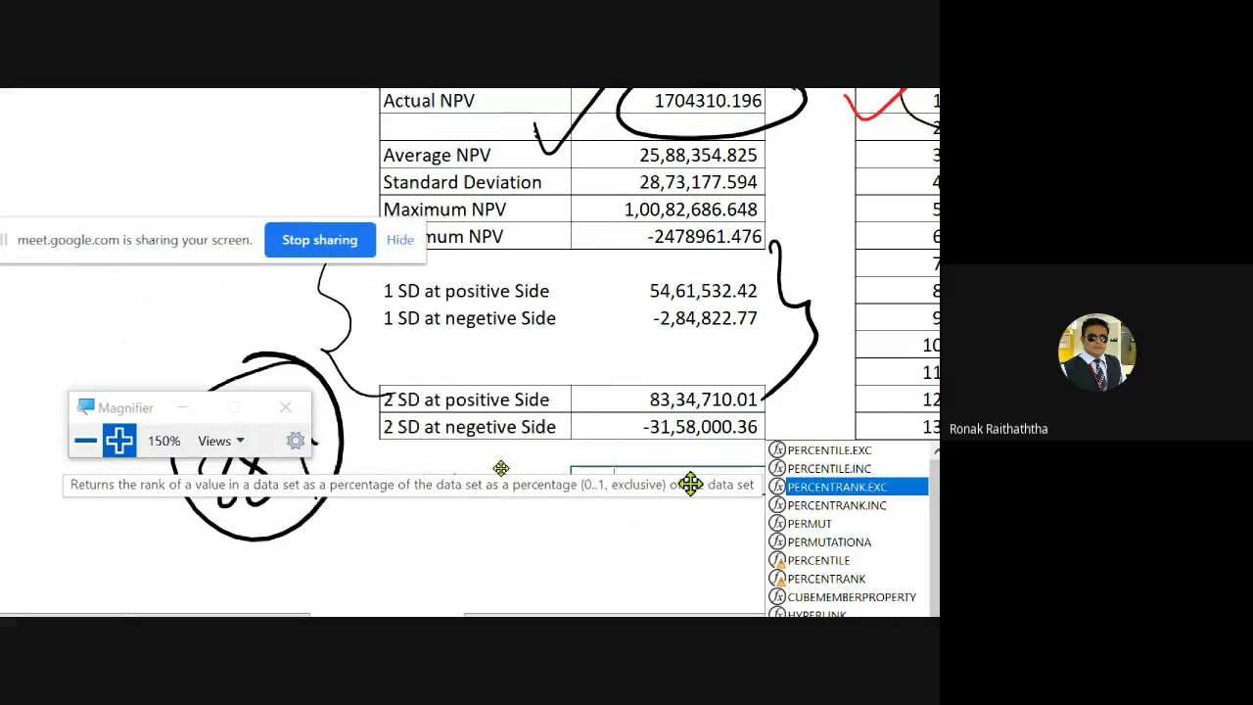
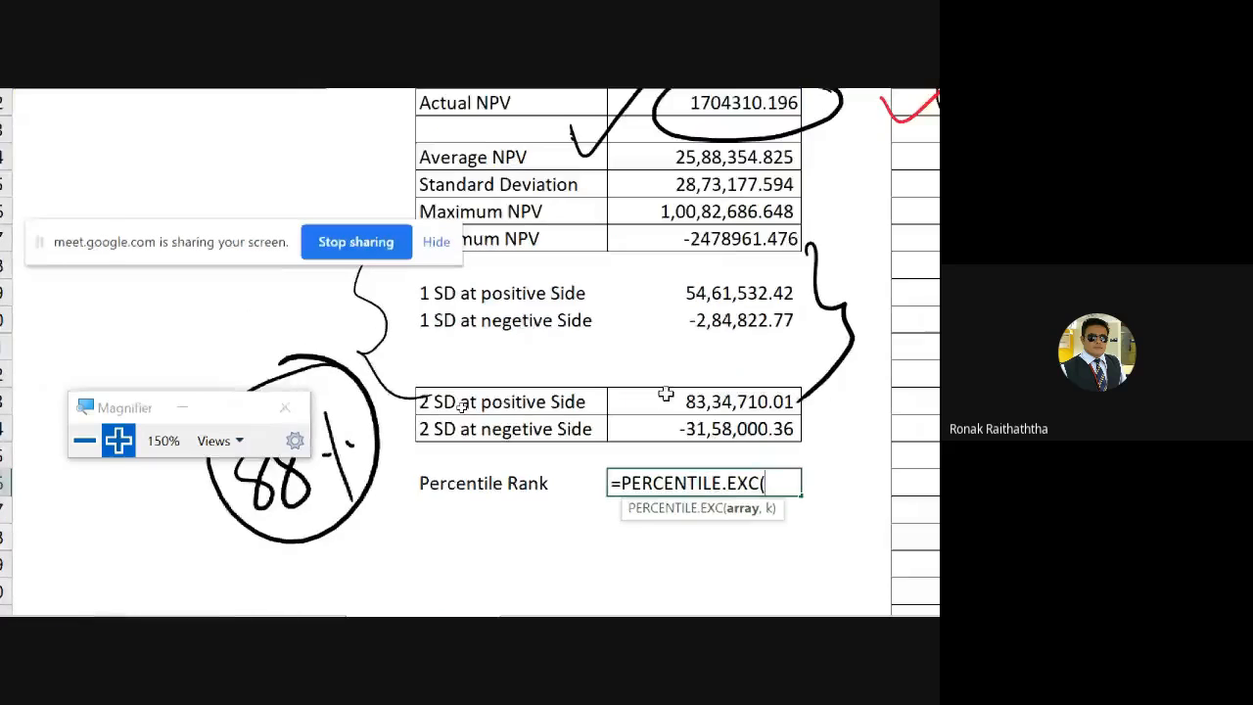
Replace the PERCENTILE.EXC function in the F26 formula with PERCENTRANK.EXC.
key("BackSpace")
key("BackSpace")
key("BackSpace")
key("BackSpace")
key("BackSpace")
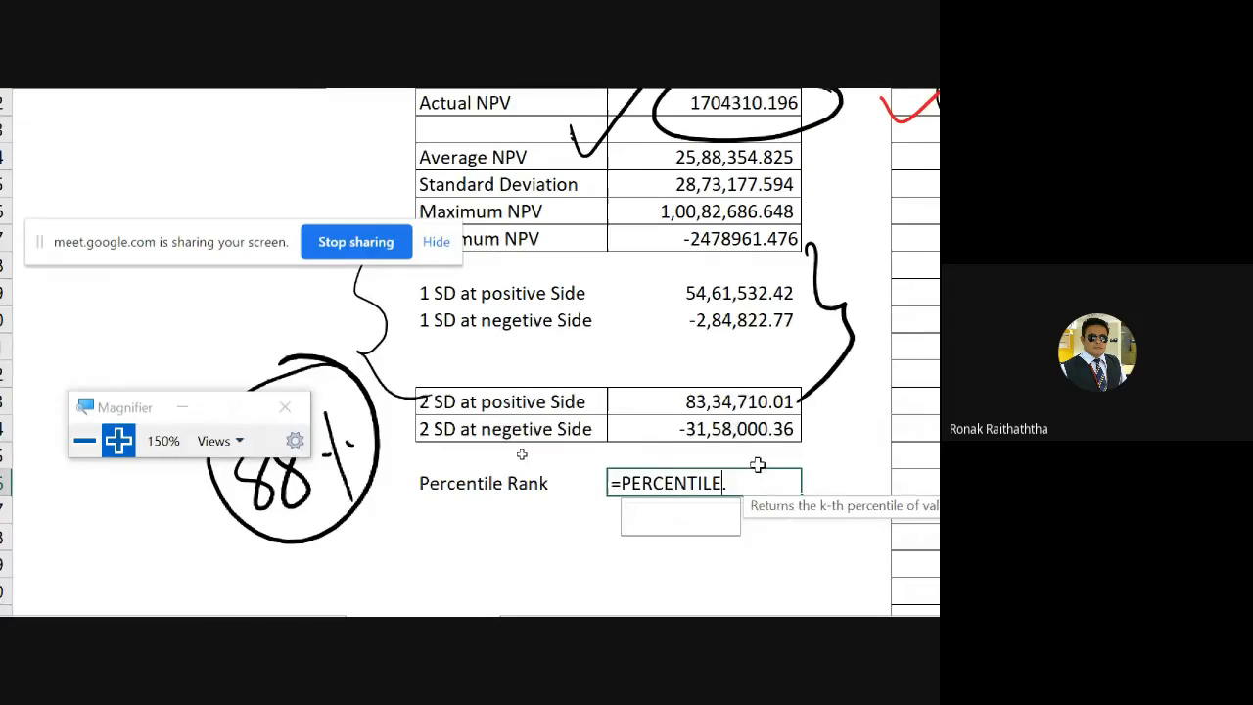
type("r")
key("Left")
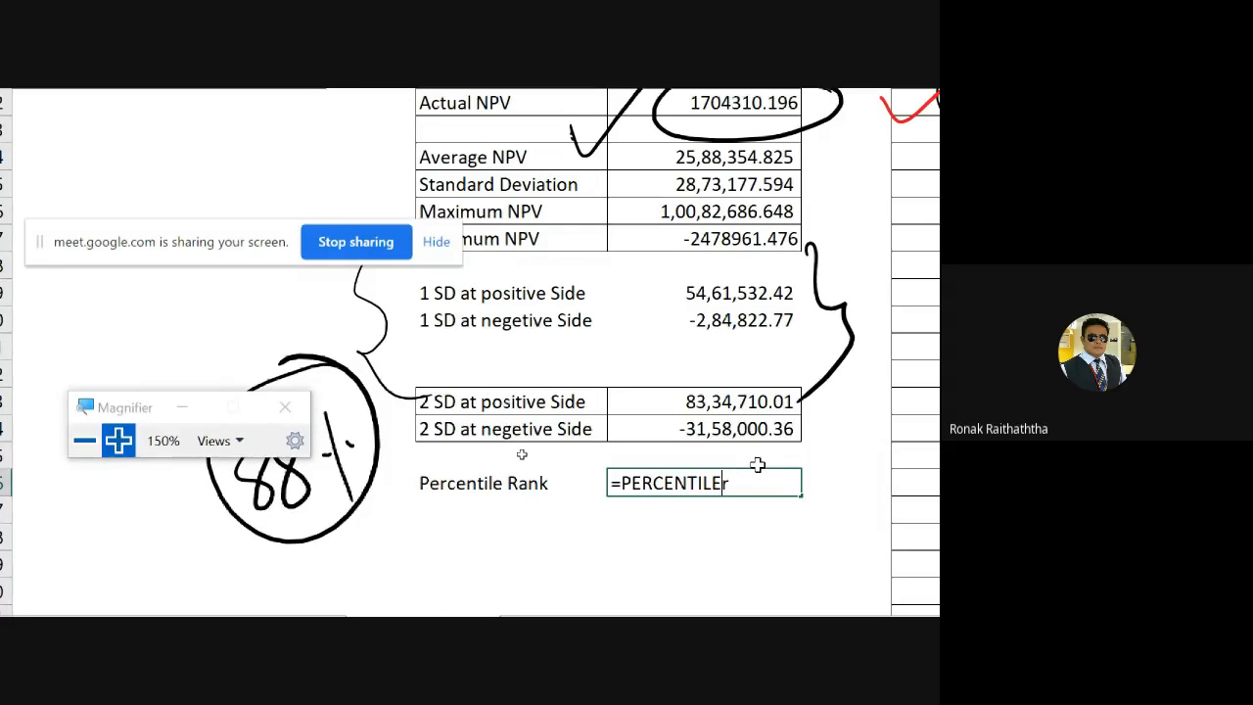
key("Delete")
key("BackSpace")
key("BackSpace")
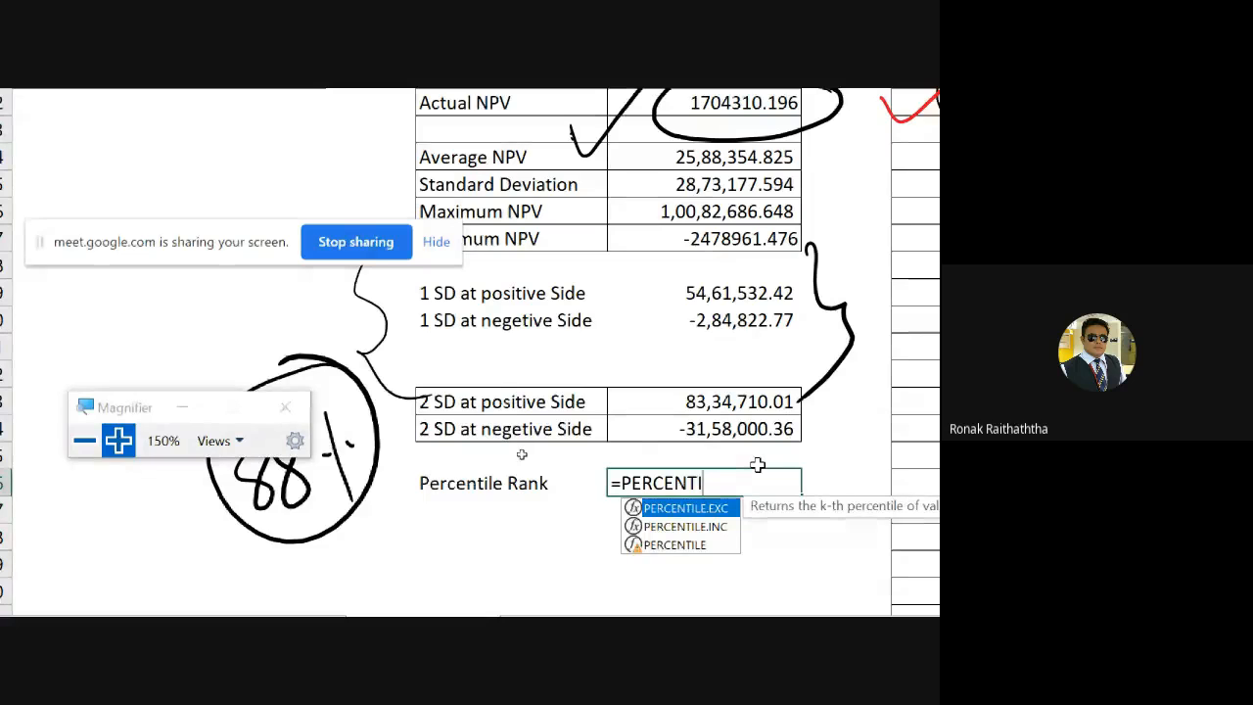
key("BackSpace")
key("BackSpace")
key("BackSpace")
key("Down")
key("Down")
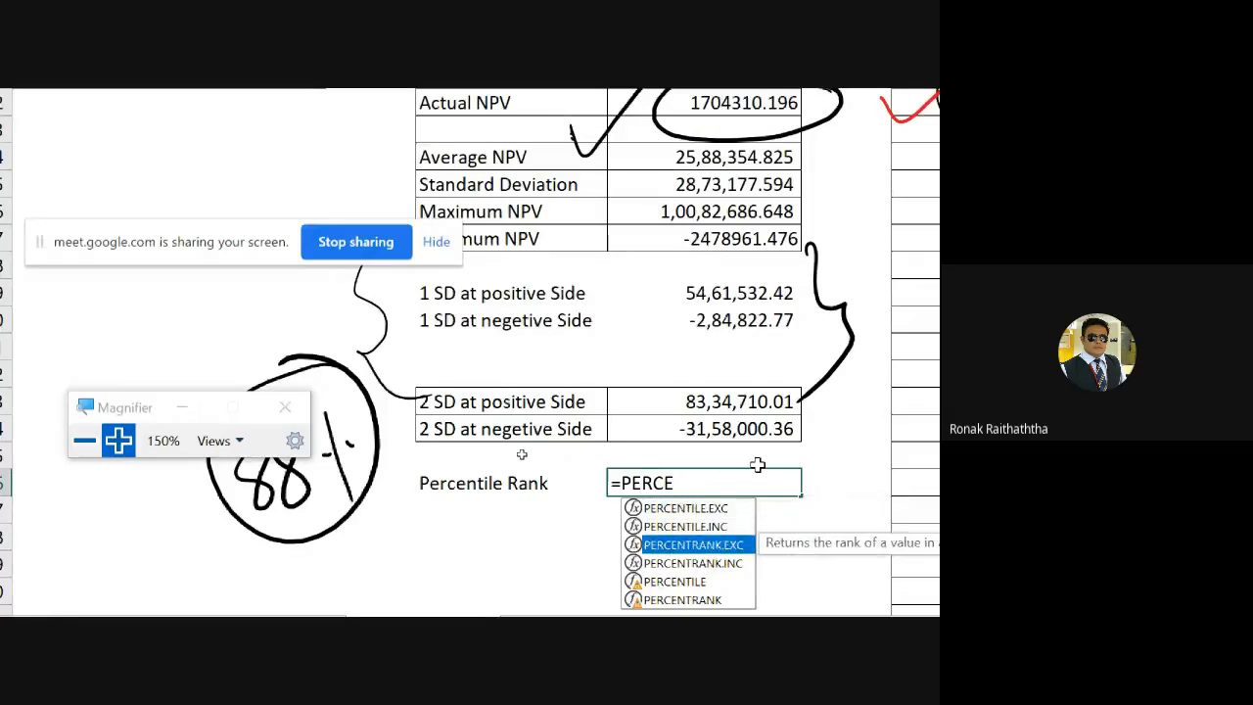
key("Tab")
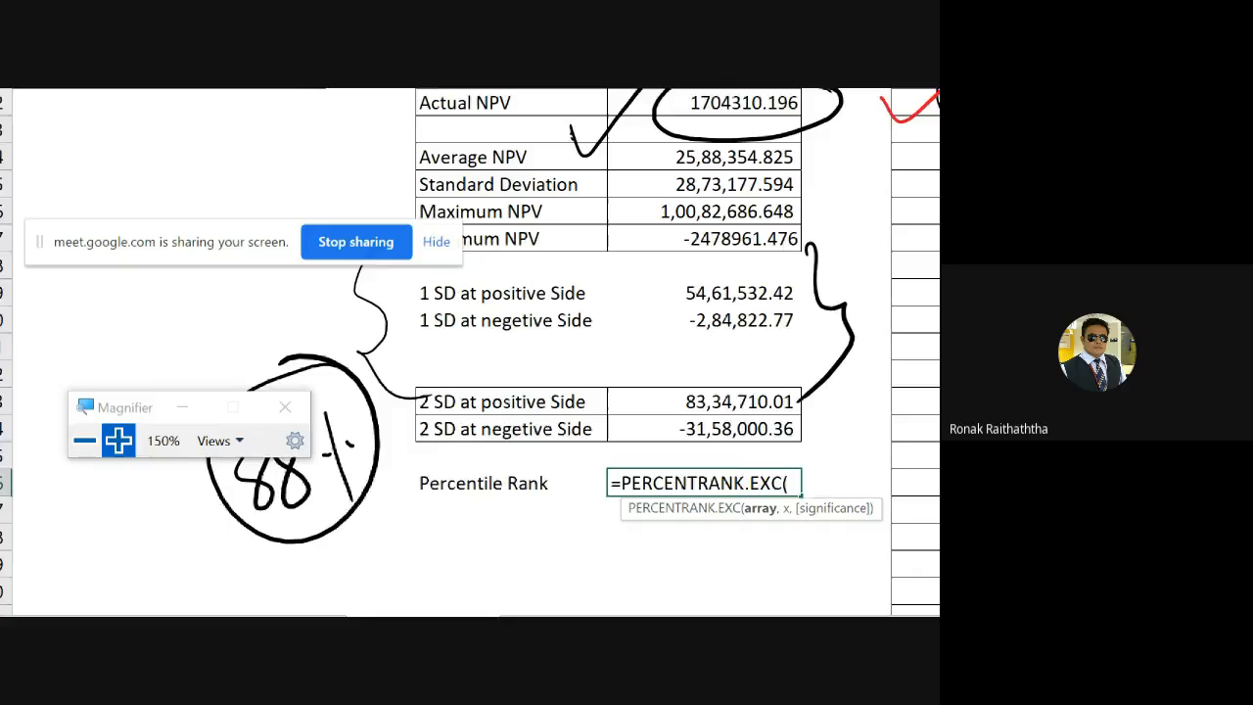
Set the array argument of PERCENTRANK.EXC to all simulated NPV values, J12:ALU1011, and move on to the x argument.
scroll(470, 353, "down", 1)
scroll(470, 352, "right", 2)
scroll(470, 353, "right", 1)
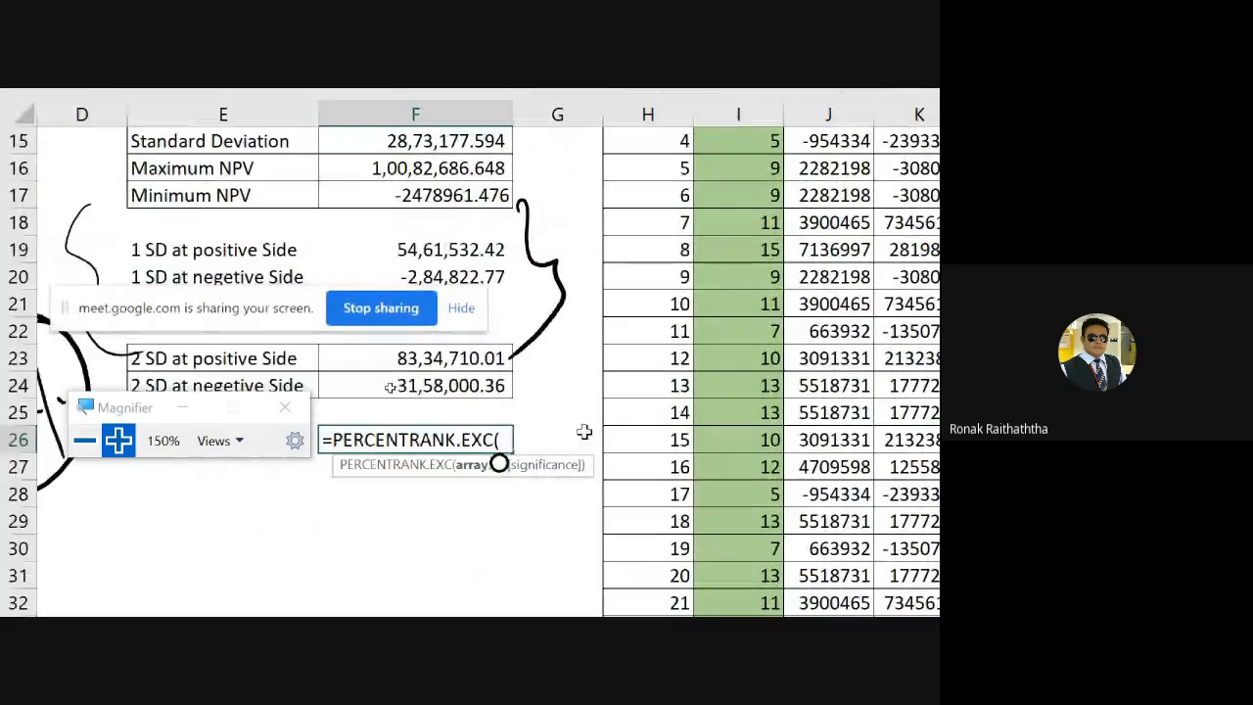
scroll(817, 333, "up", 5)
left_click(835, 441)
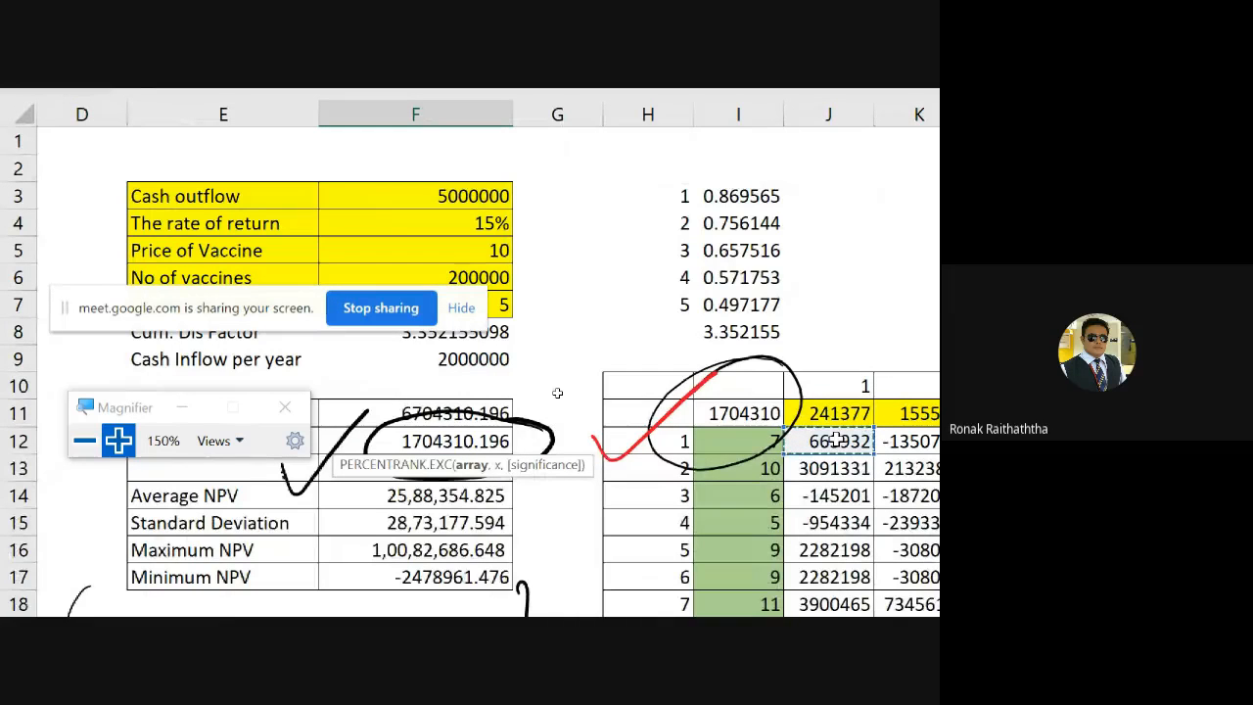
key("ctrl+shift+Right")
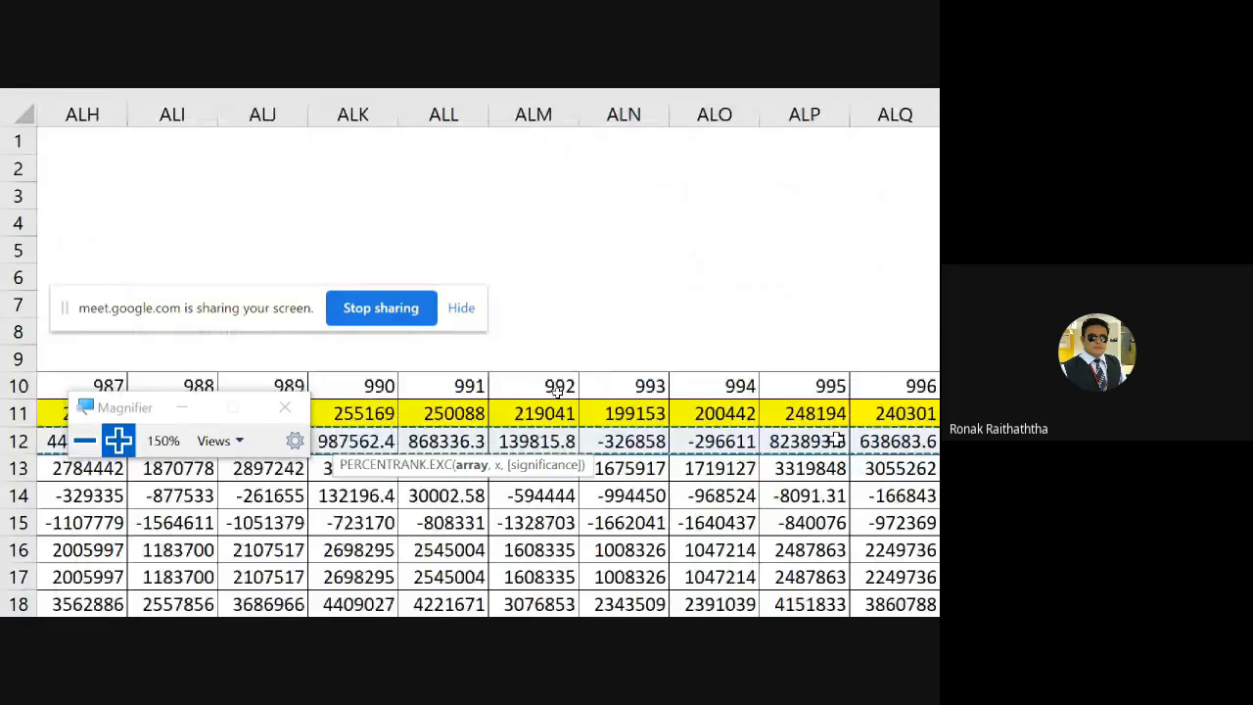
key("ctrl+shift+Down")
type(",")
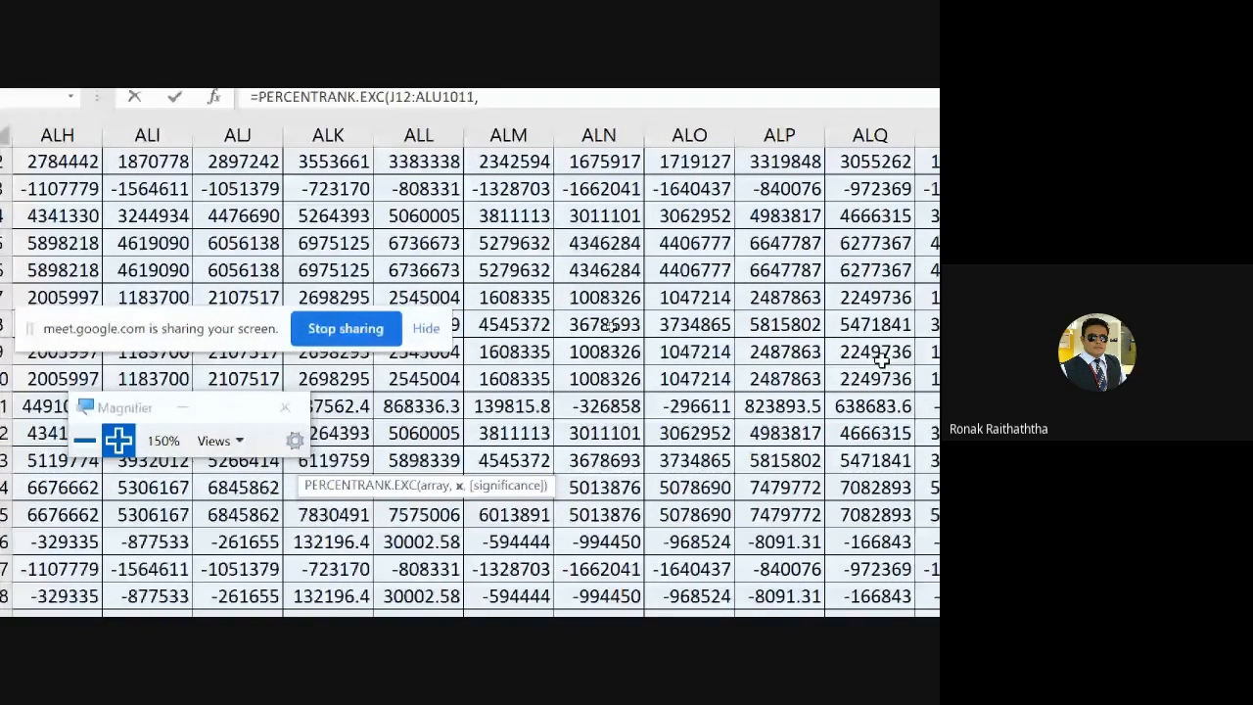
Set the x argument of PERCENTRANK.EXC to the Actual NPV in F12, omit the significance argument and complete the formula.
scroll(32, 168, "up", 15)
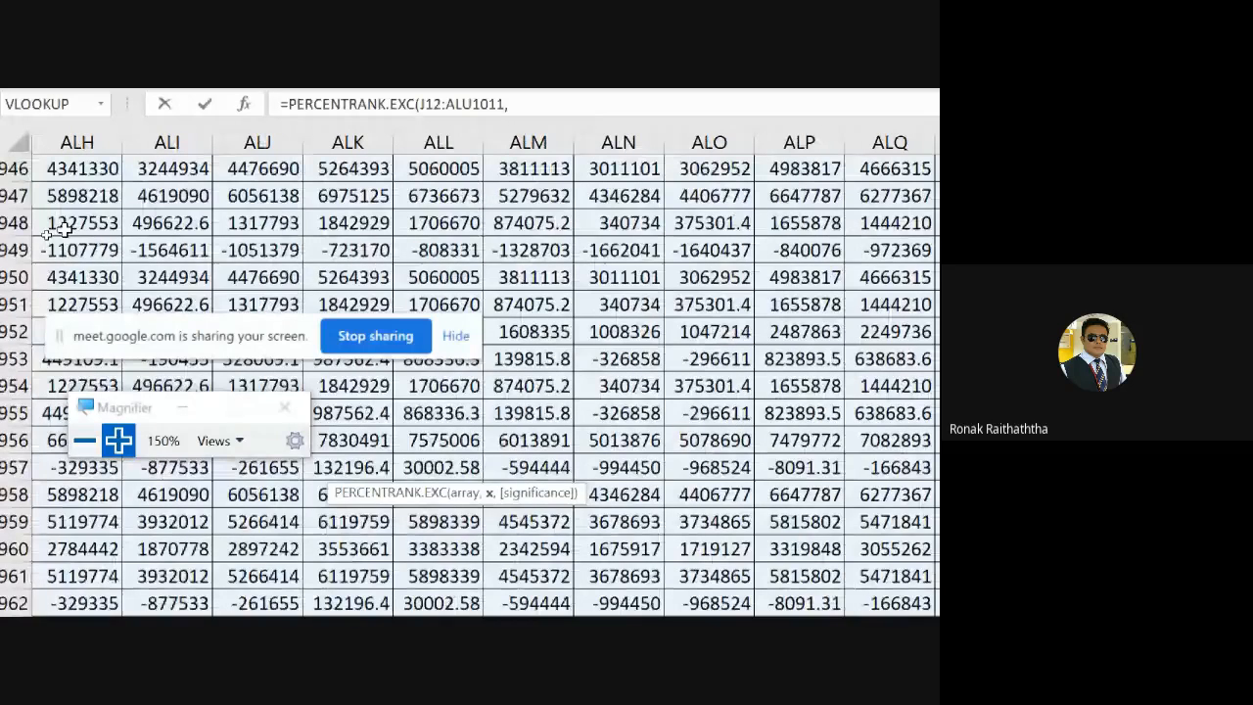
scroll(61, 227, "up", 5)
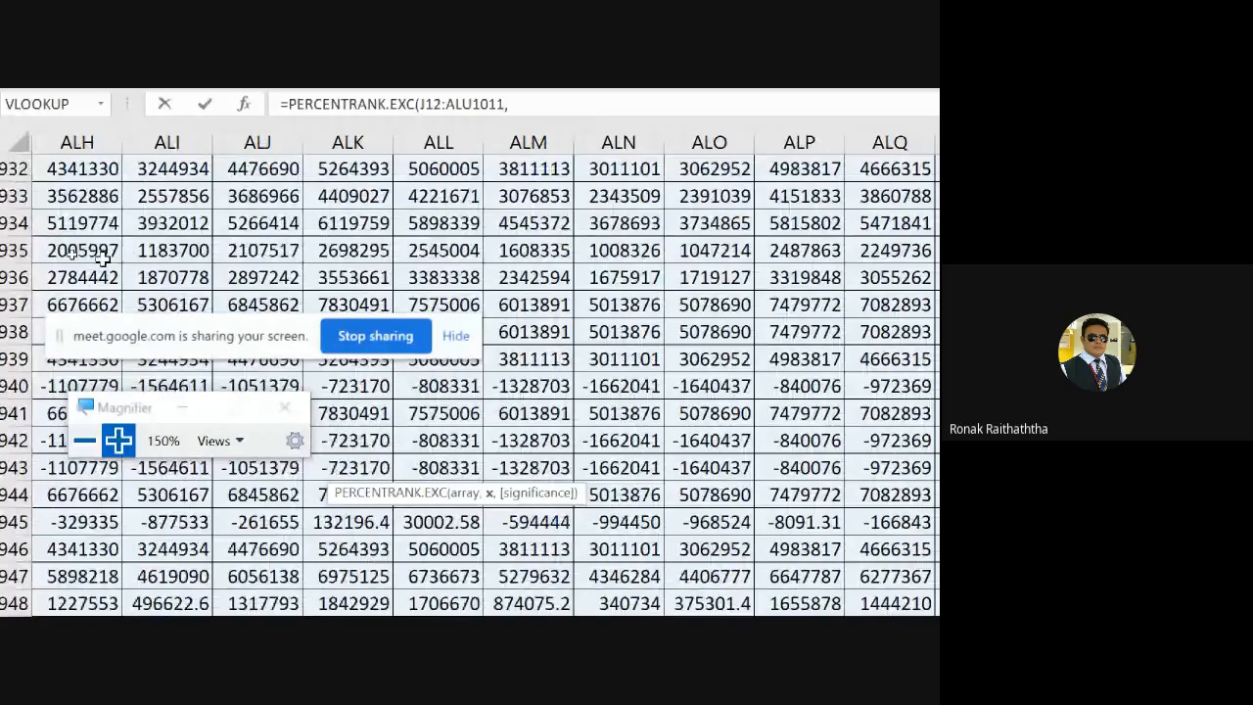
left_click(102, 256)
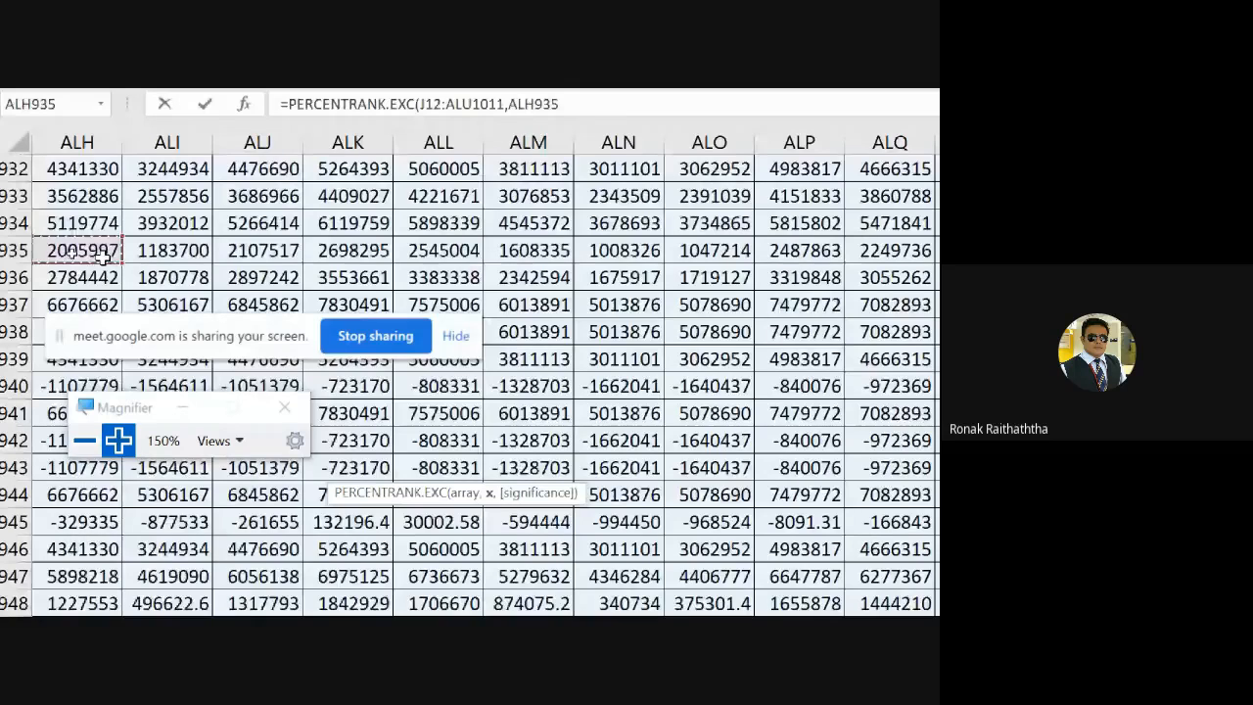
key("Left")
key("ctrl+Up")
key("Left")
key("Left")
key("Left")
key("Left")
key("Left")
key("Left")
key("Left")
key("Left")
key("Left")
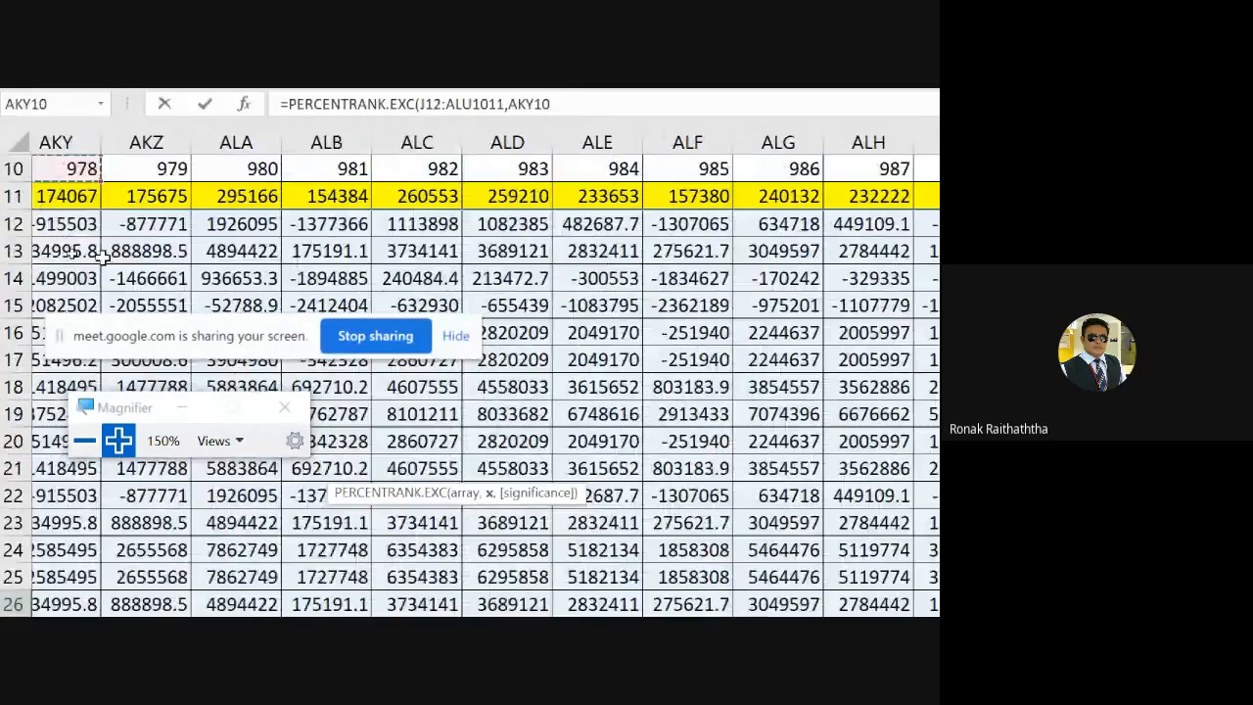
key("ctrl+Left")
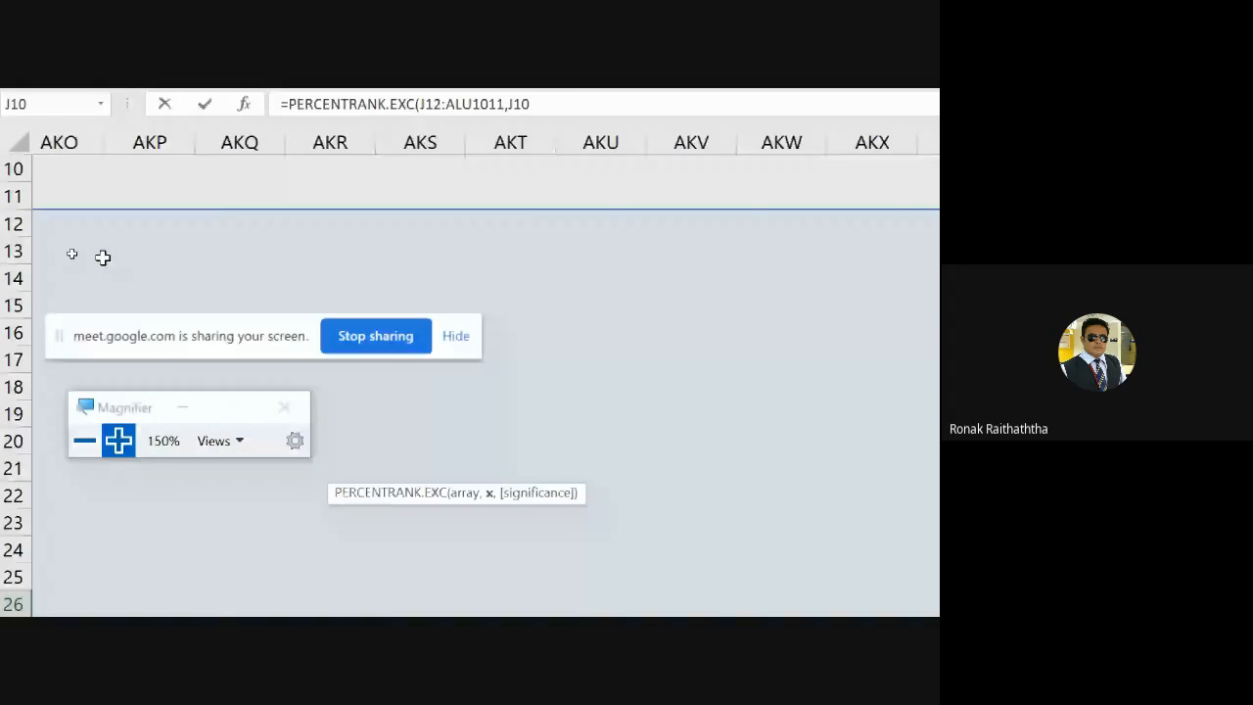
key("Left")
key("Left")
key("Left")
key("Left")
key("Left")
key("Left")
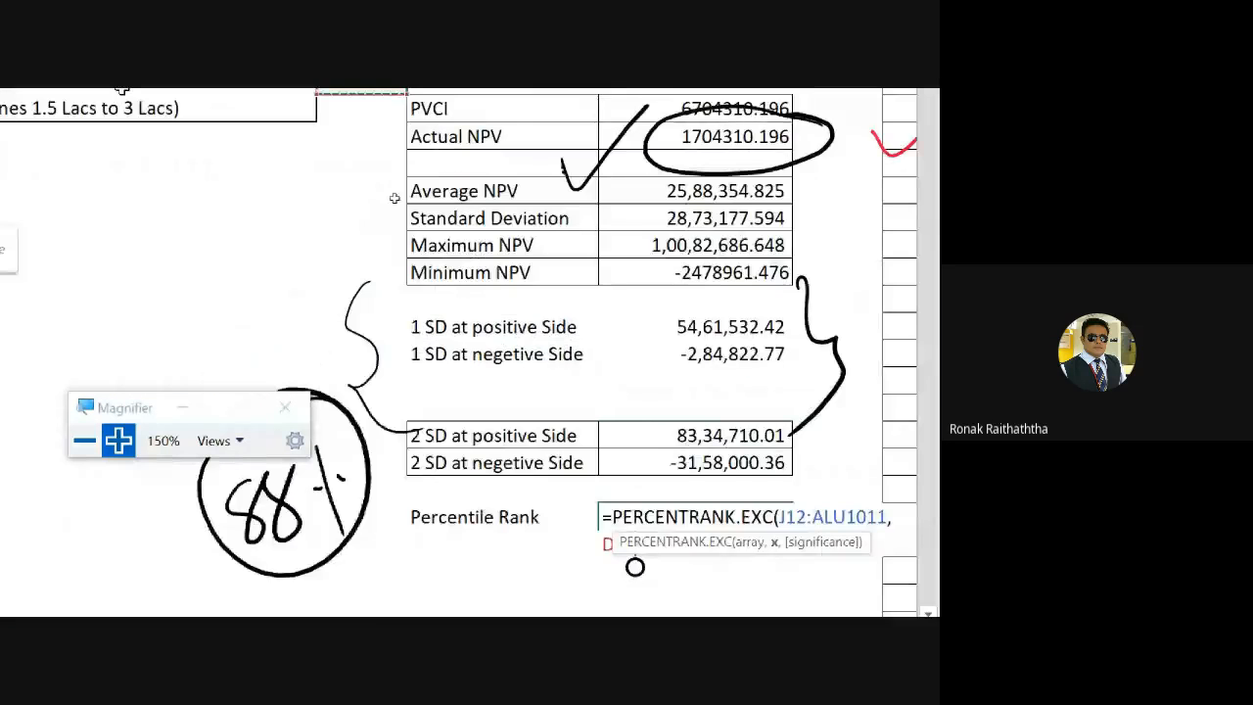
left_click(733, 302)
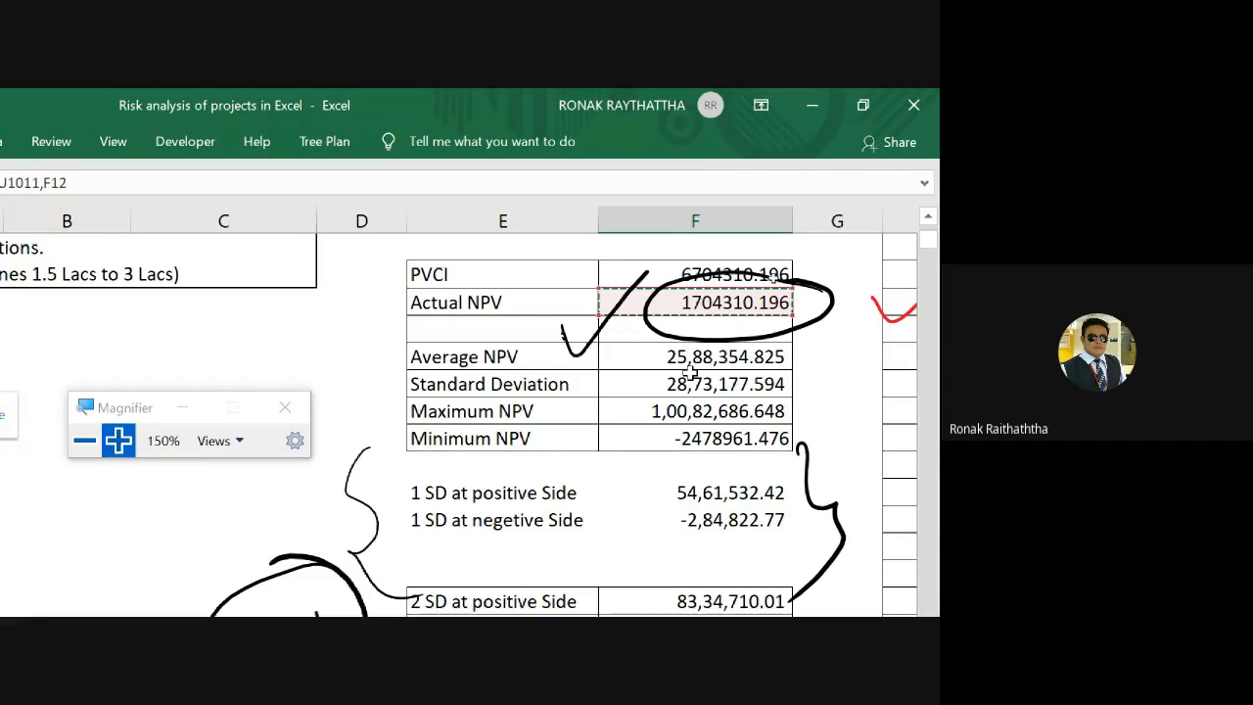
type(",")
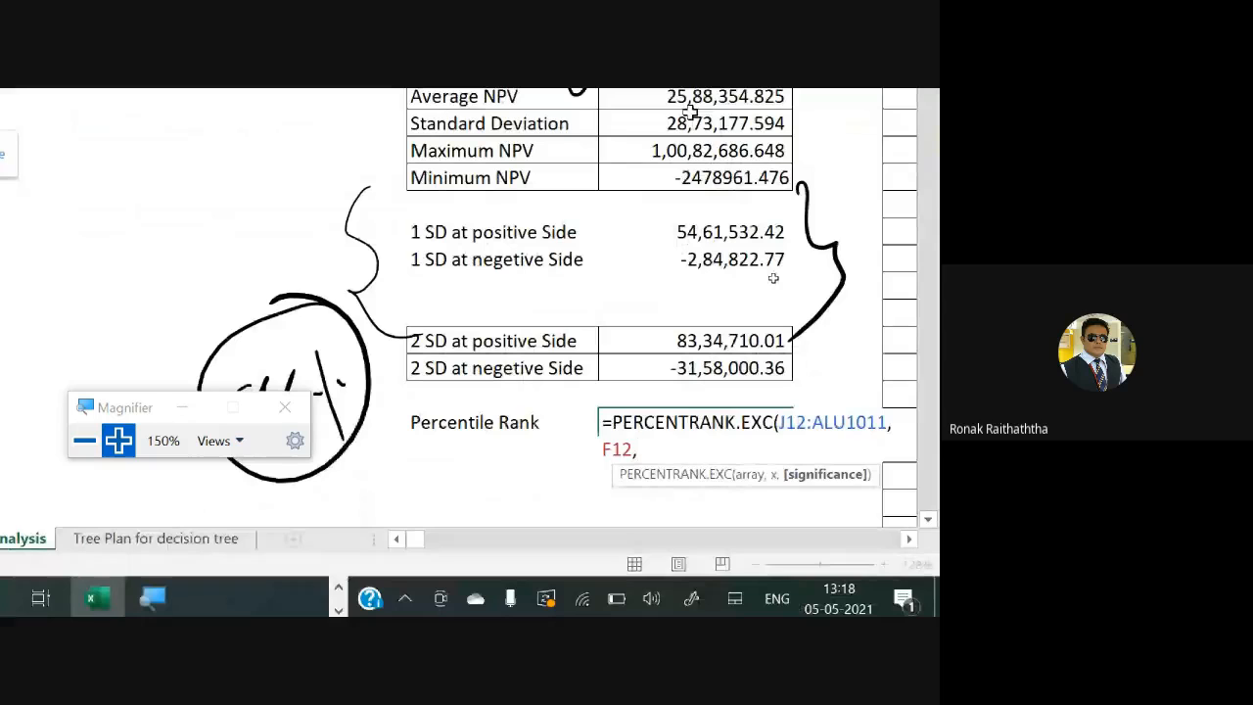
key("BackSpace")
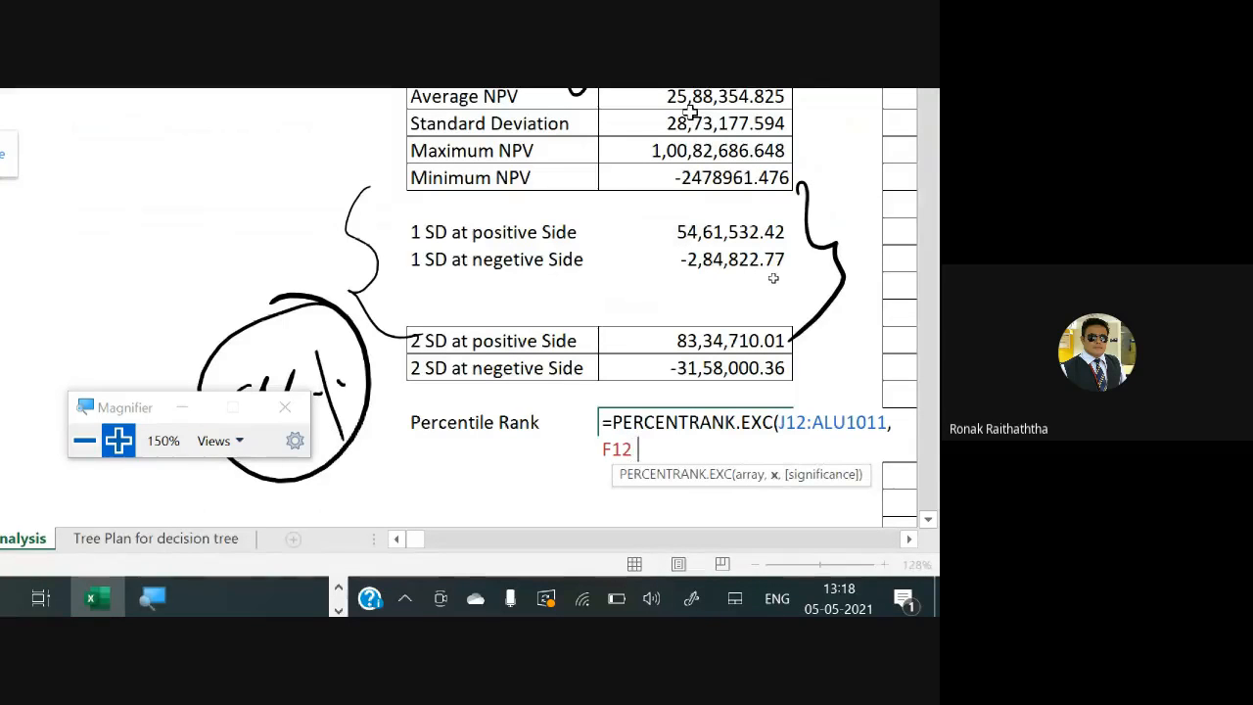
type(")")
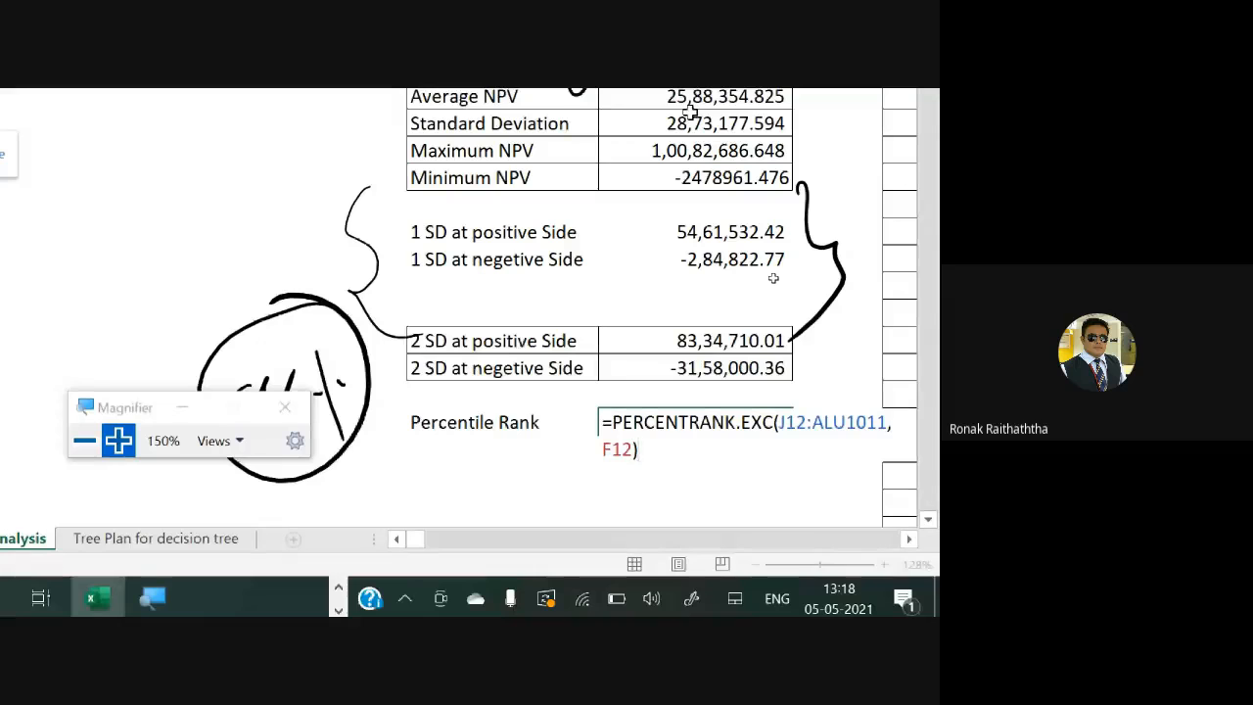
key("Return")
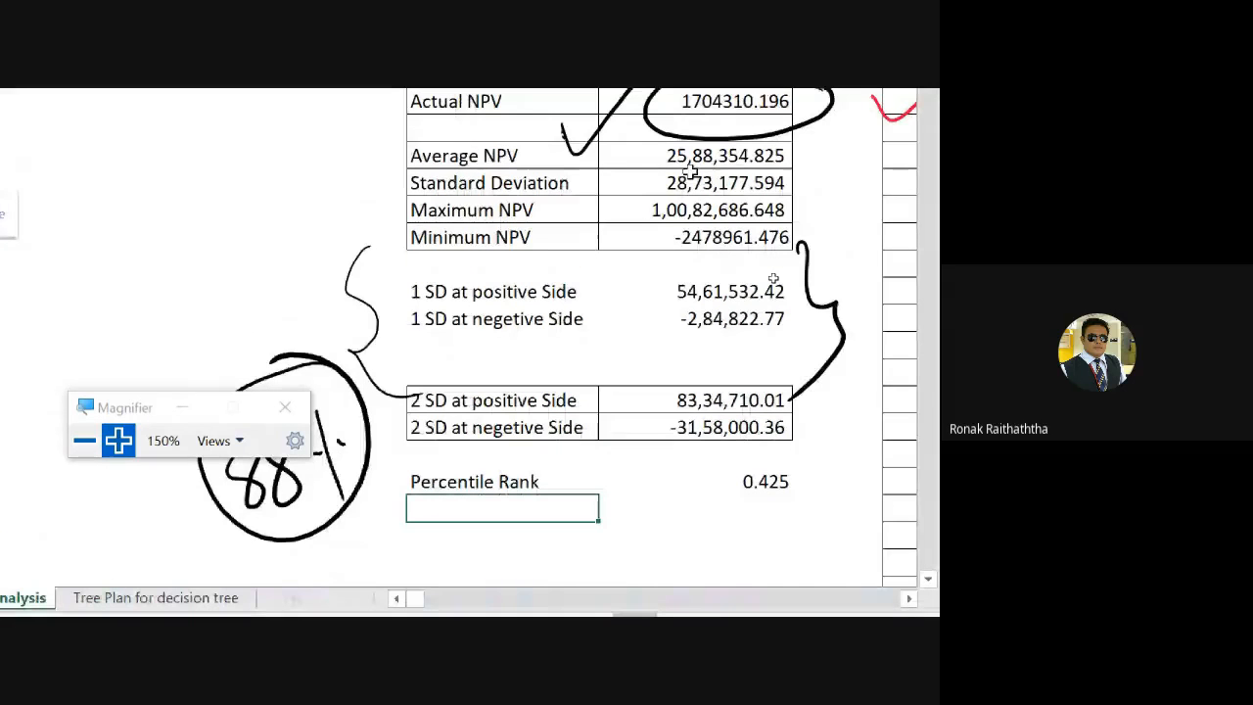
Format the Percentile Rank result in F26 as a percentage with two decimal places.
key("Up")
key("Right")
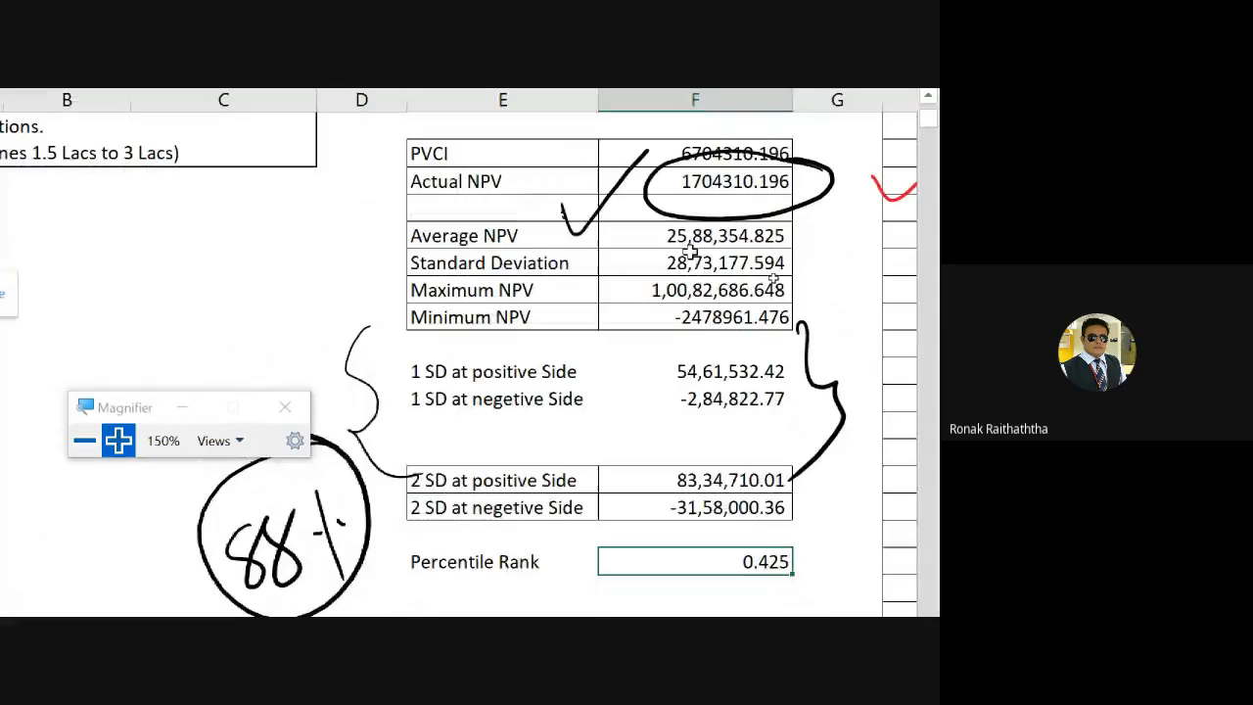
key("Down")
key("Up")
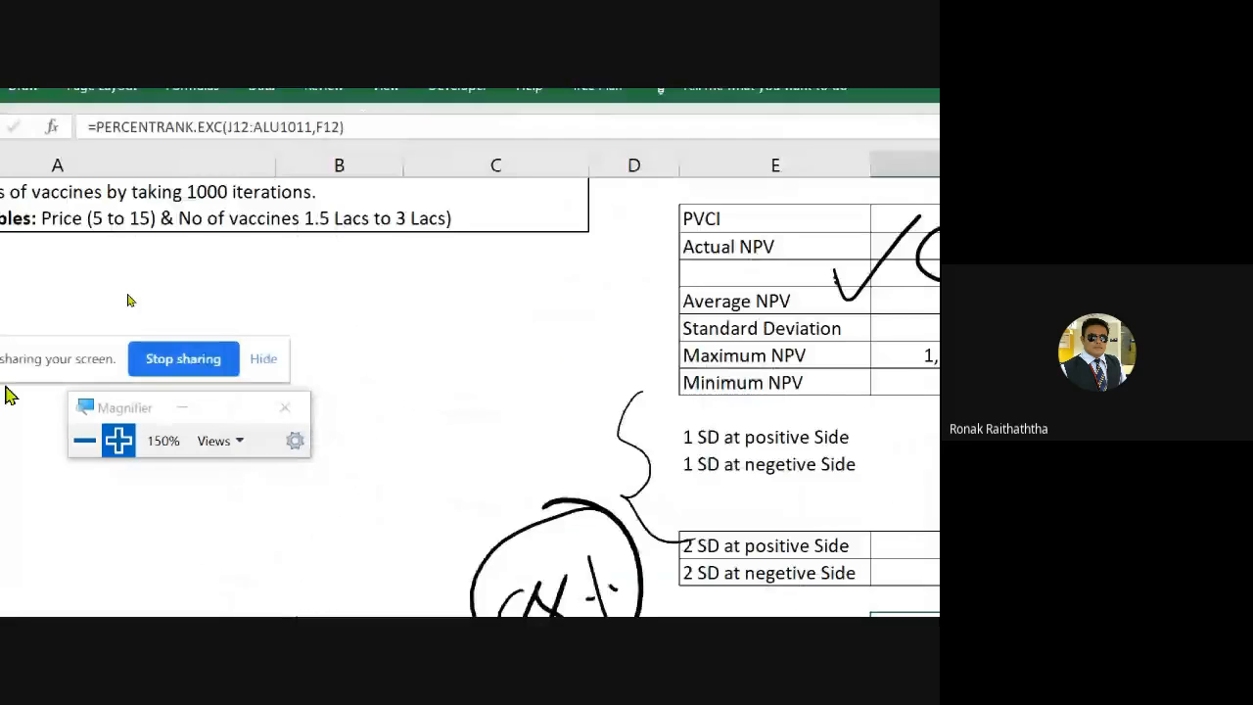
left_click(91, 143)
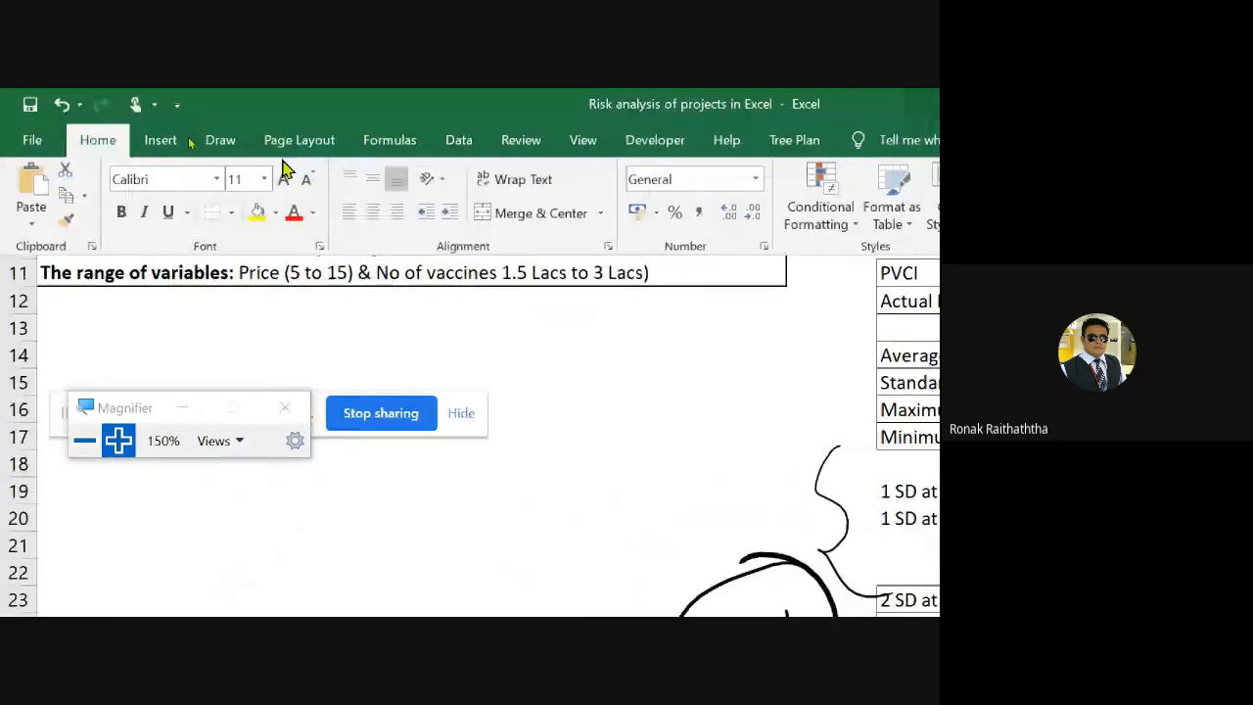
left_click(629, 209)
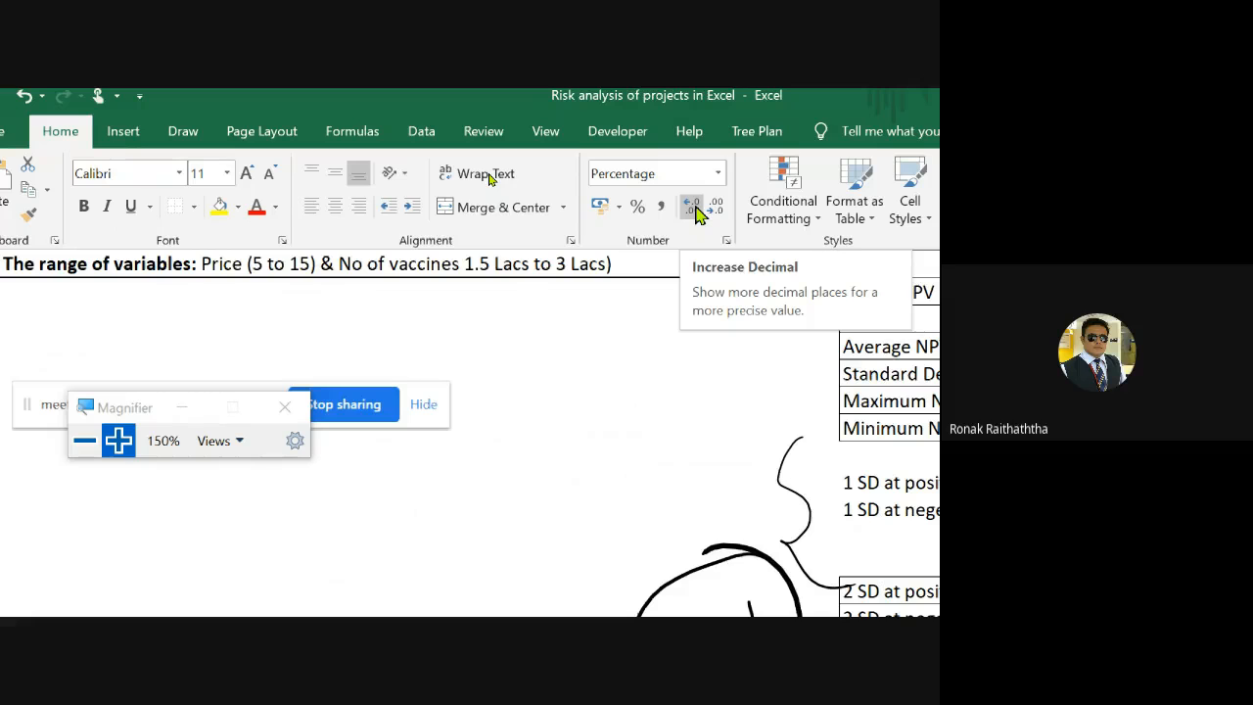
left_click(695, 209)
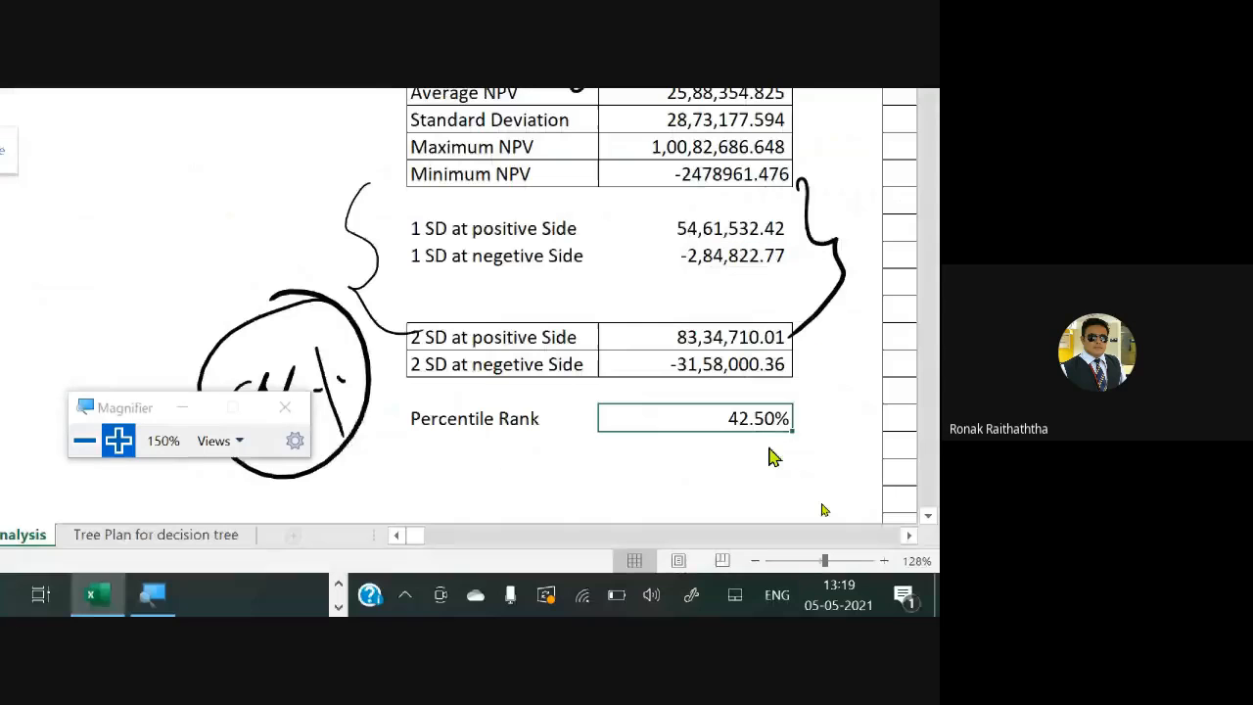
left_click(747, 440)
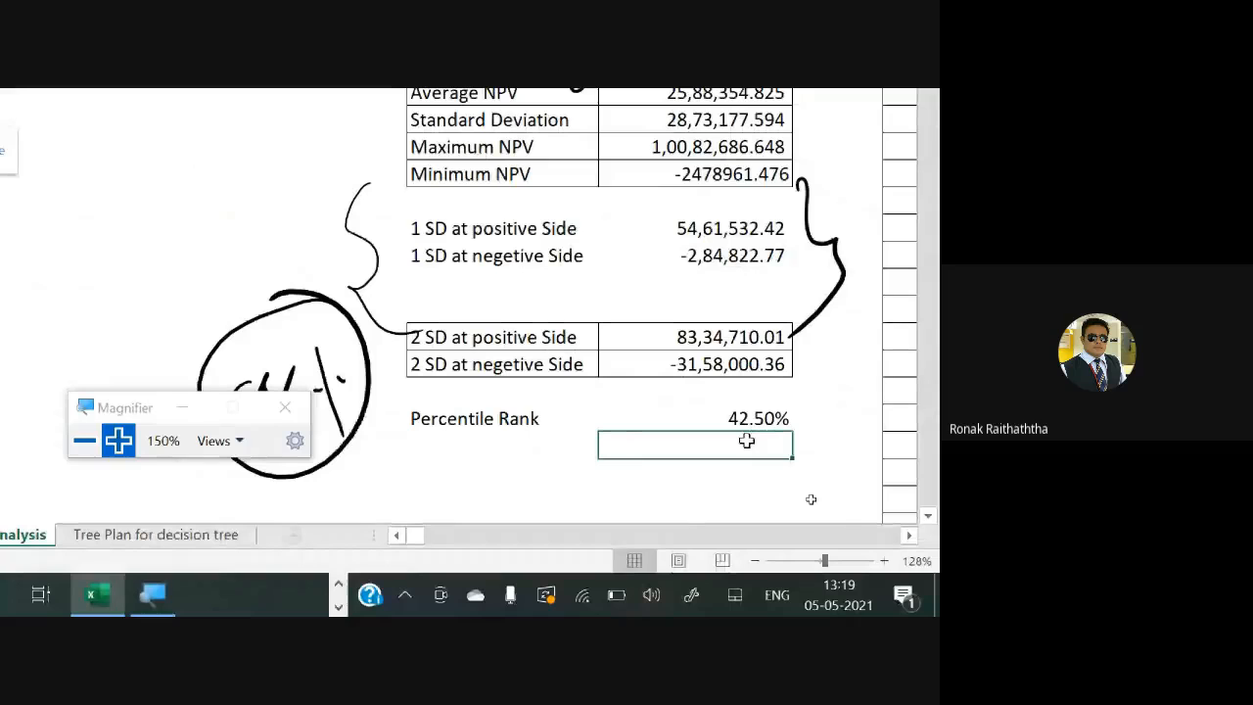
Circle the Percentile Rank percentage in ink and draw a check mark beside it.
mouse_move(810, 397)
left_mouse_down()
mouse_move(702, 408)
mouse_move(811, 382)
mouse_move(750, 394)
left_mouse_up()
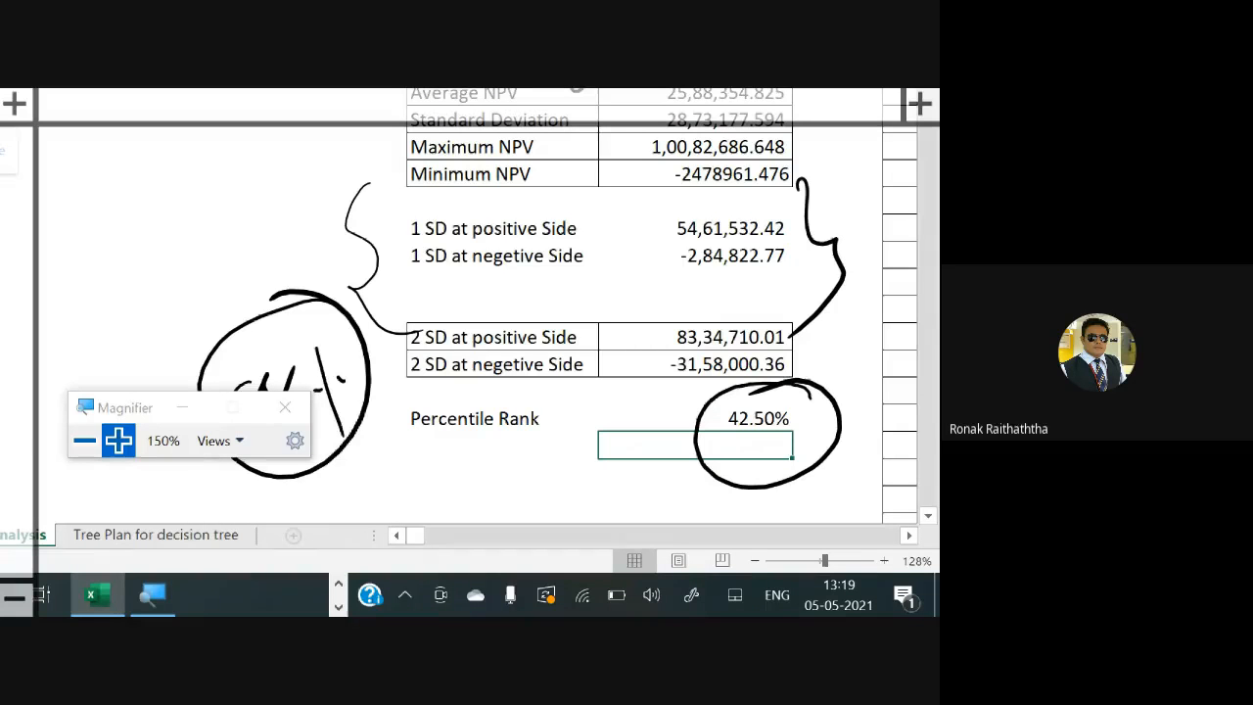
scroll(469, 313, "up", 2)
scroll(470, 314, "down", 2)
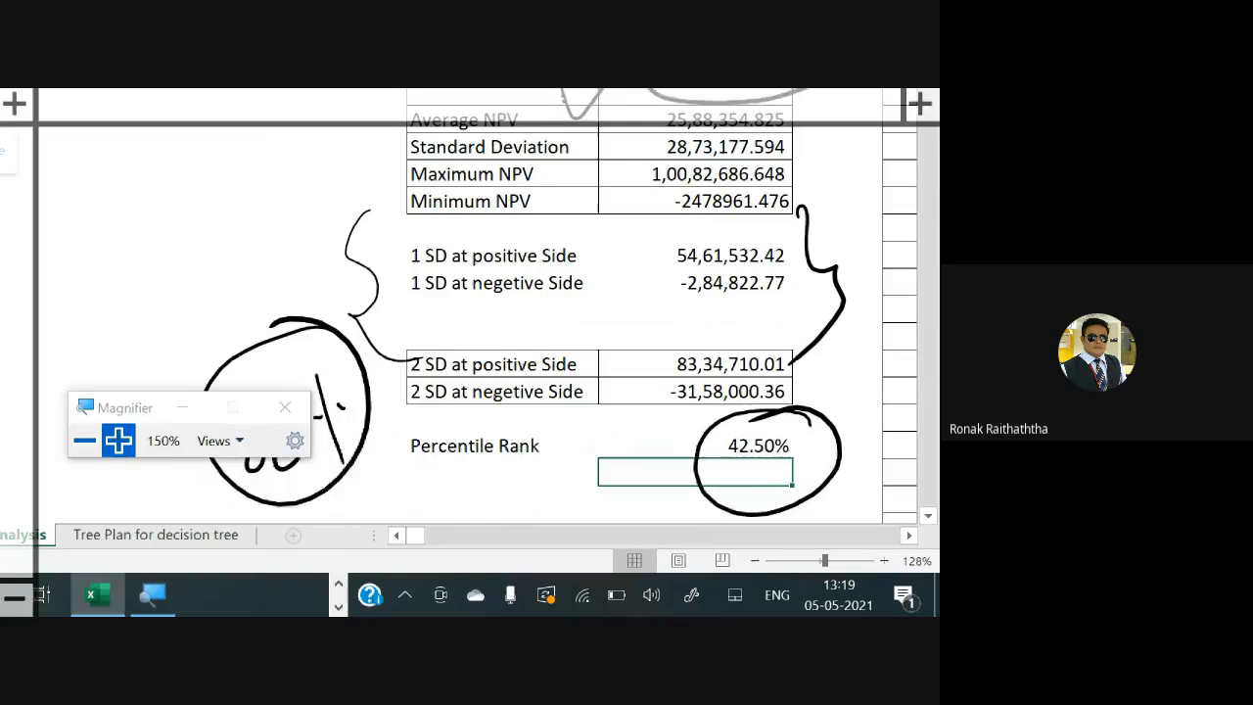
mouse_move(599, 470)
left_mouse_down()
mouse_move(615, 486)
mouse_move(691, 433)
left_mouse_up()
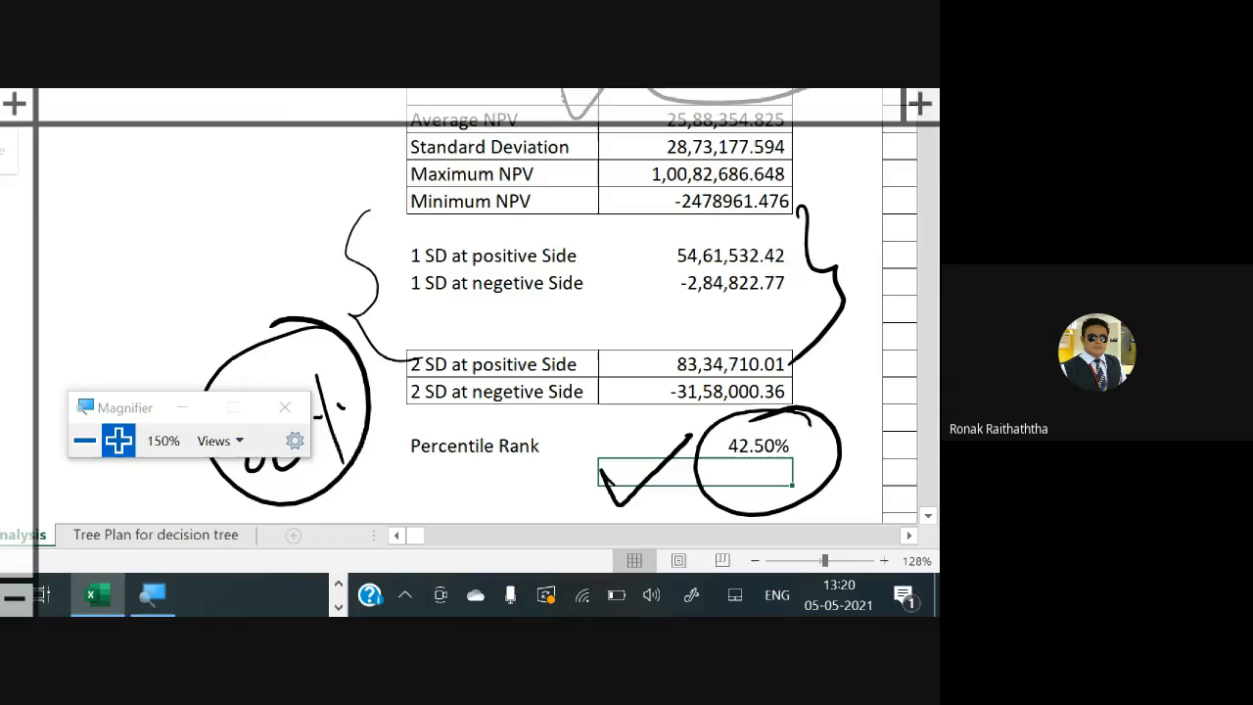
left_click_drag(256, 401, 294, 460)
Handwrite "58%" in ink below the circled percentile rank and draw a circle around it.
scroll(529, 303, "down", 2)
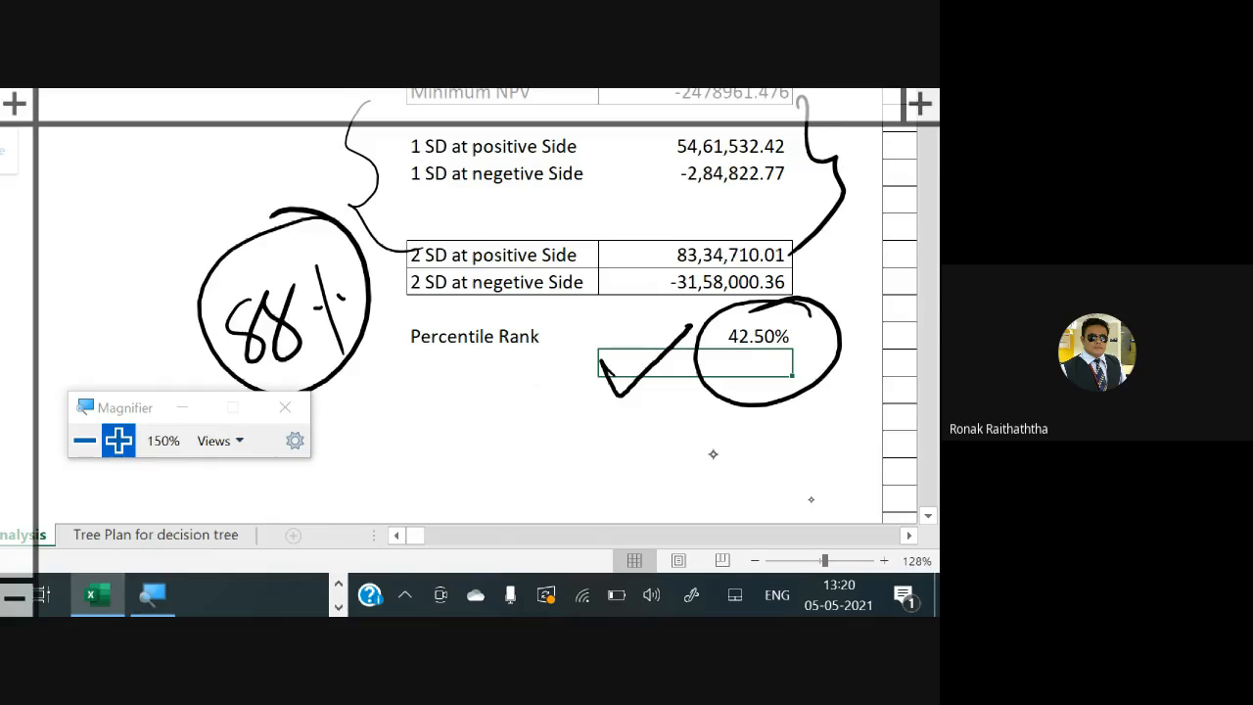
left_click_drag(716, 455, 711, 482)
mouse_move(718, 456)
left_mouse_down()
mouse_move(750, 441)
mouse_move(777, 496)
left_mouse_up()
left_click(790, 450)
mouse_move(801, 417)
left_mouse_down()
mouse_move(786, 401)
mouse_move(839, 415)
mouse_move(785, 399)
left_mouse_up()
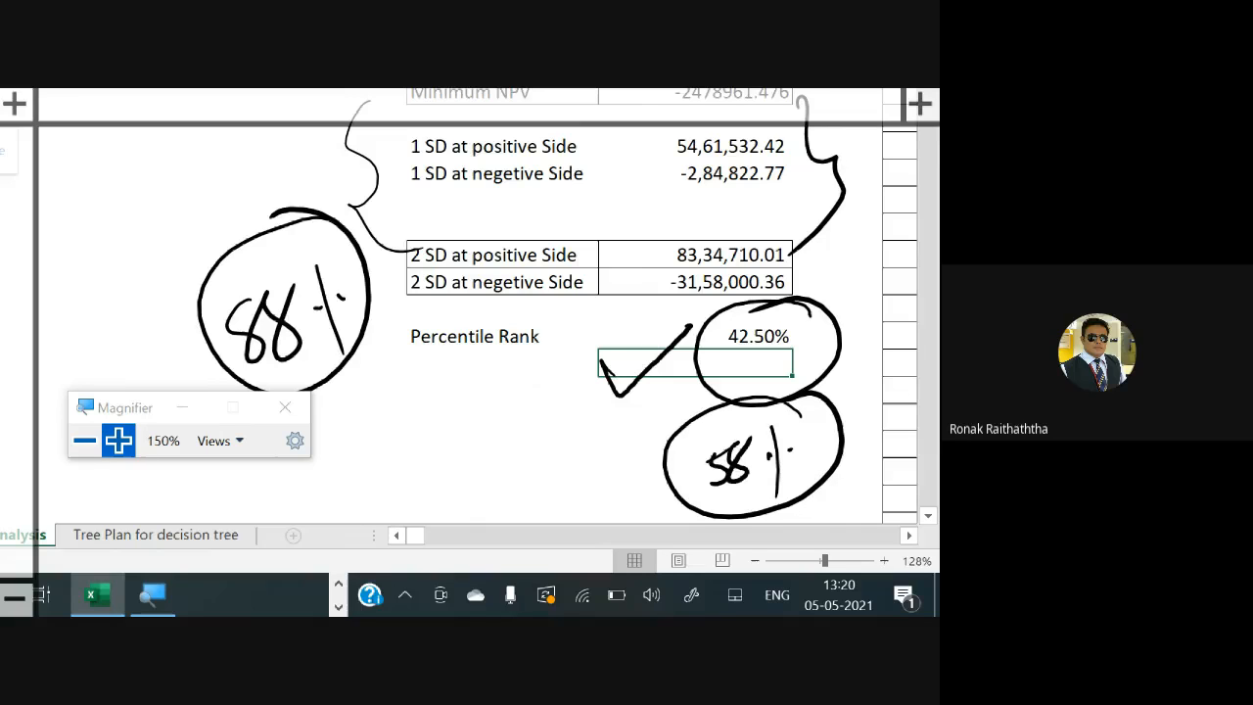
Handwrite "42%" in ink beside the circled 58% and draw a circle around it.
mouse_move(530, 471)
left_mouse_down()
mouse_move(552, 478)
mouse_move(552, 506)
left_mouse_up()
left_click_drag(562, 476, 573, 502)
left_click_drag(598, 455, 600, 507)
left_click(589, 483)
left_click(605, 473)
left_click_drag(602, 433, 549, 437)
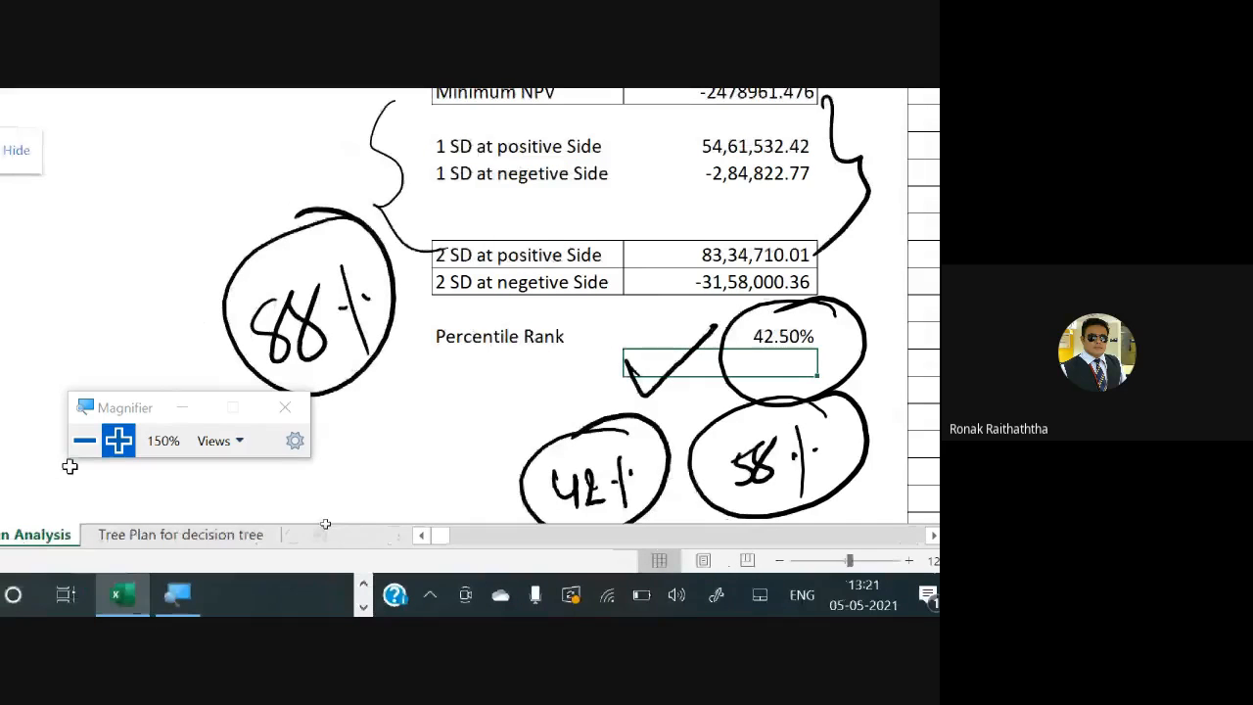
Reset the screen magnification to 100%, switch to the Google Meet call and open its chat to read the participants' replies.
key("super+minus")
key("alt+Tab")
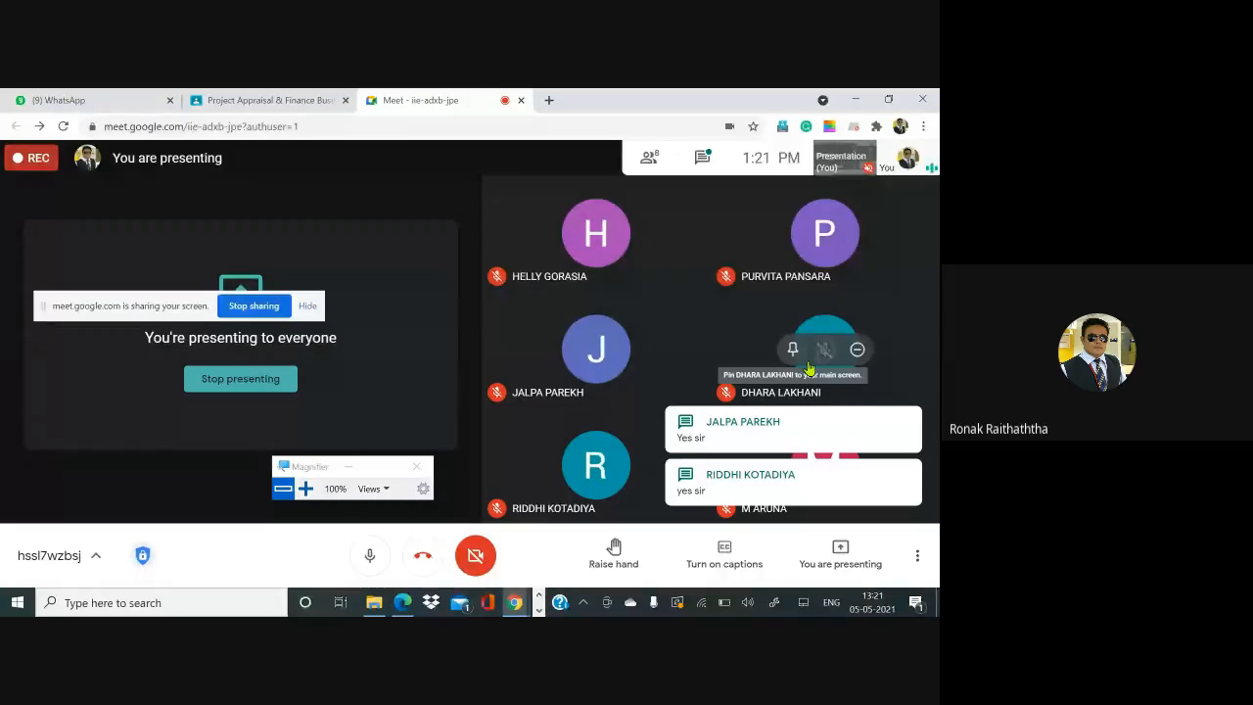
left_click(702, 157)
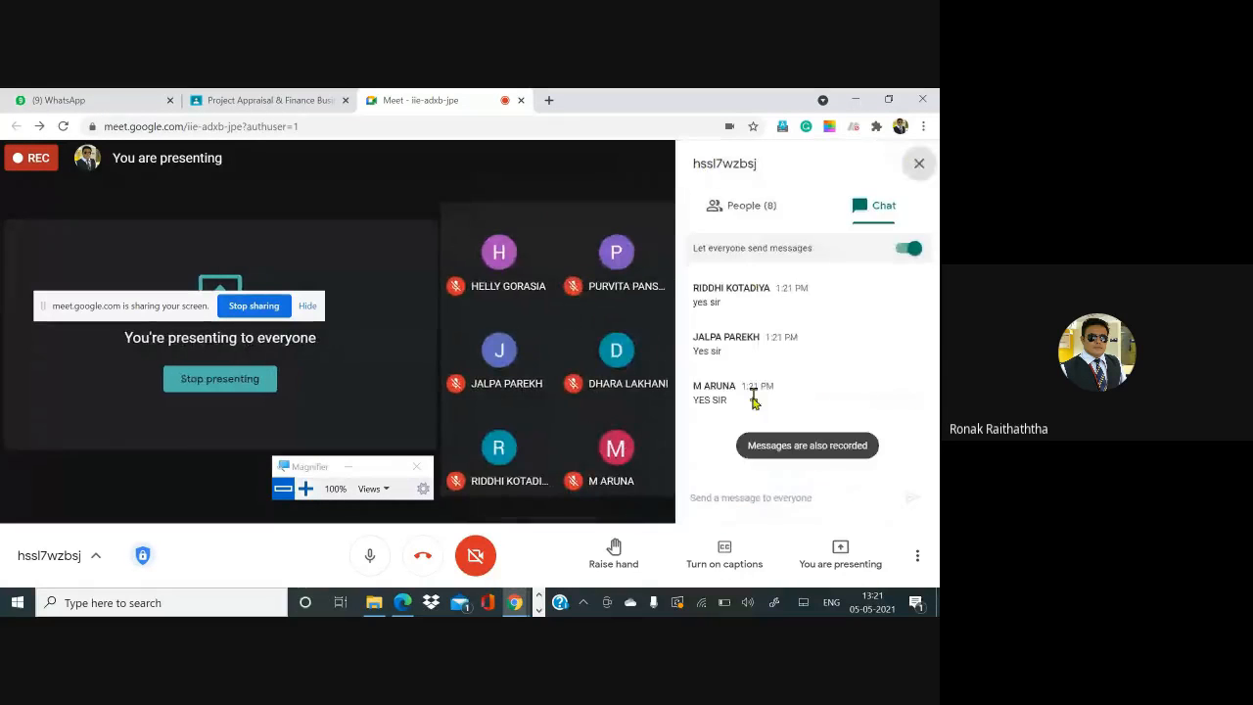
left_click(740, 494)
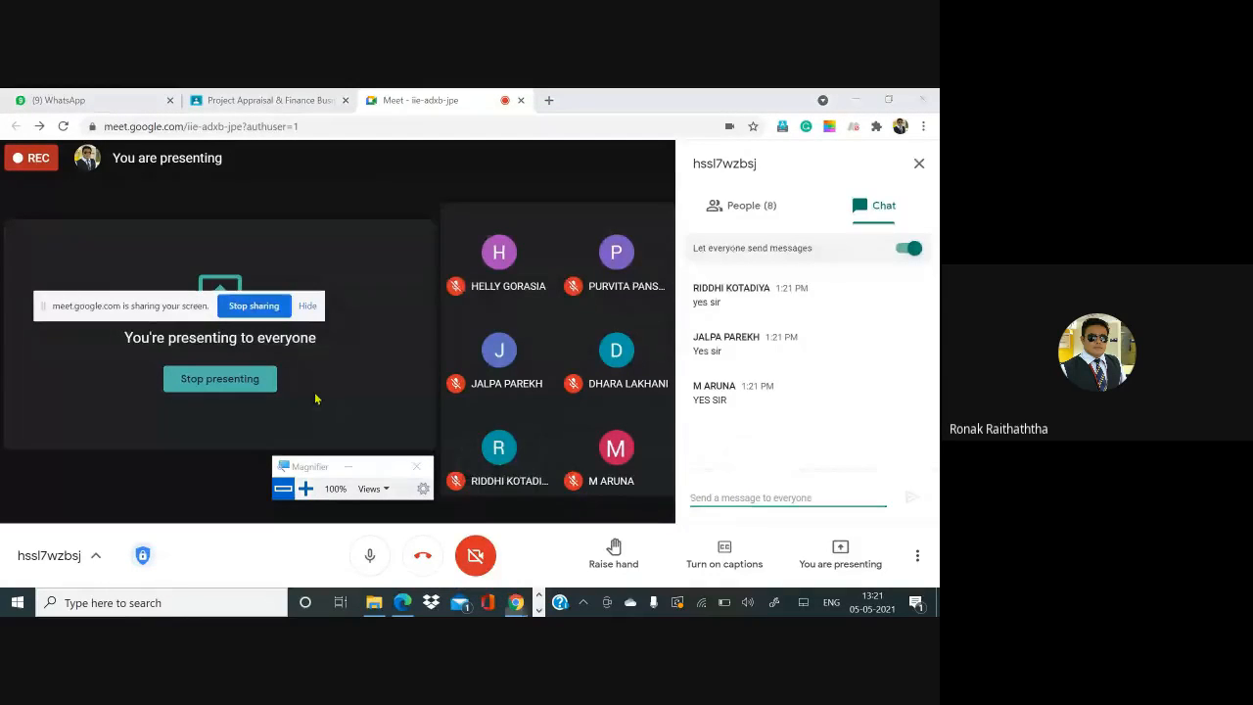
Switch back to the Excel workbook and review the vaccine plant case details, the Actual NPV formula and the simulation statistics.
key("alt+Tab")
left_click(138, 394)
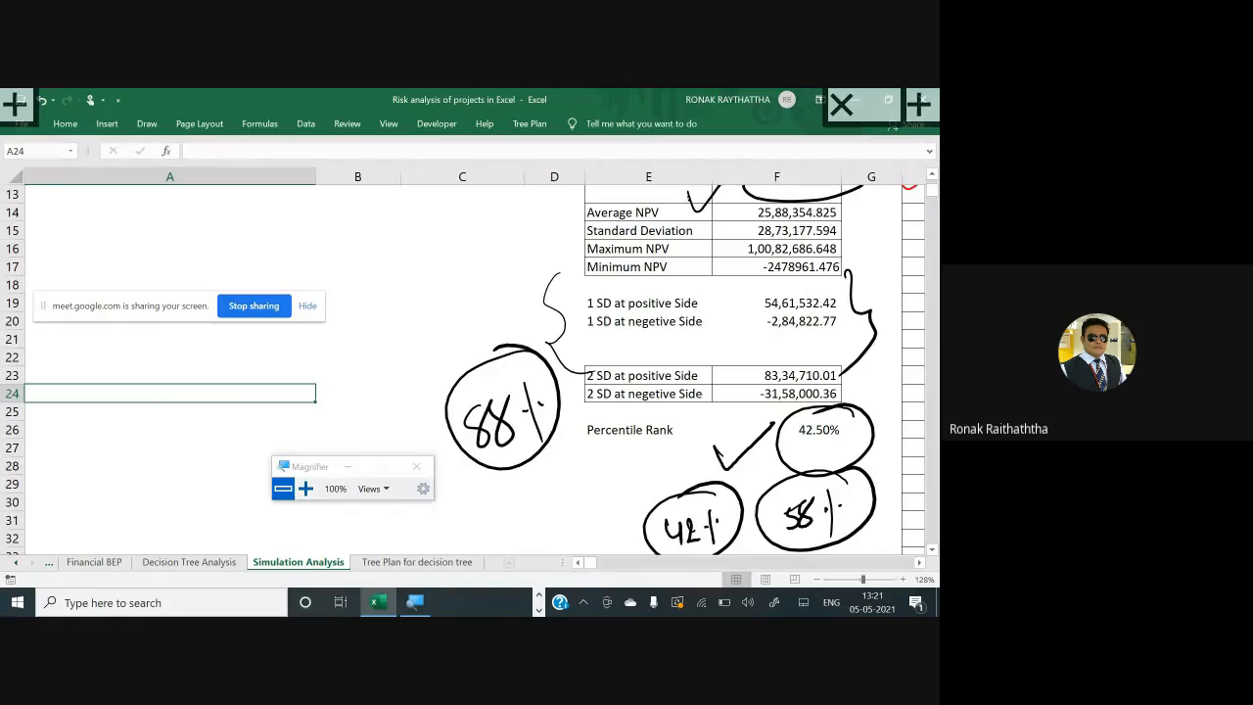
scroll(271, 358, "up", 4)
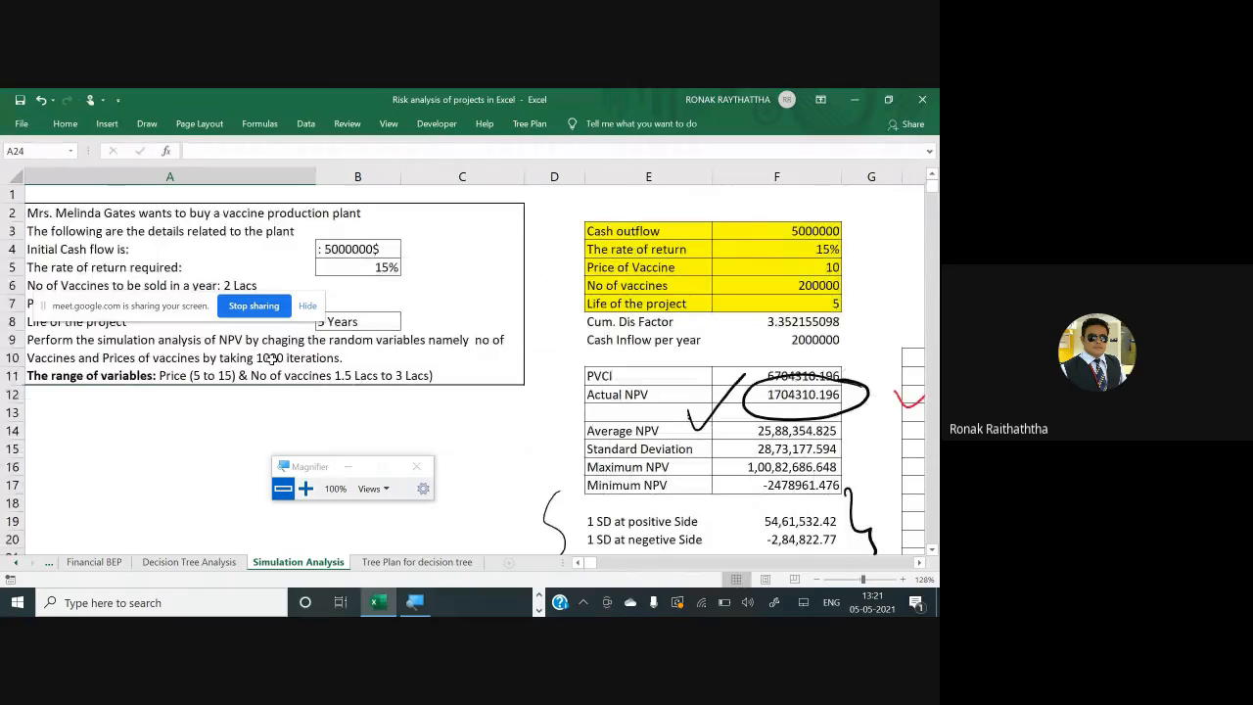
scroll(272, 360, "down", 1)
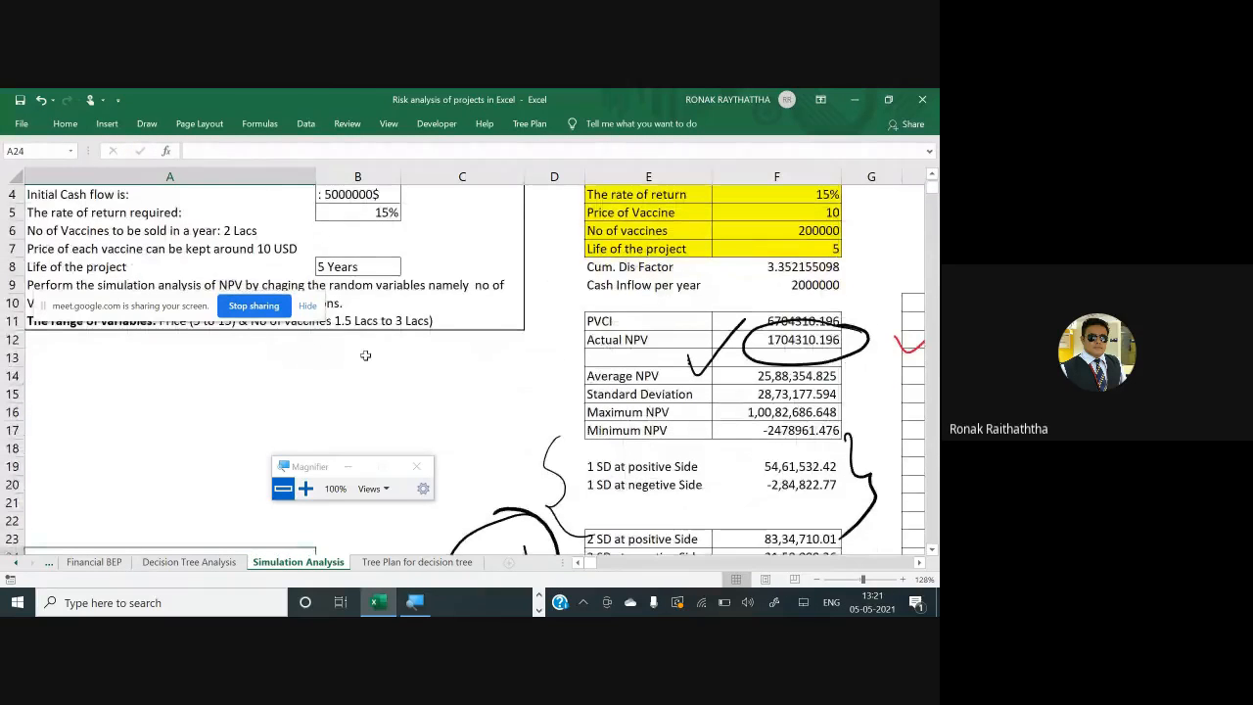
scroll(501, 334, "up", 1)
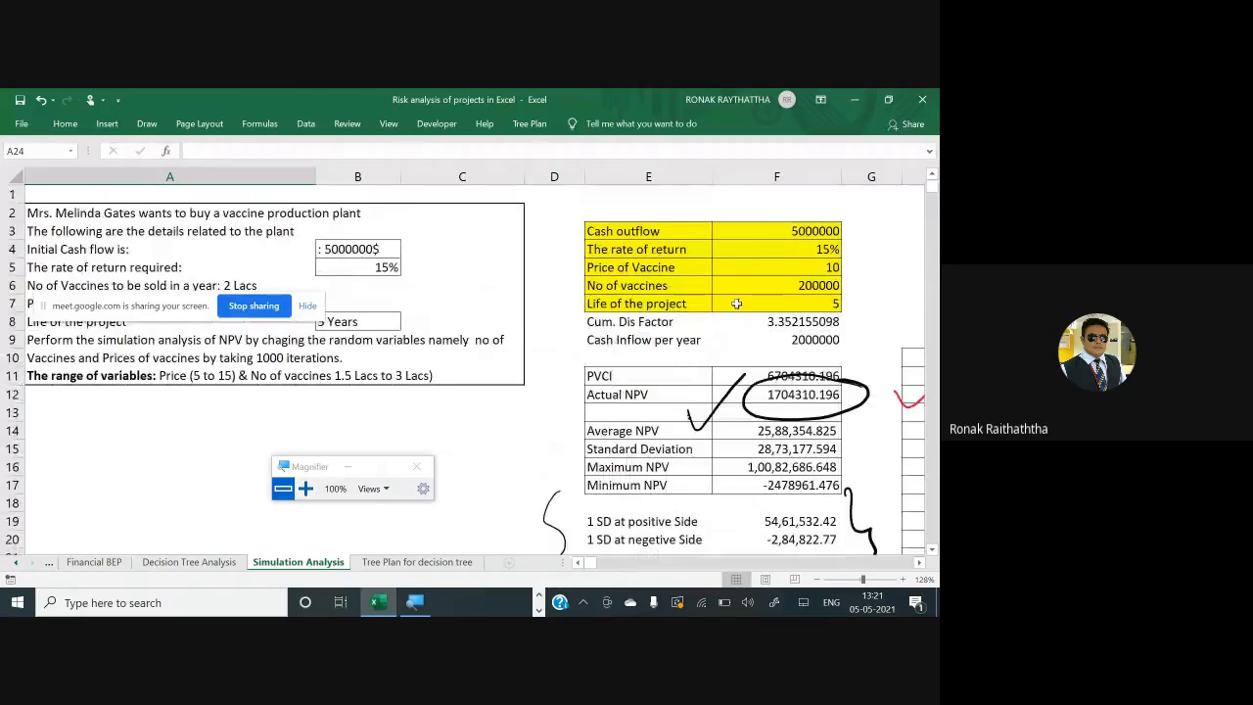
left_click(790, 393)
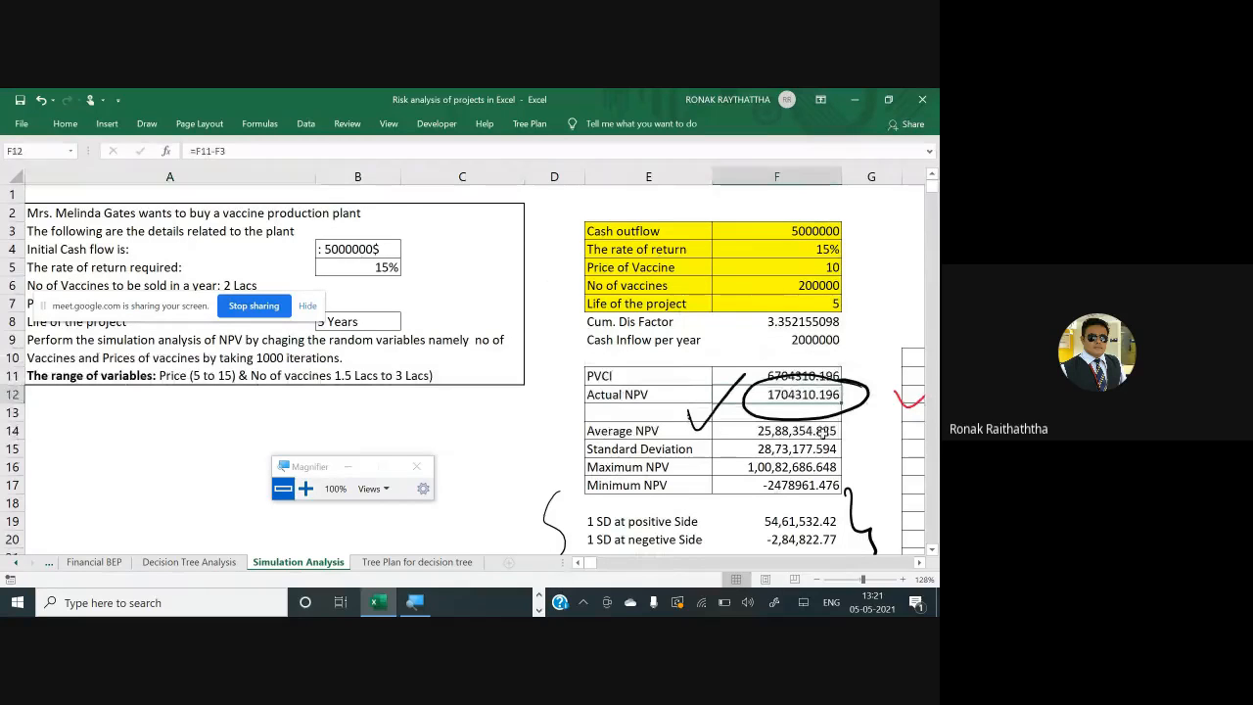
scroll(825, 439, "down", 2)
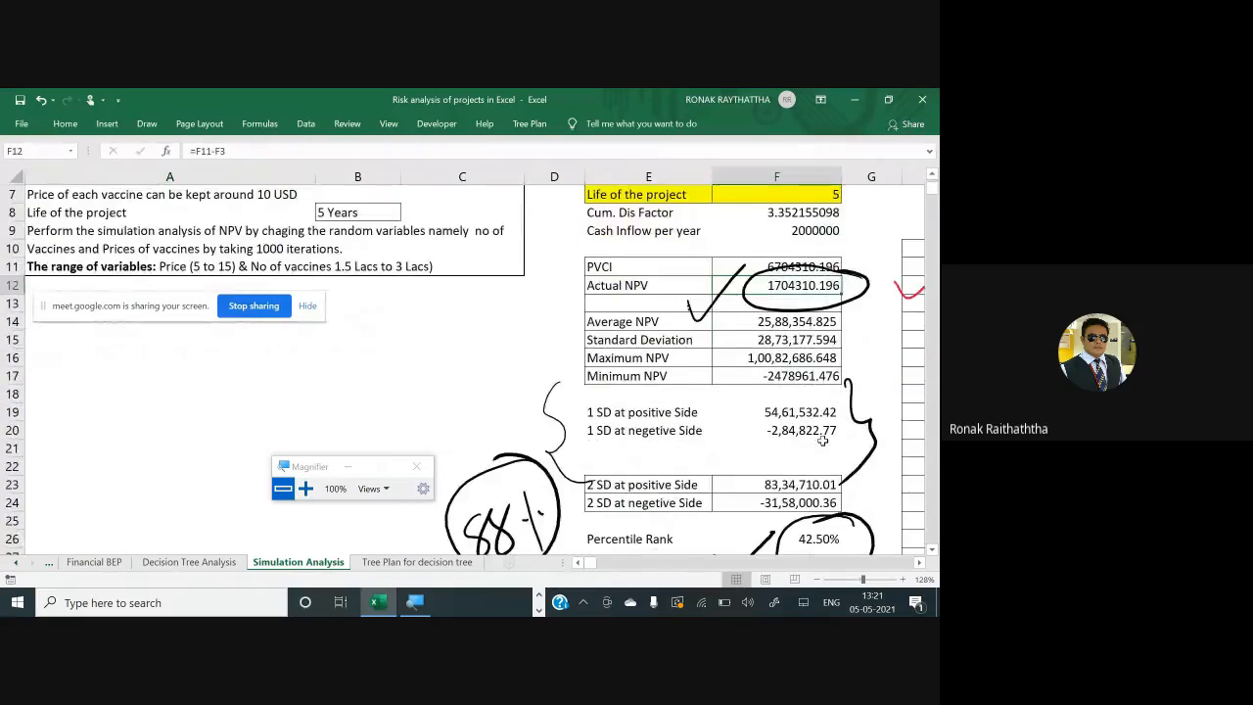
Enter the formula =(F12-F14)/F15 in cell C13 and circle the result in ink.
left_click(419, 307)
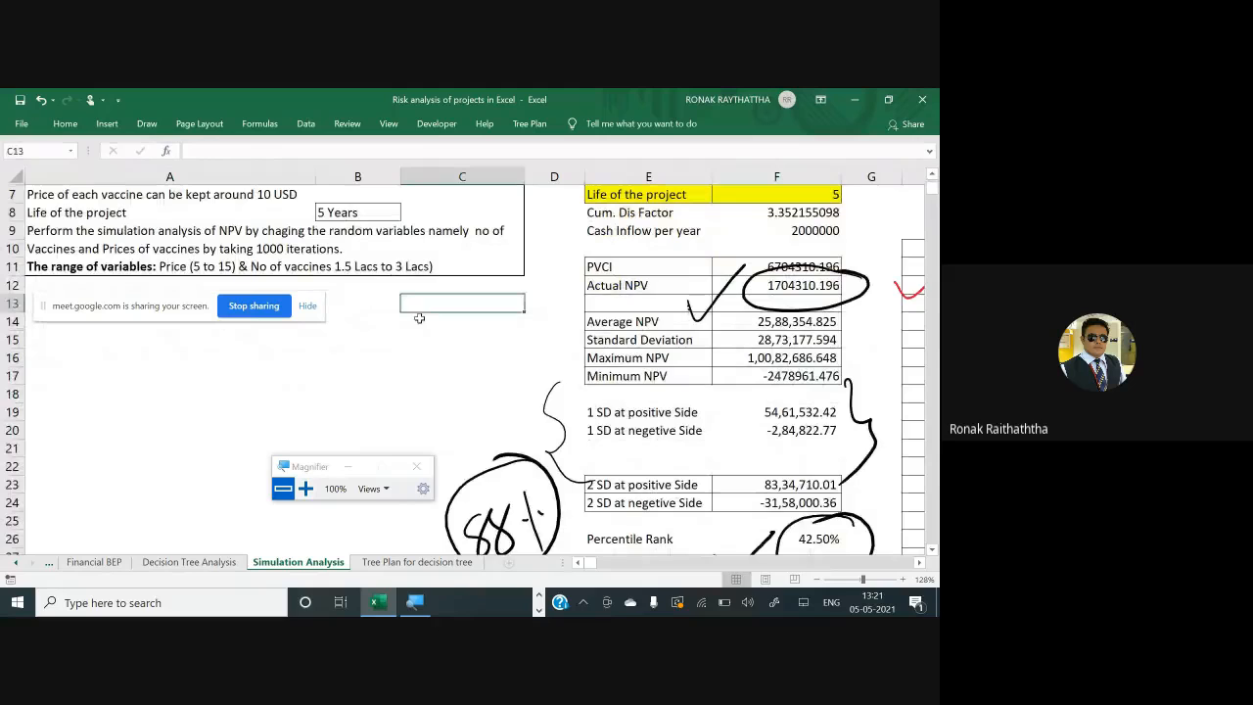
key("Left")
left_click_drag(92, 312, 100, 491)
left_click(409, 305)
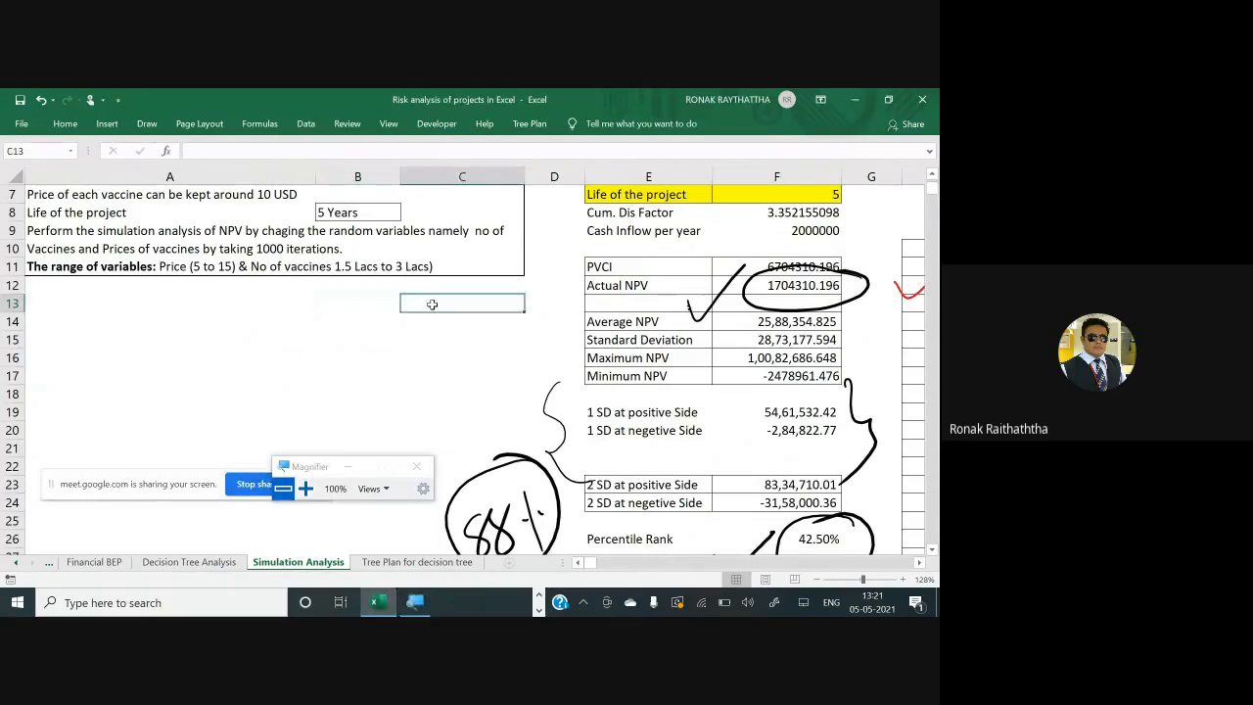
type("=")
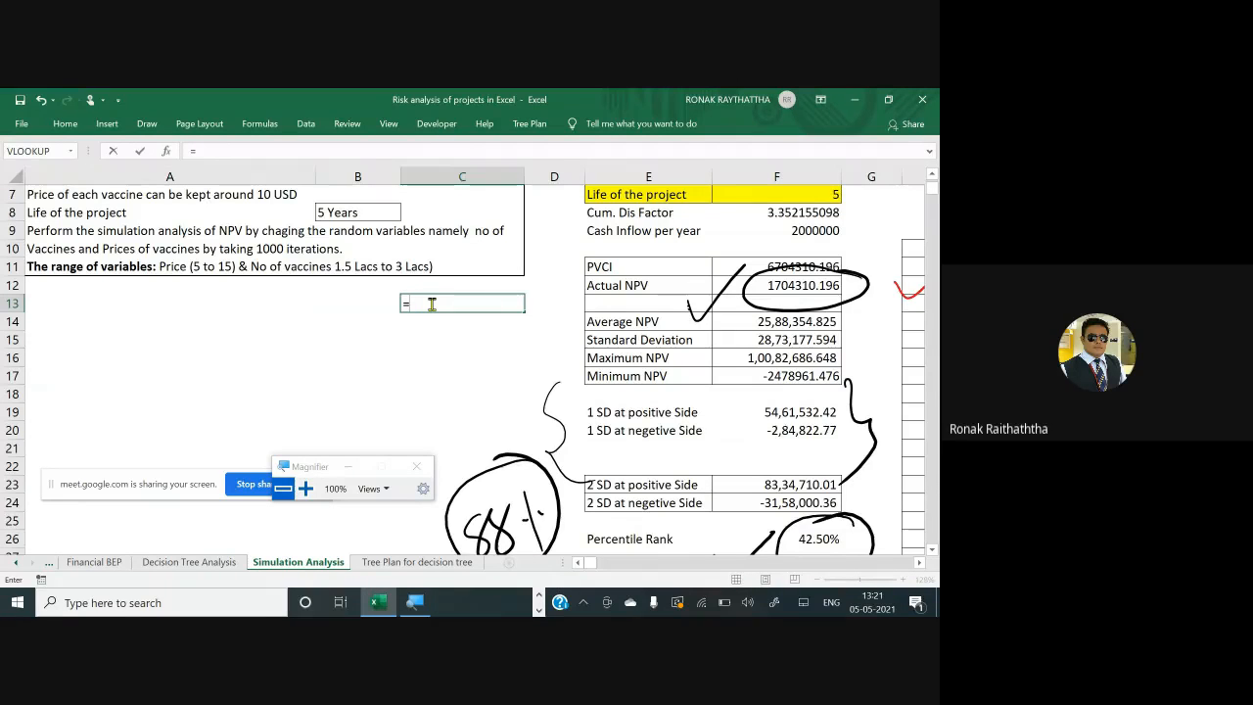
type("(")
left_click(771, 285)
type("-")
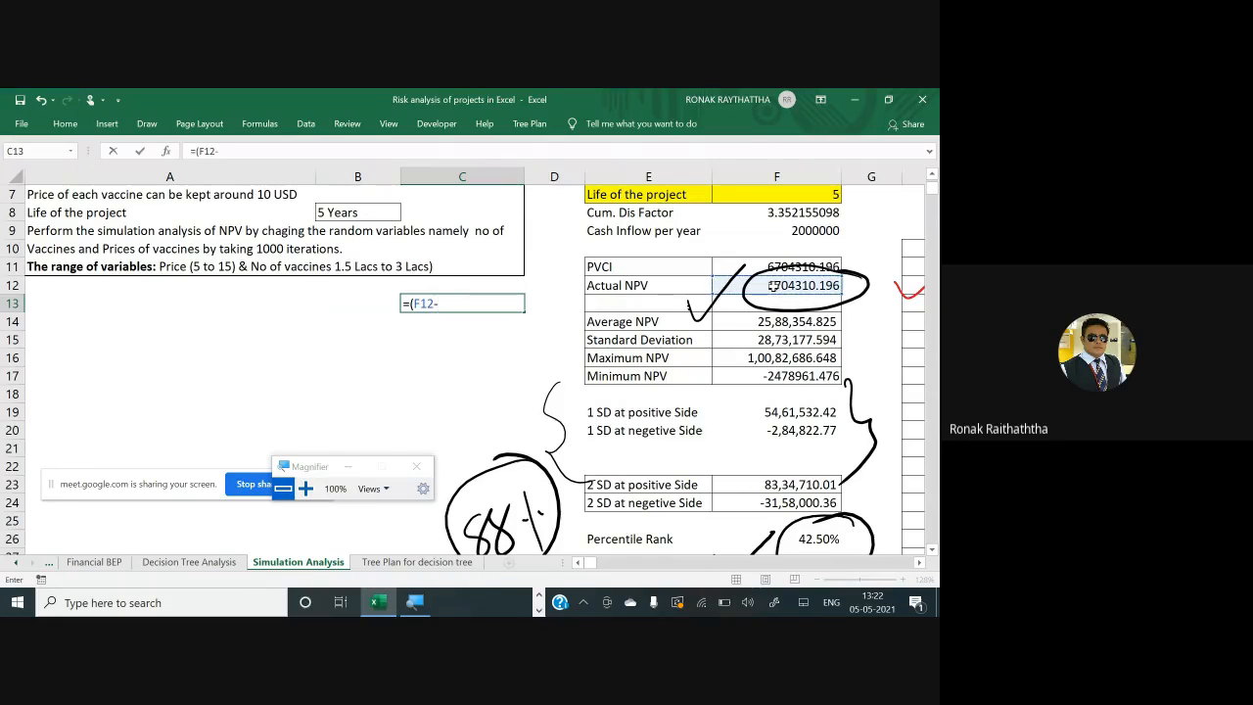
left_click(789, 323)
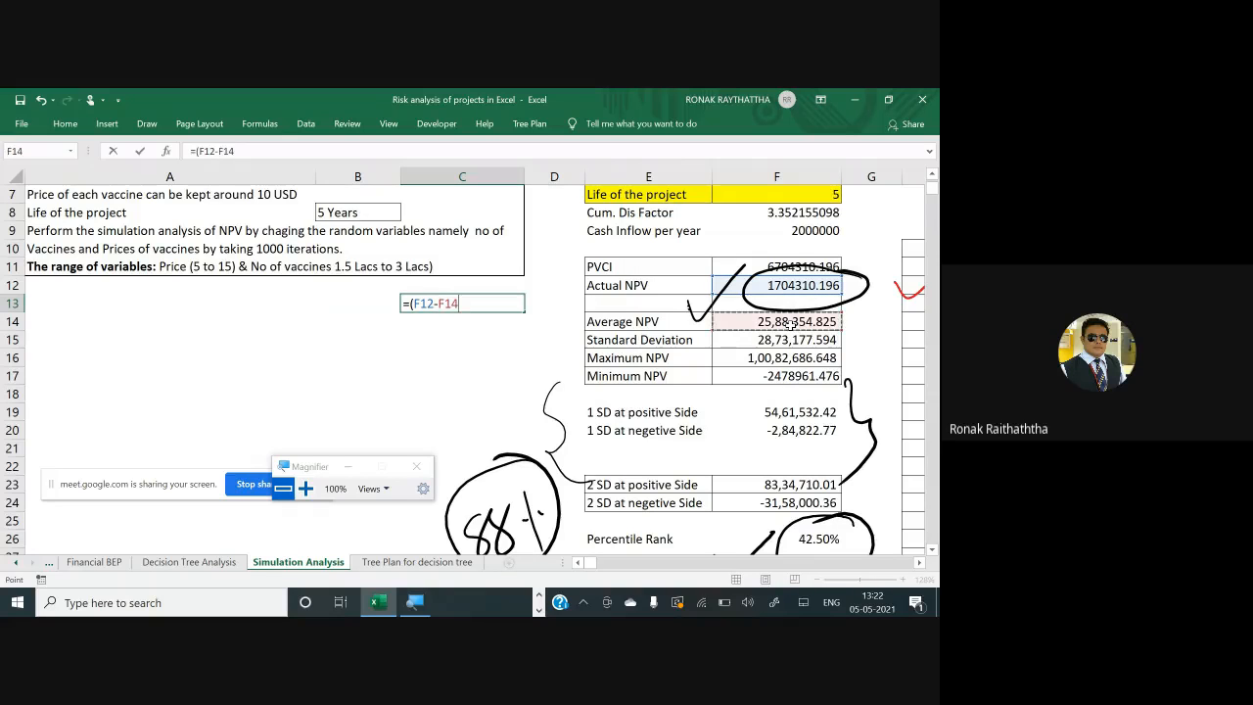
type(")/")
left_click(789, 339)
key("ctrl+Return")
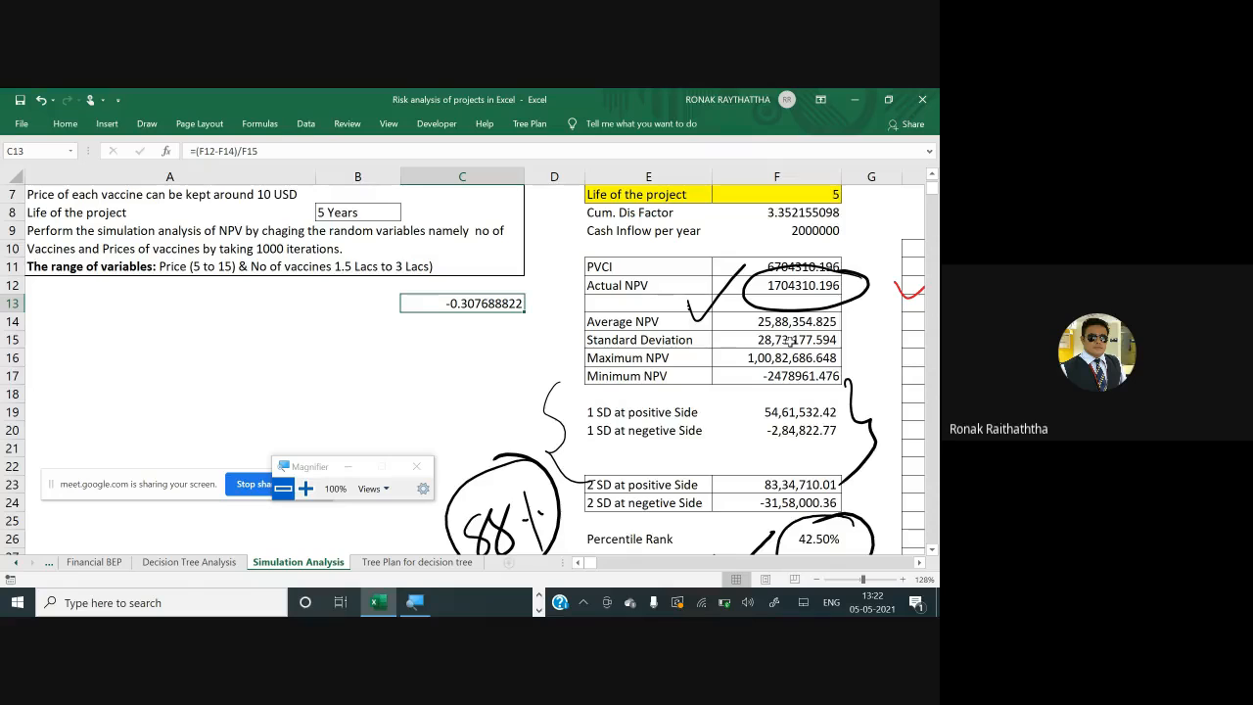
mouse_move(528, 284)
left_mouse_down()
mouse_move(375, 299)
mouse_move(481, 282)
left_mouse_up()
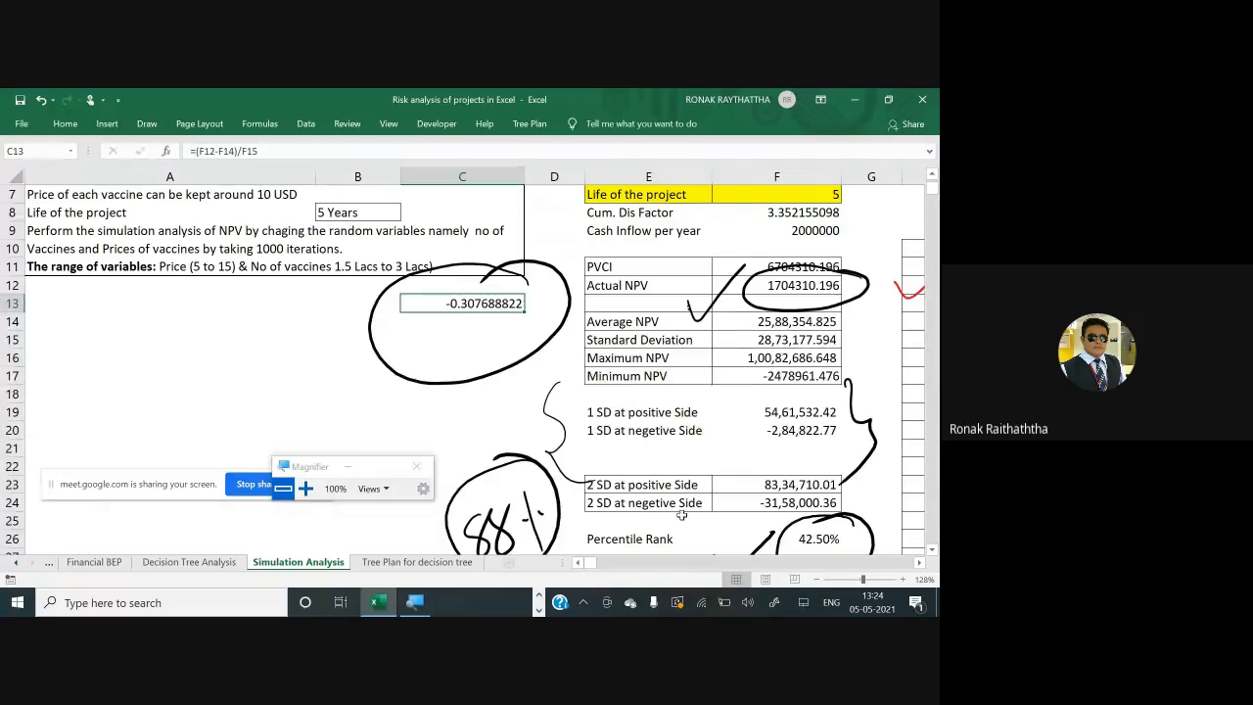
Switch to the Google Meet call to read the participants' chat replies, and return to the Excel workbook.
left_click(239, 406)
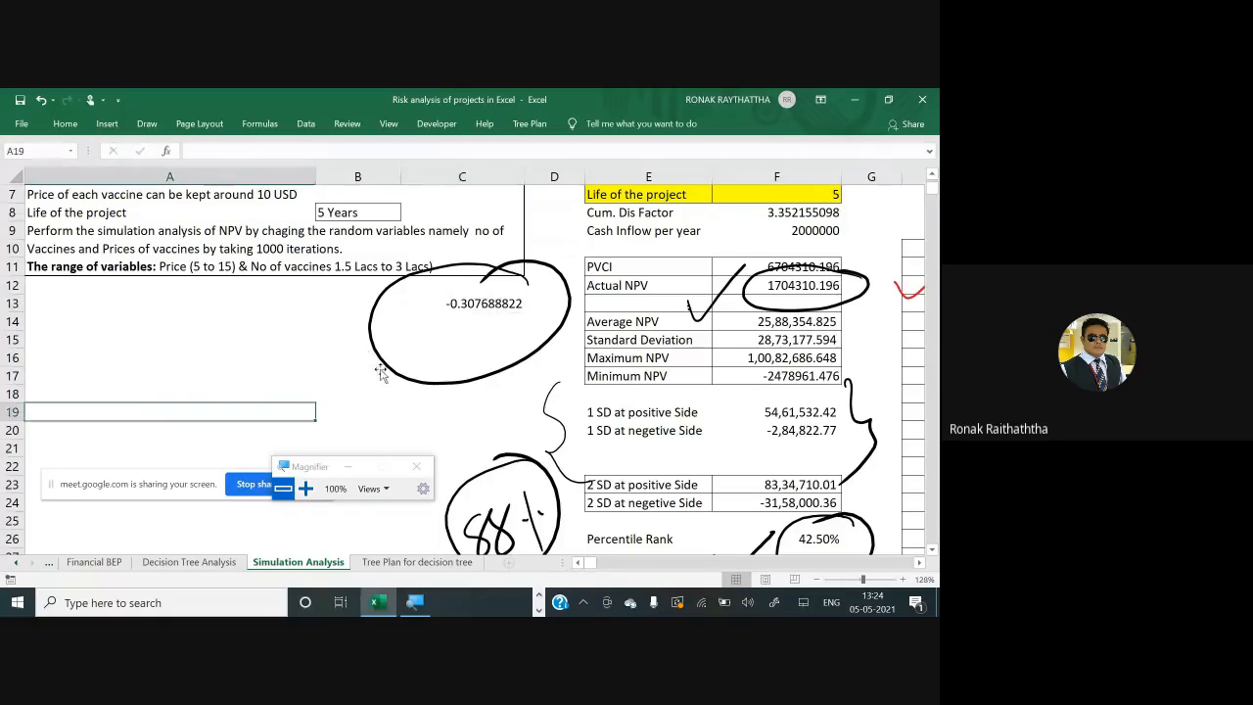
key("alt+Tab")
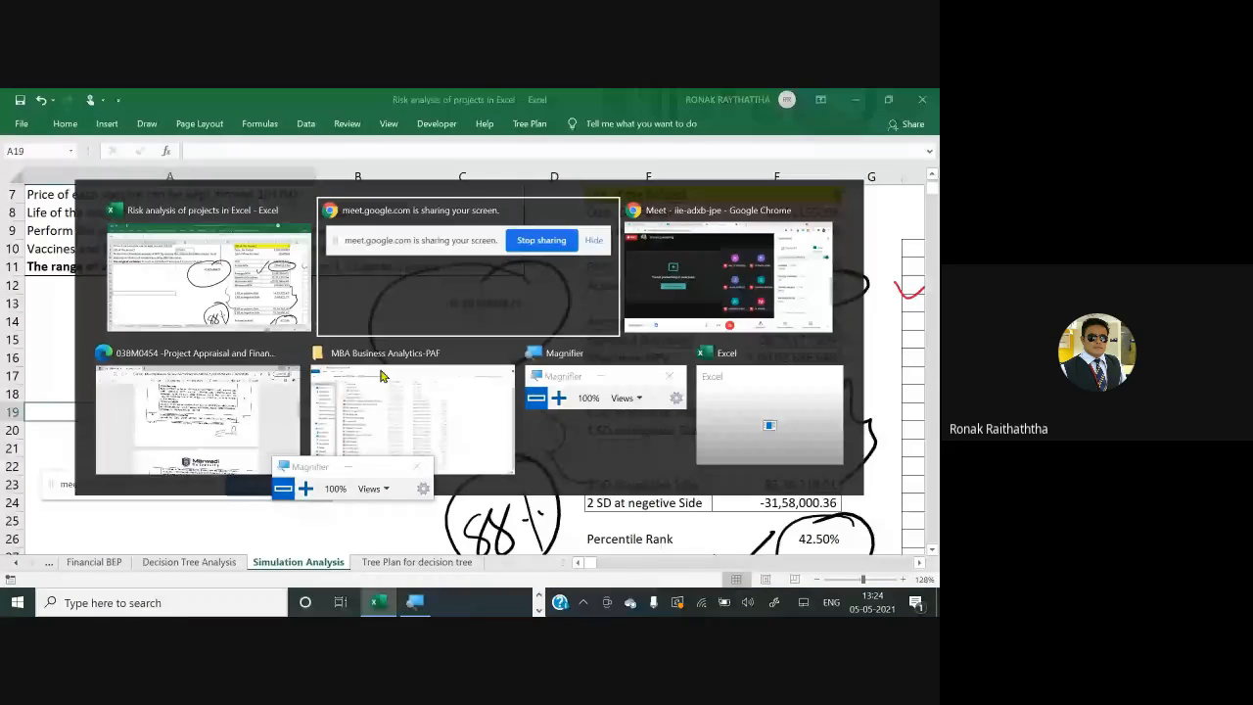
key("alt+Tab")
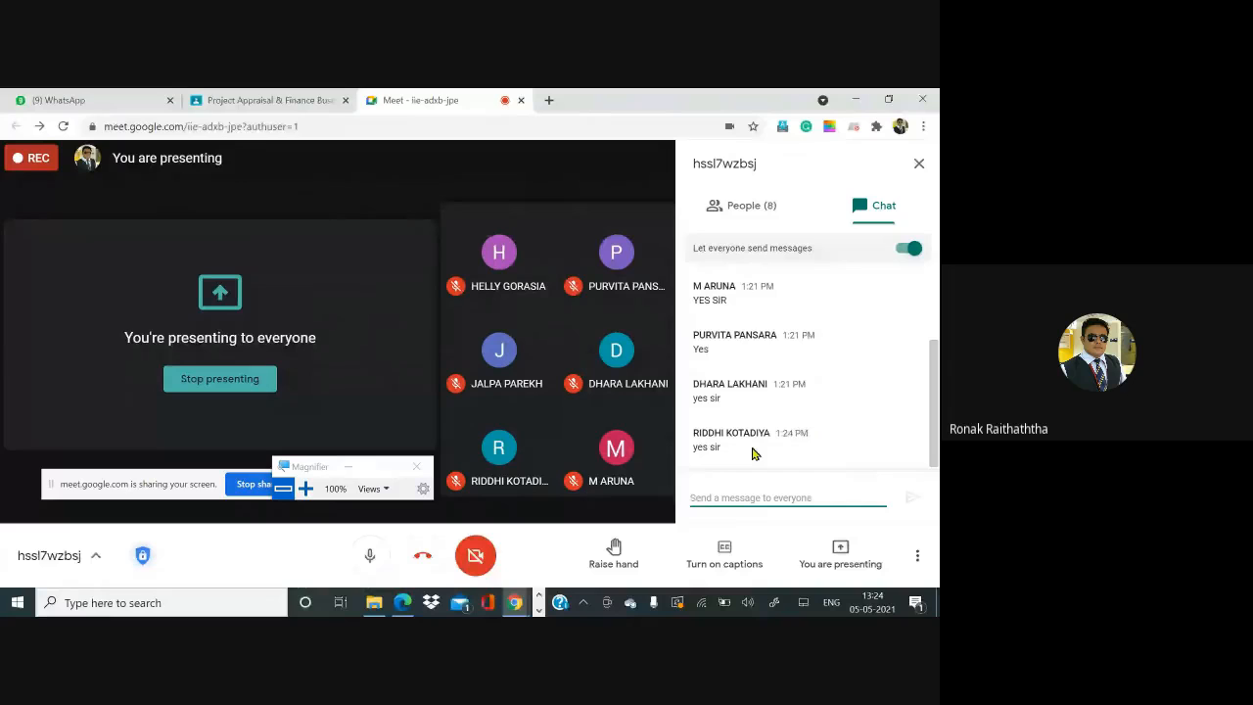
key("alt+Tab")
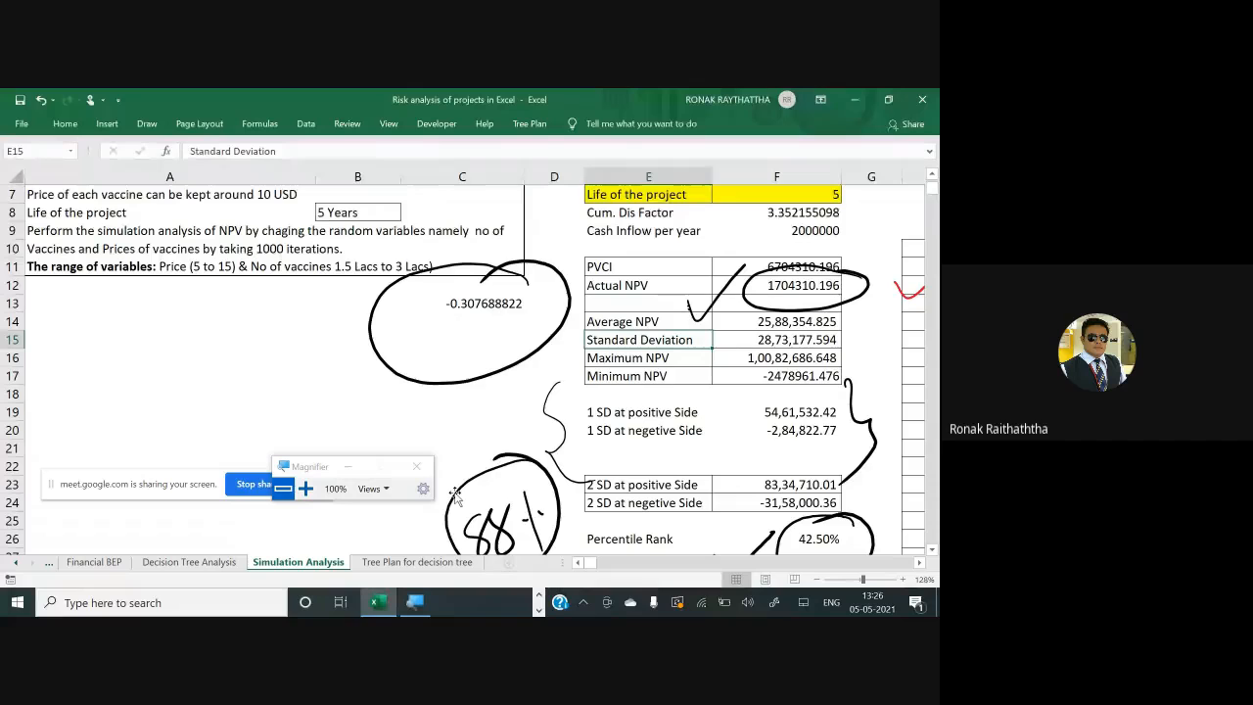
Open the Tree Plan for decision tree sheet, enlarge the project details and move the Magnifier window clear of the data.
left_click(431, 562)
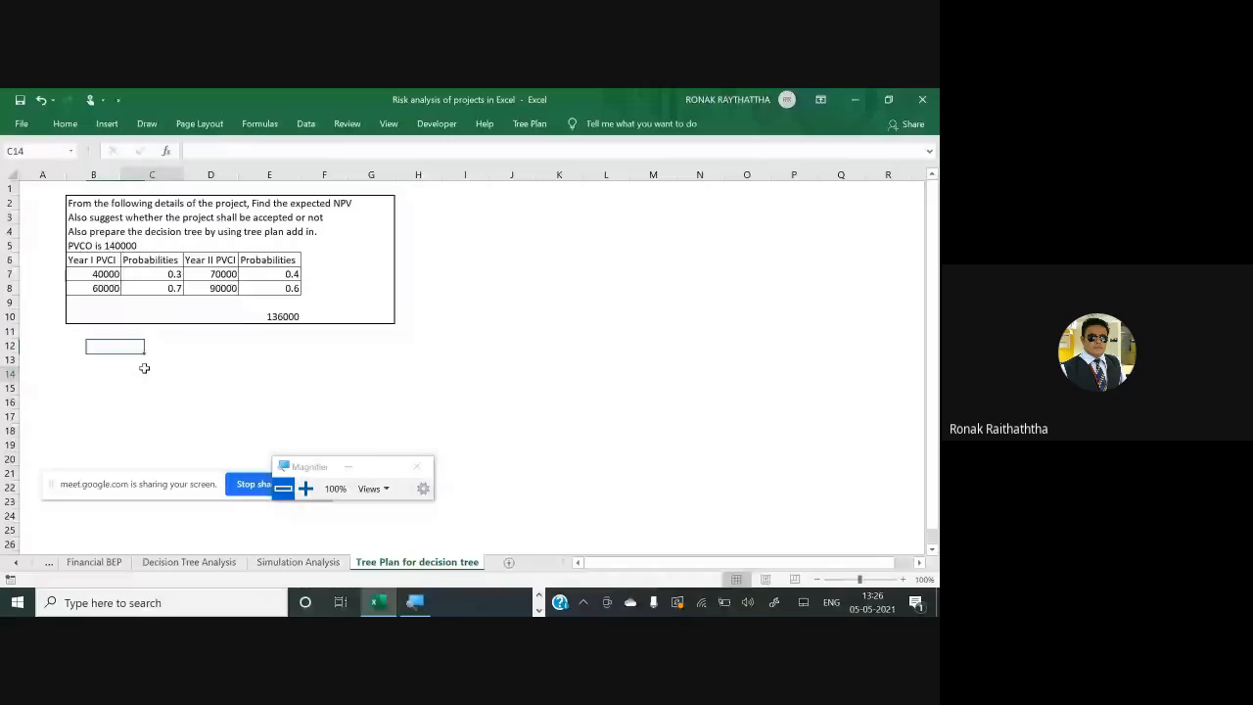
scroll(144, 368, "up", 4)
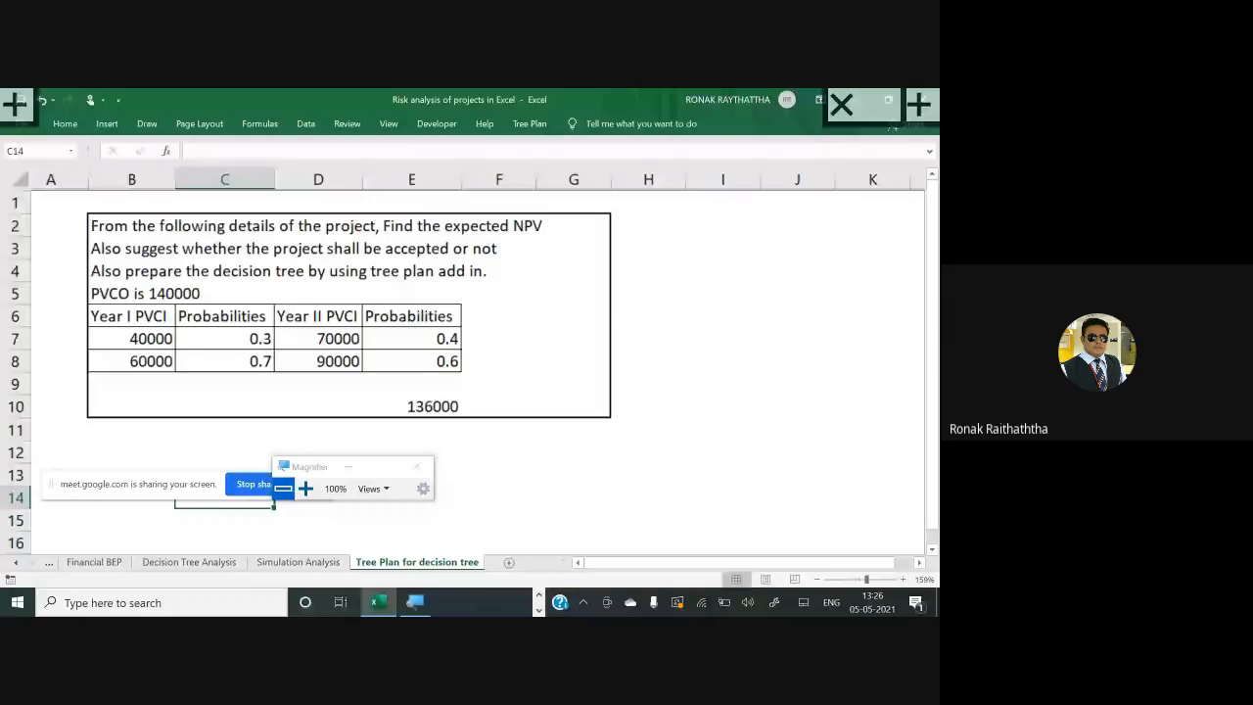
scroll(358, 316, "left", 1)
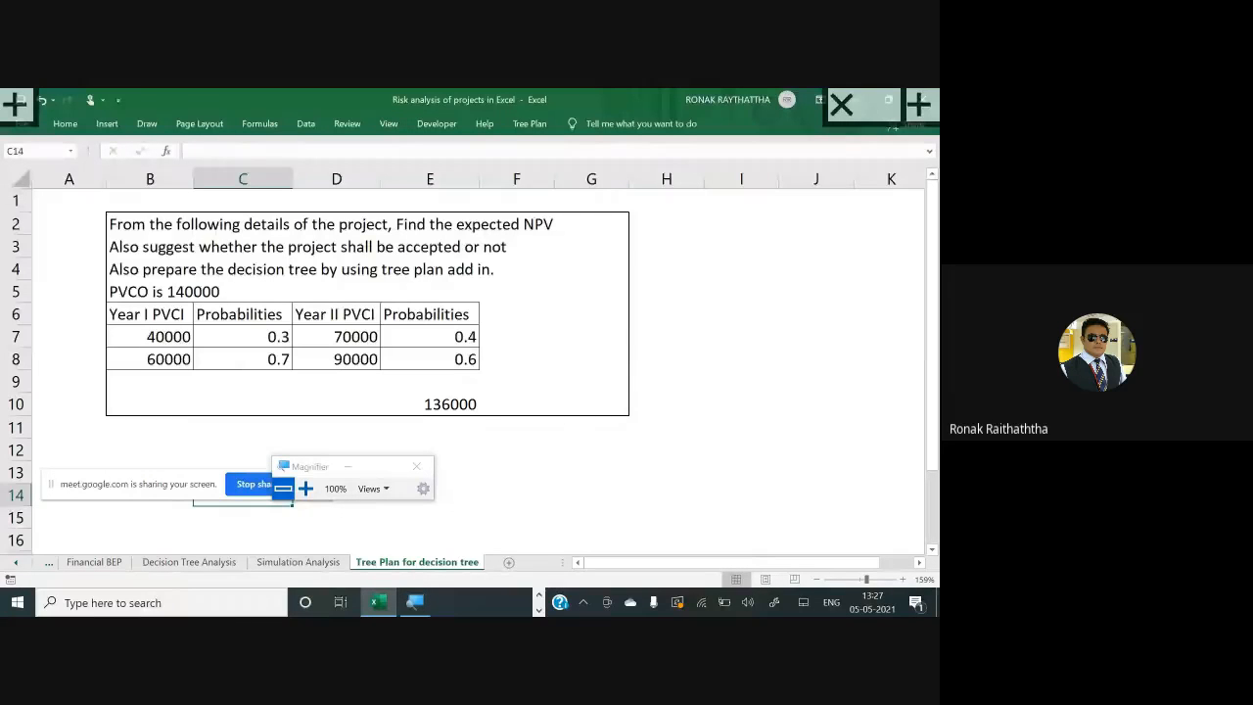
left_click(298, 562)
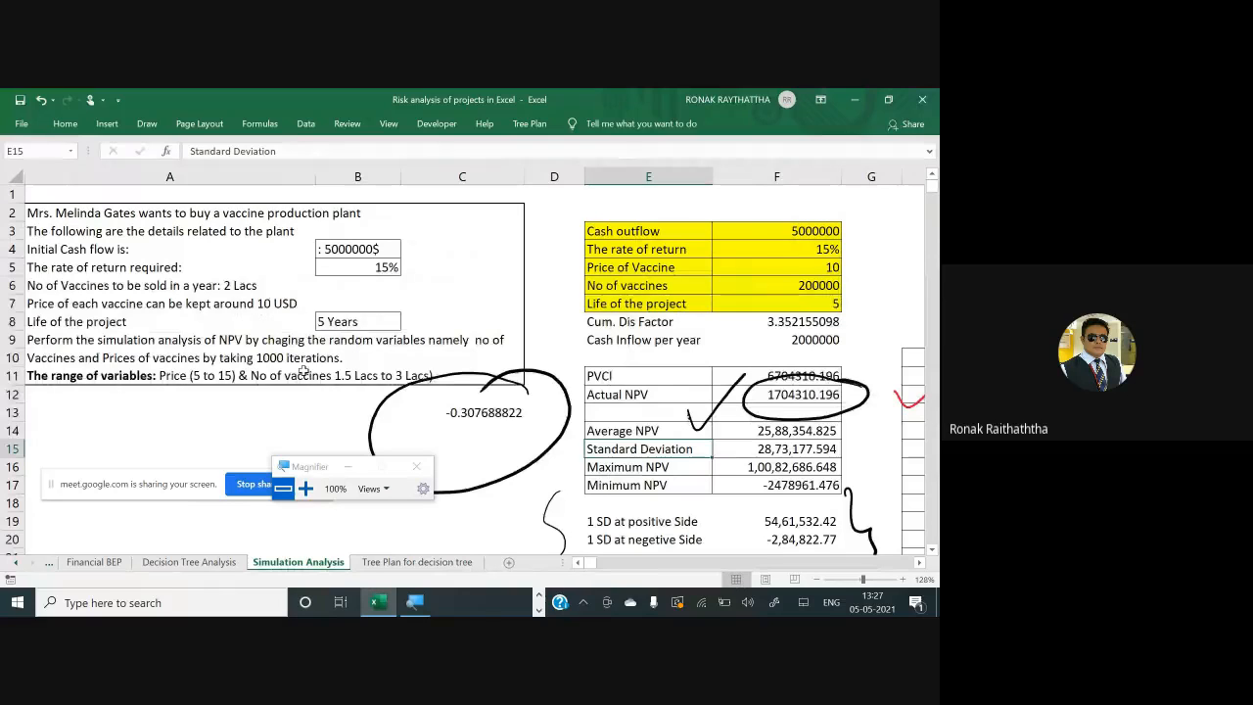
left_click(417, 562)
left_click_drag(177, 493, 769, 344)
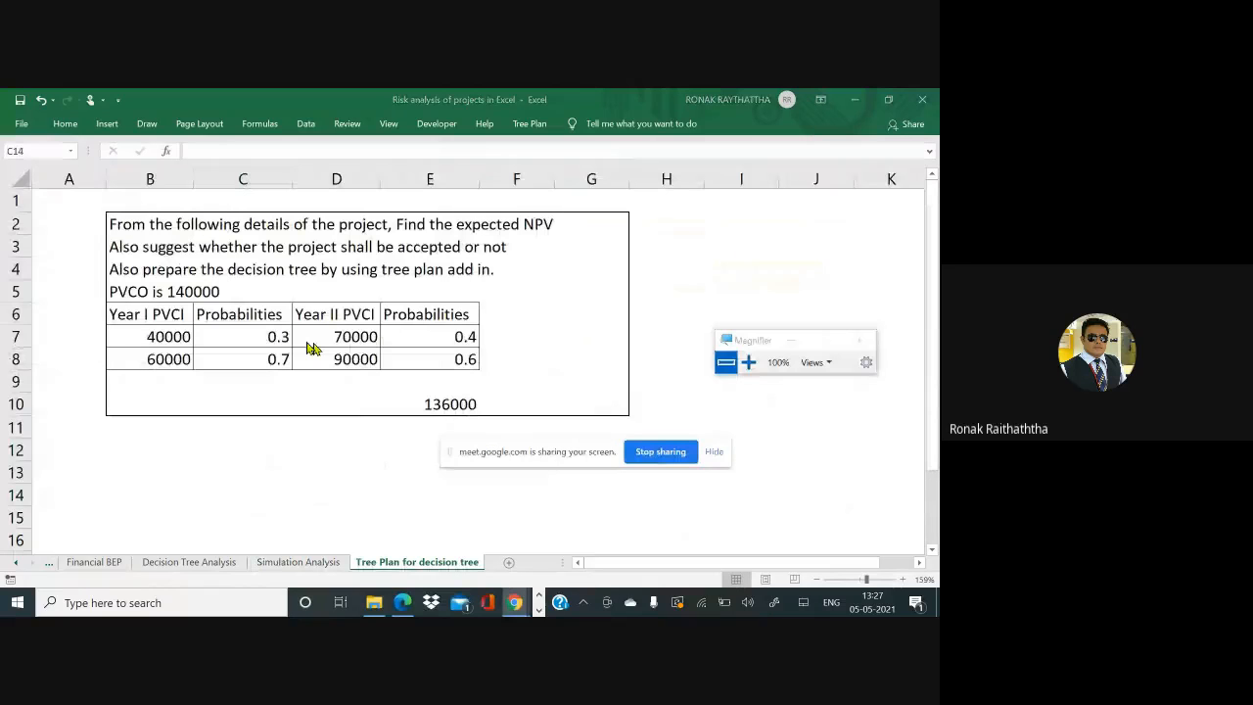
Clear the expected value formula from cell E10 and select the first Year I probability in C7.
left_click(441, 404)
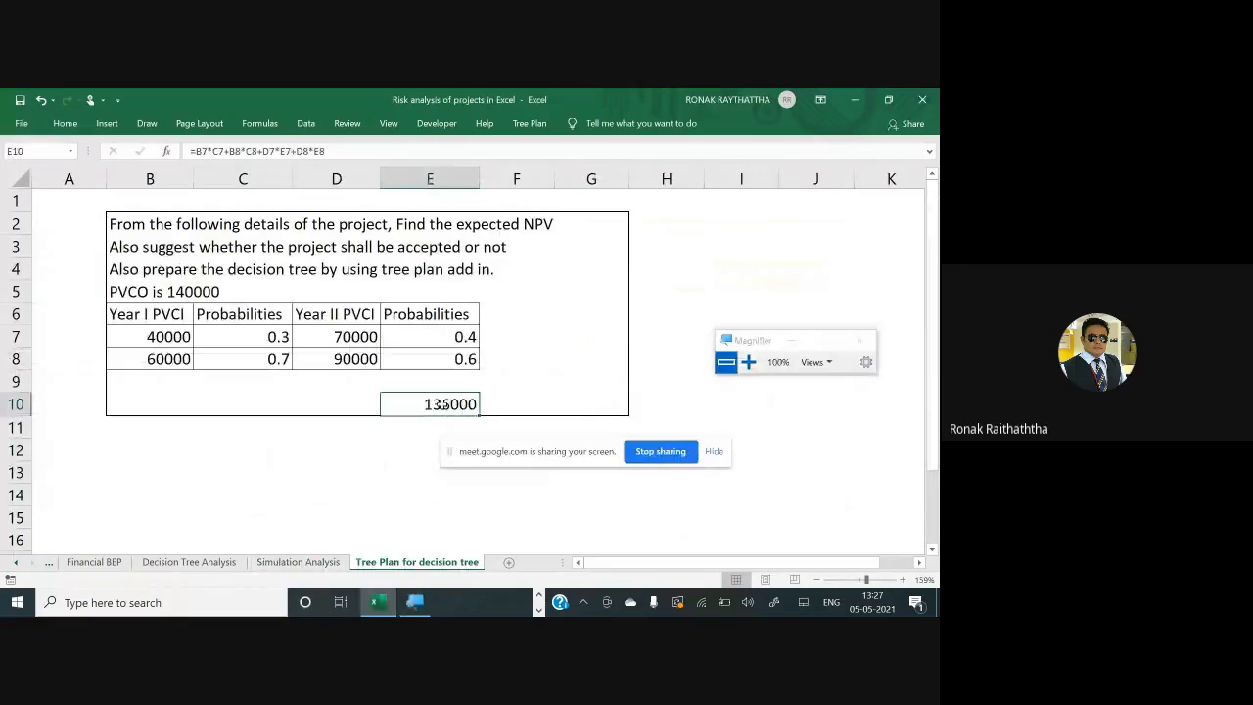
key("Delete")
key("Up")
key("Up")
key("Up")
key("Left")
key("Left")
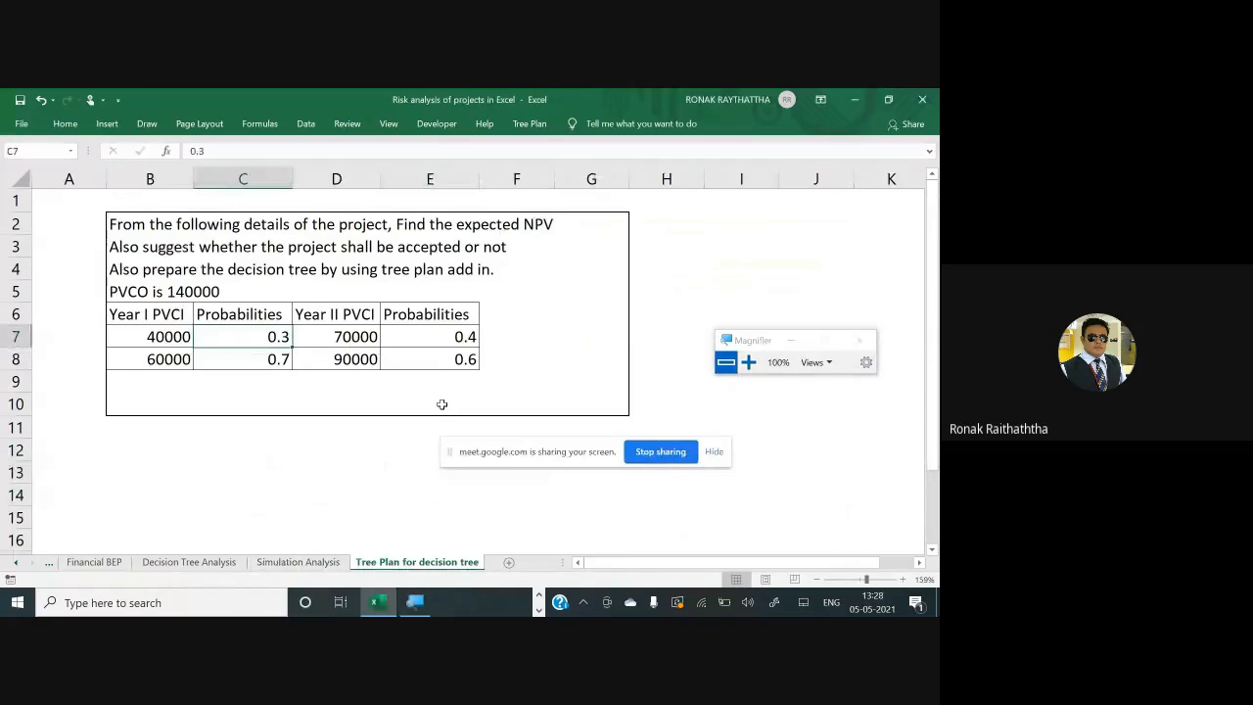
Sketch a two-branch fork in ink in the empty area below the project details and handwrite "Decision" at its origin.
scroll(441, 405, "down", 3)
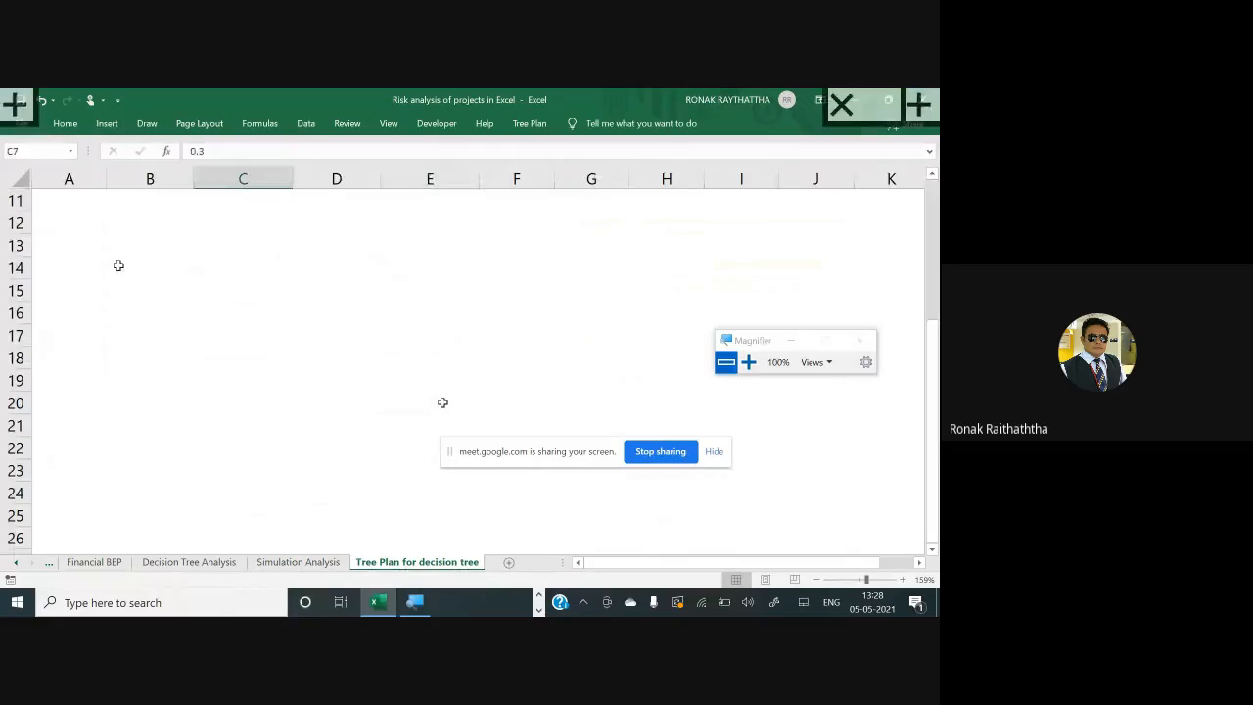
left_click_drag(297, 360, 427, 287)
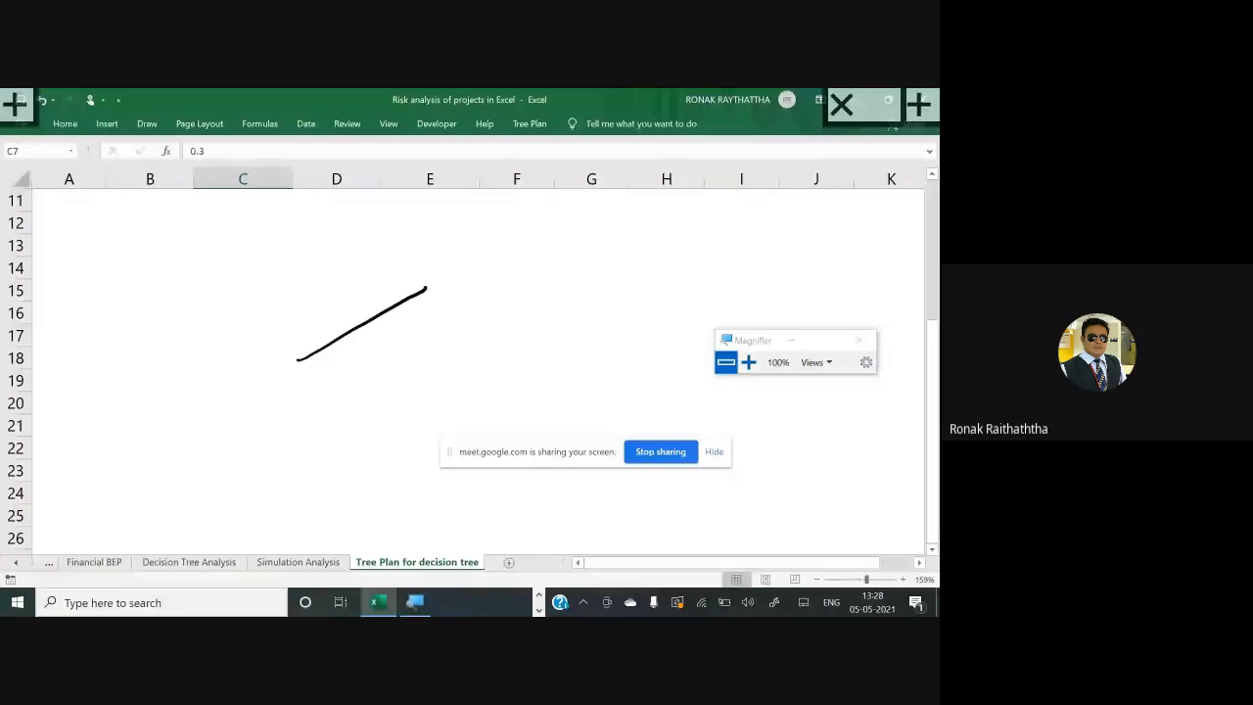
left_click_drag(299, 360, 388, 437)
mouse_move(200, 374)
left_mouse_down()
mouse_move(212, 409)
mouse_move(292, 364)
left_mouse_up()
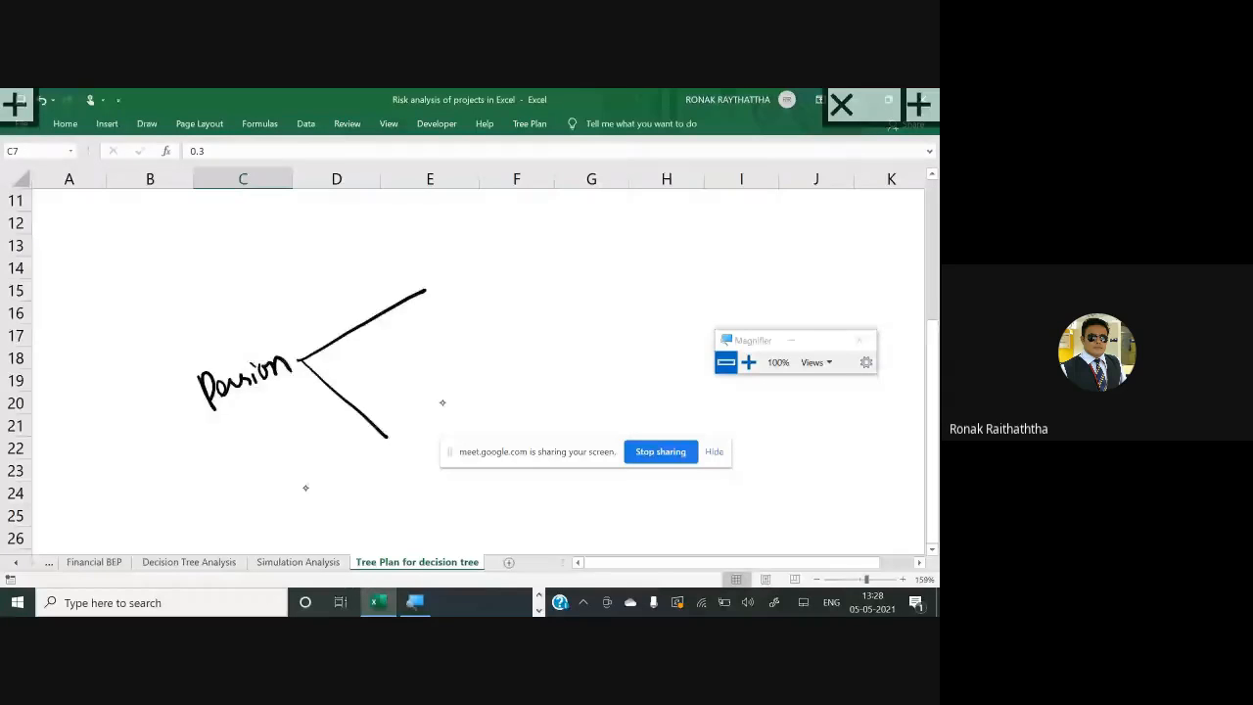
Handwrite "event" in ink below the decision fork and draw two branches spreading from it.
scroll(441, 403, "down", 2)
left_click_drag(256, 468, 341, 470)
left_click_drag(351, 456, 455, 358)
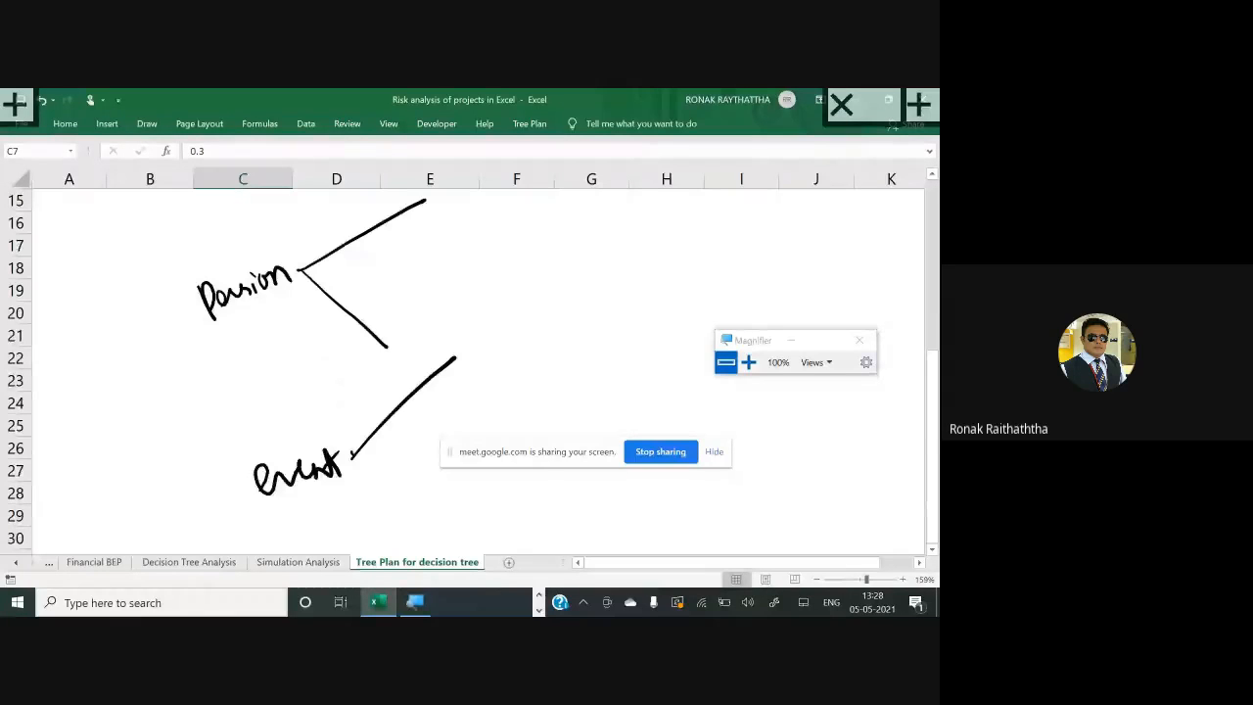
left_click_drag(351, 456, 476, 524)
Handwrite a circled "OR" between the decision fork's branches and tick its upper branch.
left_click_drag(364, 258, 396, 278)
left_click_drag(397, 245, 393, 243)
left_click_drag(431, 205, 484, 190)
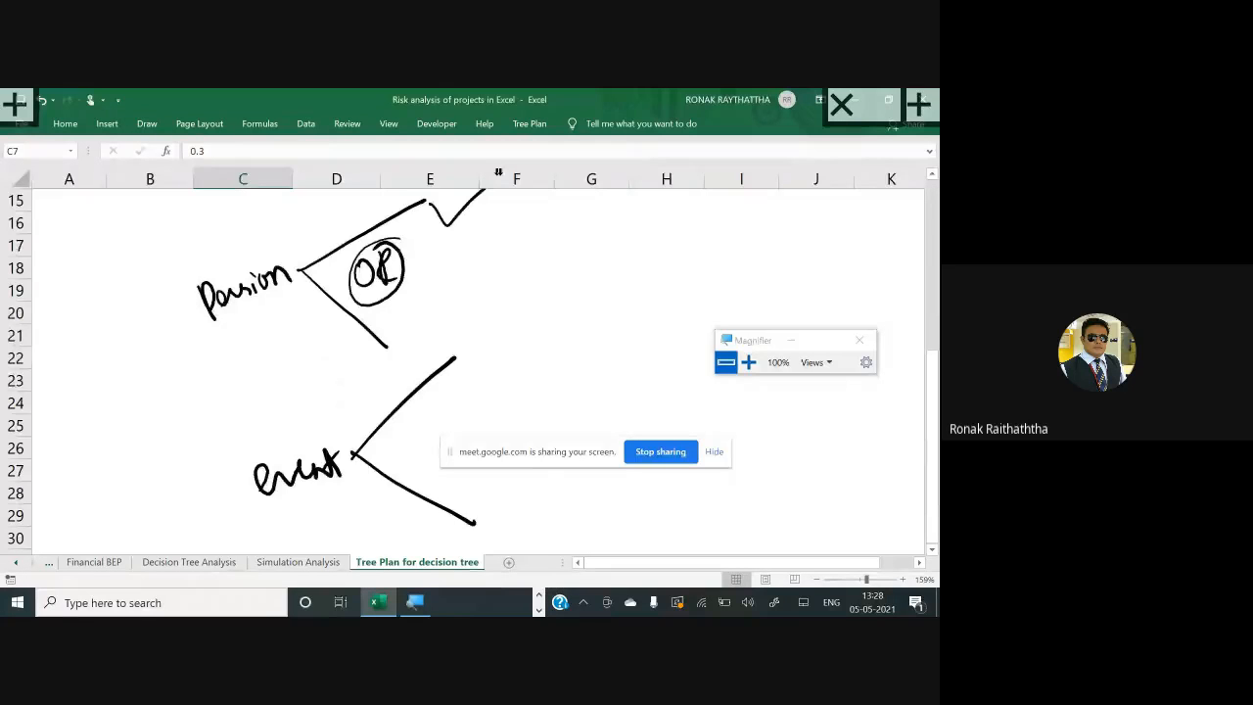
Draw ink ticks beside the Year I PVCI values 40000 and 60000.
scroll(497, 172, "up", 4)
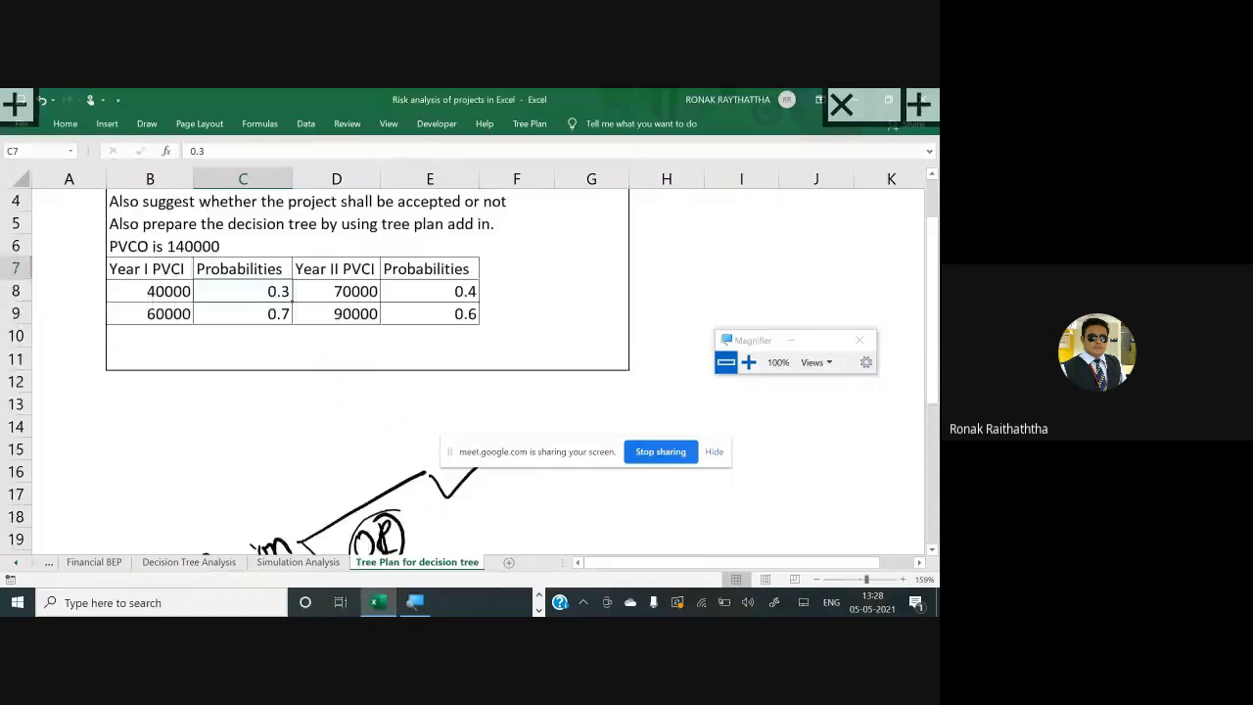
scroll(294, 293, "up", 1)
left_click_drag(104, 305, 156, 286)
left_click_drag(95, 338, 147, 323)
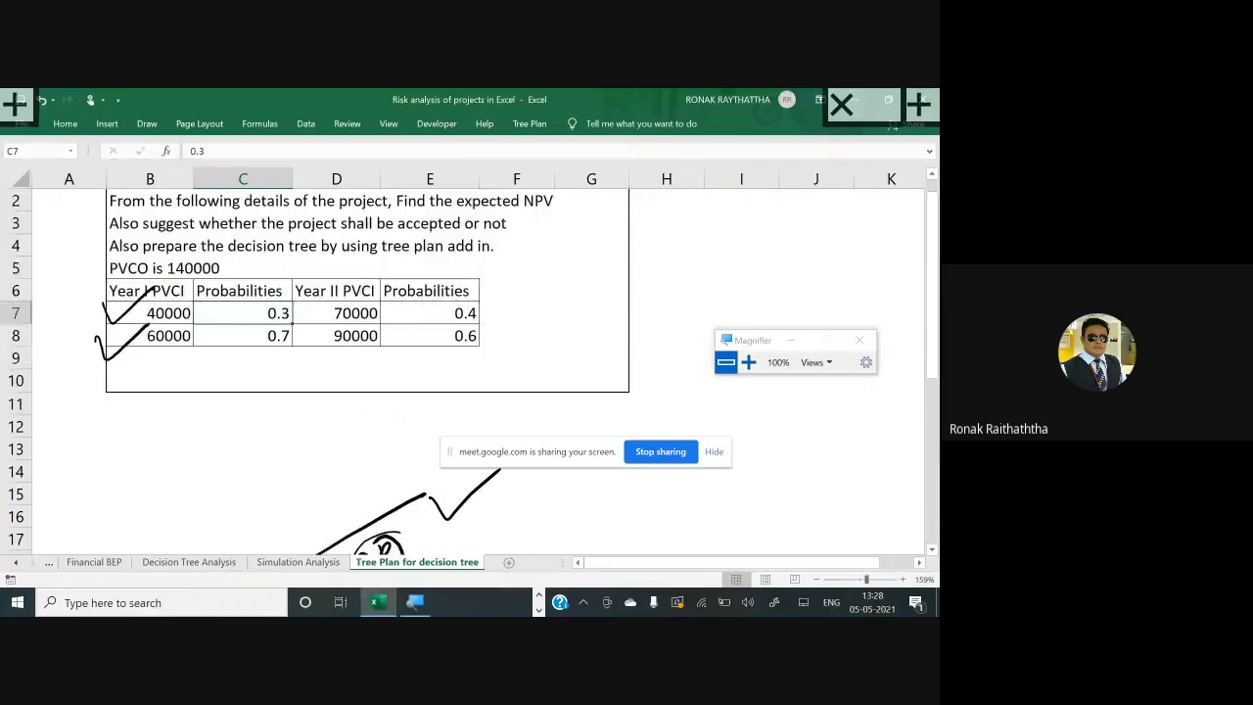
Circle the Year I probabilities in ink, draw a circled cross below them and add a tick under the Year I PVCI values.
left_click_drag(227, 305, 255, 390)
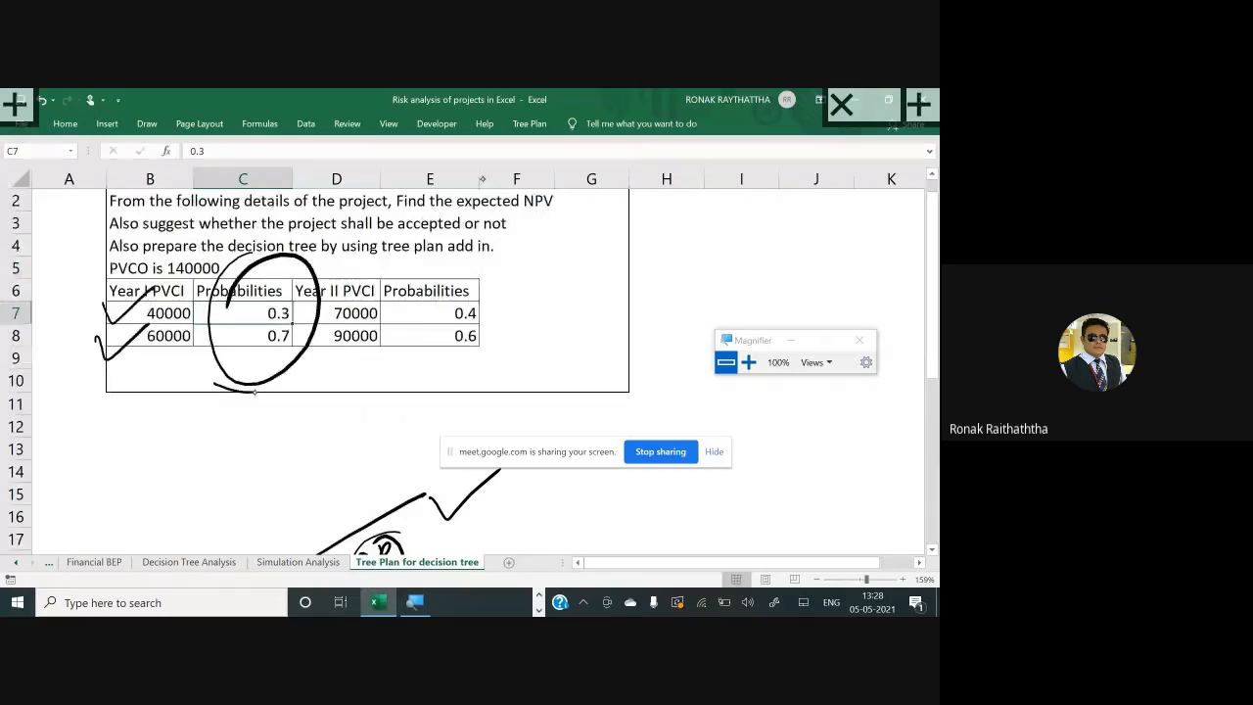
left_click_drag(167, 391, 223, 419)
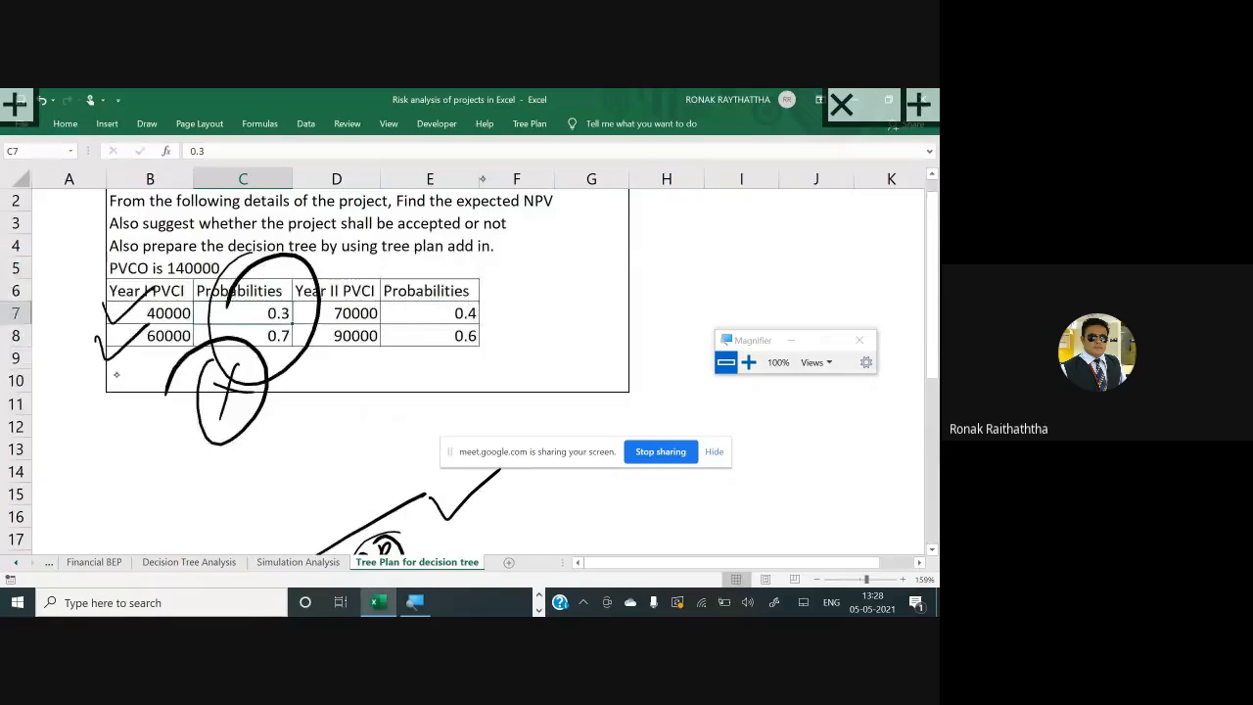
left_click_drag(116, 374, 192, 321)
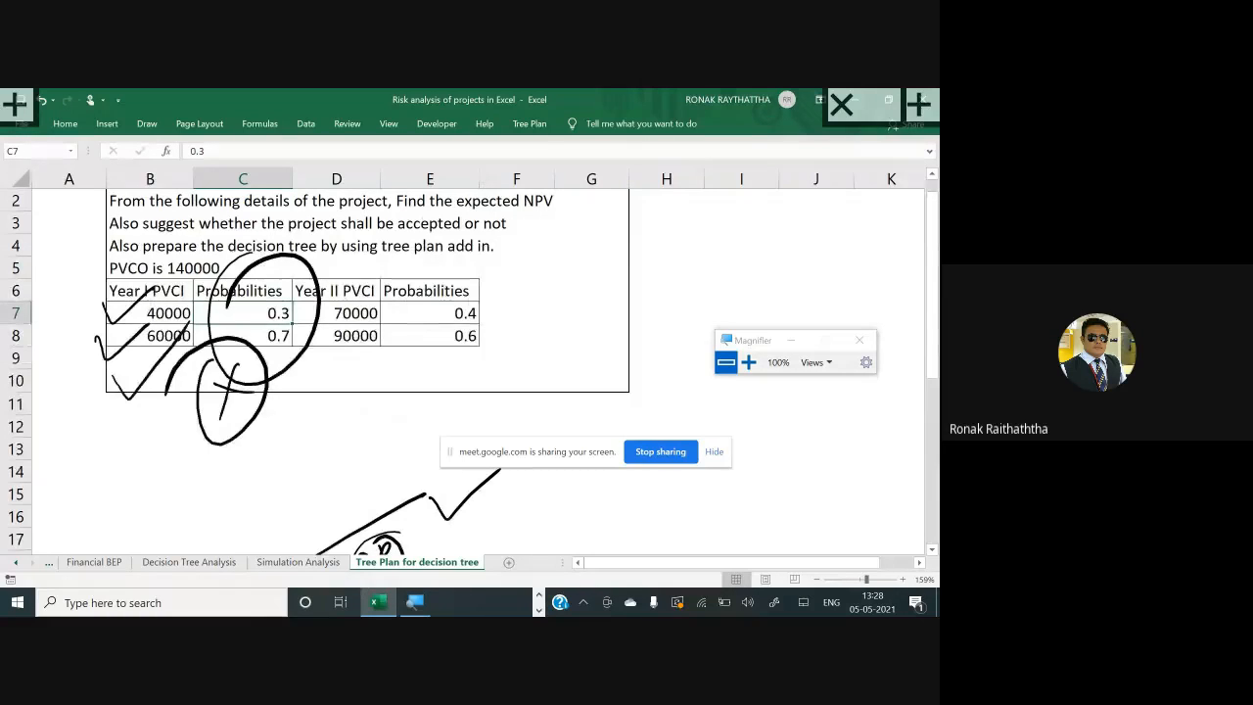
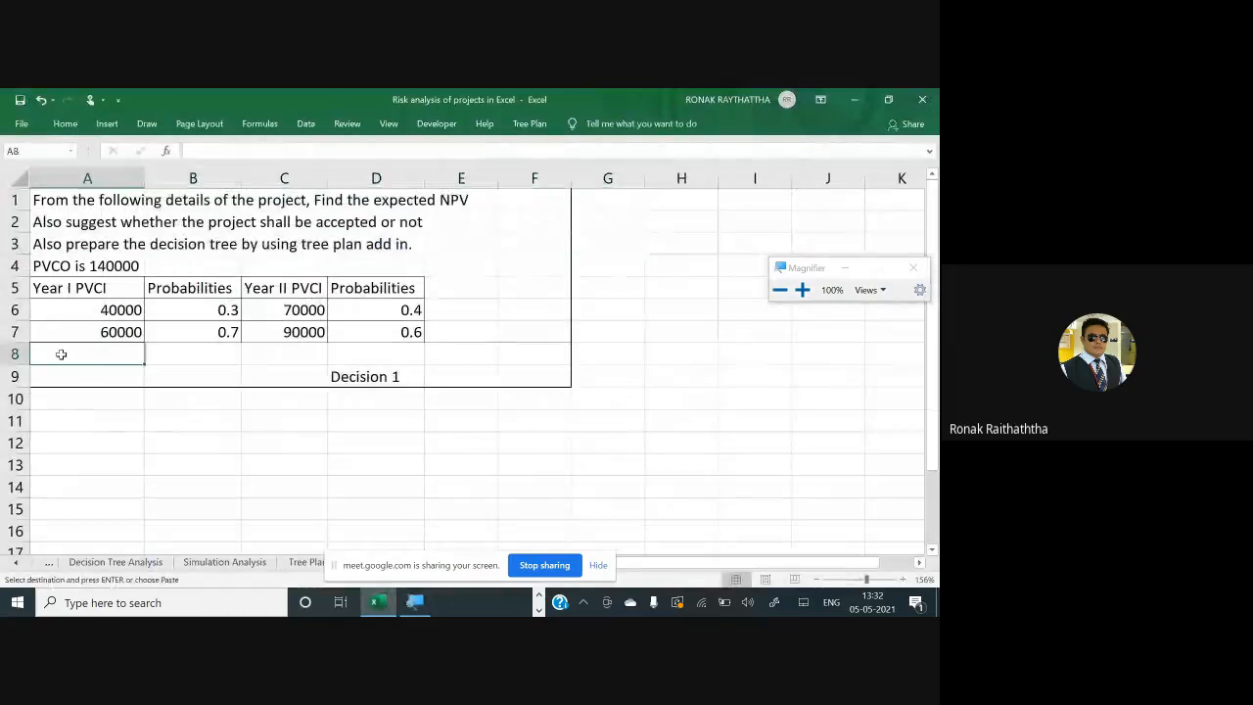
Select the PVCO cell A4 and draw three ink ticks beside the task instructions on the copied problem sheet.
left_click(93, 425)
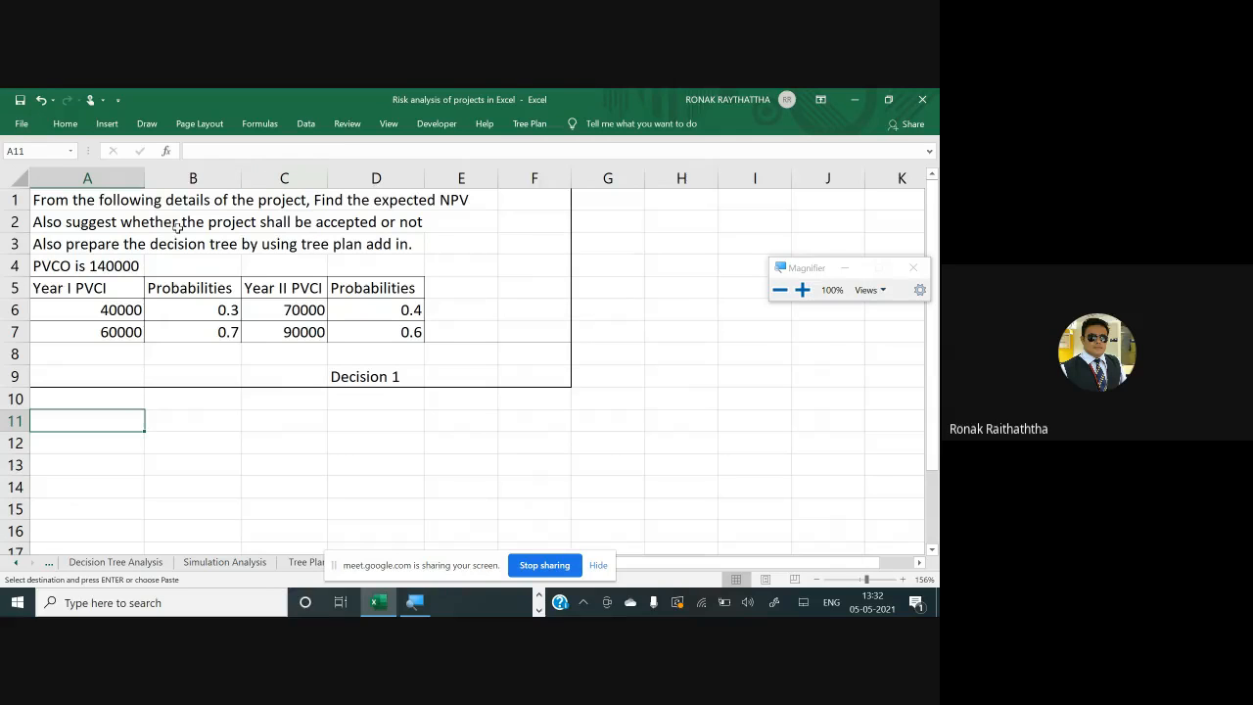
left_click(77, 266)
key("ctrl+c")
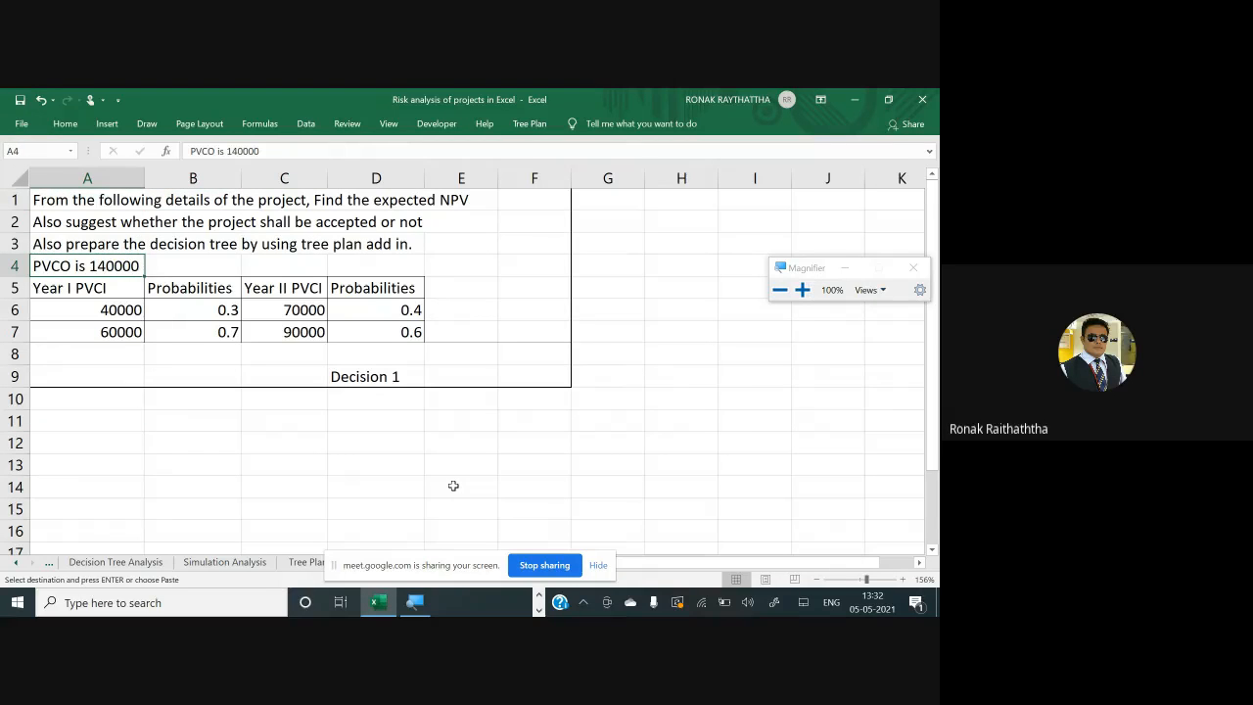
left_click_drag(465, 195, 524, 189)
mouse_move(442, 228)
left_mouse_down()
mouse_move(467, 253)
mouse_move(517, 207)
left_mouse_up()
left_click_drag(426, 264, 509, 216)
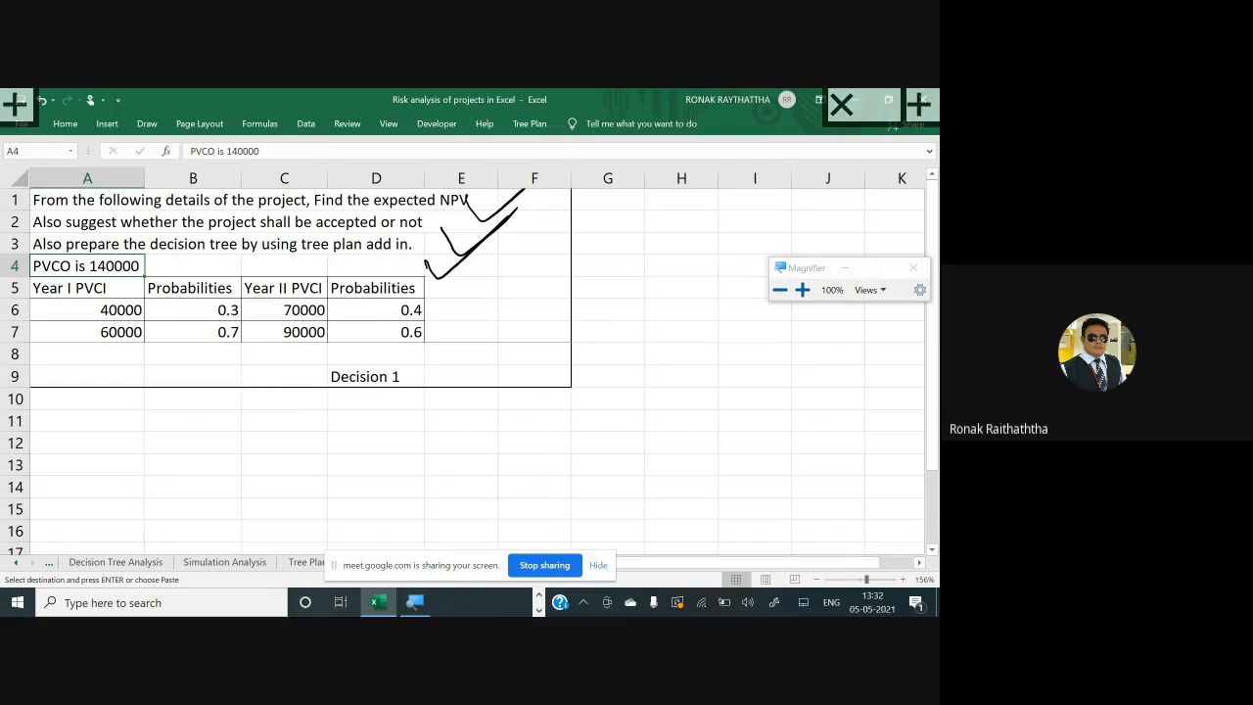
Clear the "Decision 1" text from cell D9 and add a new blank worksheet.
left_click(378, 372)
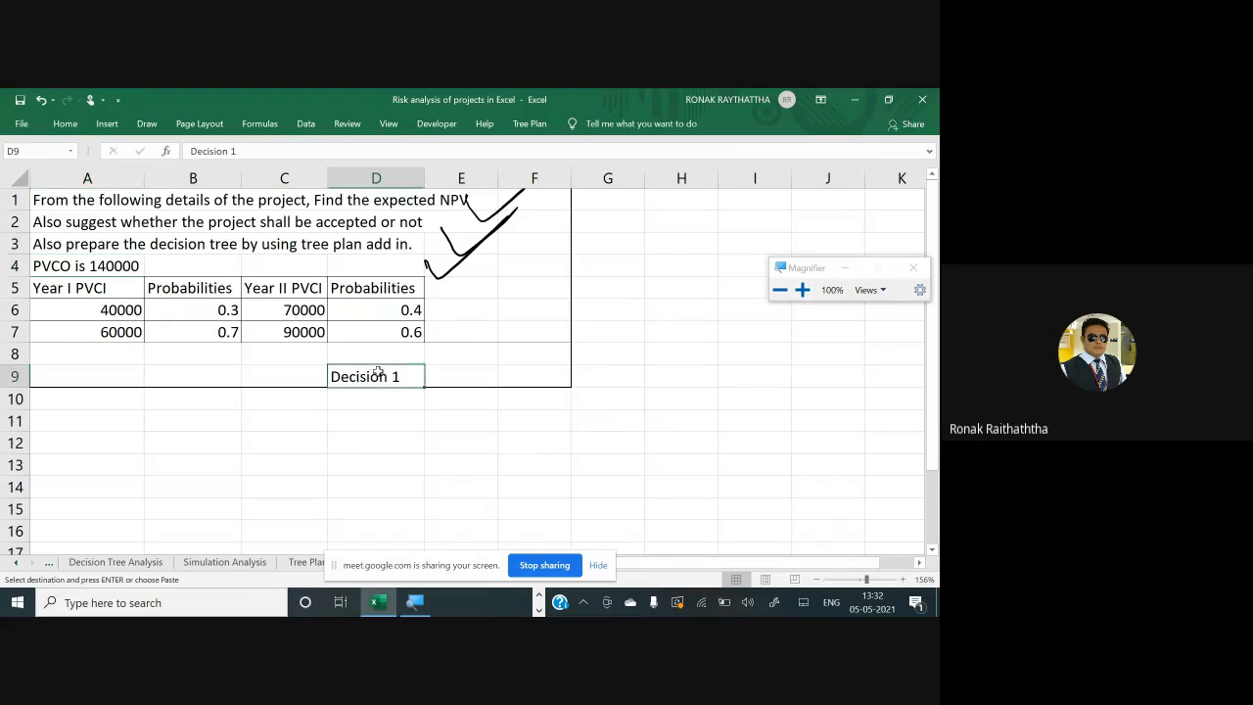
key("Delete")
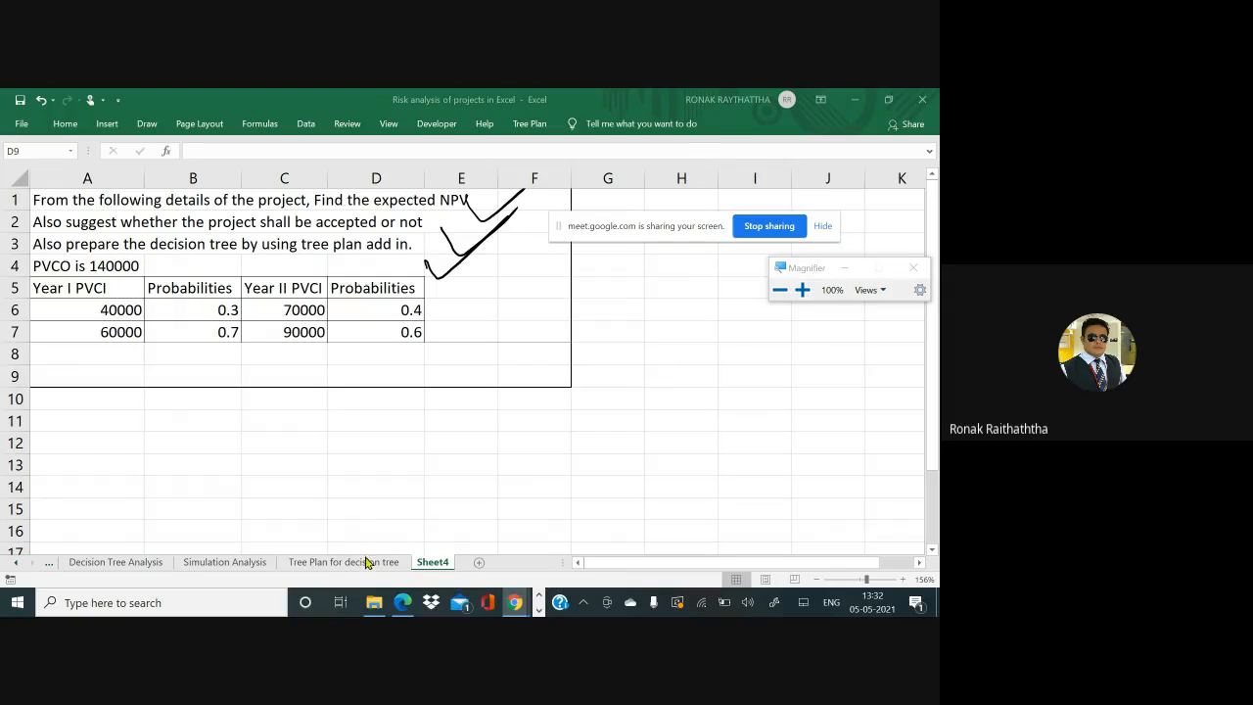
left_click(478, 563)
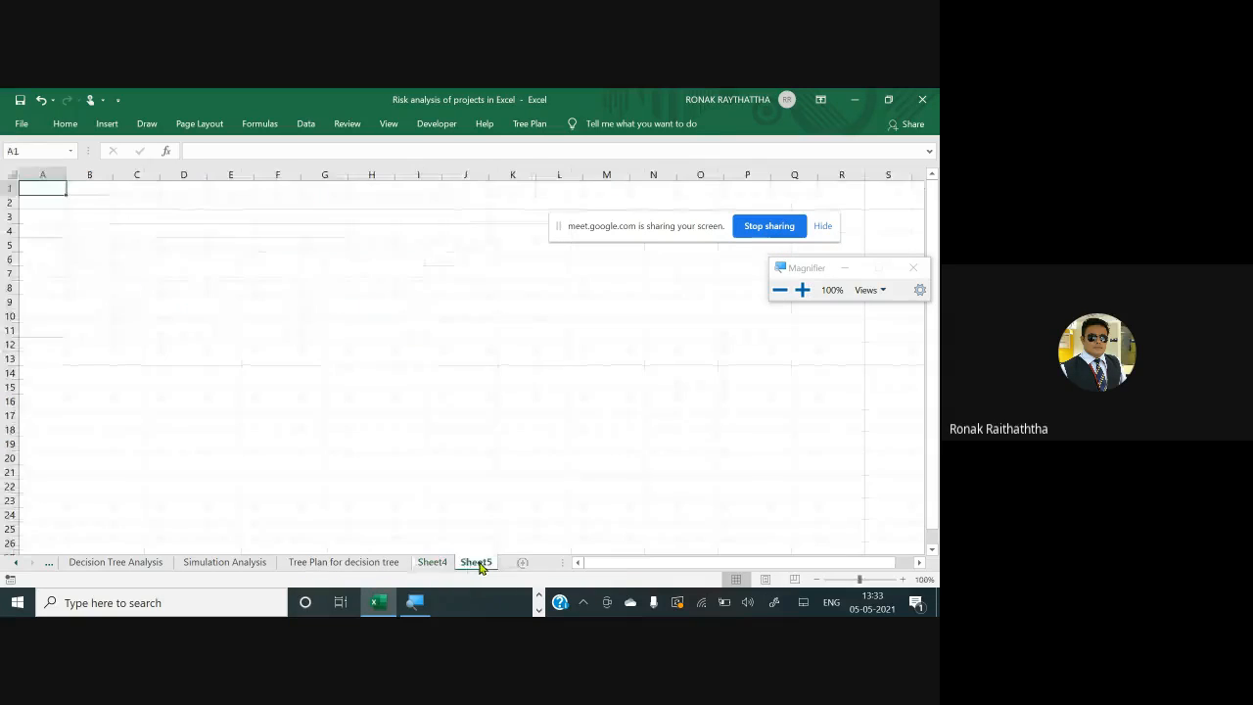
On Sheet4, write 40,000 and 60,000 in ink beside the problem data, circle both and add a tick above 60,000.
left_click(432, 563)
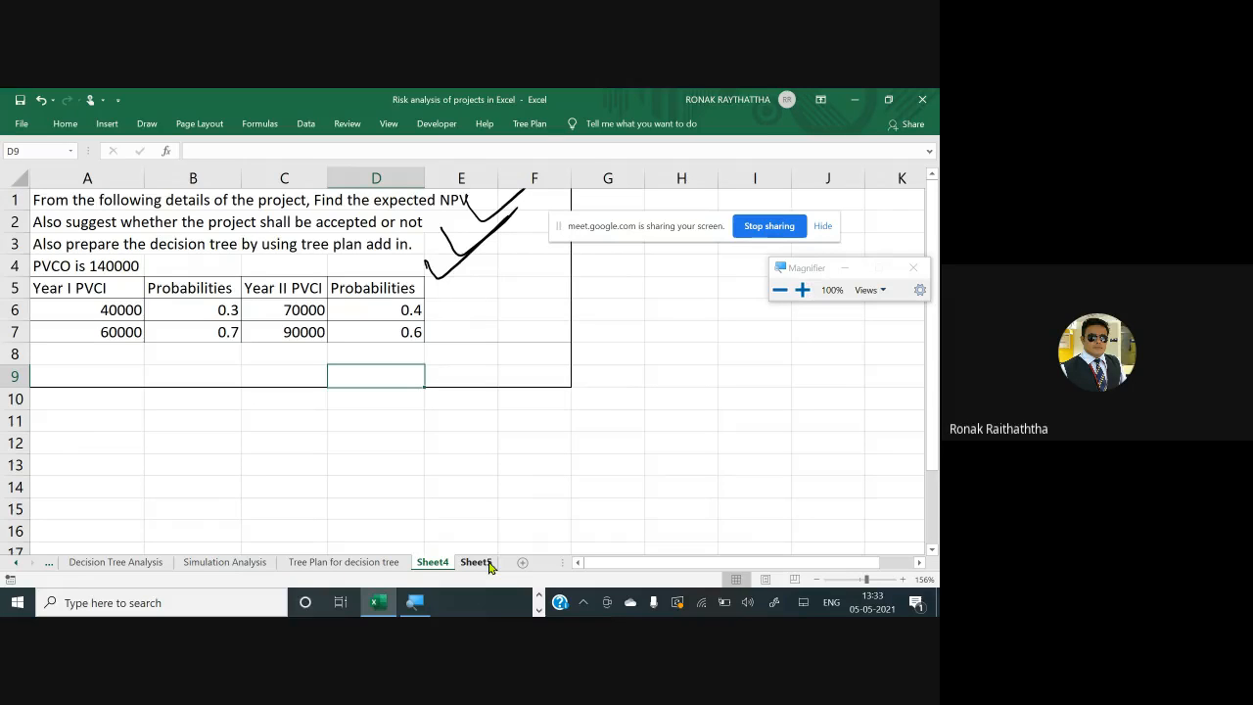
mouse_move(616, 462)
left_mouse_down()
mouse_move(614, 483)
mouse_move(638, 488)
mouse_move(649, 460)
left_mouse_up()
left_click_drag(664, 472, 665, 487)
mouse_move(670, 447)
left_mouse_down()
mouse_move(666, 470)
mouse_move(672, 450)
left_mouse_up()
left_click_drag(684, 443, 698, 435)
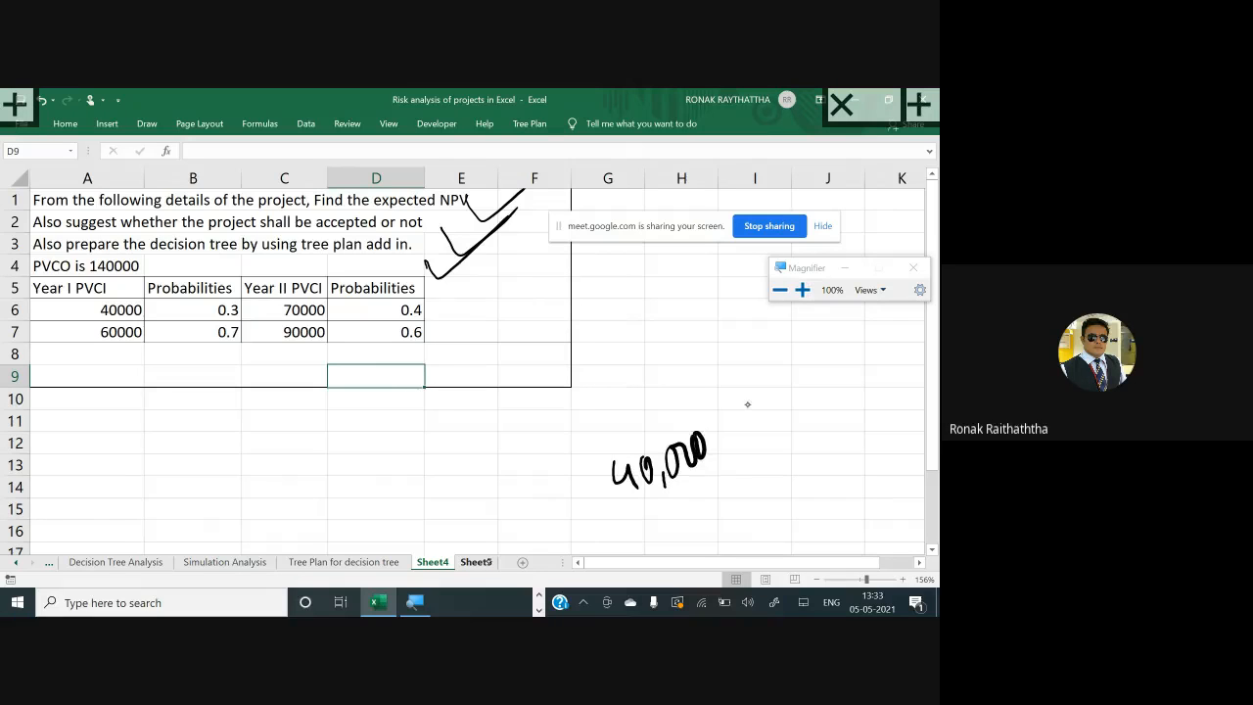
left_click_drag(763, 399, 758, 423)
mouse_move(777, 399)
left_mouse_down()
mouse_move(771, 411)
mouse_move(797, 427)
mouse_move(820, 387)
mouse_move(859, 364)
left_mouse_up()
mouse_move(710, 403)
left_mouse_down()
mouse_move(590, 504)
mouse_move(716, 431)
mouse_move(714, 403)
left_mouse_up()
left_click_drag(731, 357, 803, 310)
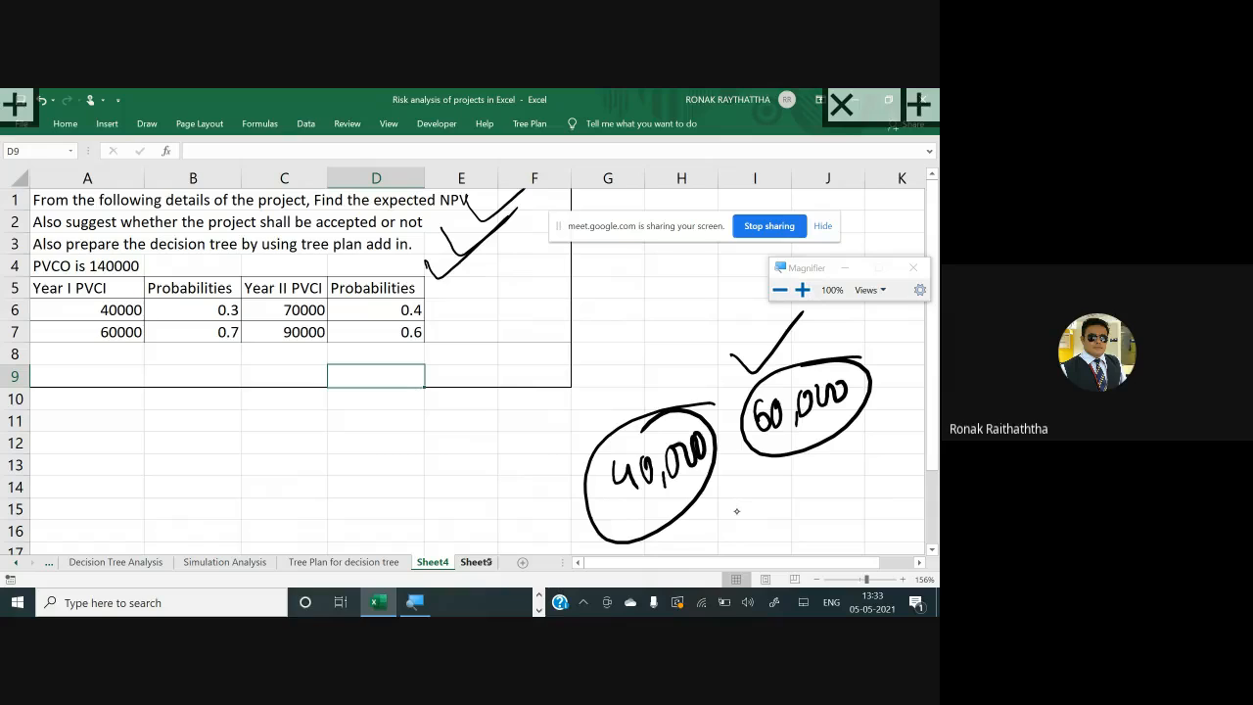
Write "Decision Point" in ink below the circled 60,000 and circle it.
mouse_move(731, 501)
left_mouse_down()
mouse_move(742, 517)
mouse_move(770, 511)
mouse_move(823, 476)
left_mouse_up()
mouse_move(774, 519)
left_mouse_down()
mouse_move(789, 545)
mouse_move(829, 513)
left_mouse_up()
mouse_move(829, 494)
left_mouse_down()
mouse_move(840, 518)
mouse_move(847, 489)
left_mouse_up()
left_click_drag(837, 446, 820, 447)
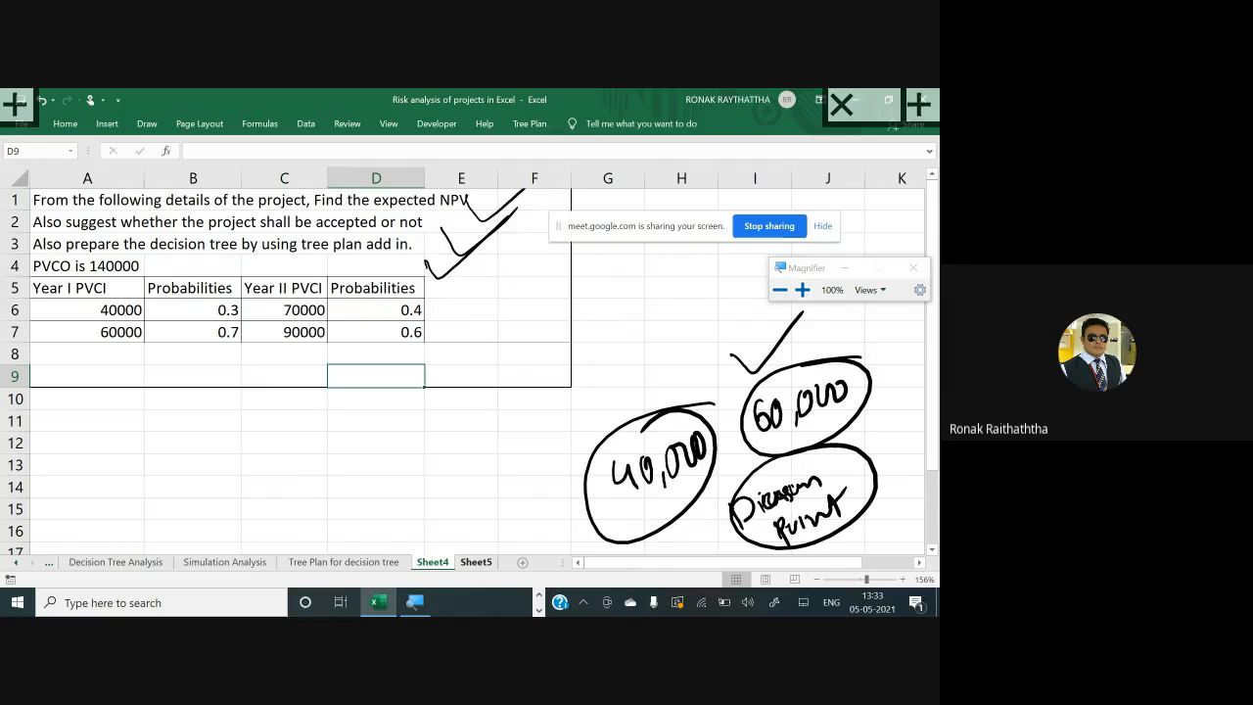
Write "Events" in ink below the problem table, circle it and draw two branch lines from the circle.
scroll(462, 372, "down", 2)
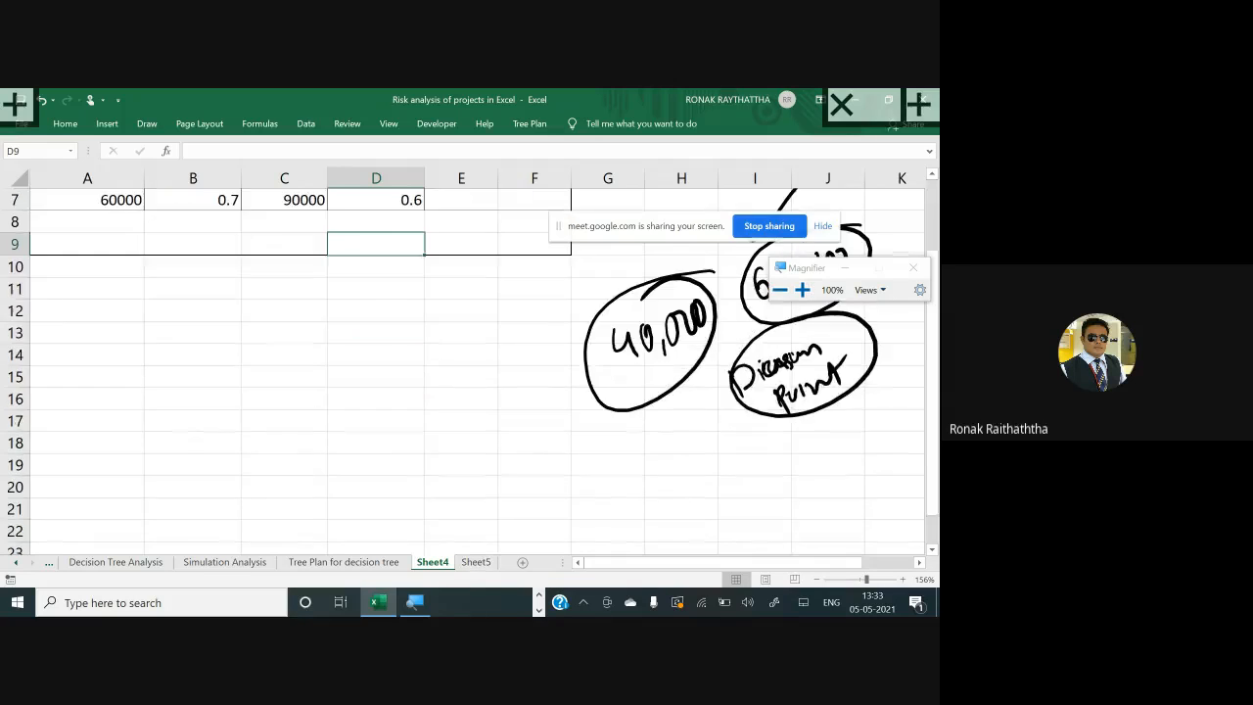
mouse_move(312, 336)
left_mouse_down()
mouse_move(291, 345)
mouse_move(312, 384)
mouse_move(368, 333)
mouse_move(389, 343)
mouse_move(353, 296)
left_mouse_up()
left_click_drag(260, 325, 396, 335)
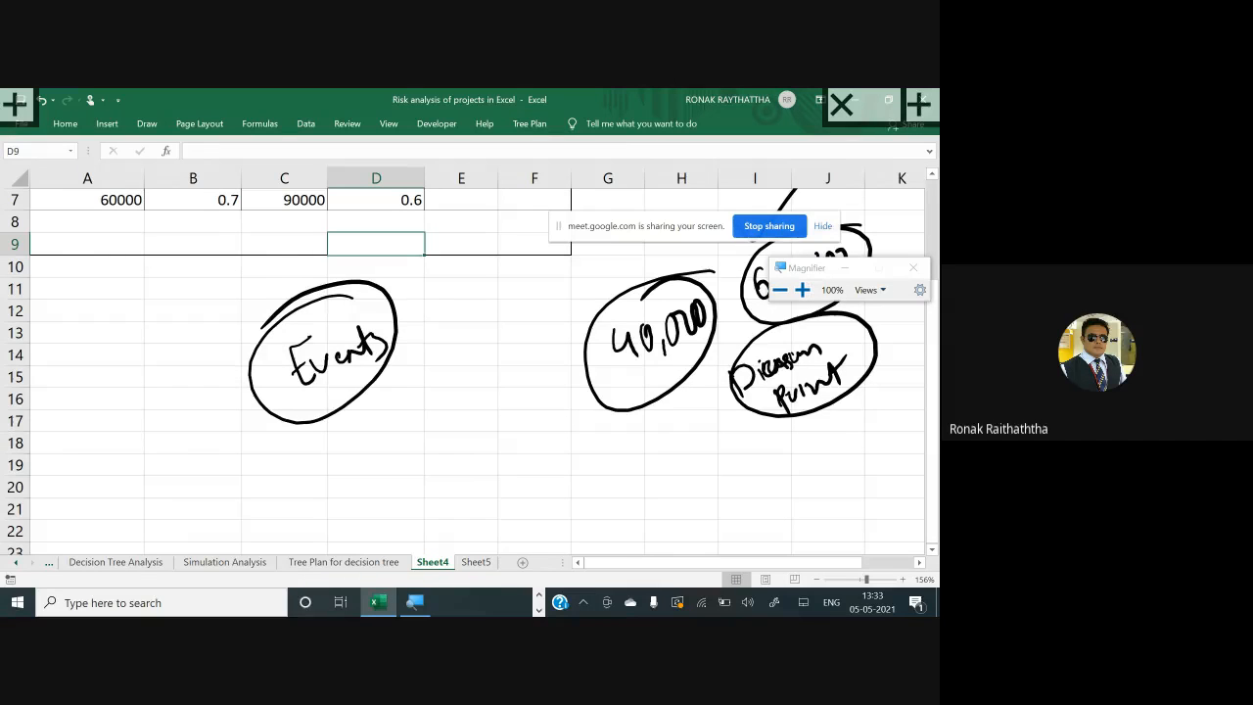
mouse_move(328, 402)
left_mouse_down()
mouse_move(240, 520)
mouse_move(527, 401)
left_mouse_up()
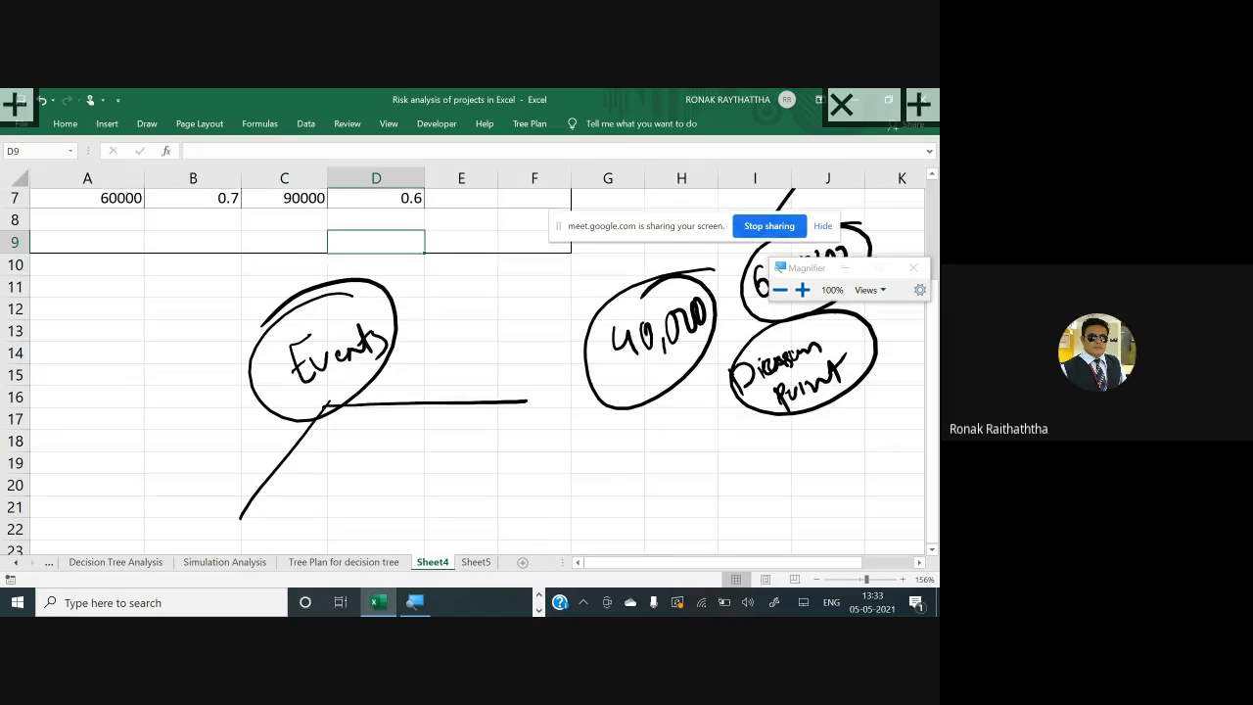
Label the downward branch of the Events circle with 0.3 and 40,000 in ink.
scroll(462, 372, "down", 2)
left_click_drag(229, 409, 258, 421)
left_click(242, 420)
mouse_move(219, 470)
left_mouse_down()
mouse_move(238, 484)
mouse_move(232, 502)
left_mouse_up()
left_click_drag(248, 470, 307, 439)
left_click(261, 482)
Label the horizontal branch of the Events circle with 0.7 and 60,000 in ink.
scroll(452, 375, "up", 3)
scroll(451, 375, "down", 2)
mouse_move(465, 360)
left_mouse_down()
mouse_move(498, 378)
mouse_move(507, 364)
left_mouse_up()
left_click(478, 377)
mouse_move(482, 421)
left_mouse_down()
mouse_move(468, 439)
mouse_move(489, 419)
mouse_move(505, 442)
left_mouse_up()
left_click_drag(529, 400, 546, 388)
left_click_drag(568, 374, 566, 376)
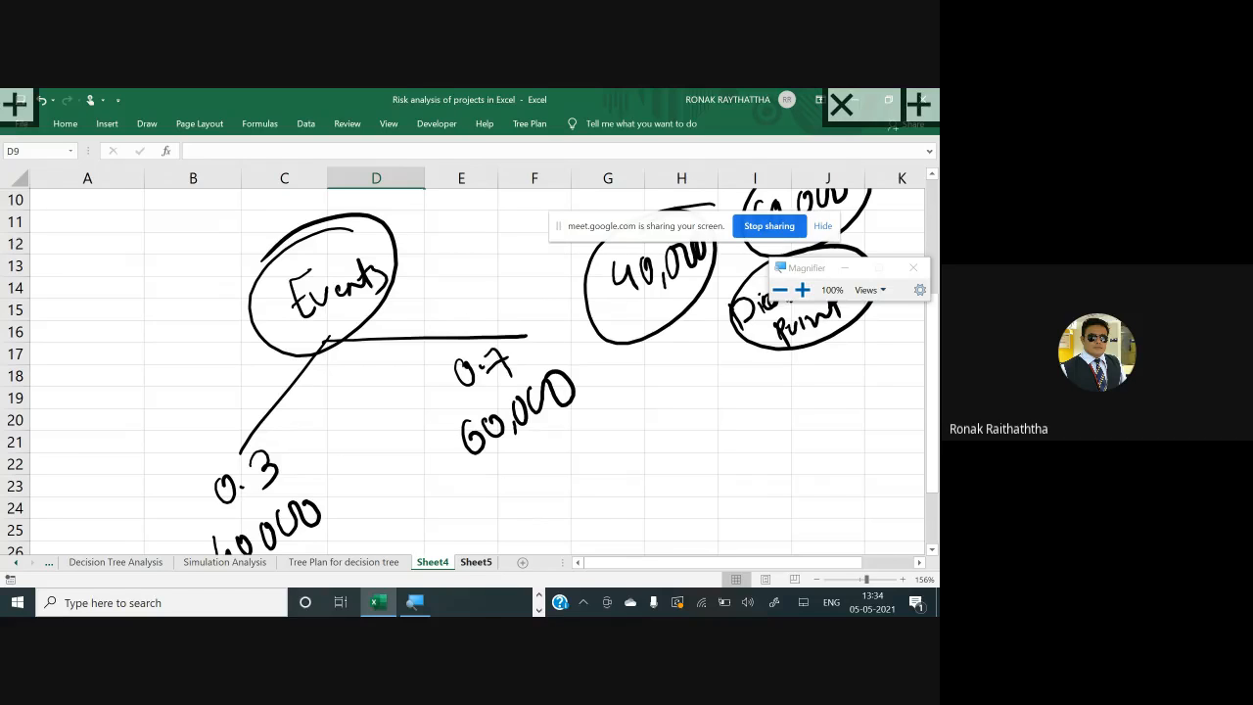
Draw ink arrows linking each probability to its cash inflow and sketch a square beside the Events circle.
scroll(460, 372, "down", 1)
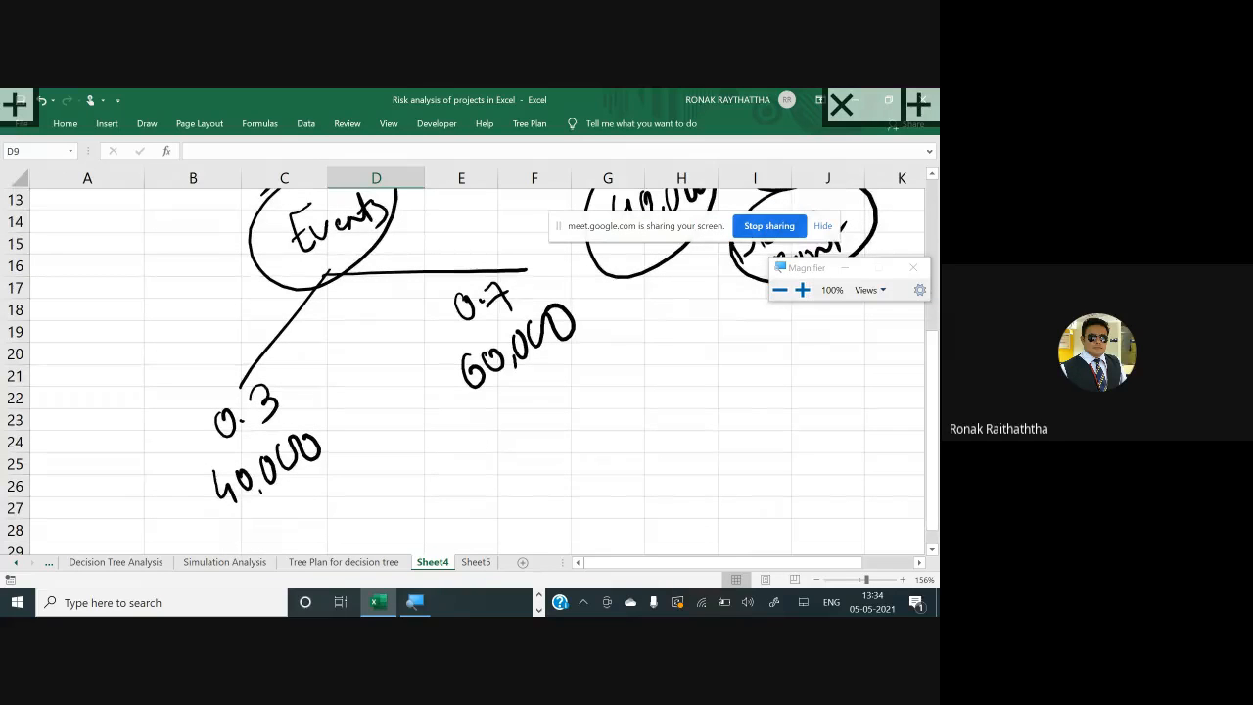
left_click_drag(315, 382, 344, 437)
mouse_move(432, 303)
left_mouse_down()
mouse_move(448, 374)
mouse_move(431, 333)
left_mouse_up()
left_click_drag(433, 401, 453, 362)
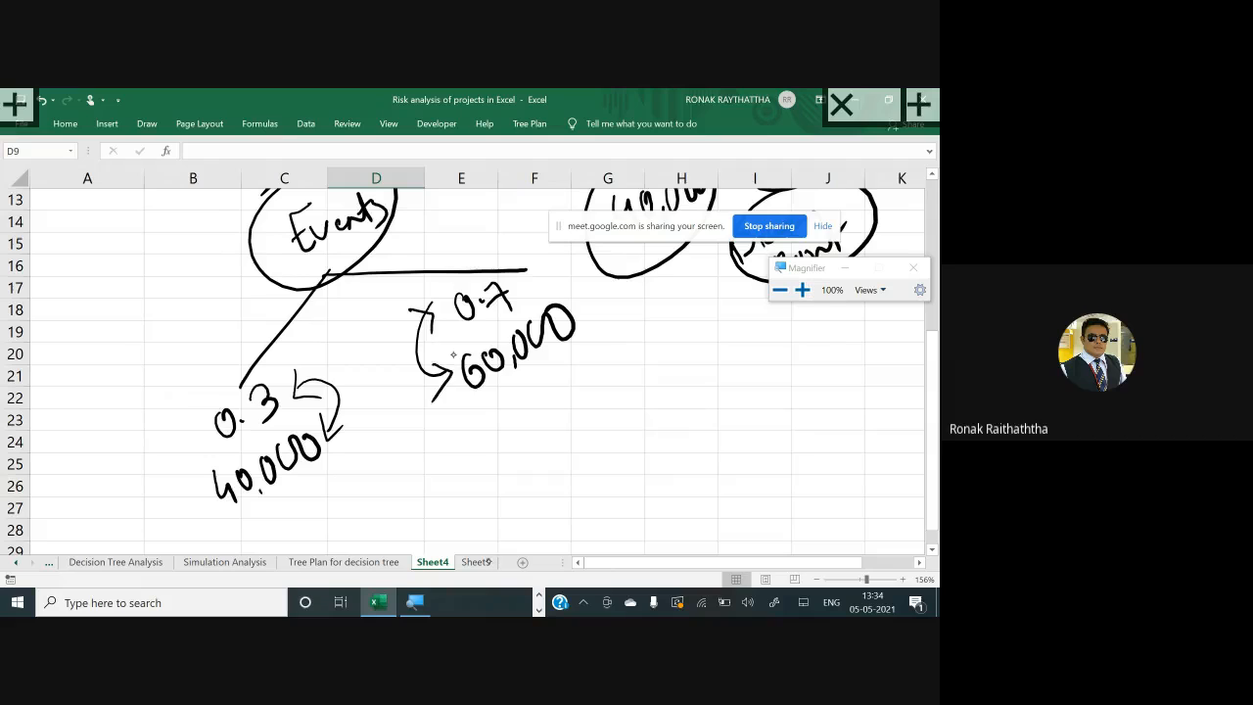
mouse_move(117, 279)
left_mouse_down()
mouse_move(160, 341)
mouse_move(244, 284)
mouse_move(144, 359)
left_mouse_up()
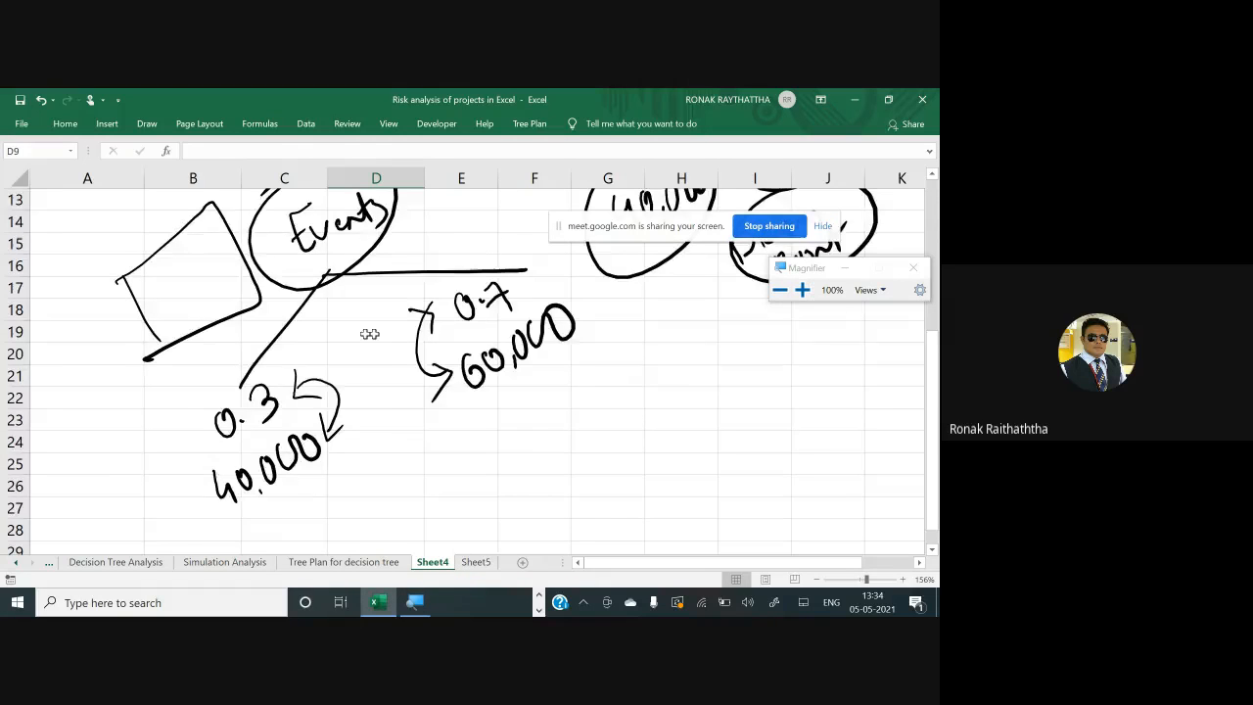
Enter the formula =A6*B6 in cell G5 to multiply the first Year I PVCI by its probability.
scroll(369, 334, "up", 4)
left_click(533, 287)
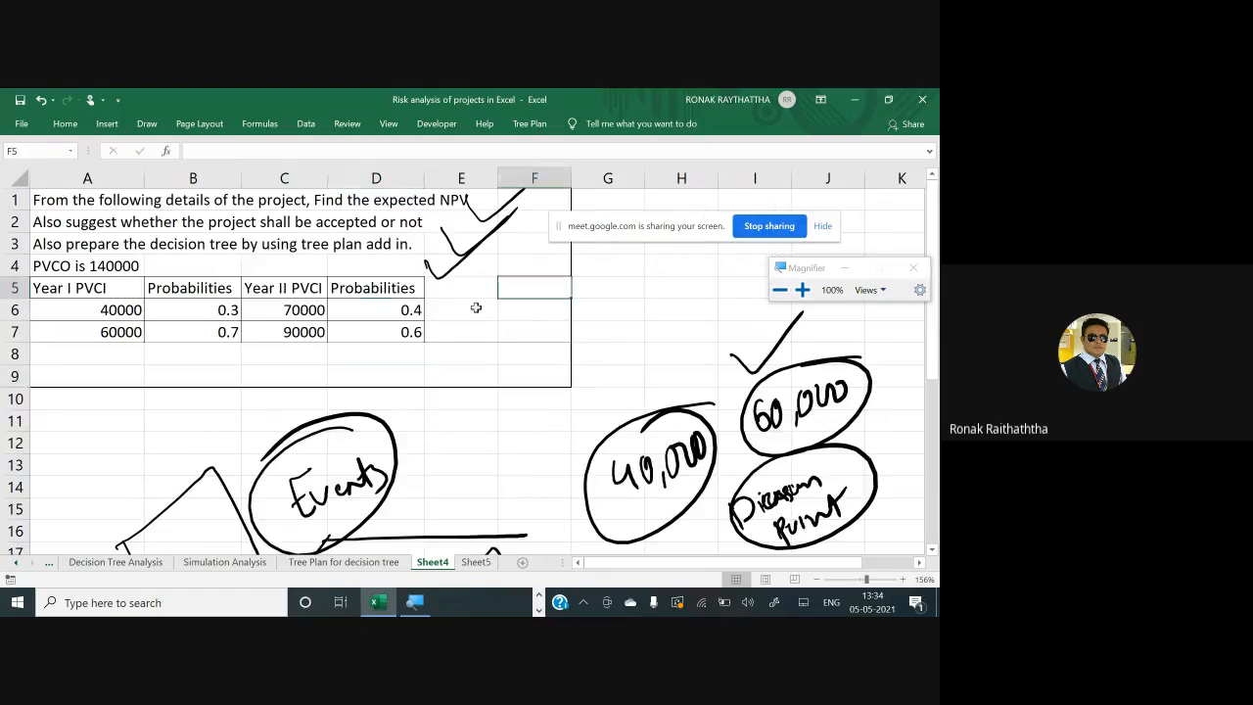
left_click(605, 290)
type("=")
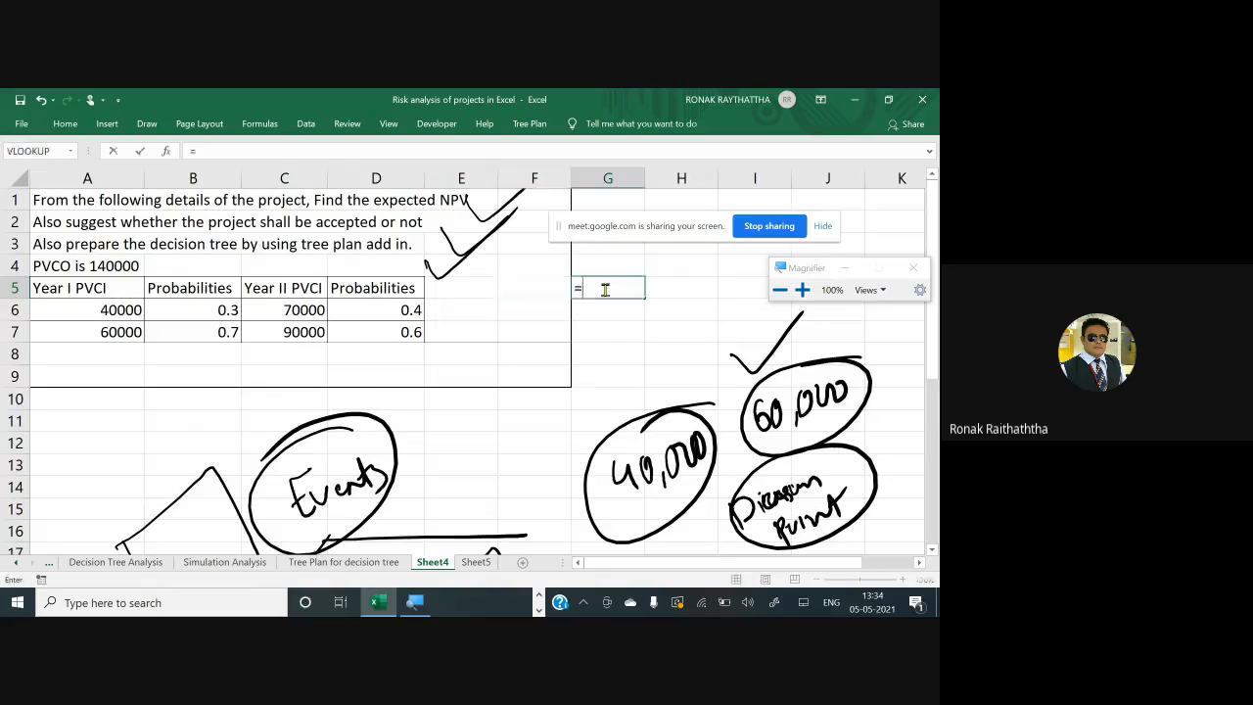
left_click(104, 309)
type("*")
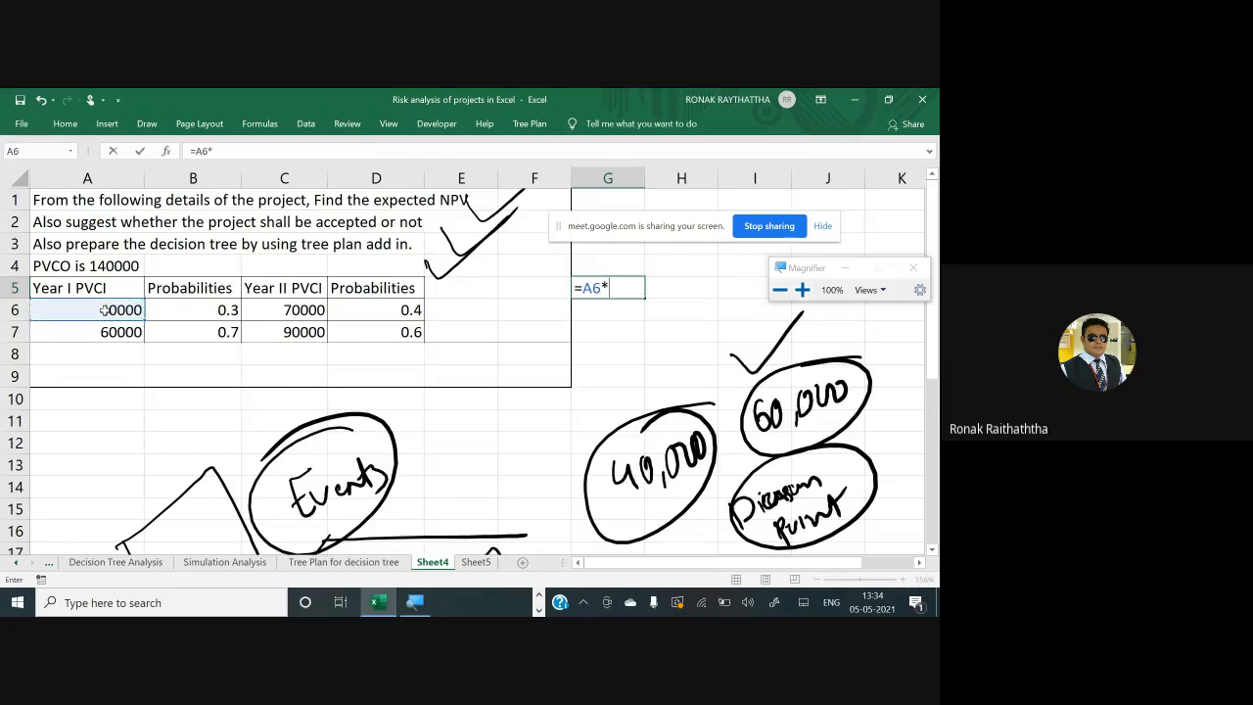
left_click(223, 310)
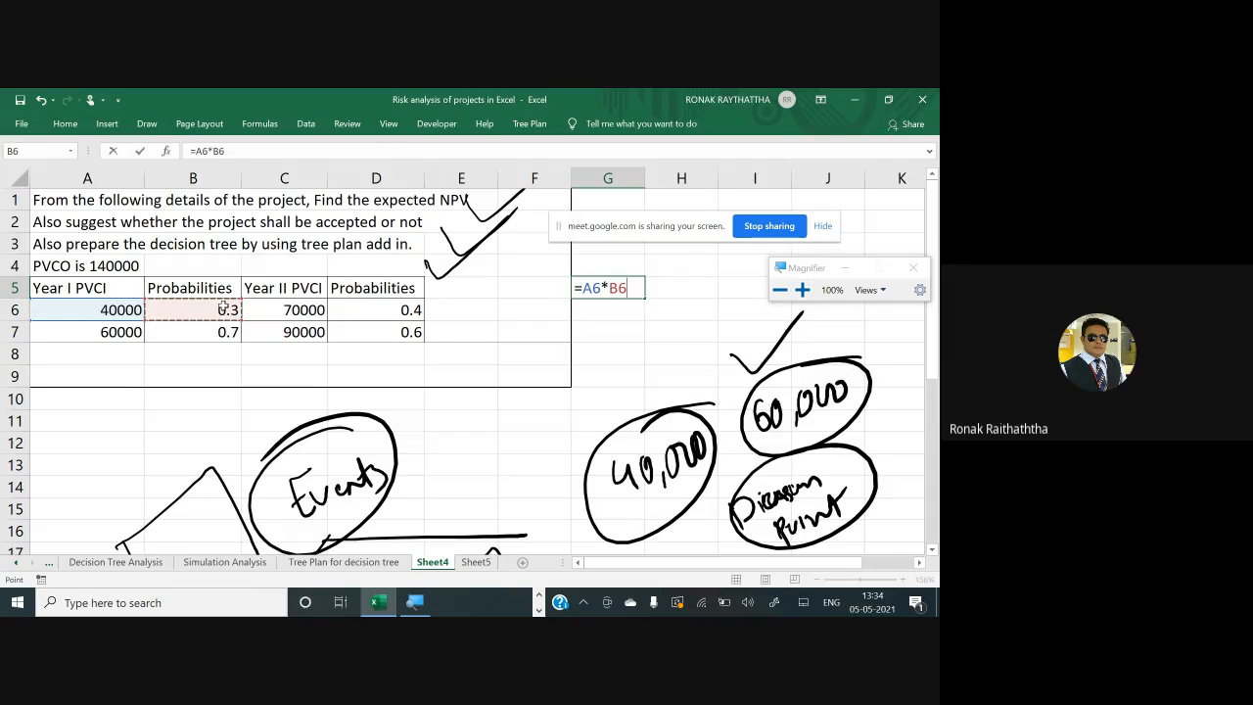
key("Return")
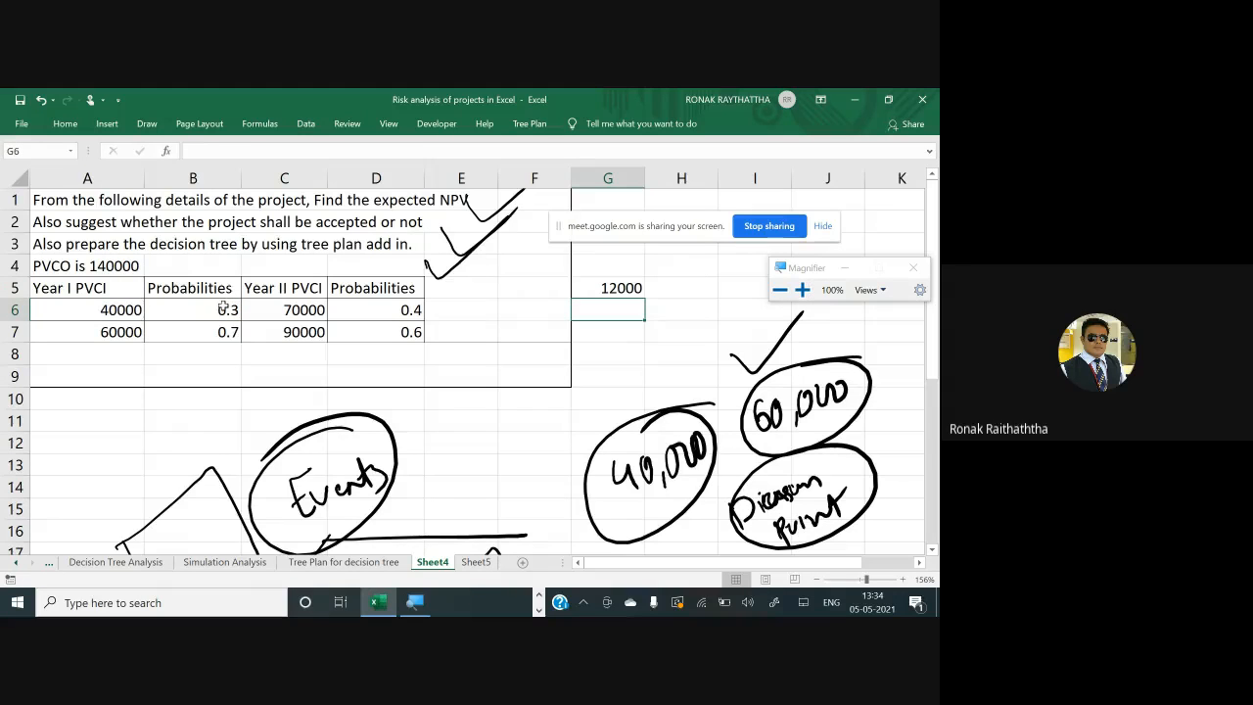
Enter the formula =A7*B7 in cell H5 to multiply the second Year I PVCI by its probability.
key("Up")
key("Right")
type("=")
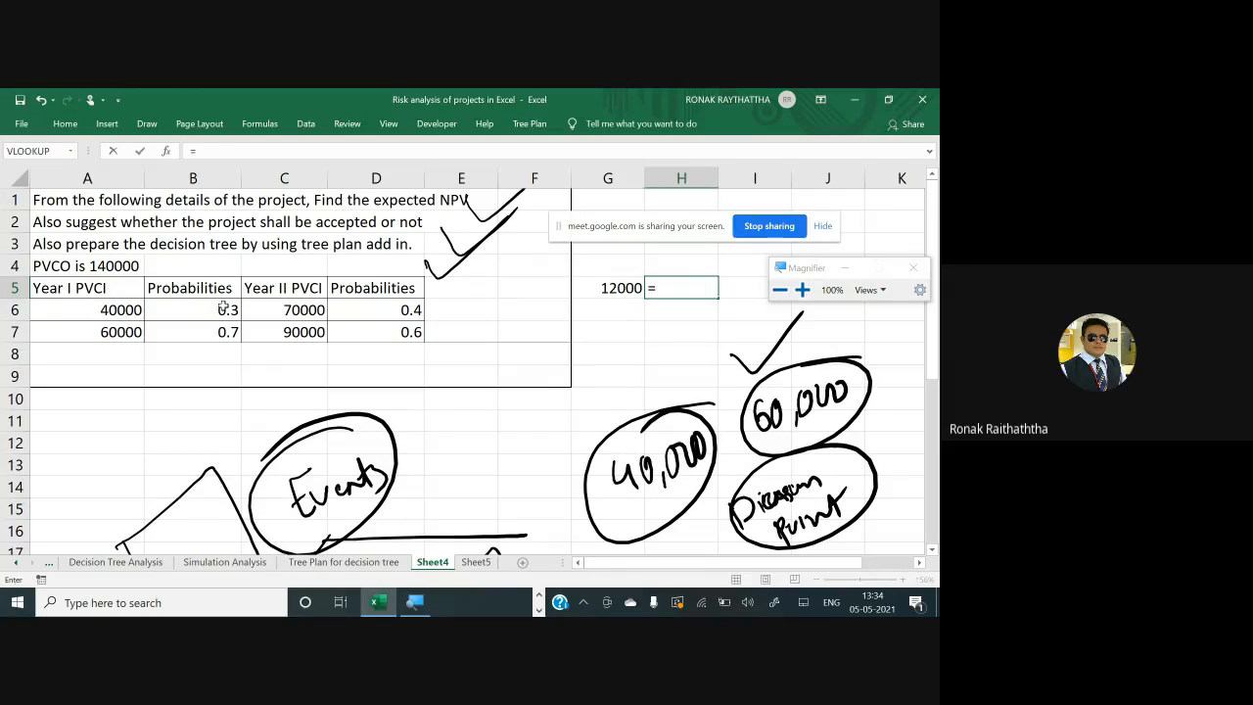
left_click(81, 332)
type("*")
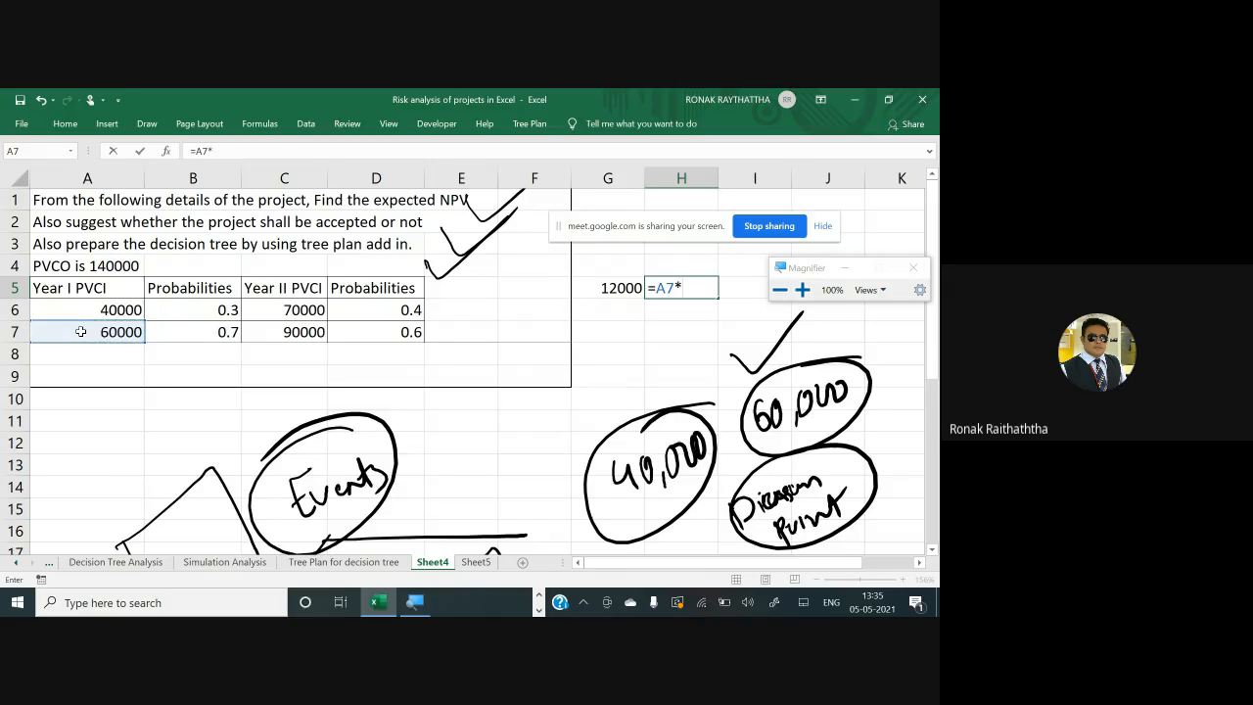
left_click(175, 331)
key("Return")
key("Up")
key("Right")
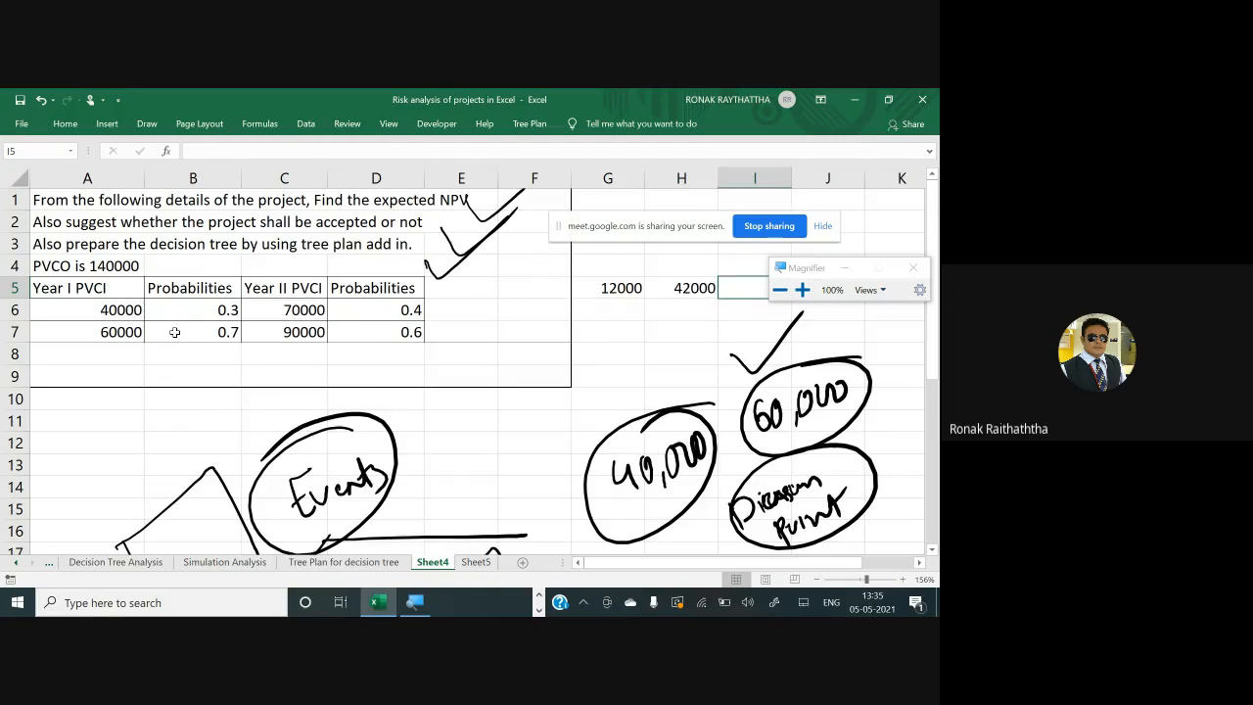
Enter a formula in cell I5 that adds the two weighted Year I inflows in H5 and G5.
key("Left")
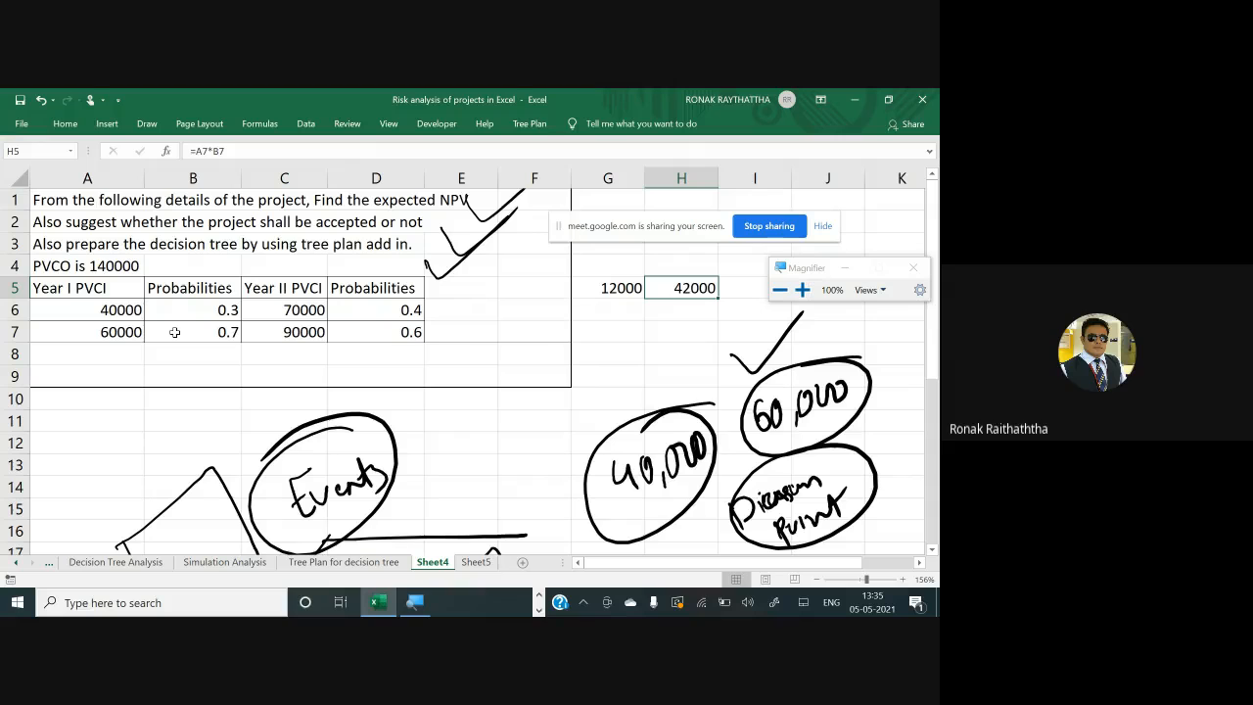
key("Right")
key("Right")
key("Right")
key("Left")
key("Left")
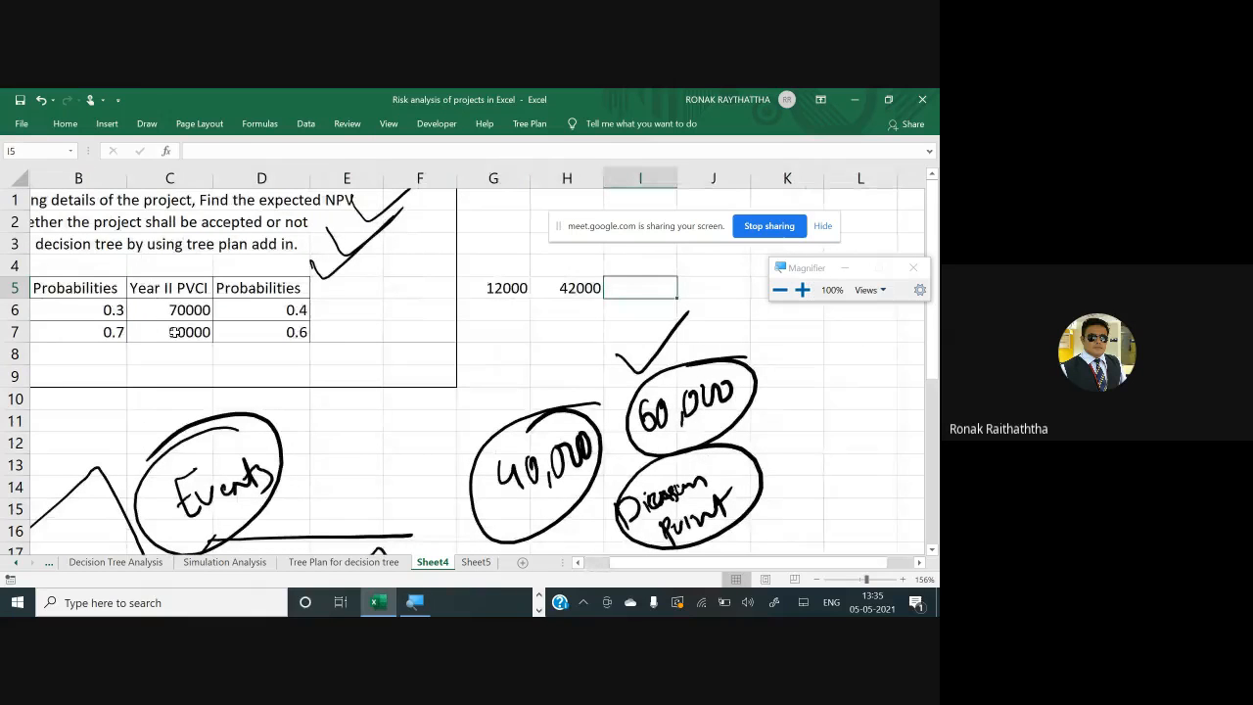
type("=")
key("Left")
type("+")
key("Left")
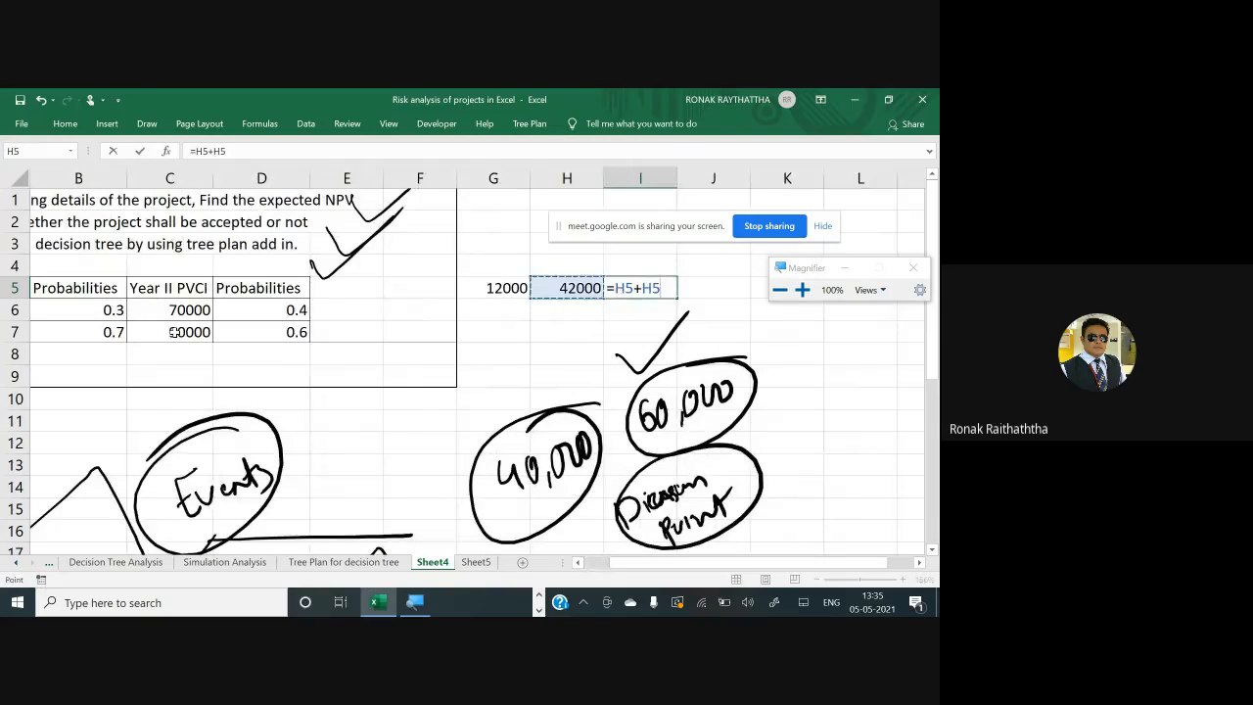
key("Left")
key("Return")
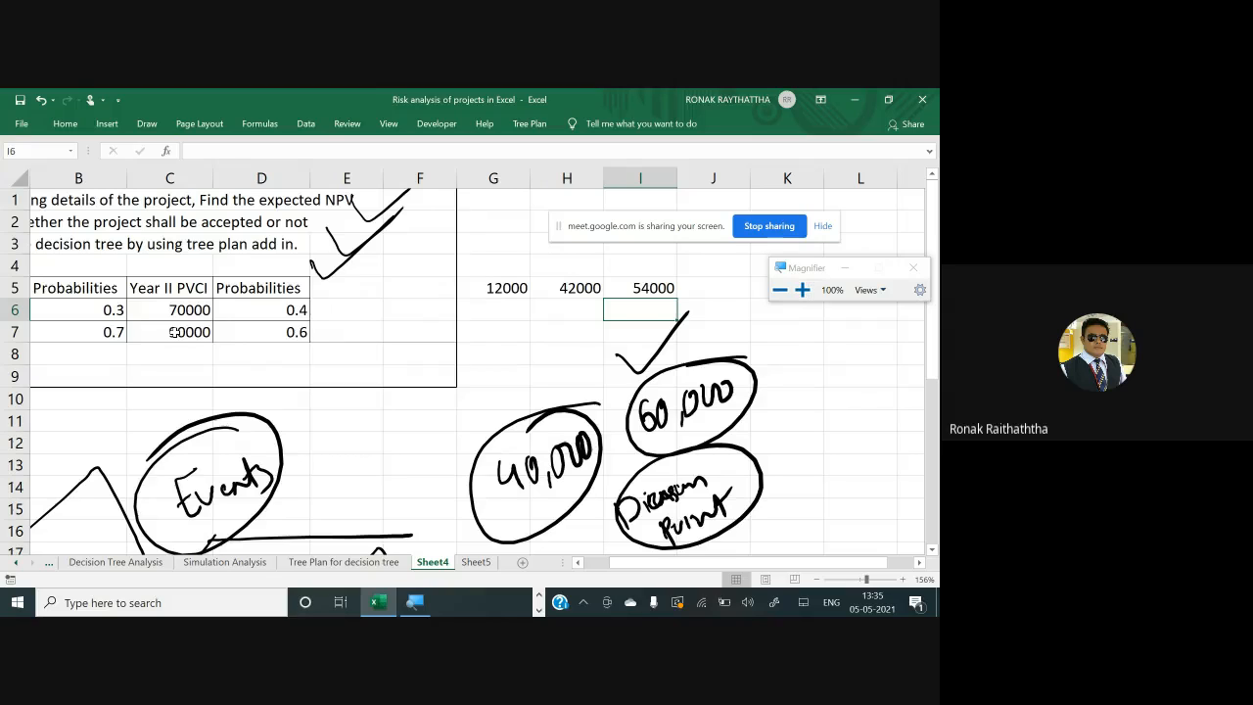
Switch to the Google Meet call and open its in-call chat.
scroll(174, 333, "left", 1)
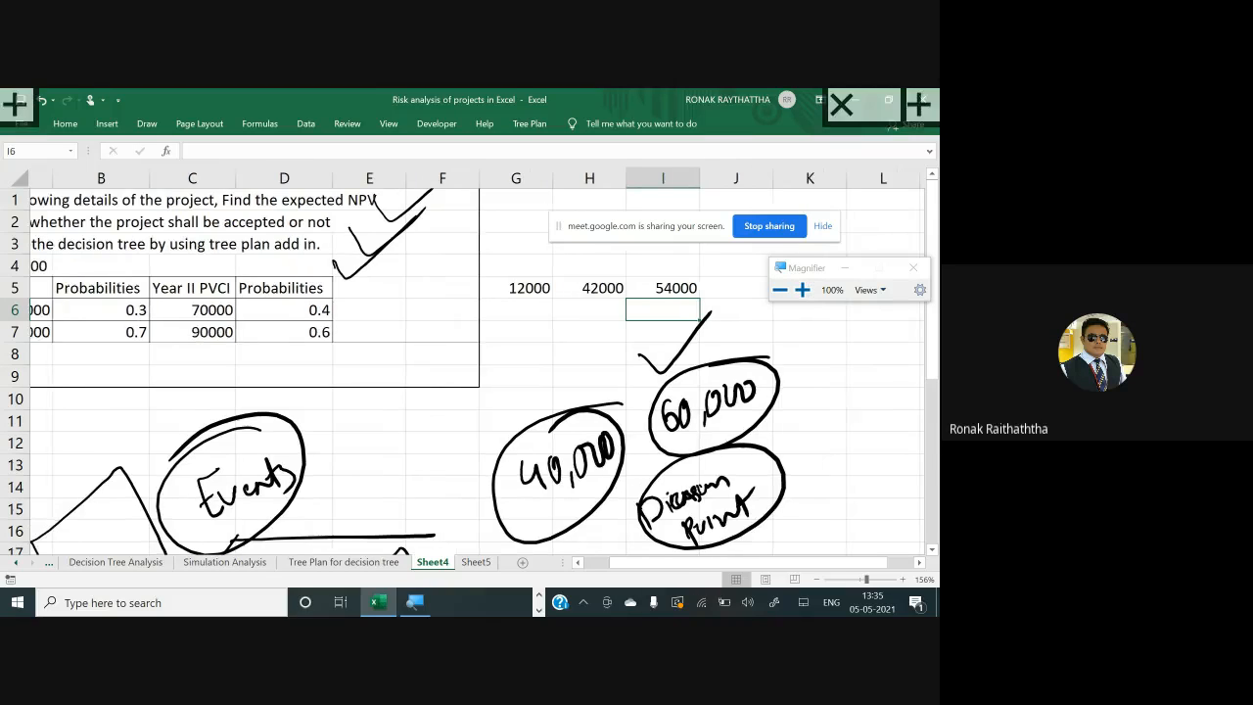
scroll(454, 362, "left", 3)
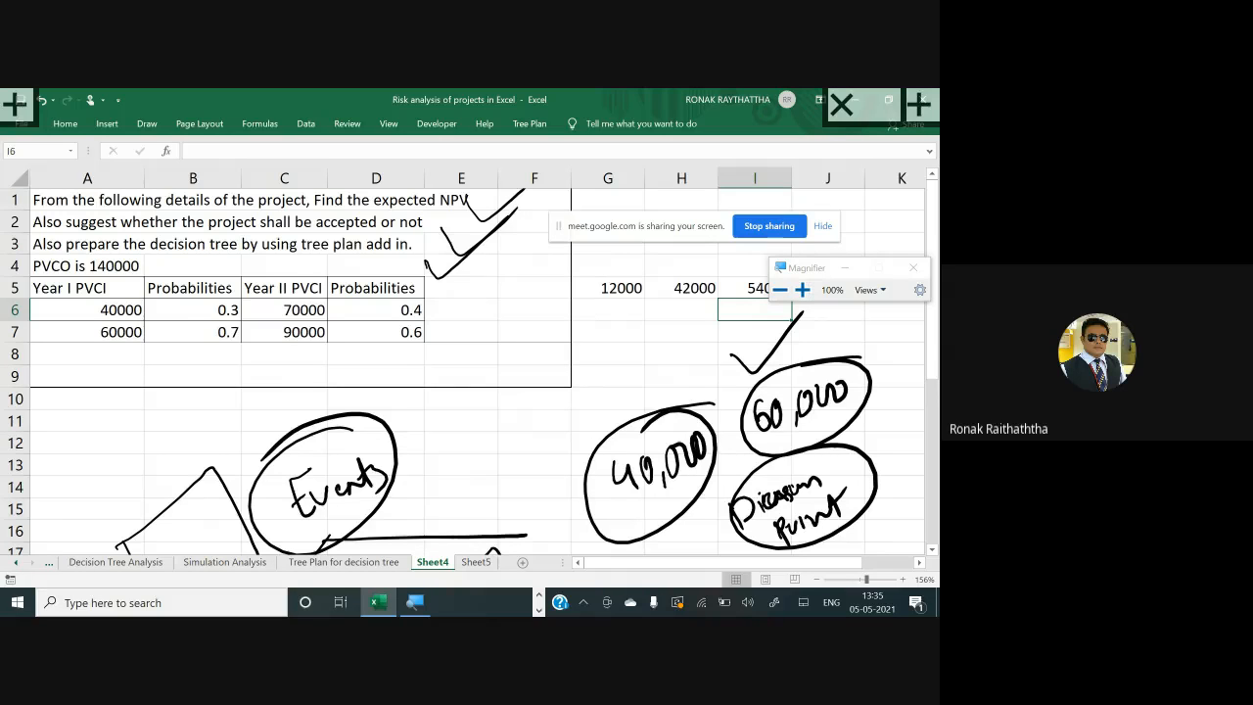
key("alt+Tab")
key("alt+Tab")
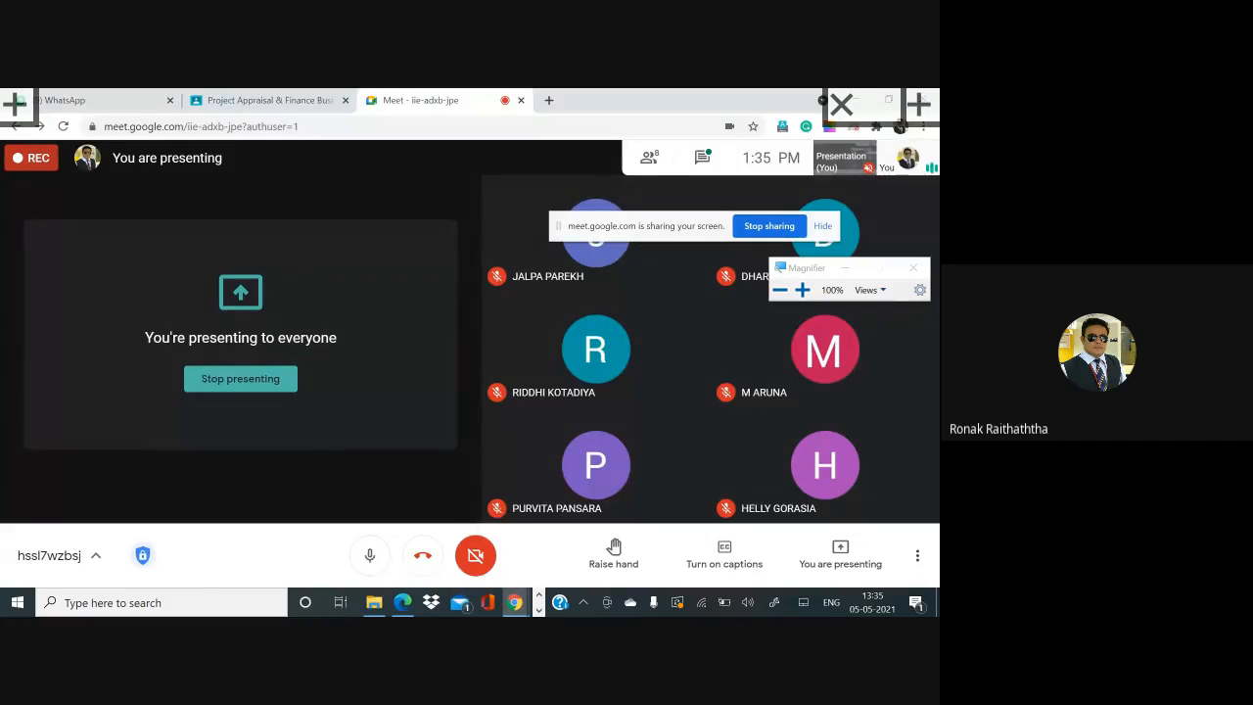
left_click(702, 158)
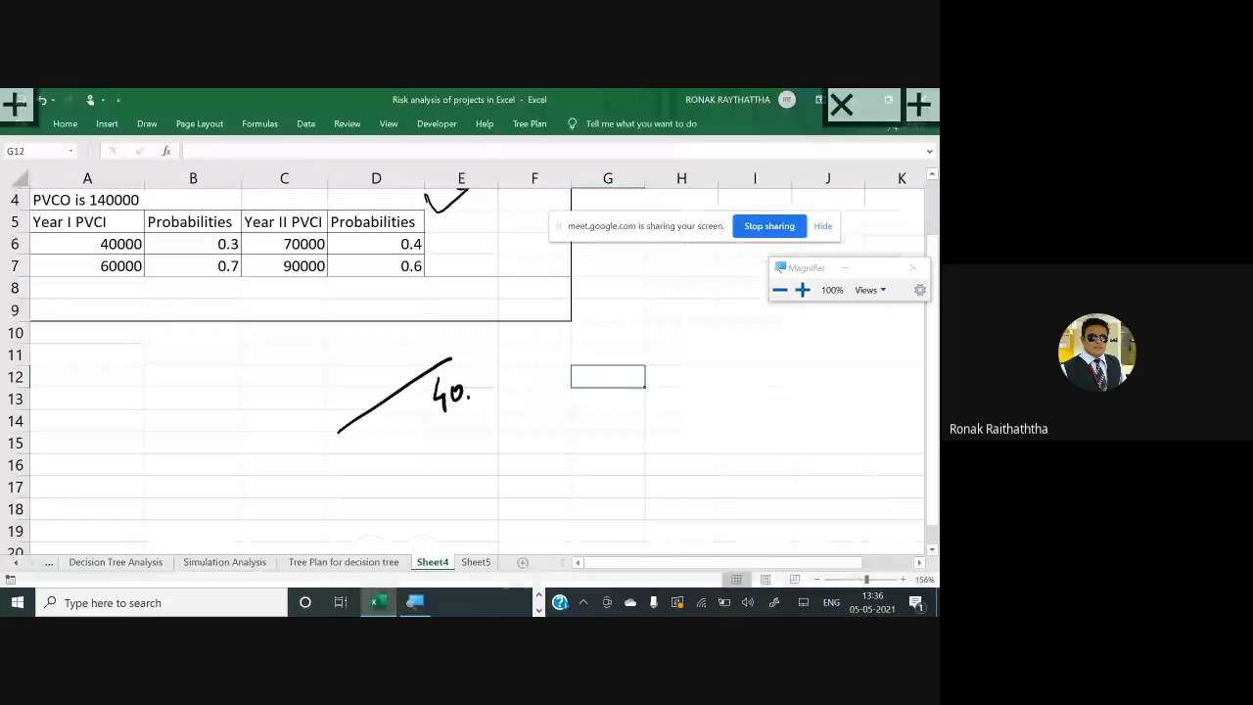
Label the Year I branches of the ink tree 40,000 and 60,000, and add 70,000 and 90,000 sub-branches to the 40,000 branch.
left_click_drag(469, 397, 470, 407)
left_click_drag(481, 384, 517, 373)
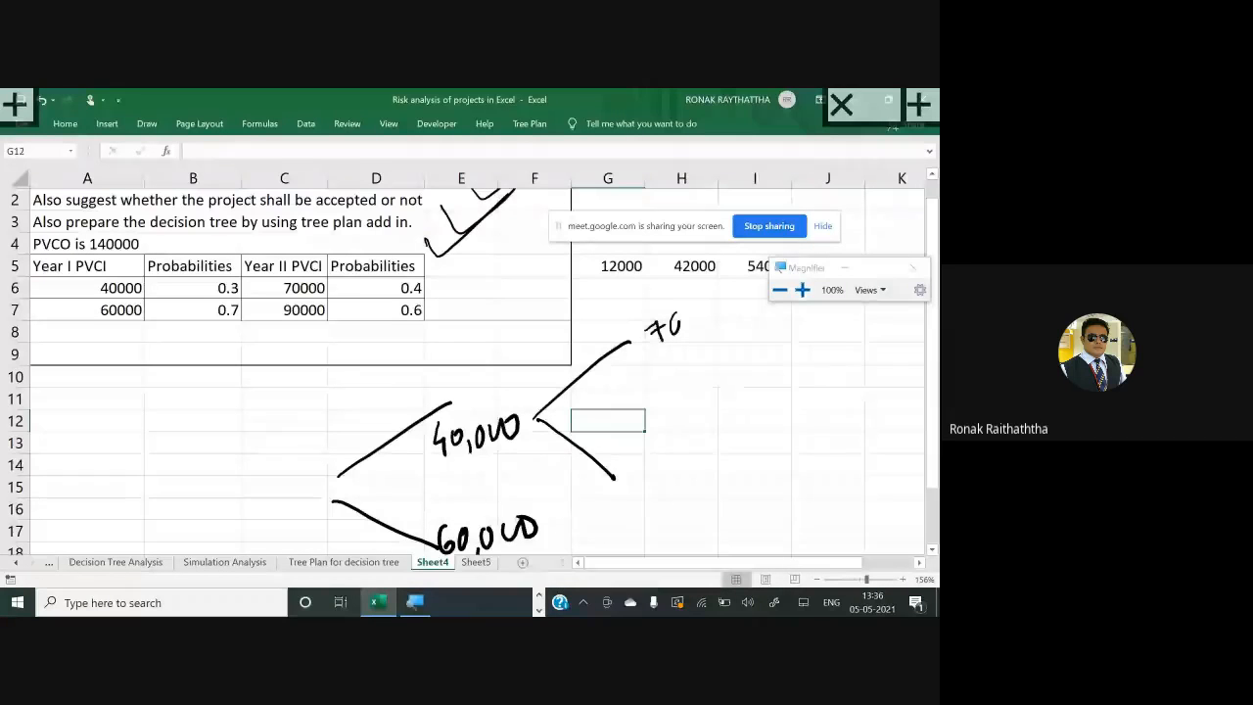
left_click_drag(692, 323, 690, 336)
left_click_drag(698, 306, 740, 302)
mouse_move(665, 460)
left_mouse_down()
mouse_move(666, 489)
mouse_move(681, 462)
left_mouse_up()
left_click_drag(691, 474, 688, 482)
left_click_drag(699, 457, 750, 438)
scroll(478, 372, "down", 1)
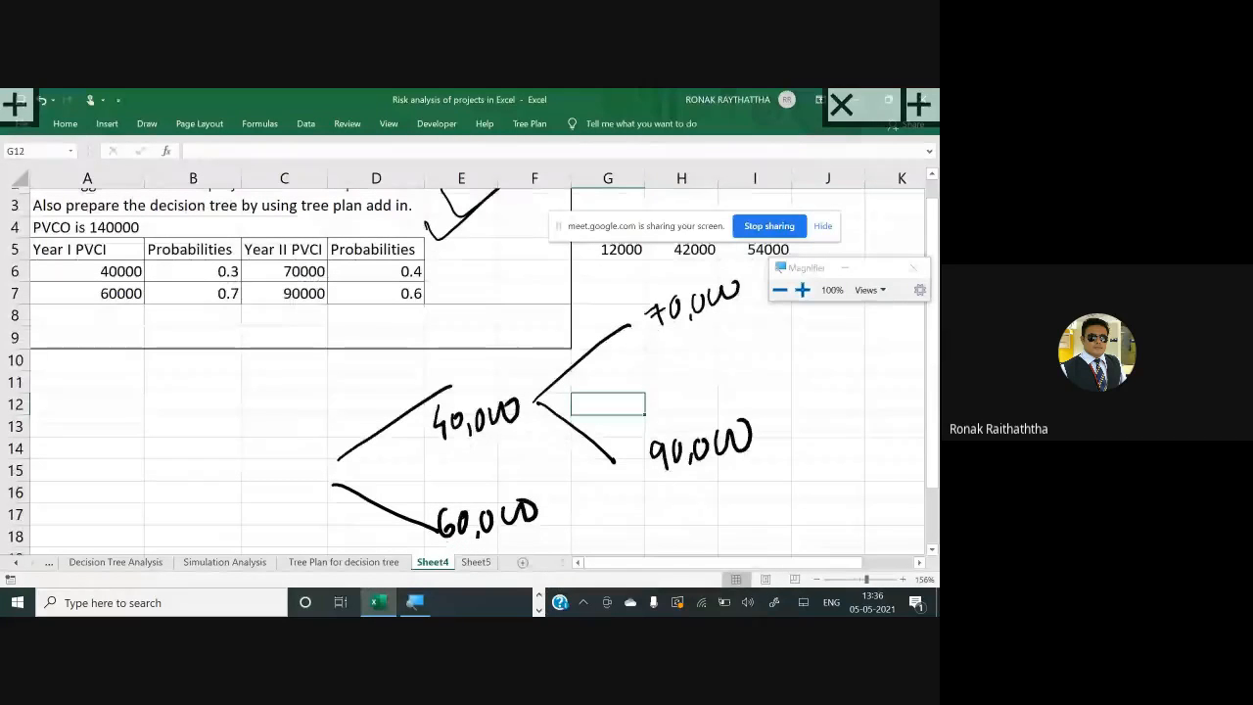
Draw two ink sub-branches from 60,000 and label them 70,000 and 90,000.
scroll(478, 372, "down", 2)
left_click_drag(544, 428, 609, 386)
left_click_drag(546, 432, 642, 501)
left_click_drag(632, 393, 638, 408)
left_click_drag(650, 391, 663, 408)
left_click_drag(674, 385, 717, 388)
left_click_drag(674, 486, 672, 513)
left_click_drag(683, 489, 684, 489)
left_click_drag(699, 488, 696, 514)
left_click_drag(709, 485, 734, 481)
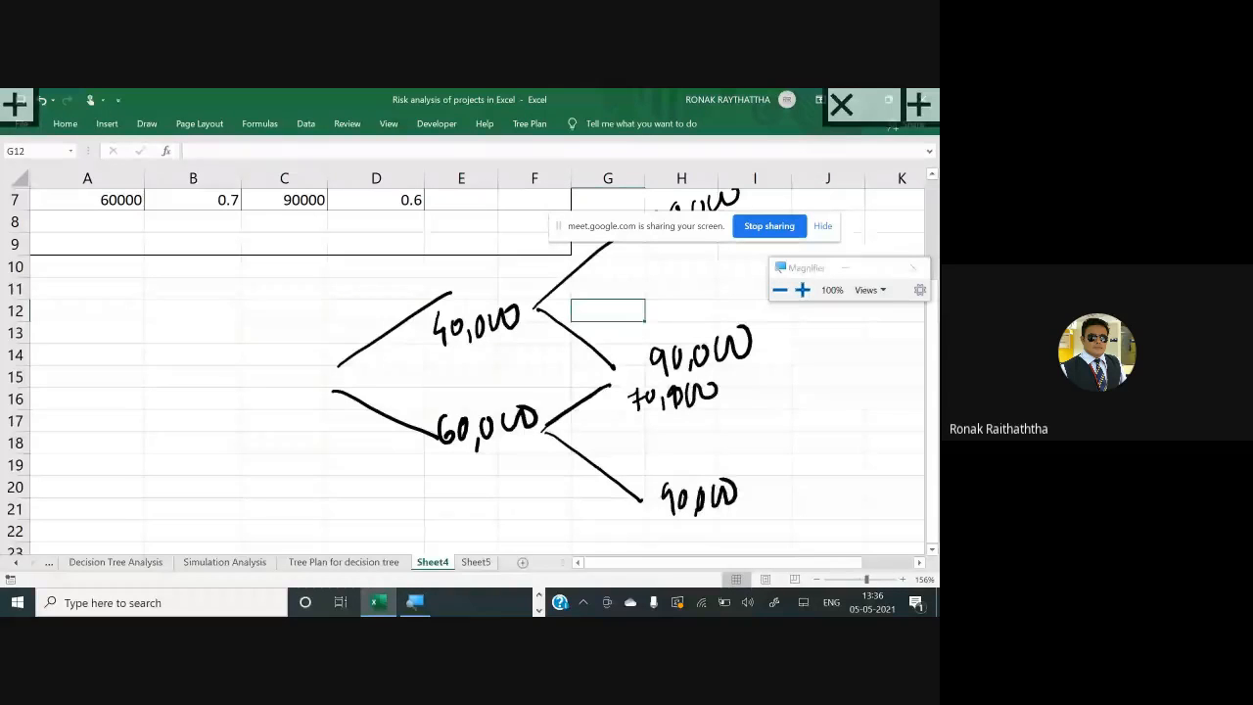
Add an ink tick beside each of the four Year II outcomes of the tree.
left_click_drag(650, 268, 684, 262)
left_click_drag(674, 319, 701, 307)
left_click_drag(633, 417, 661, 406)
left_click_drag(642, 514, 673, 510)
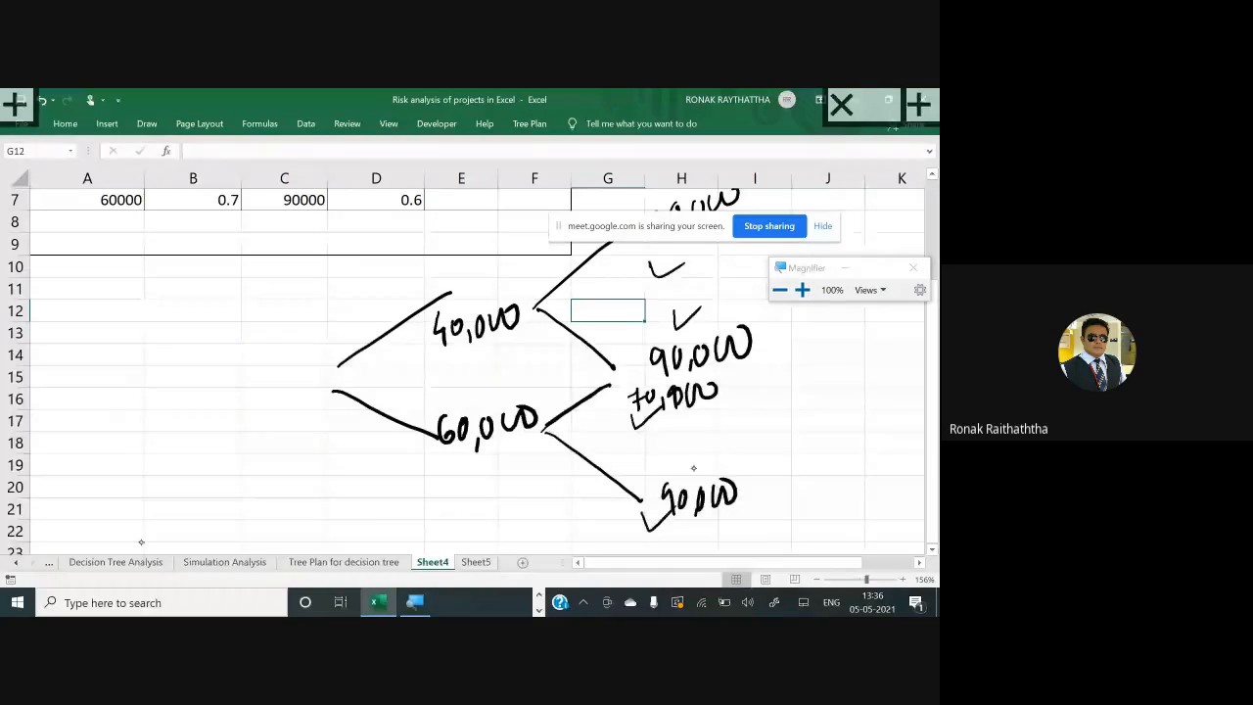
Circle both Year II branching points in ink, draw an arc back to the tree's root, and circle and tick the root.
left_click_drag(544, 283, 538, 285)
left_click_drag(540, 410, 537, 413)
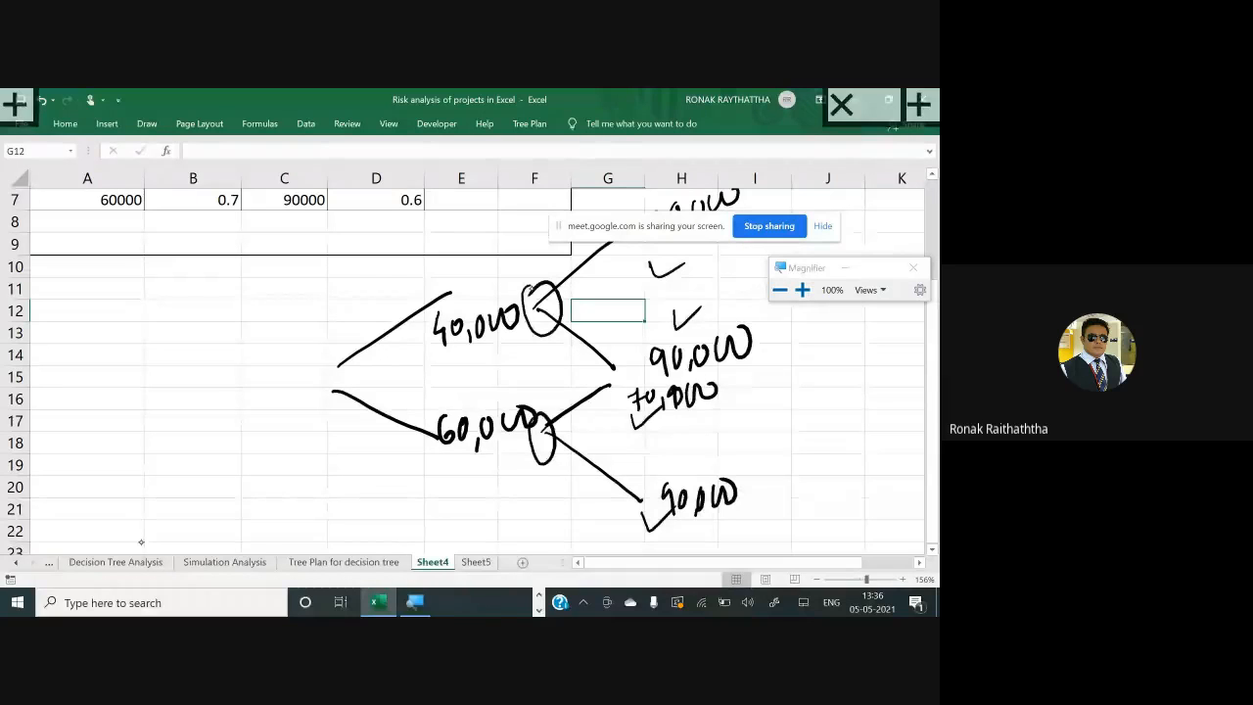
mouse_move(533, 290)
left_mouse_down()
mouse_move(313, 364)
mouse_move(235, 372)
left_mouse_up()
mouse_move(243, 416)
left_mouse_down()
mouse_move(303, 404)
mouse_move(341, 360)
left_mouse_up()
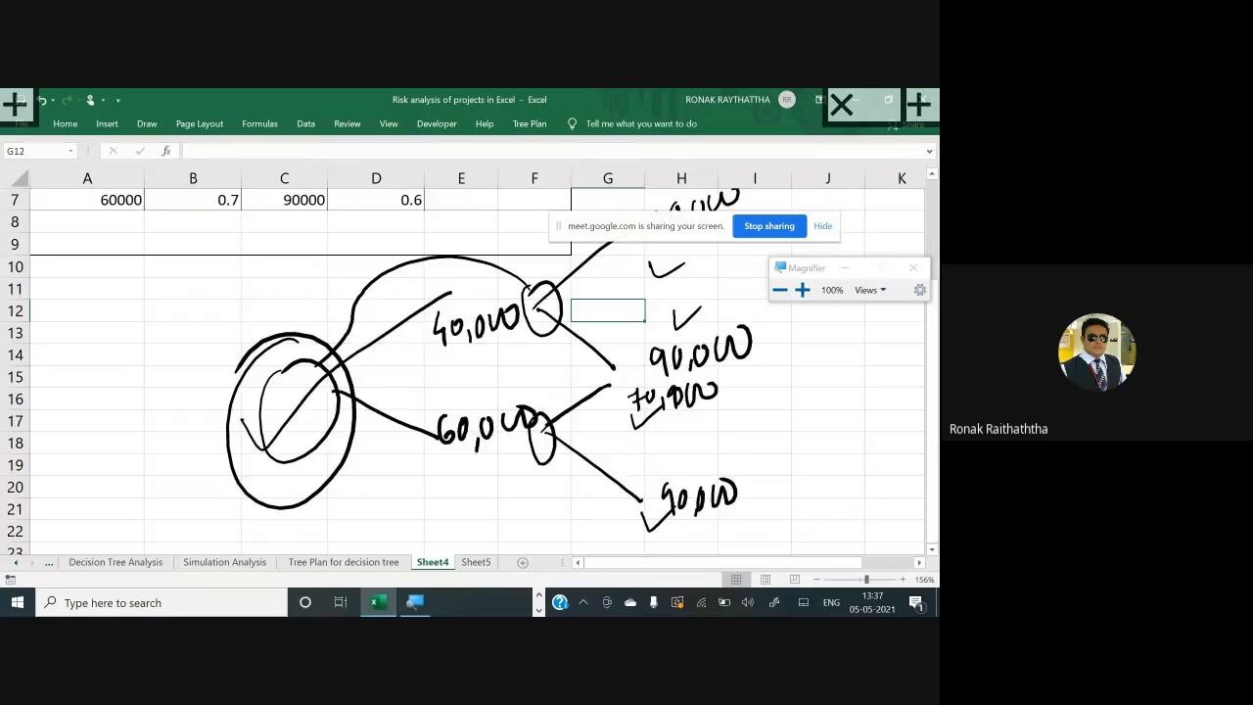
Delete the hand-drawn ink decision tree below the problem data on Sheet4.
scroll(512, 452, "up", 2)
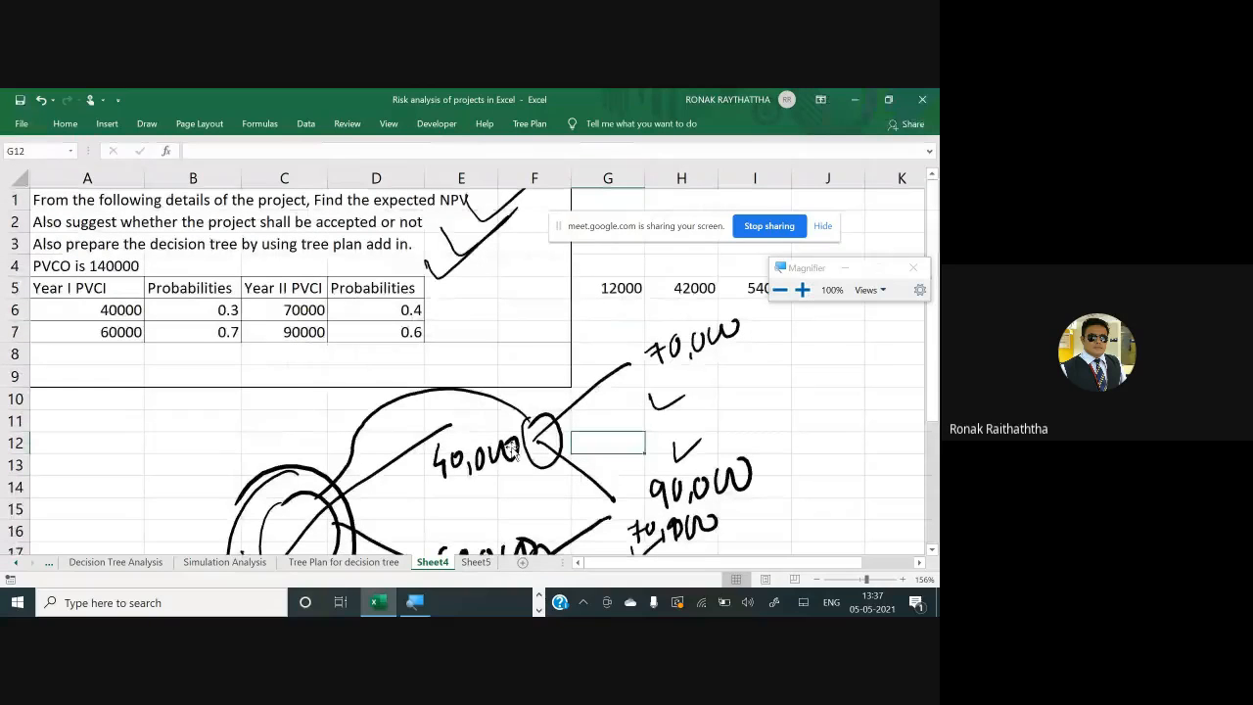
left_click(512, 448)
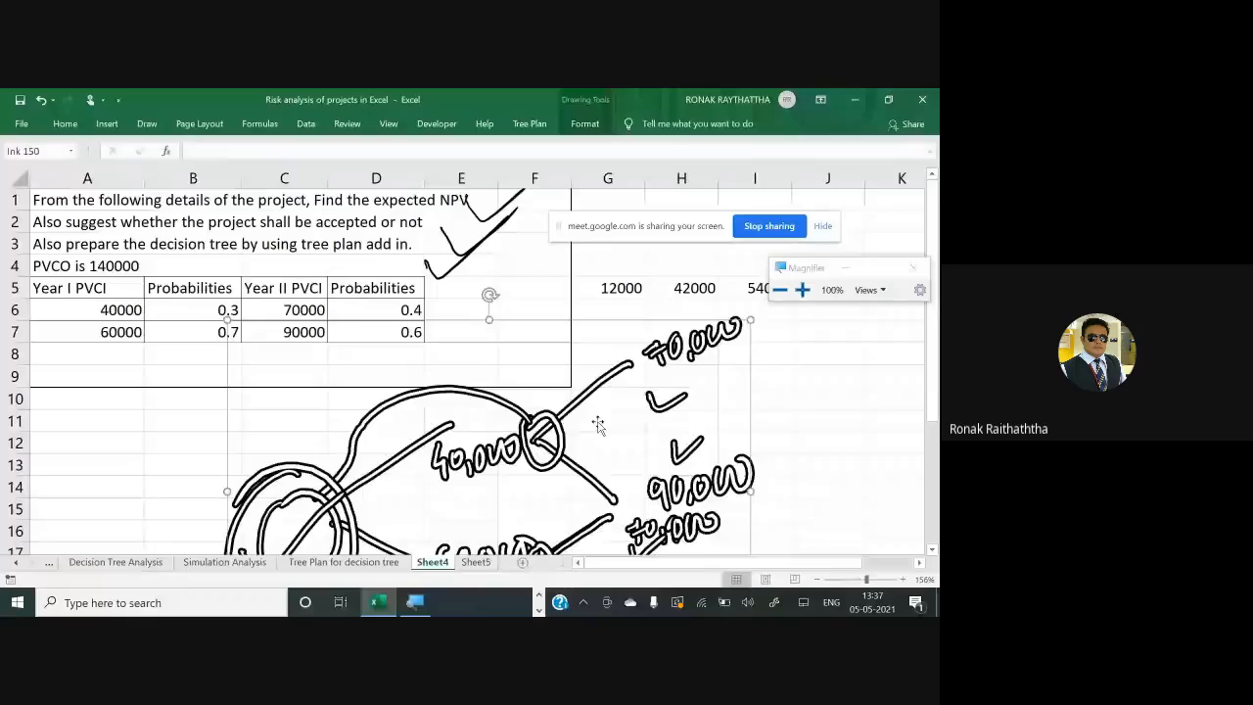
key("Delete")
left_click(533, 124)
left_click(491, 424)
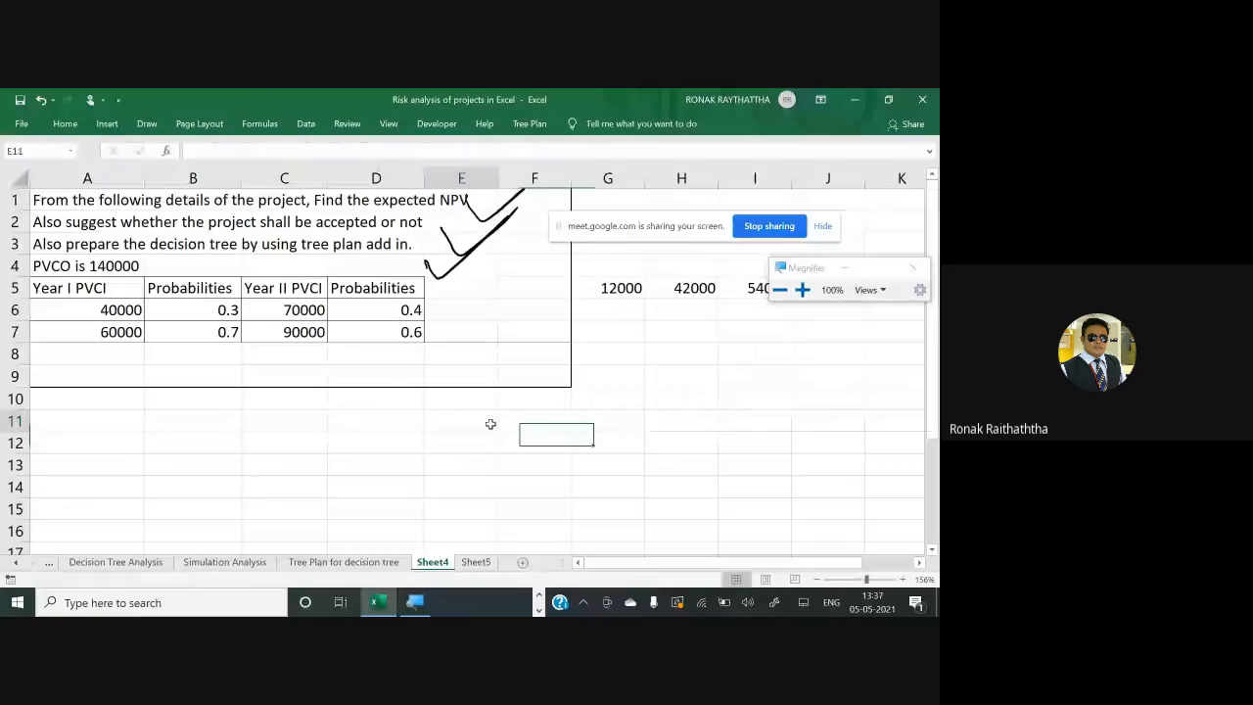
Create a new Tree Plan decision tree with 2 branches on the empty Sheet5, magnifying the screen to 150%.
key("ctrl+Page_Down")
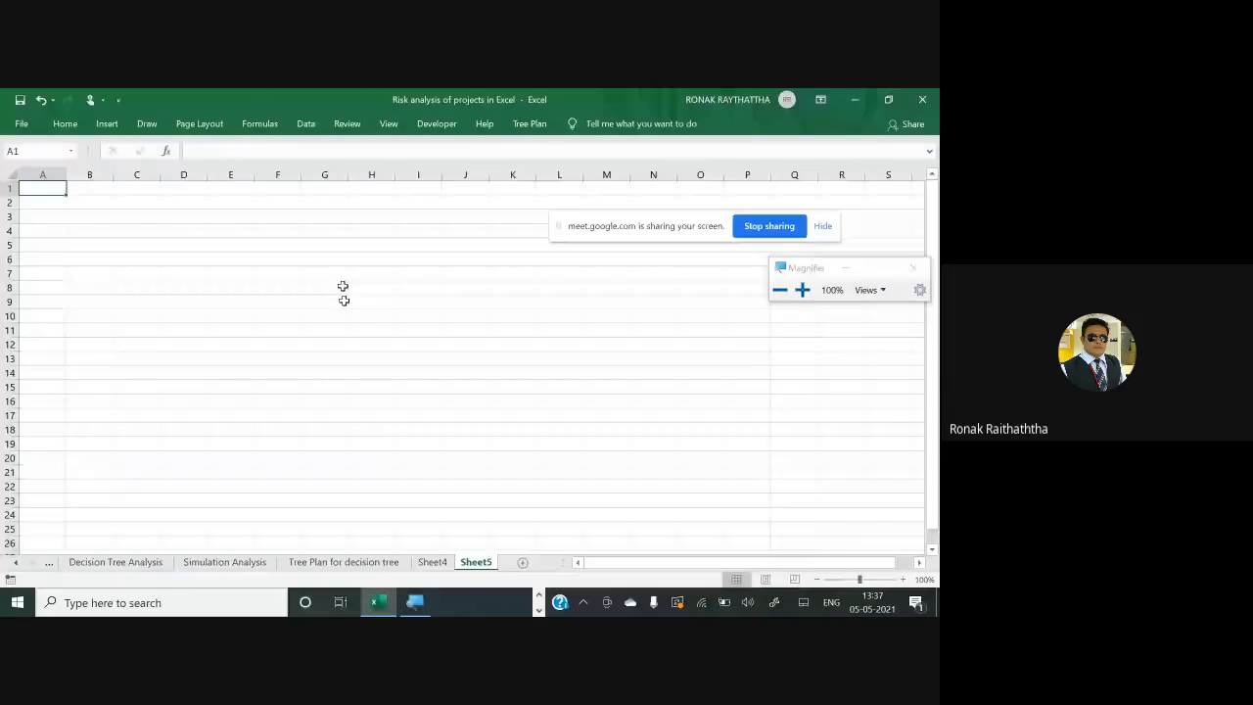
left_click(803, 291)
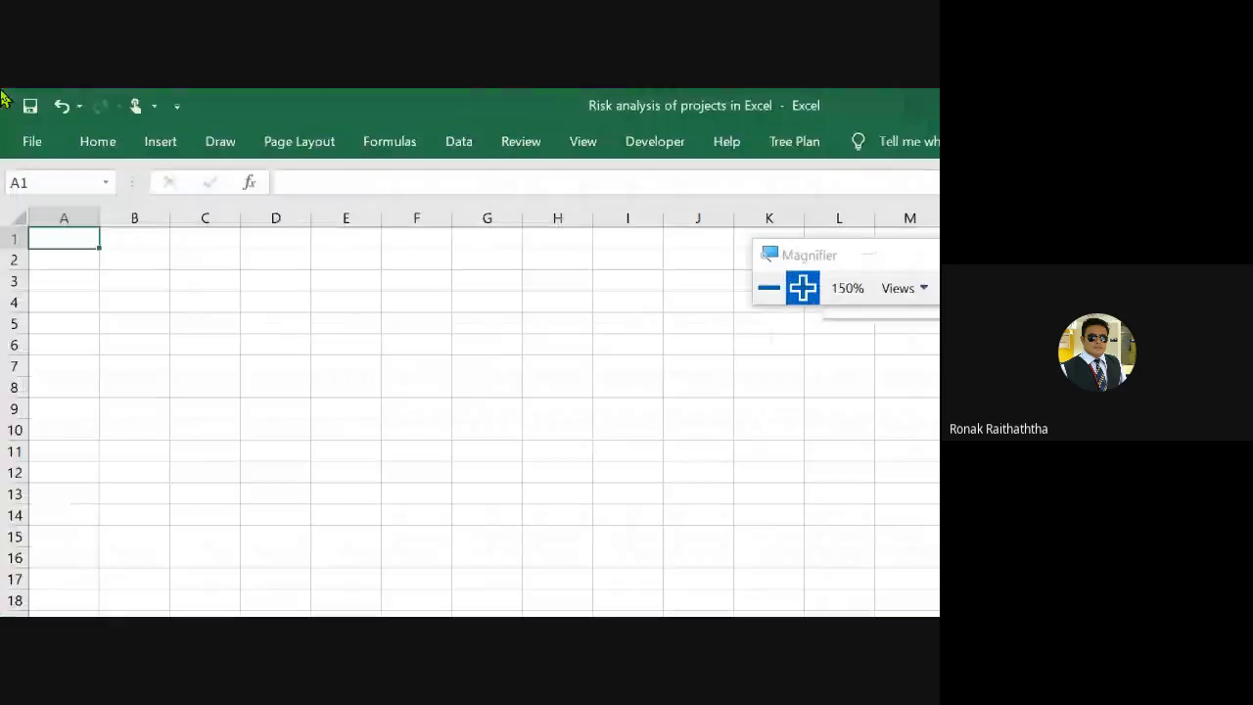
left_click(526, 126)
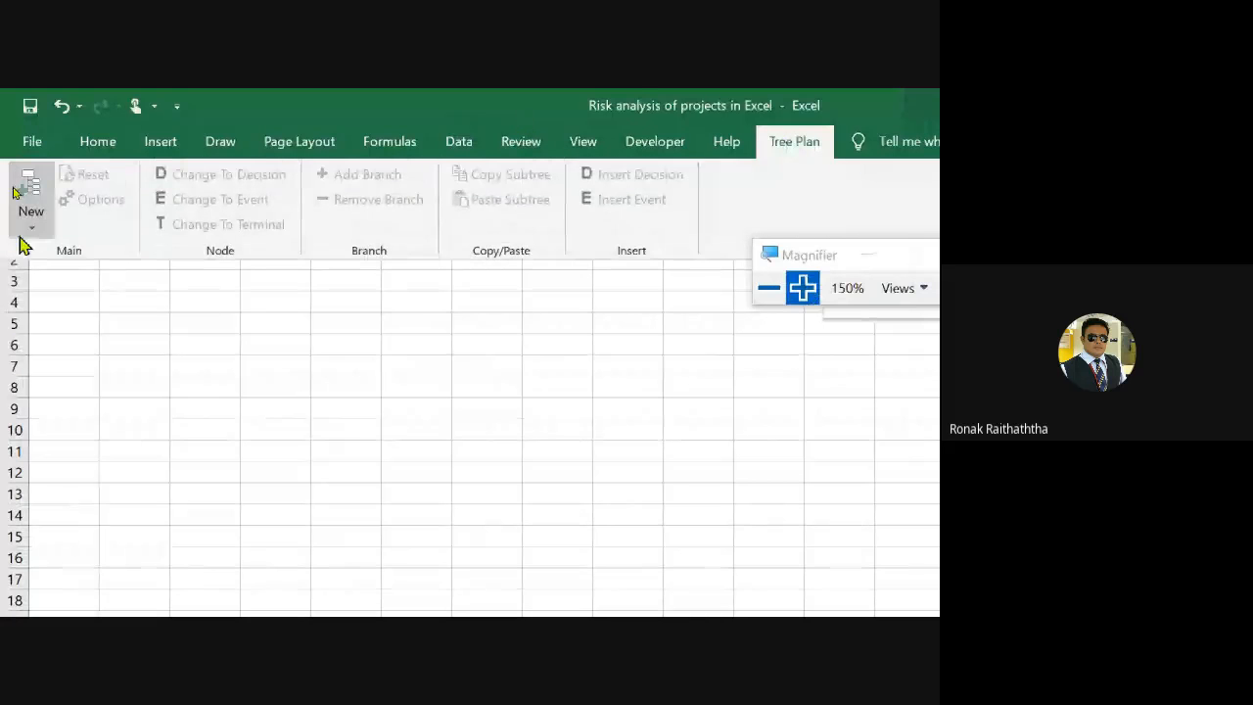
left_click(33, 231)
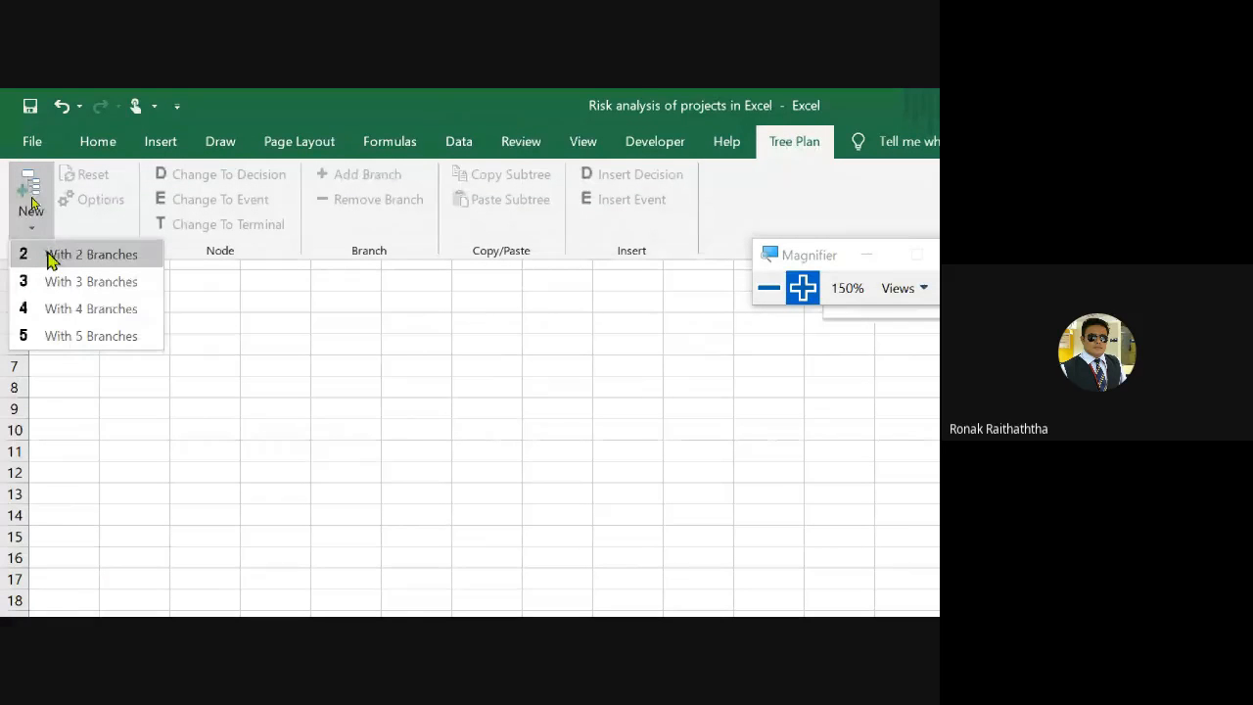
left_click(51, 257)
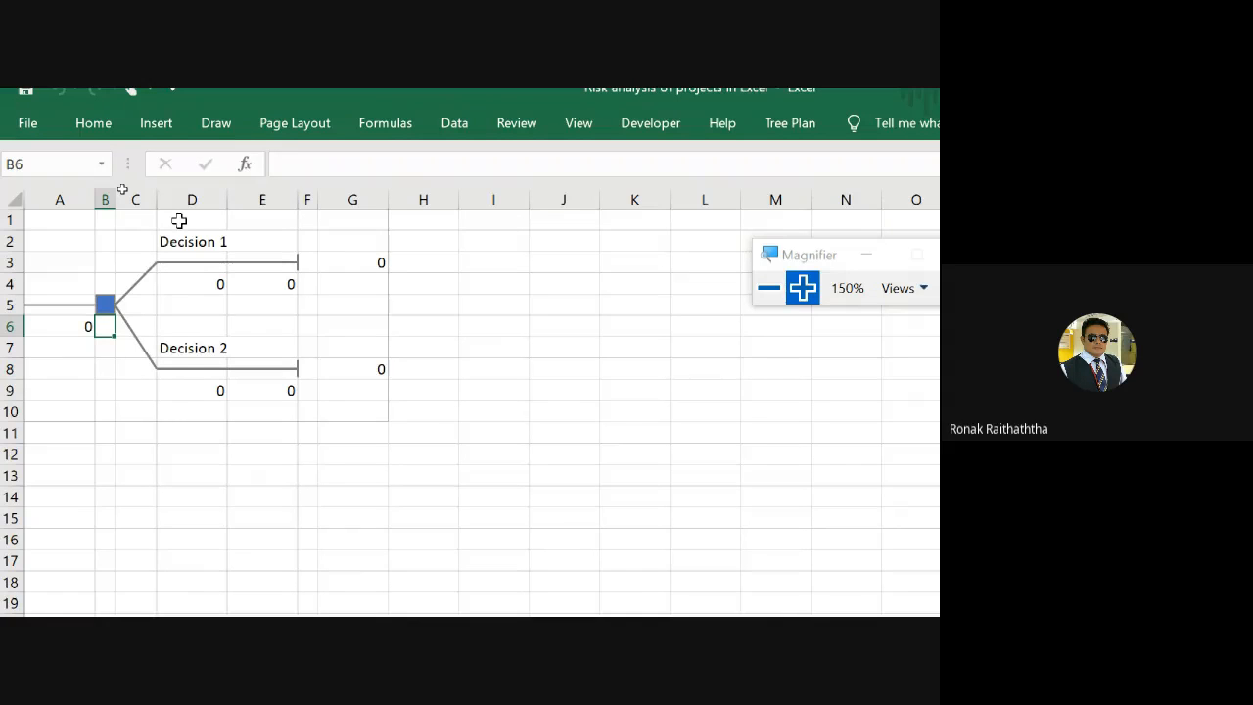
key("Down")
key("Down")
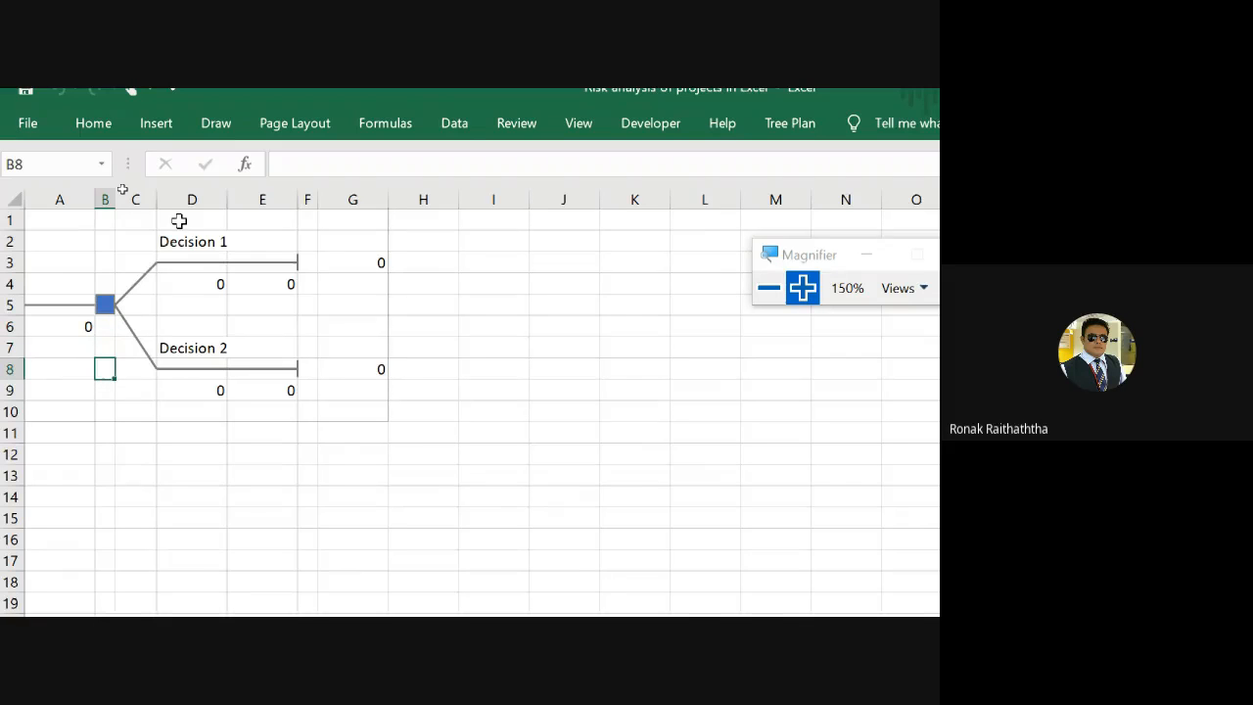
key("Up")
key("Up")
key("Up")
key("Down")
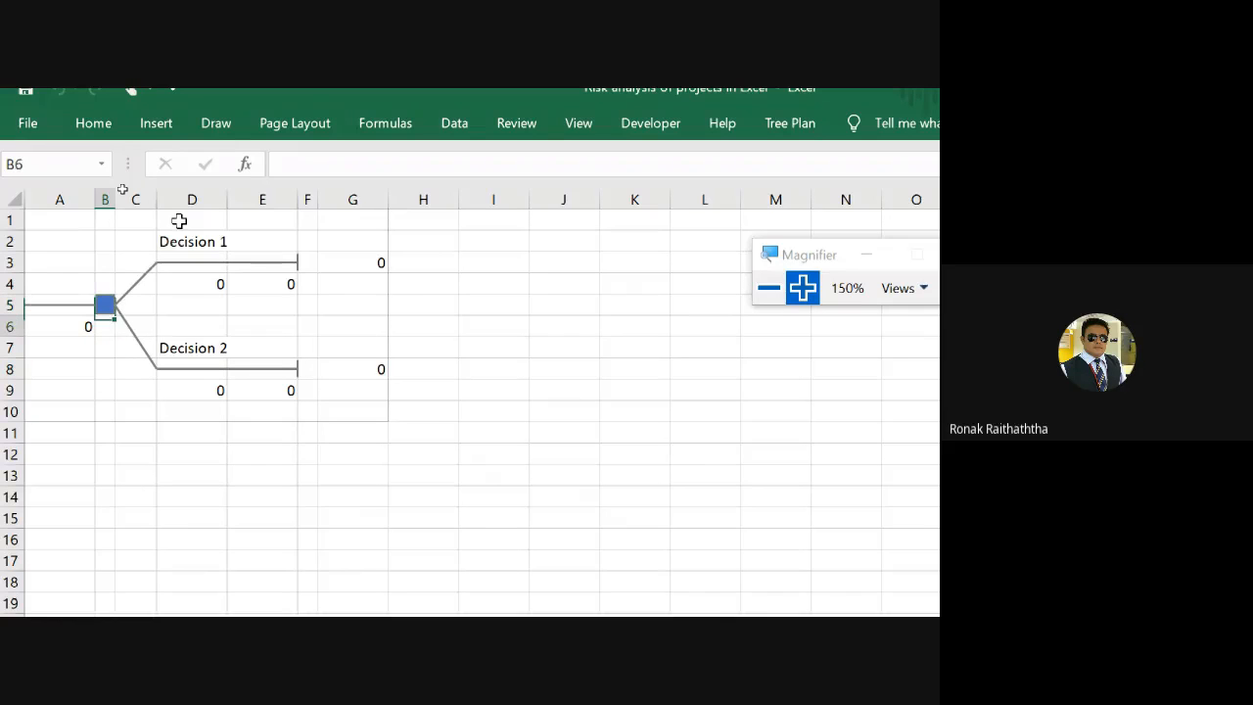
key("Down")
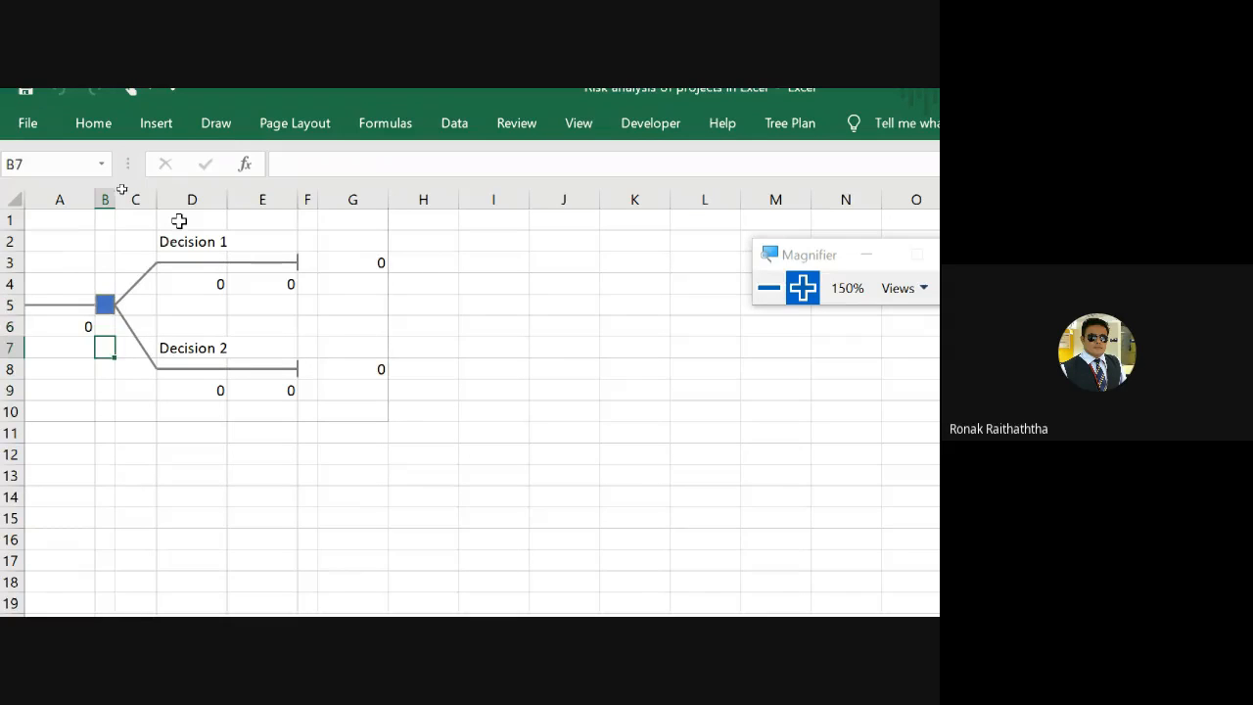
left_click(106, 305)
left_click(132, 449)
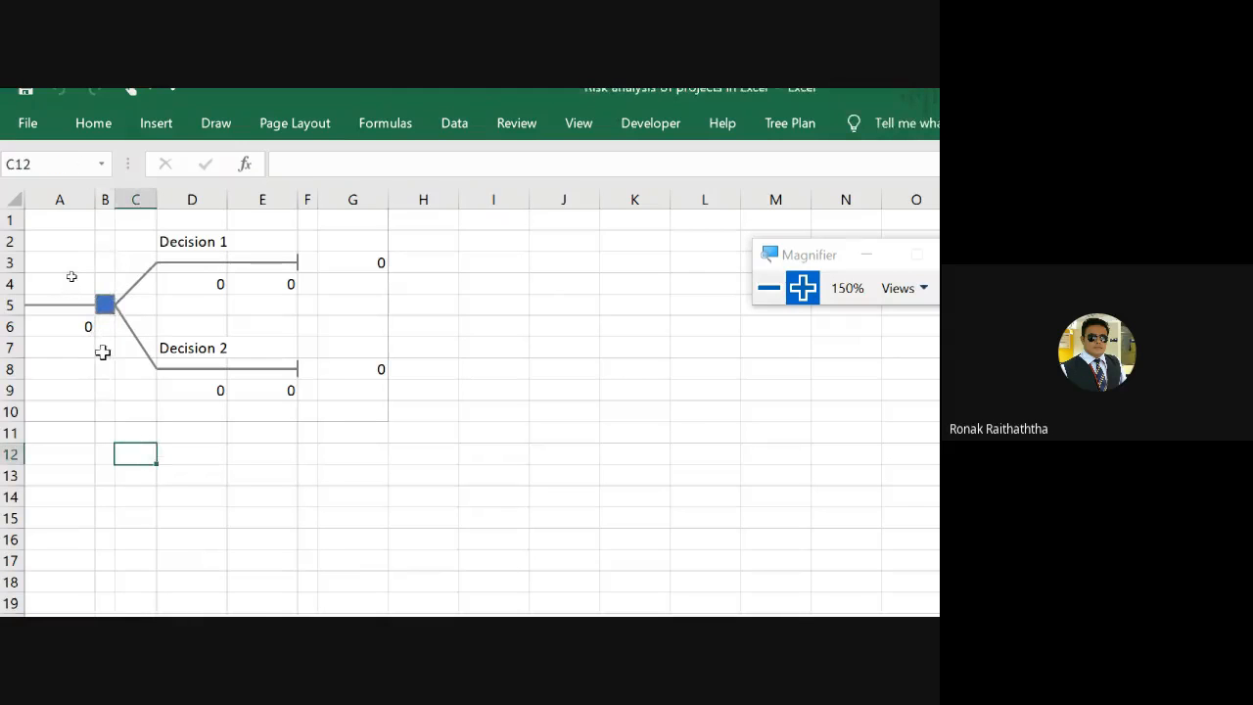
left_click(103, 349)
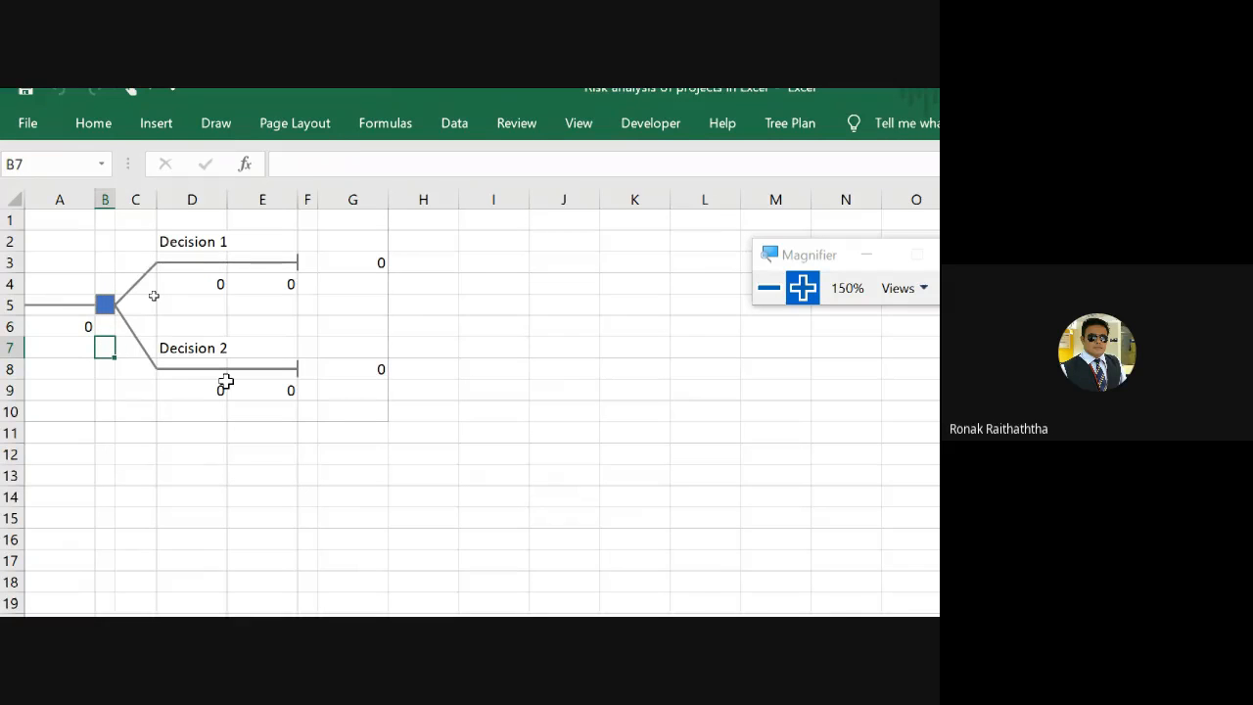
Convert the tree's root decision node in B5 to an event node.
key("Up")
key("Up")
key("Up")
key("Down")
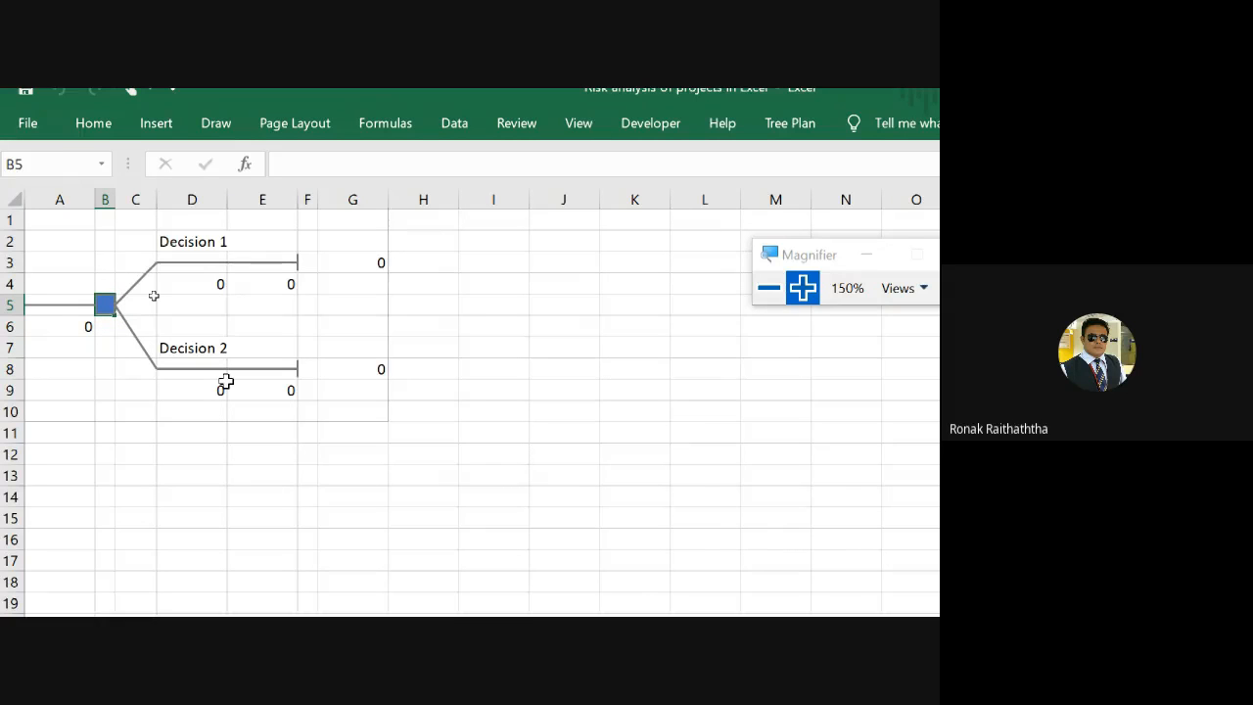
left_click(801, 131)
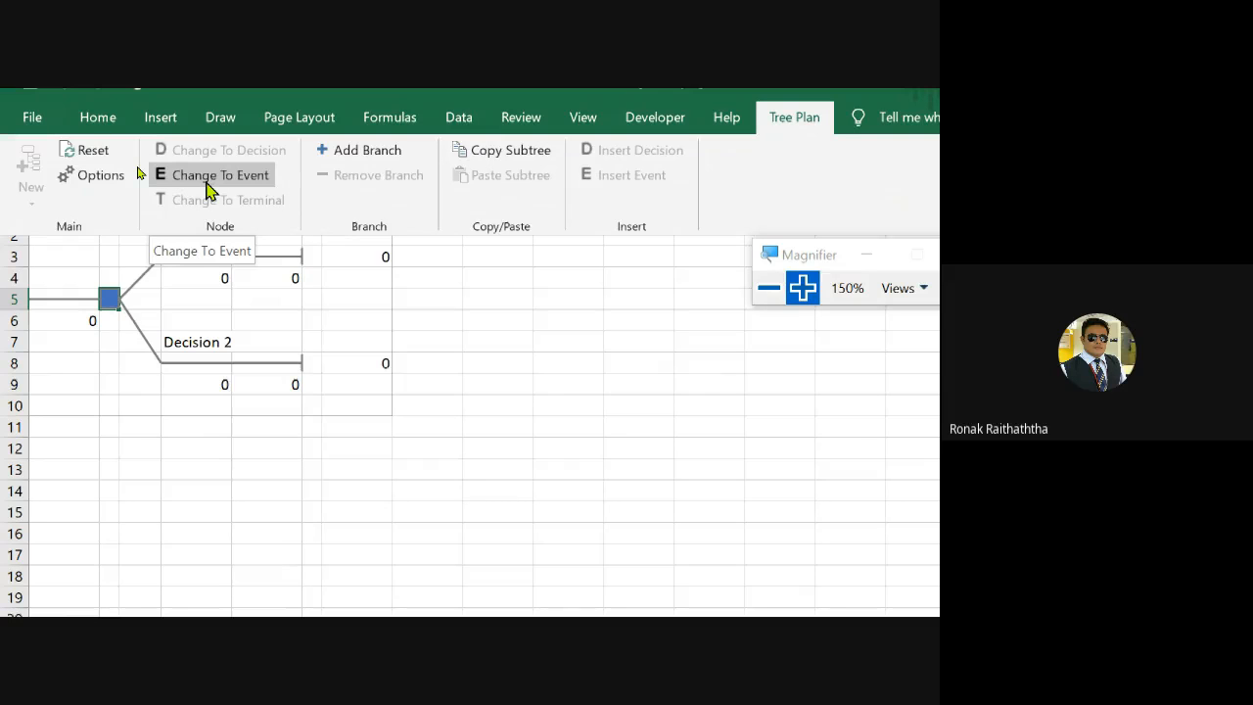
left_click(208, 188)
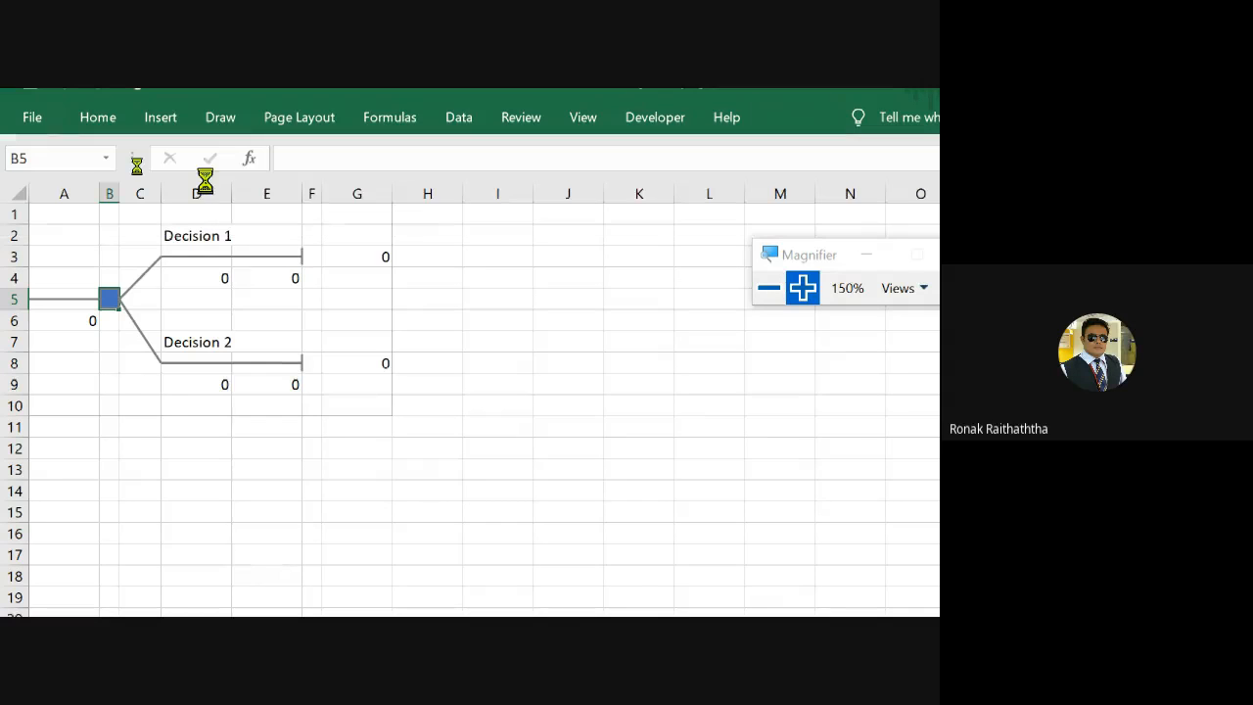
left_click(108, 362)
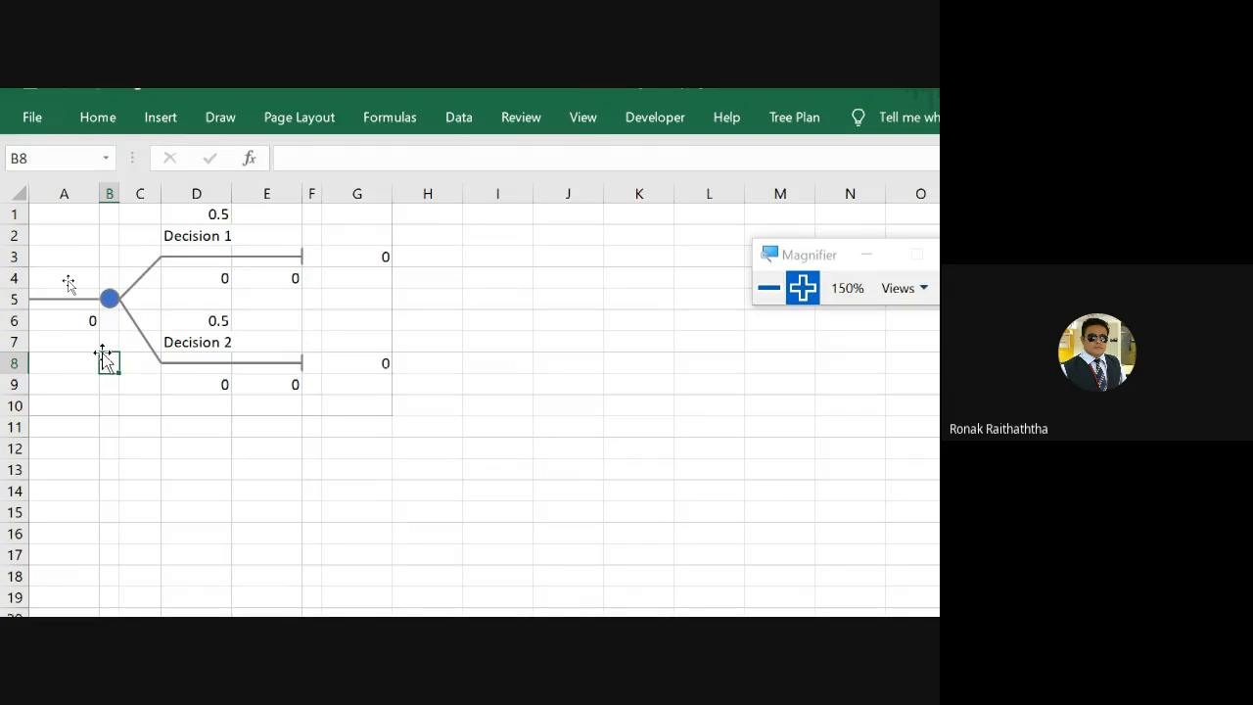
Consult the Year I probabilities on Sheet4 and set the Decision 1 branch's probability in D1 to 0.3.
left_click(223, 215)
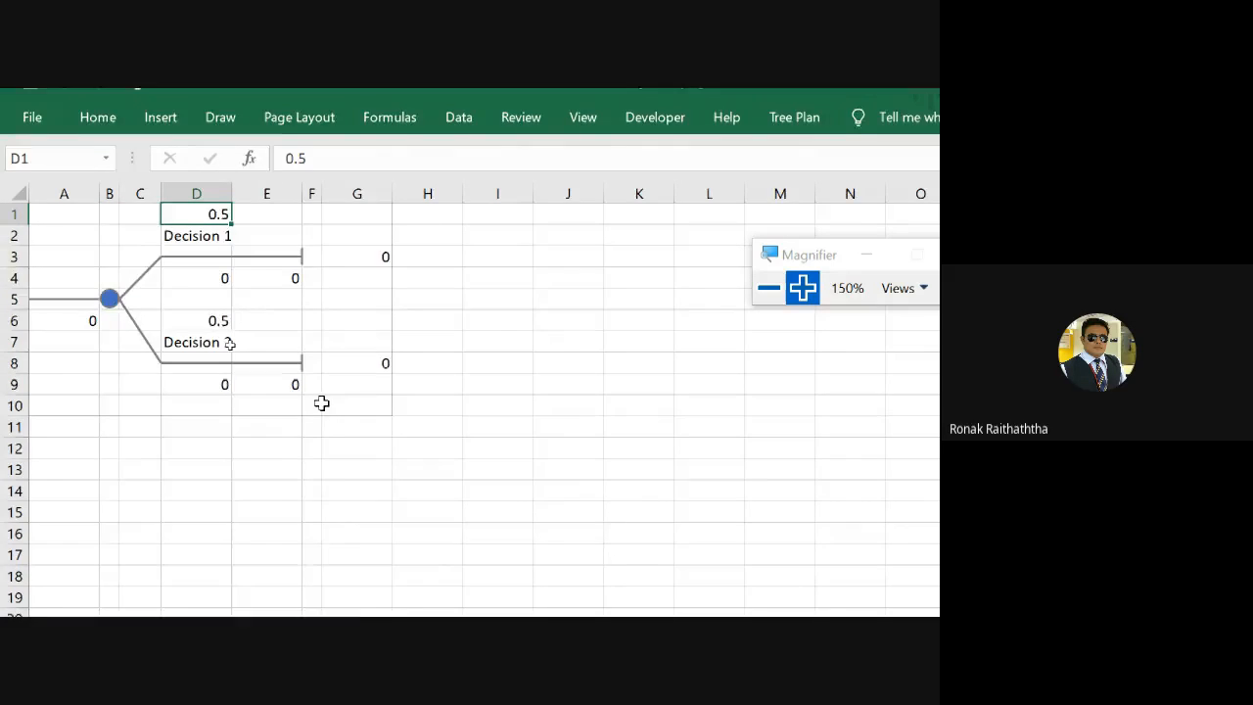
left_click(486, 537)
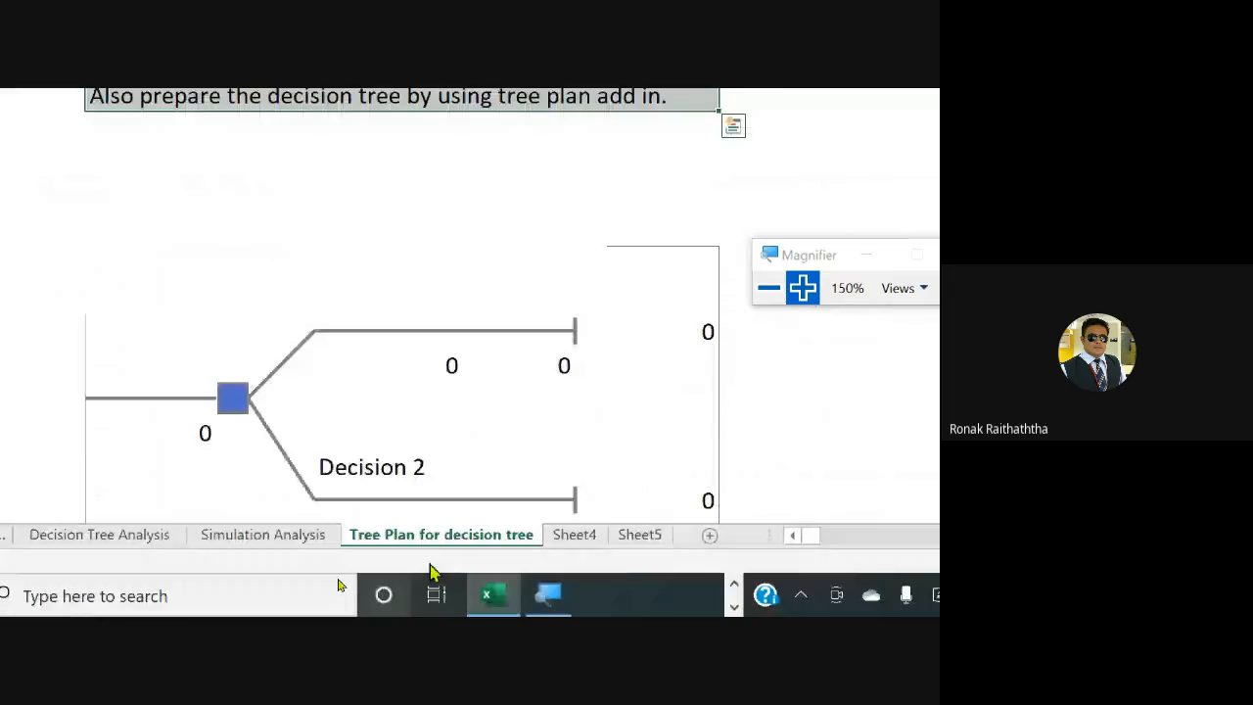
left_click(574, 538)
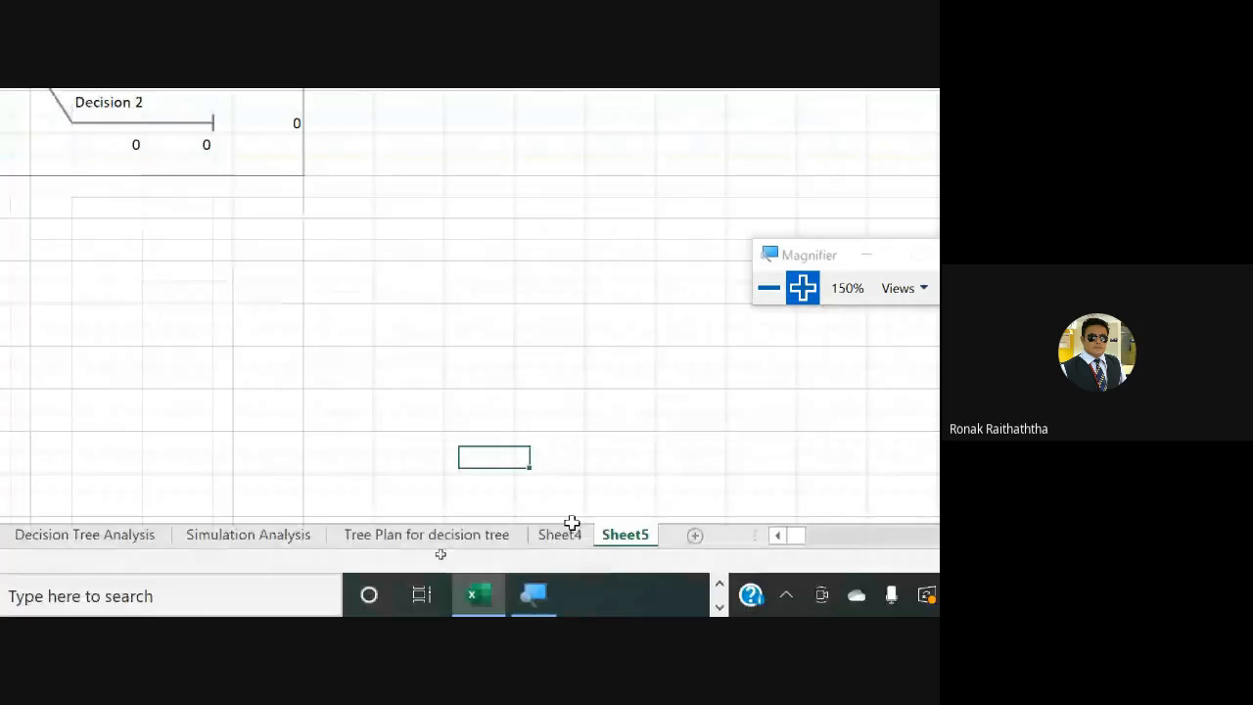
left_click(566, 530)
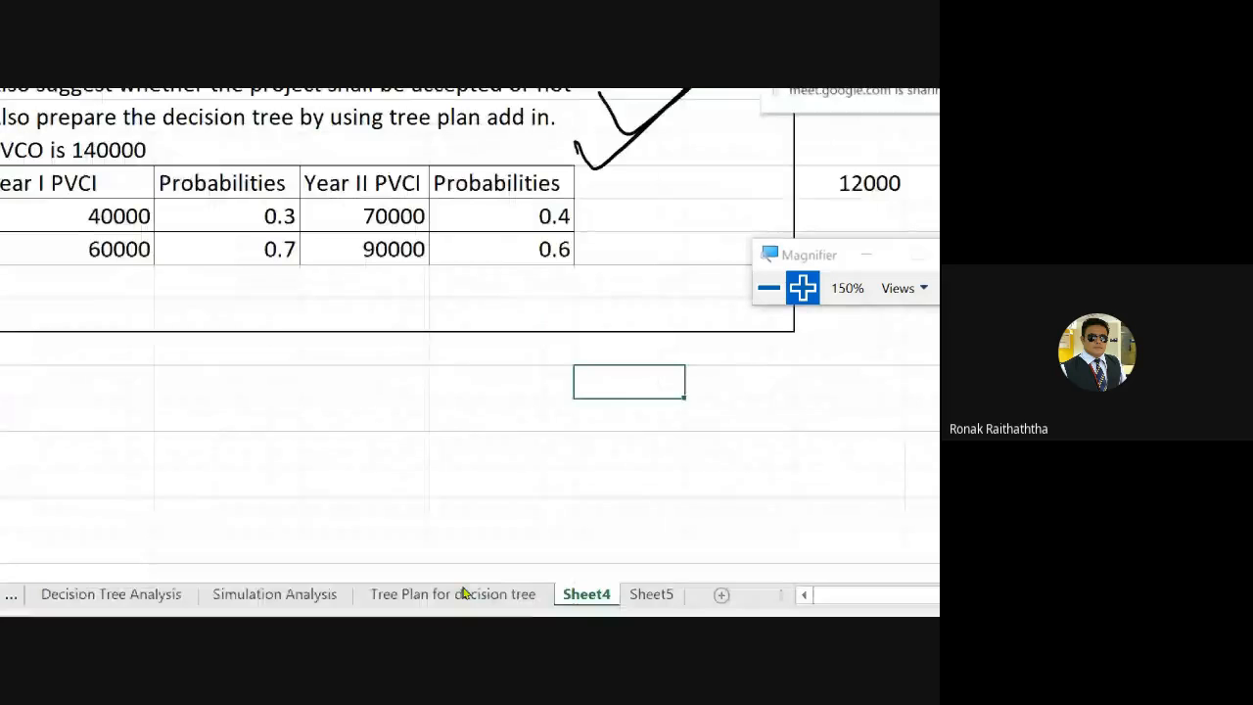
left_click(464, 593)
left_click(204, 243)
type("0.3")
key("Return")
Set the Decision 2 branch's probability in D6 to 0.7.
key("Return")
key("Return")
key("Return")
key("Return")
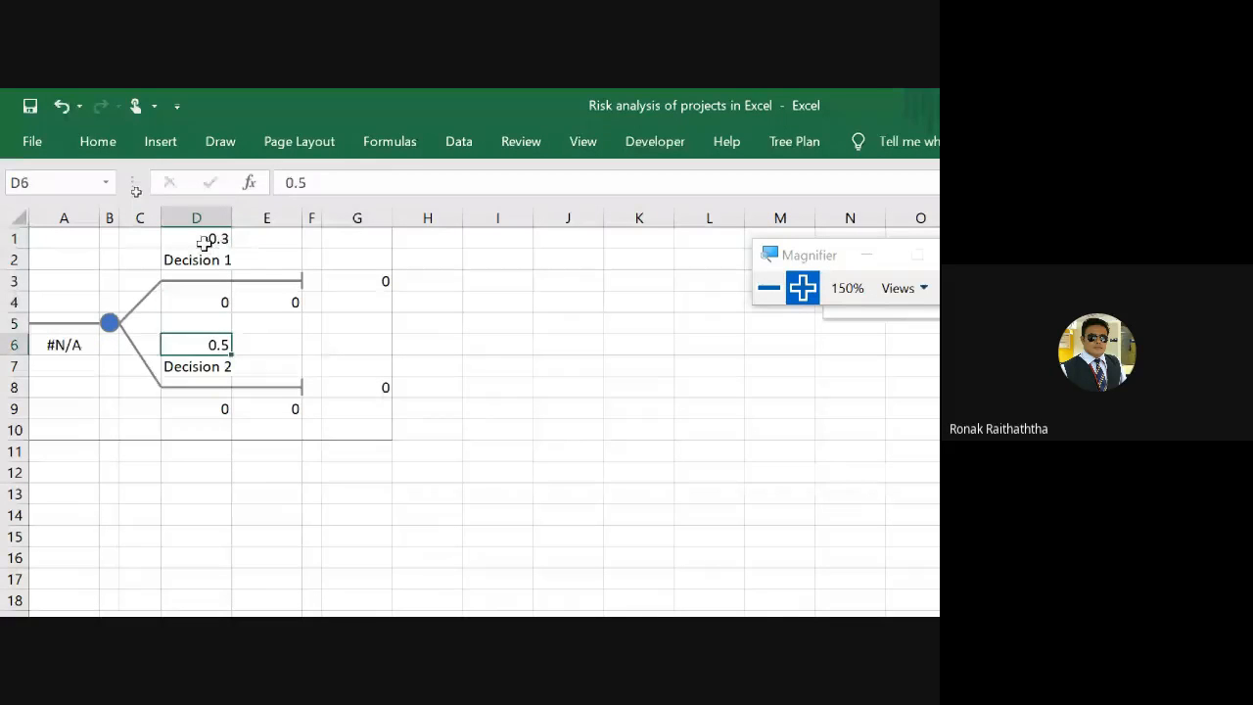
type("0")
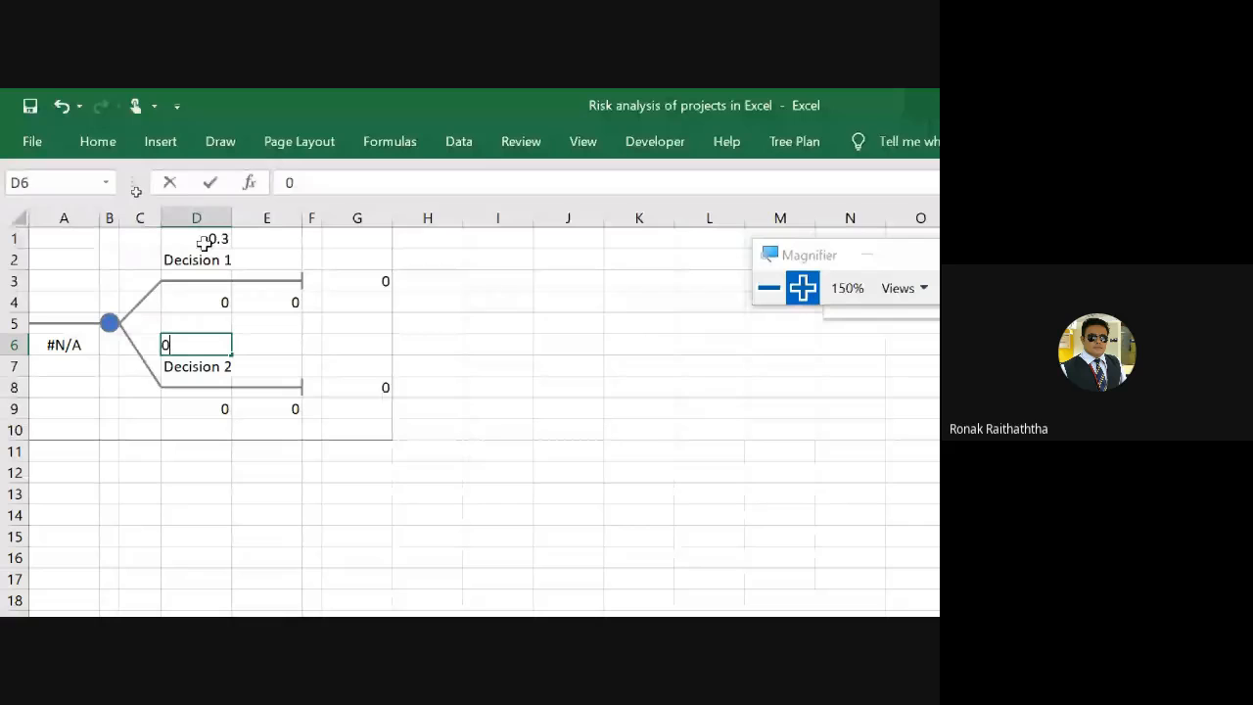
type(".7")
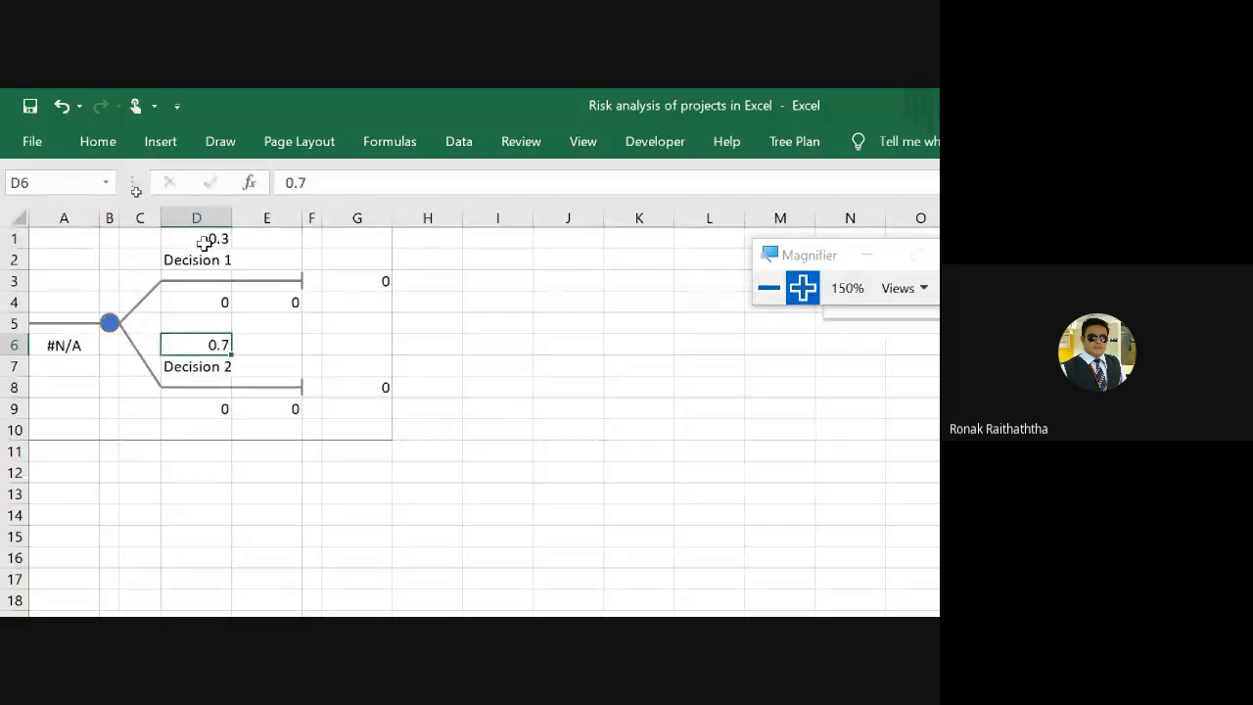
Check the Year I cash inflows on Sheet4 and enter 40000 as the Decision 1 branch's cash flow in D4.
key("Up")
key("Up")
key("Up")
key("Up")
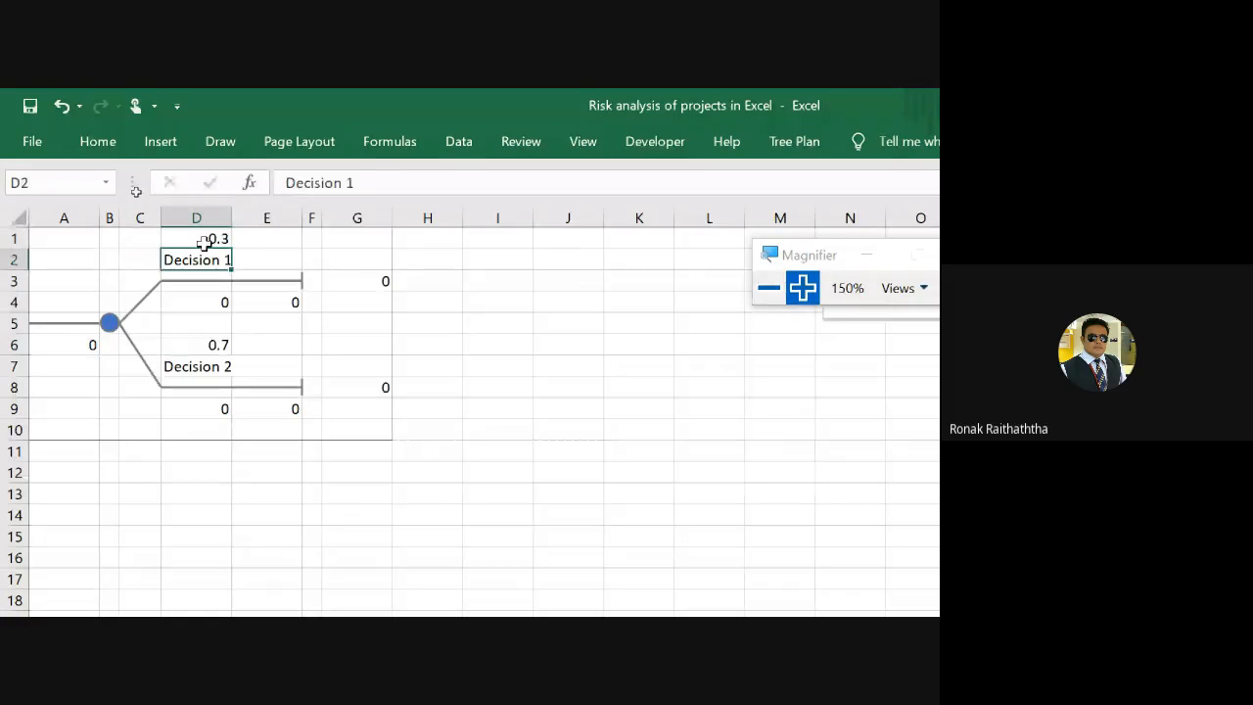
left_click(200, 300)
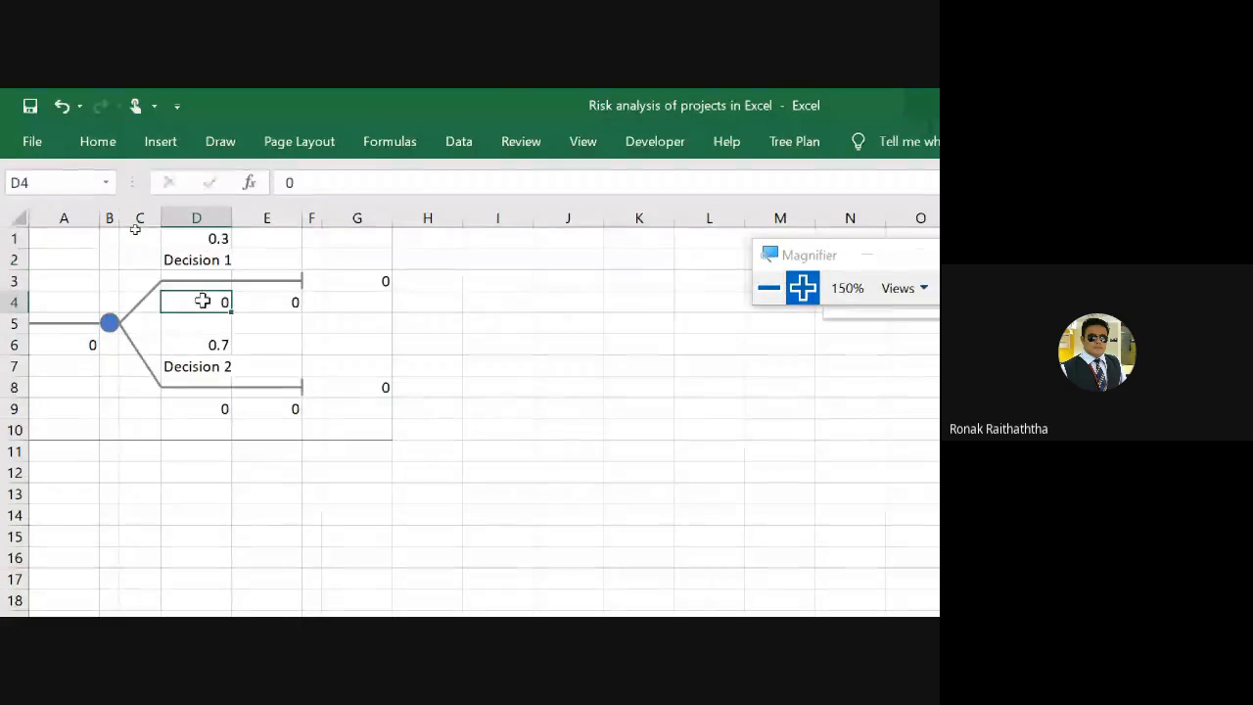
double_click(202, 300)
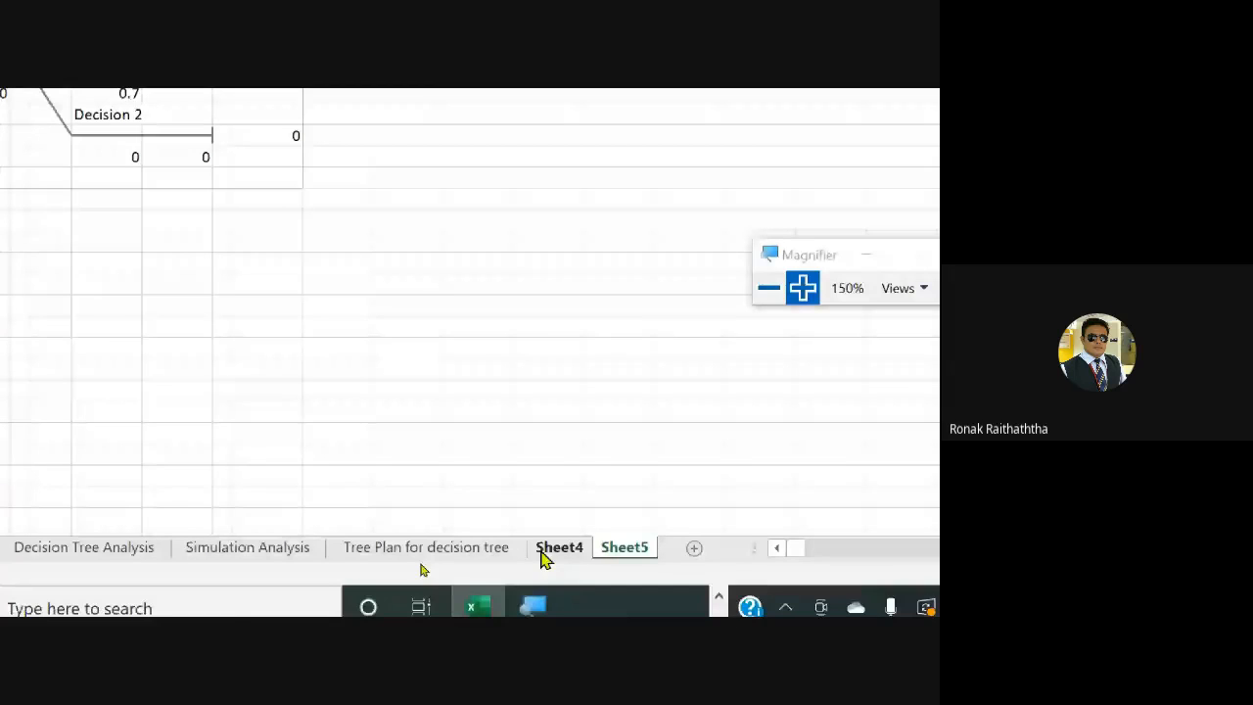
left_click(556, 547)
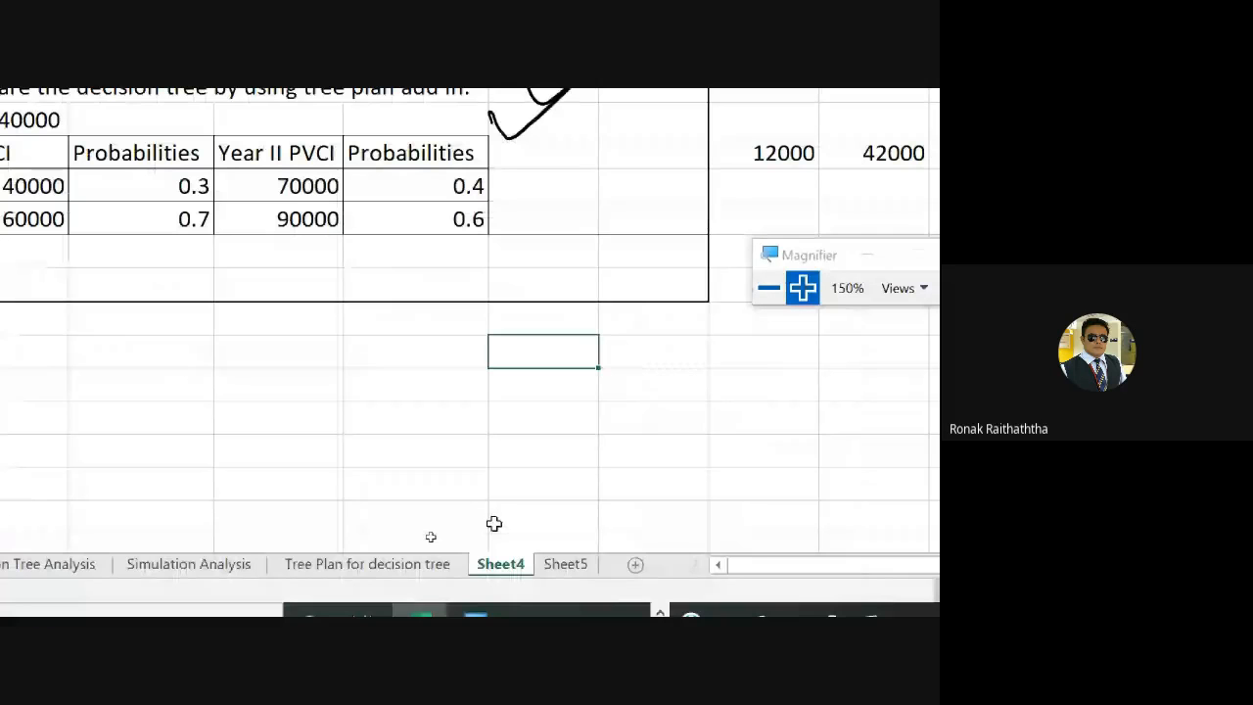
left_click(566, 564)
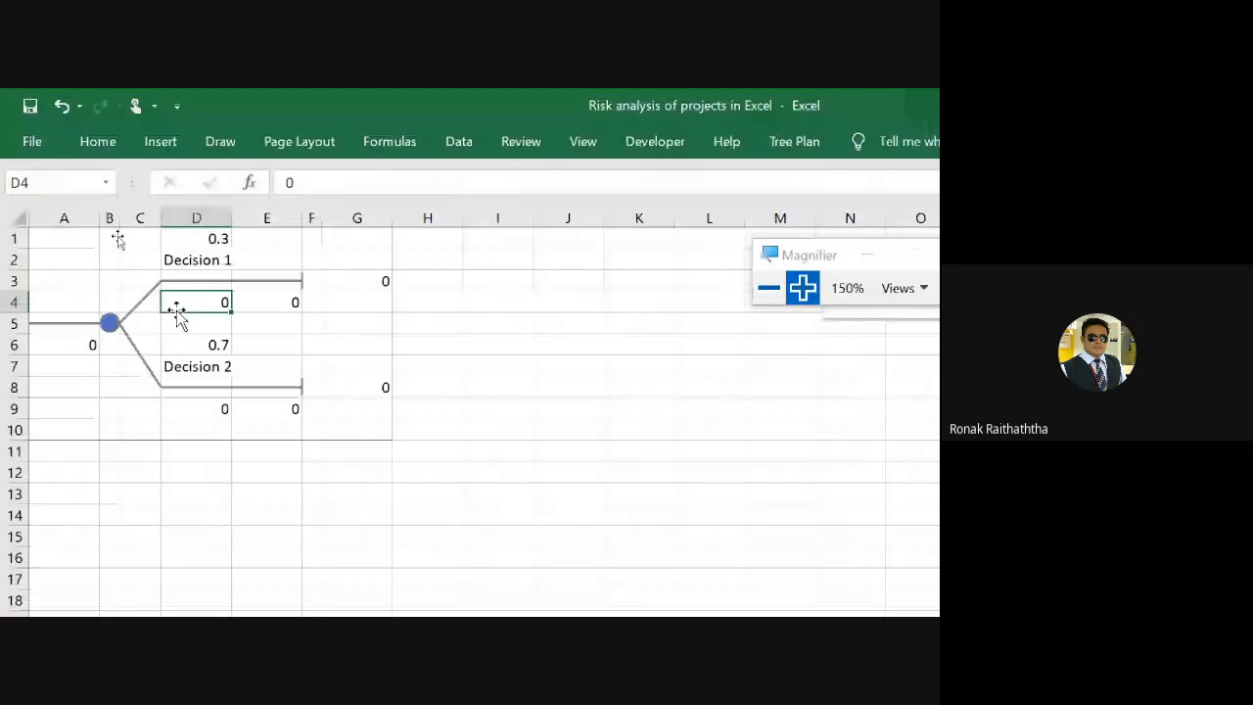
type("40000")
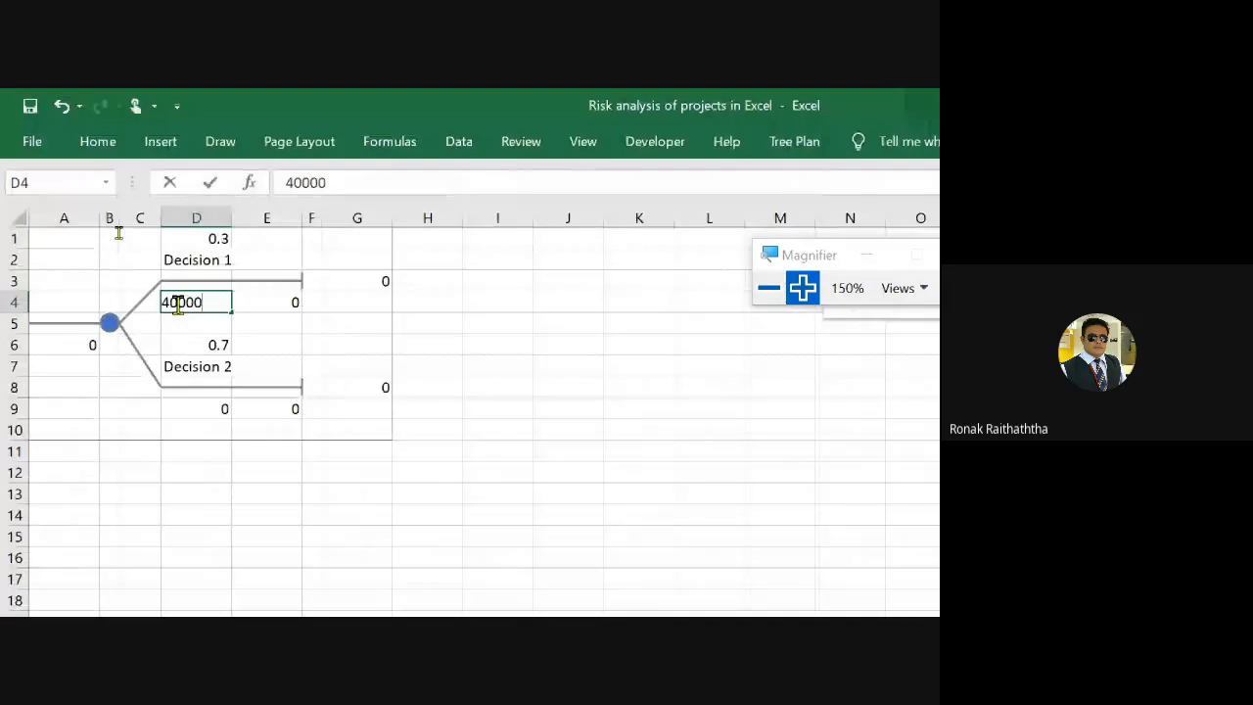
key("Return")
Enter 60000 as the Decision 2 branch's cash flow in D9.
key("Down")
key("Down")
key("Down")
key("Down")
type("60000")
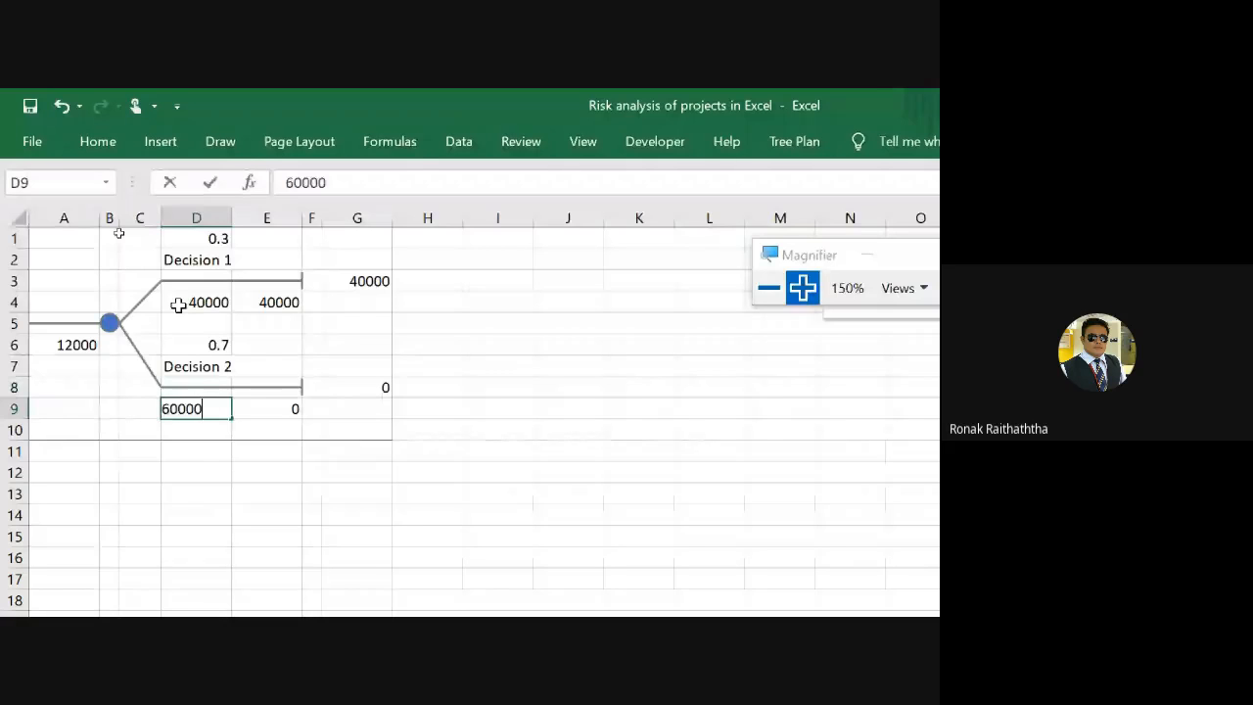
key("Return")
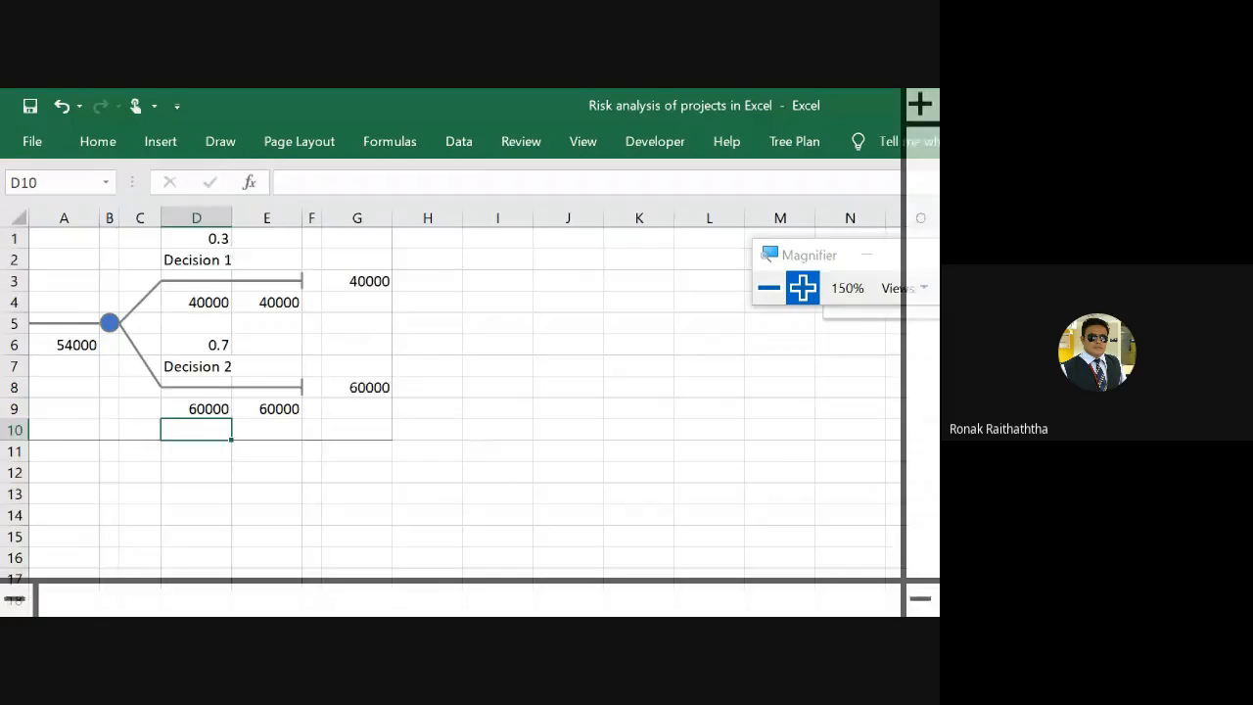
Try inserting an event node at the end of the Decision 1 branch in F3.
scroll(359, 333, "up", 1)
scroll(359, 334, "up", 1)
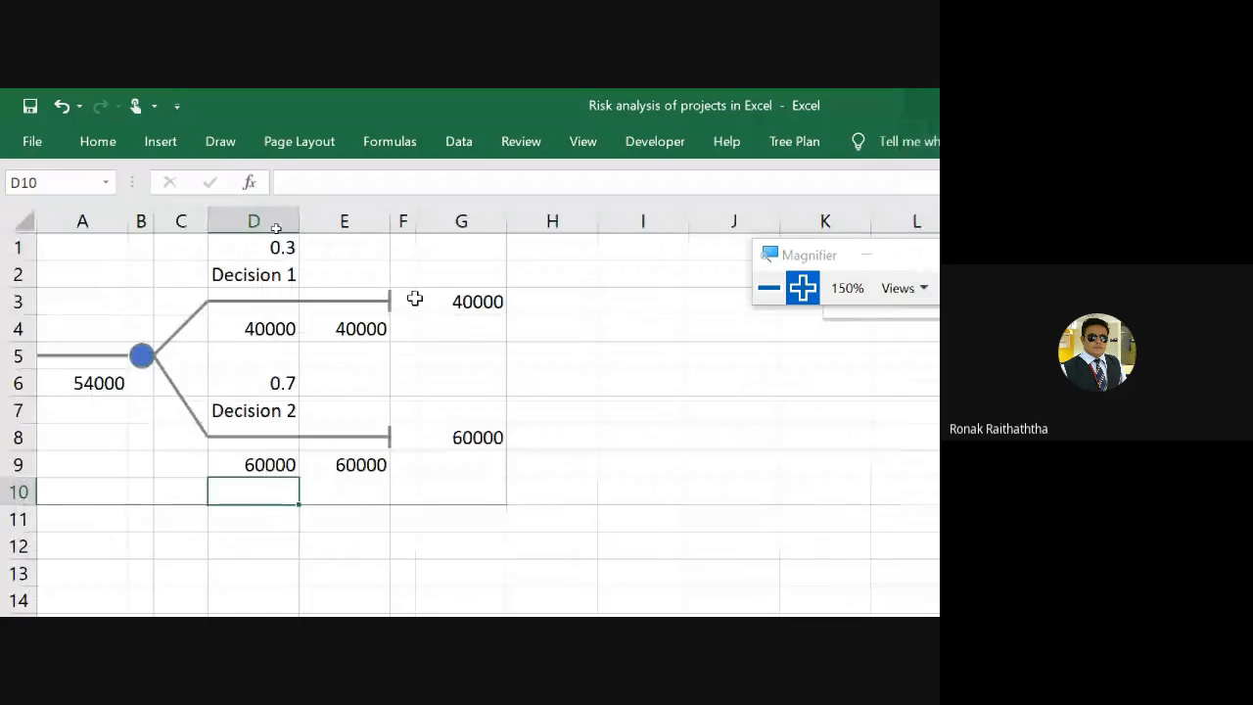
left_click(401, 303)
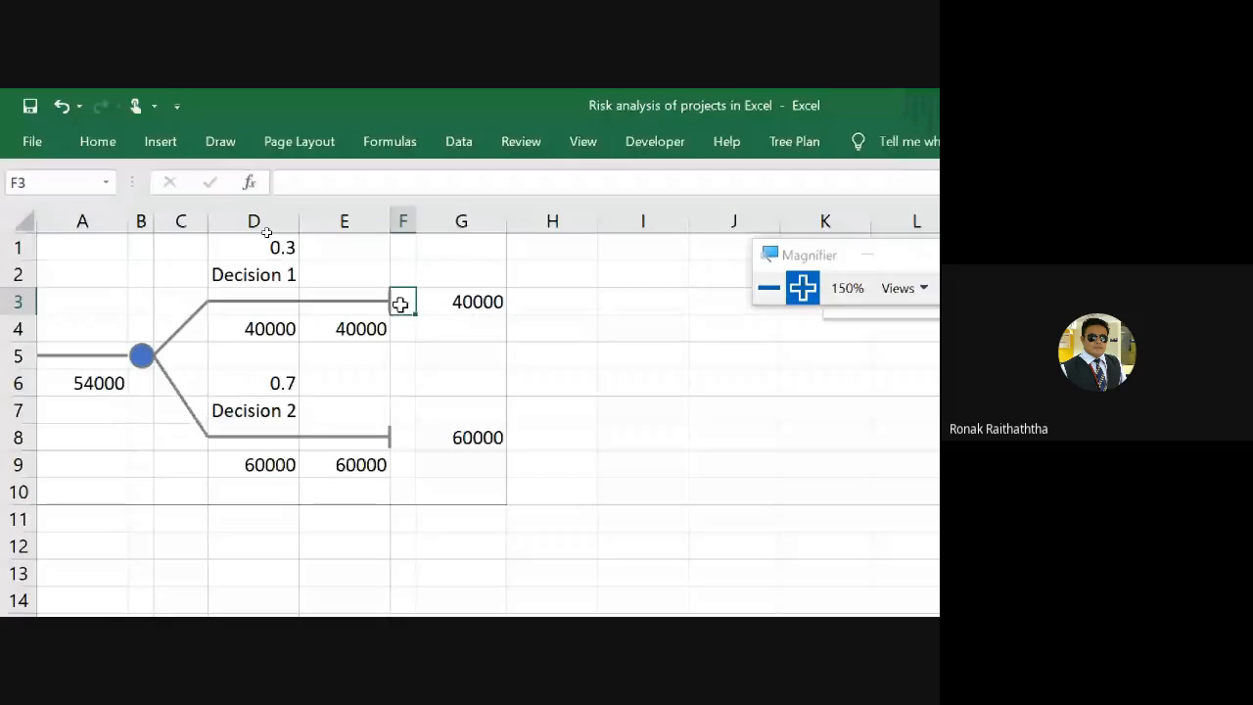
left_click(821, 139)
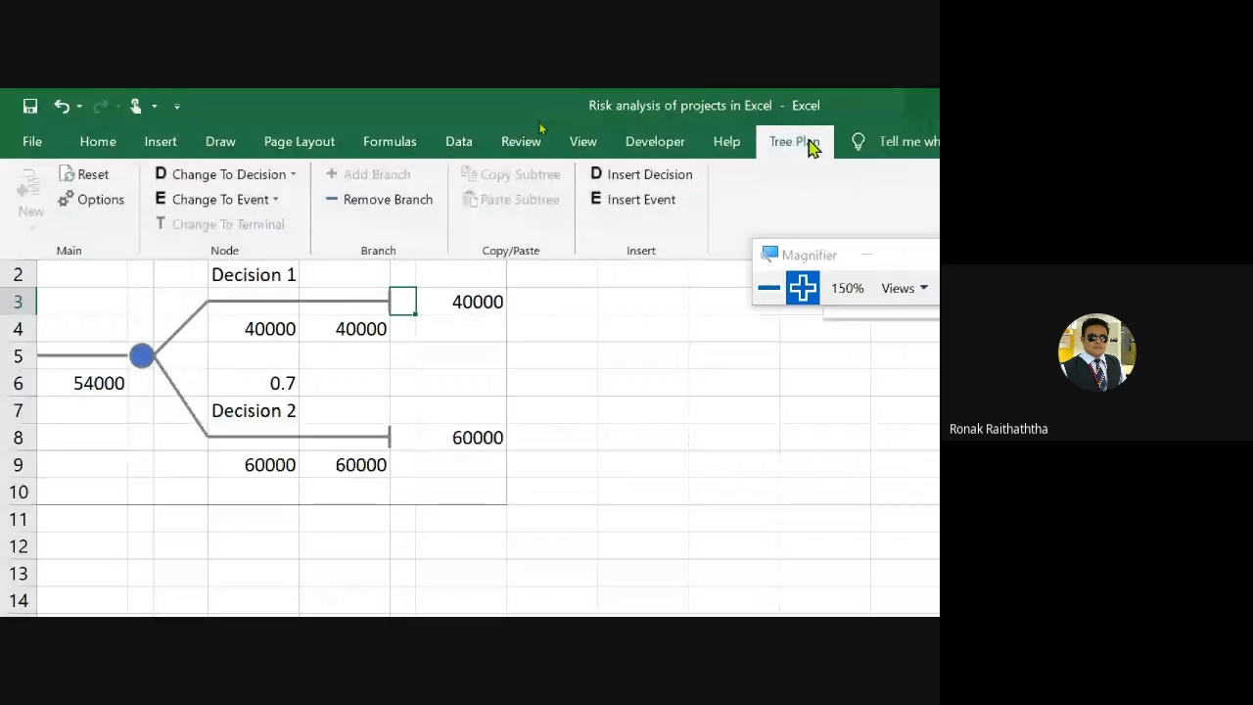
left_click(641, 202)
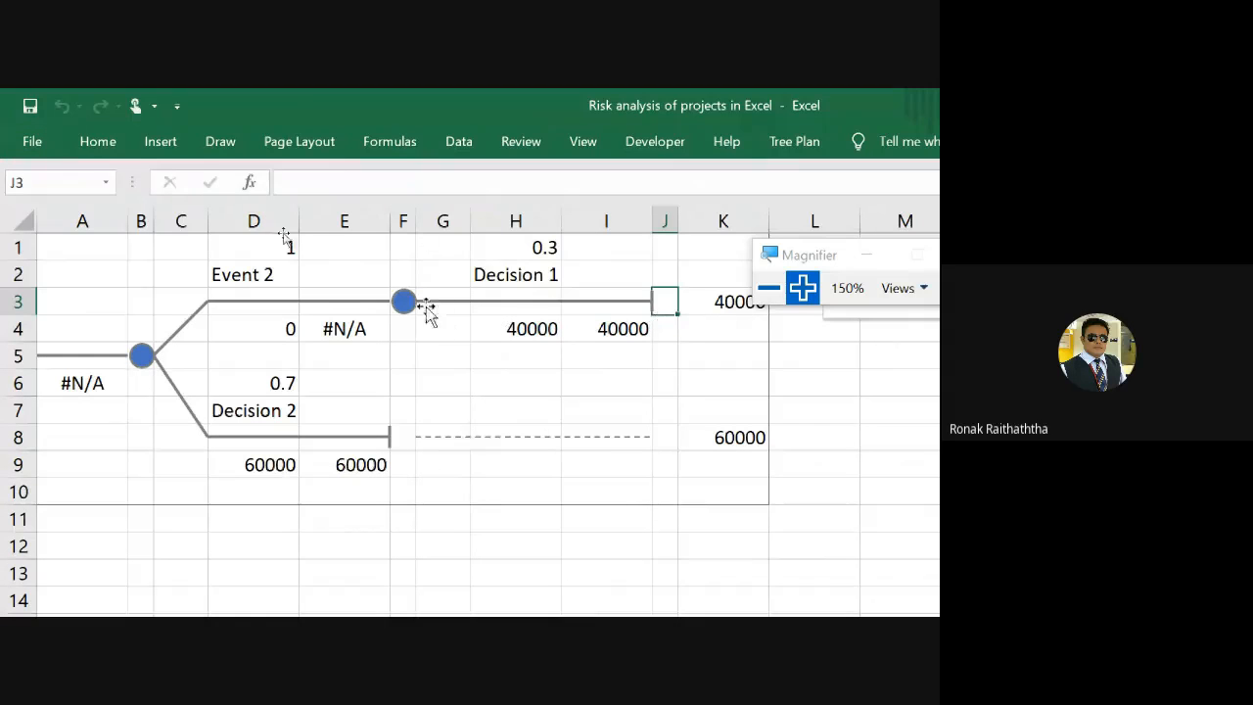
left_click(404, 330)
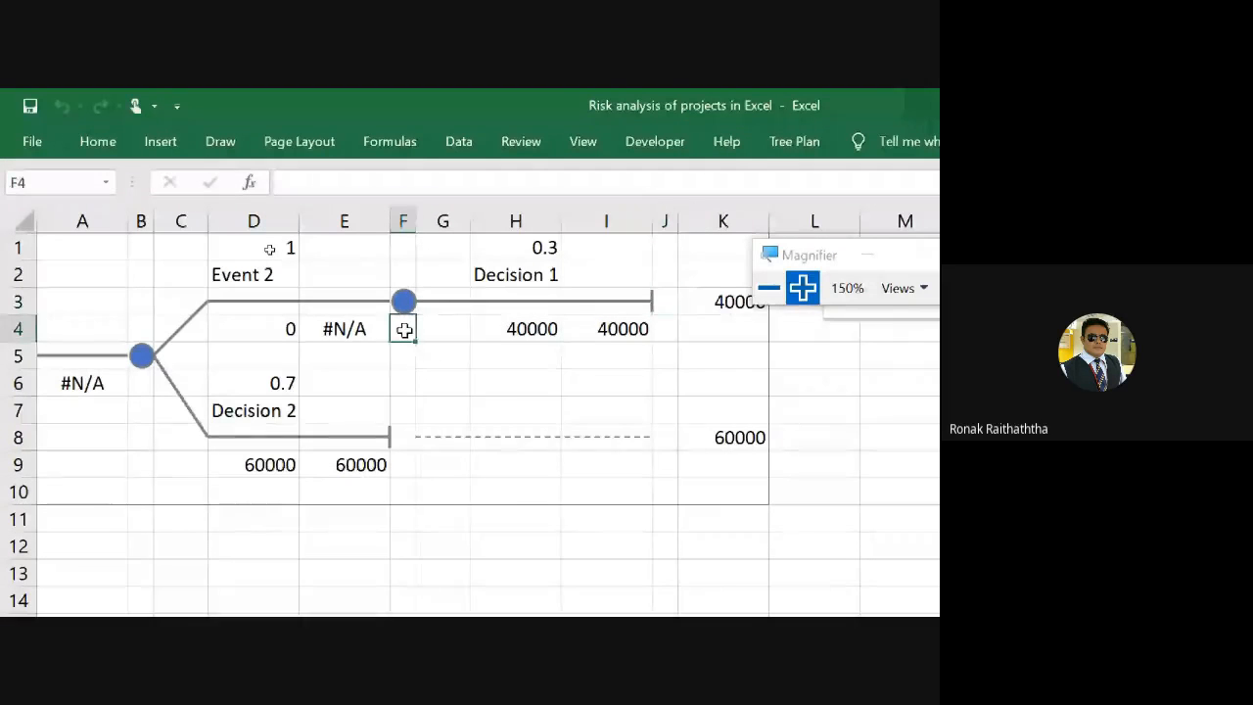
key("Up")
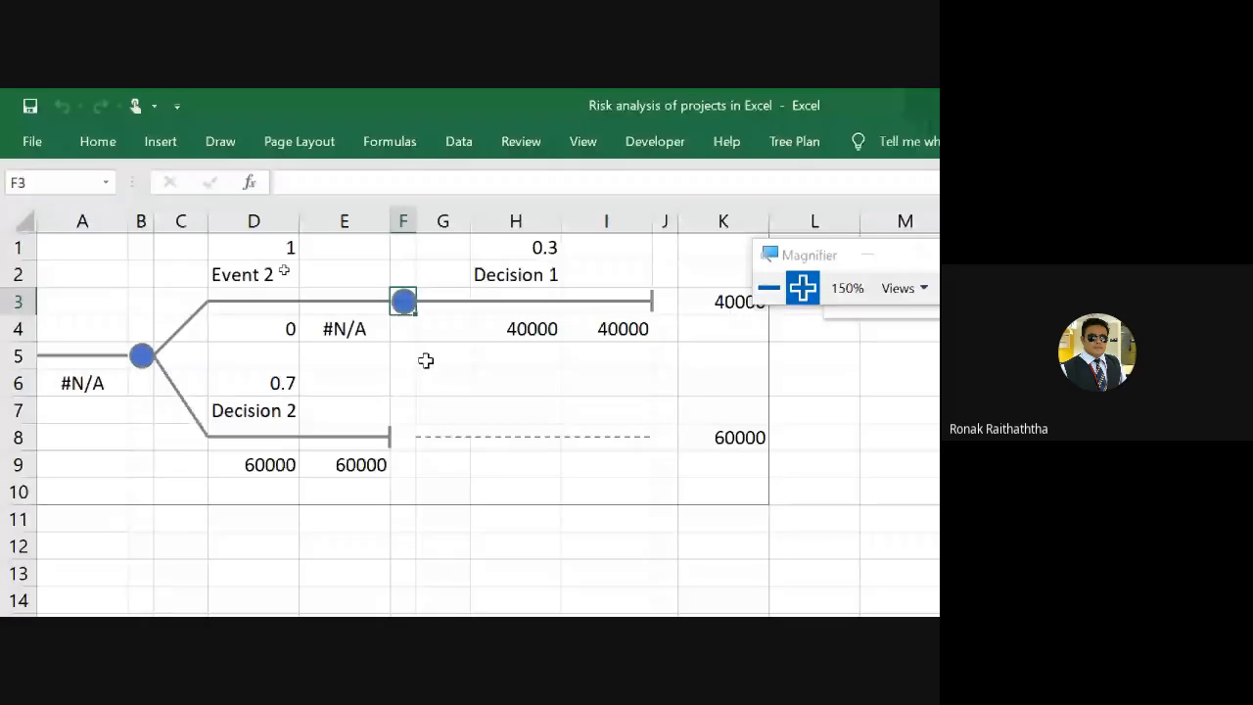
left_click(400, 325)
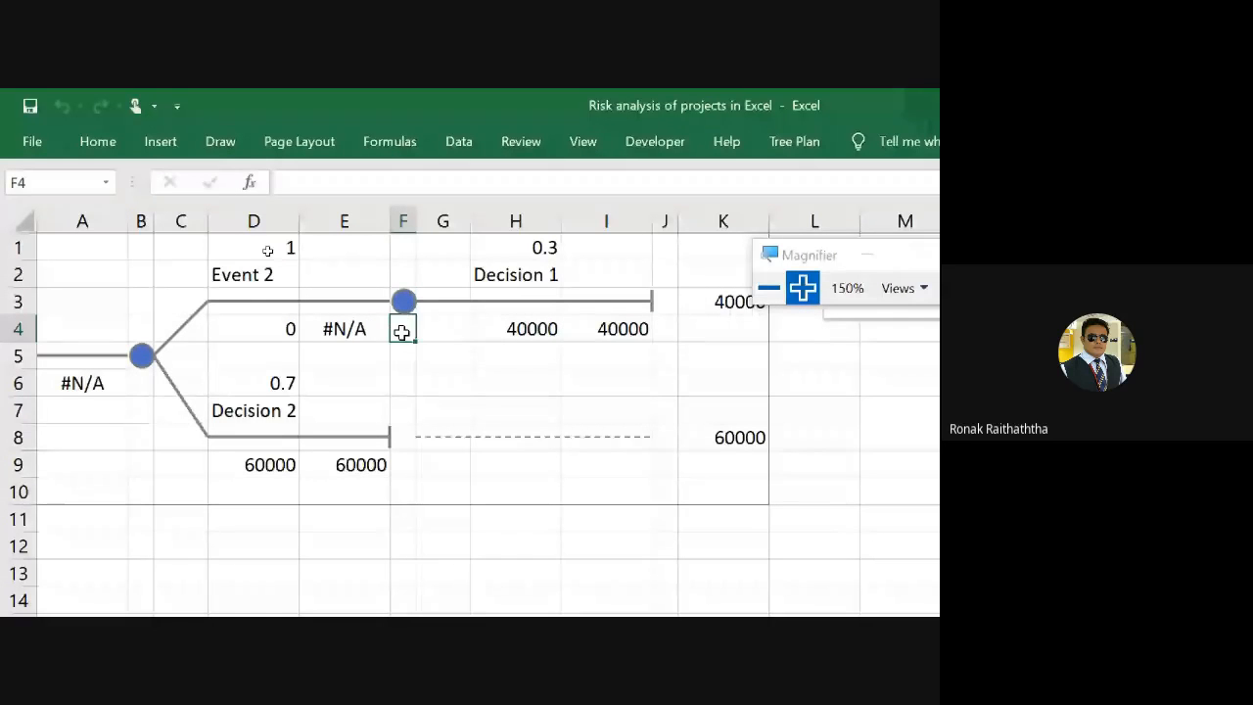
key("Up")
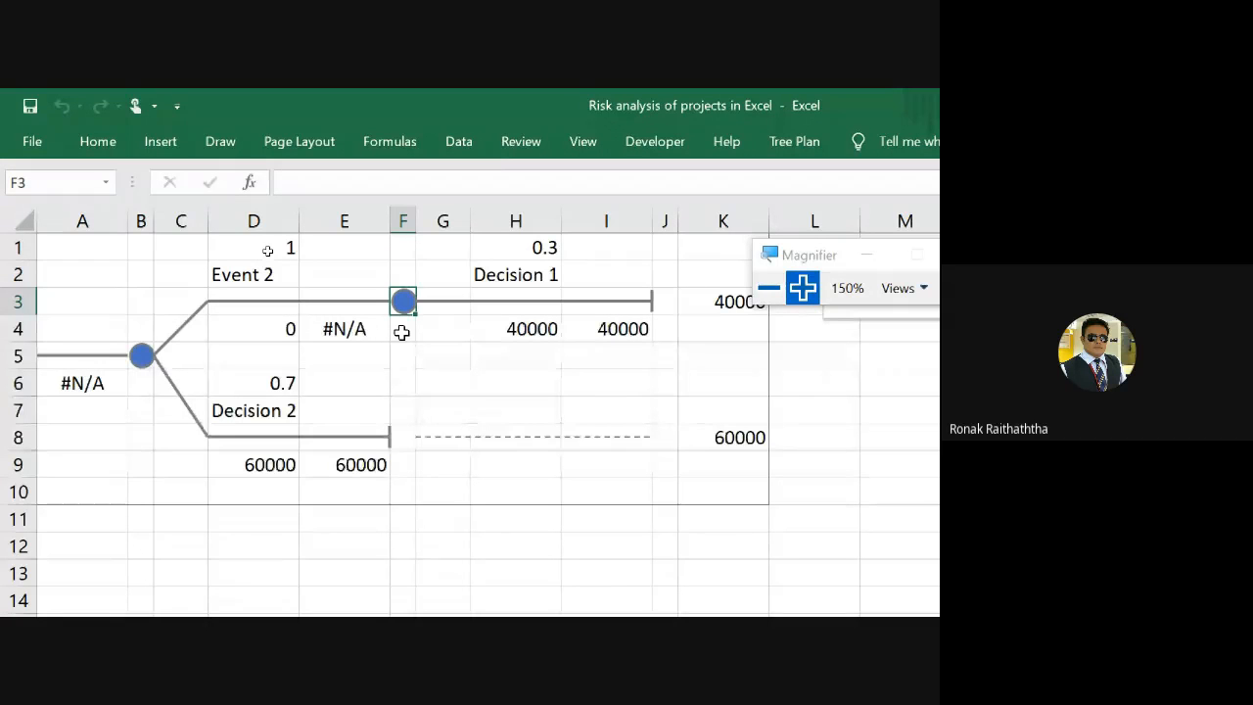
left_click(820, 148)
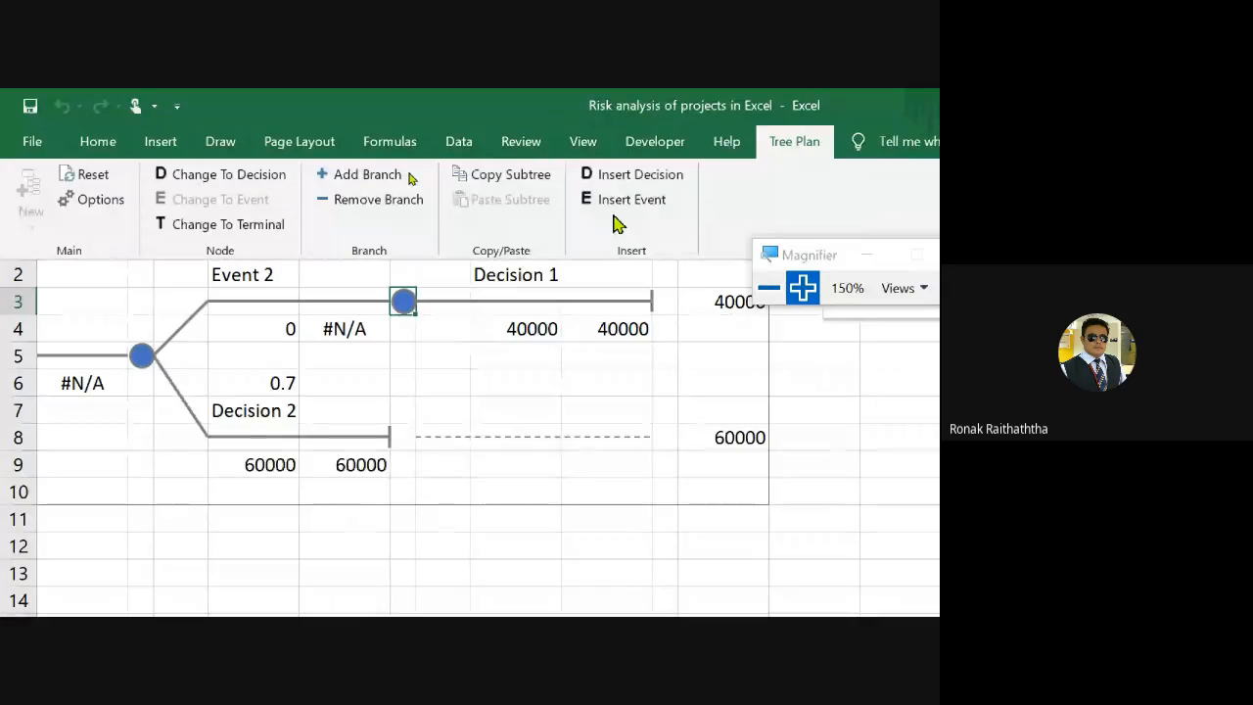
key("ctrl+F1")
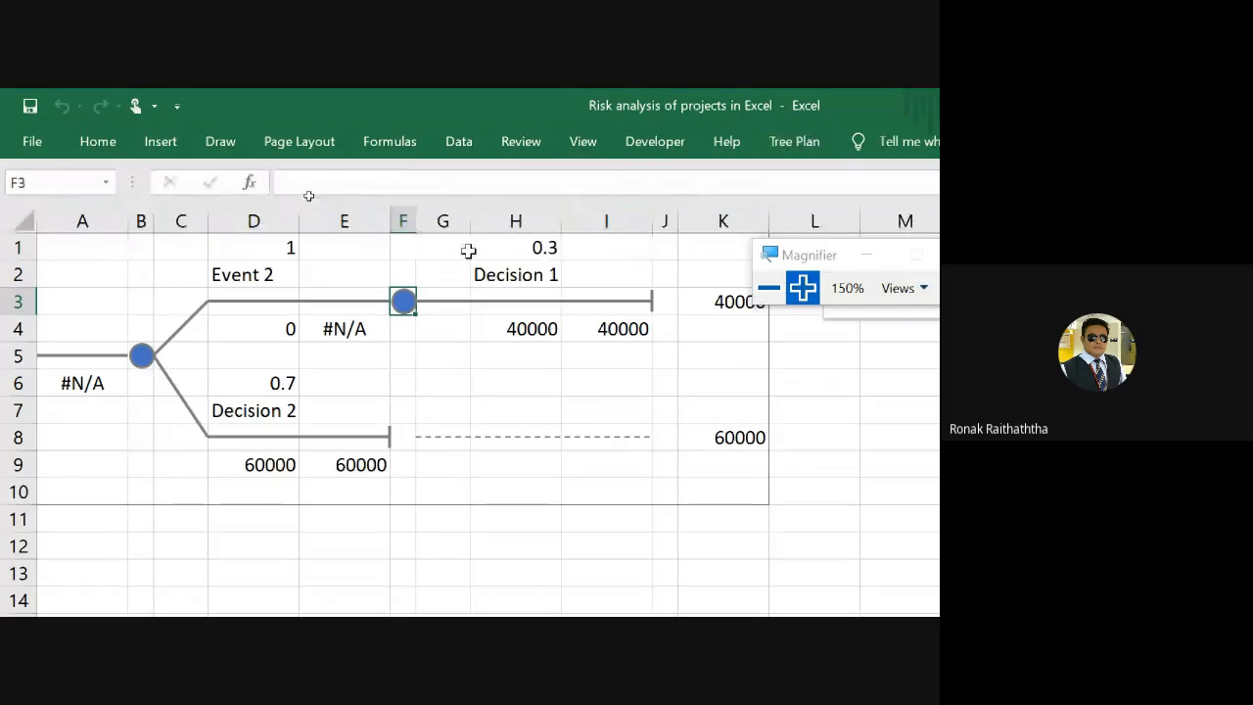
Try deleting columns F to L from the tree sheet, and undo the deletion.
left_click_drag(396, 227, 780, 201)
right_click(664, 223)
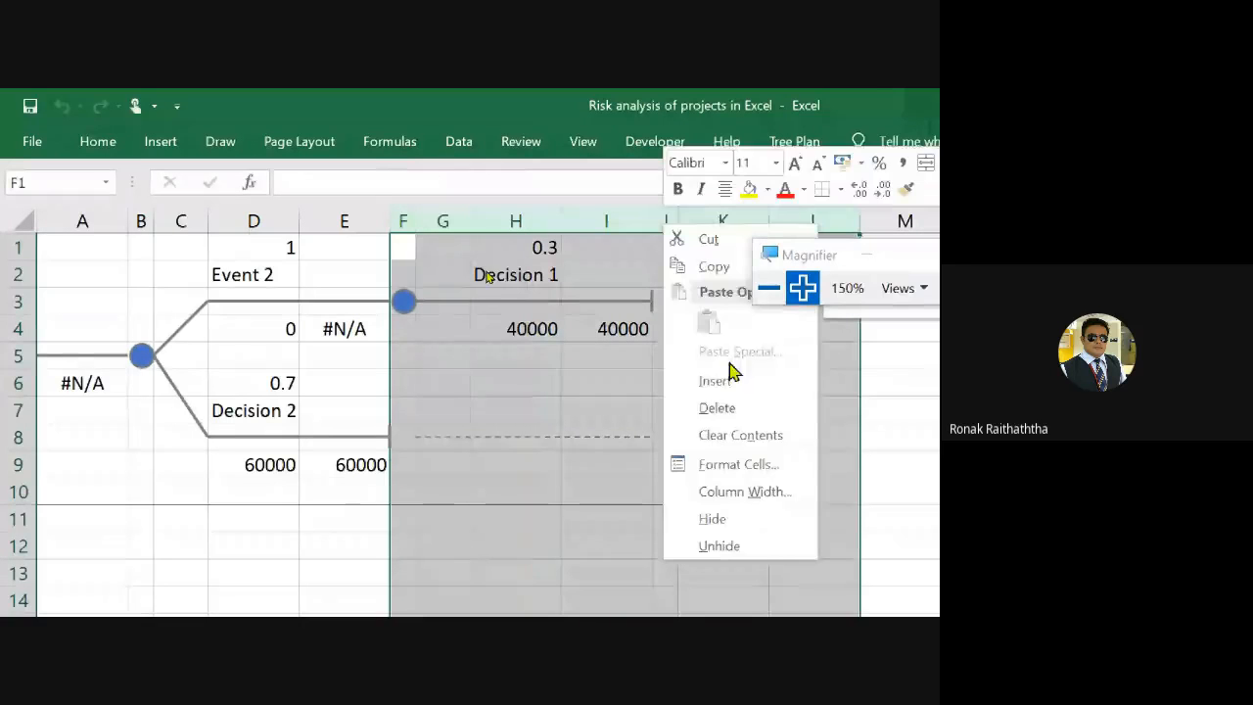
left_click(720, 407)
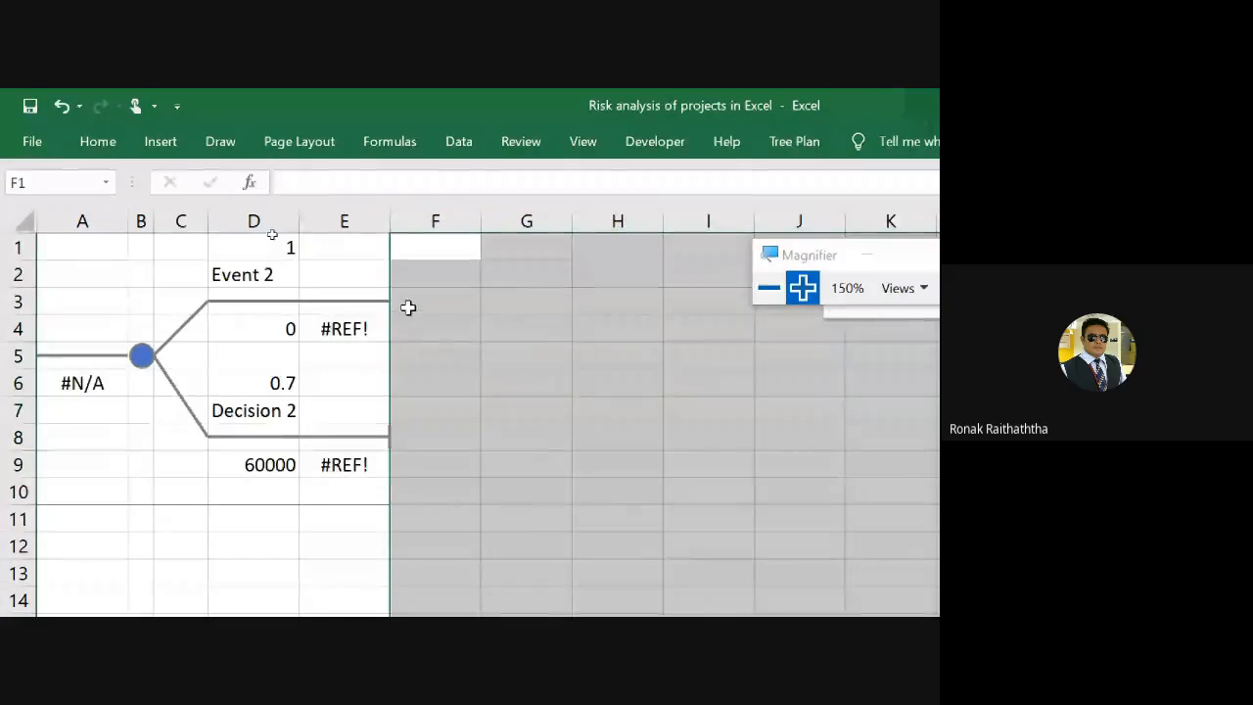
key("ctrl+z")
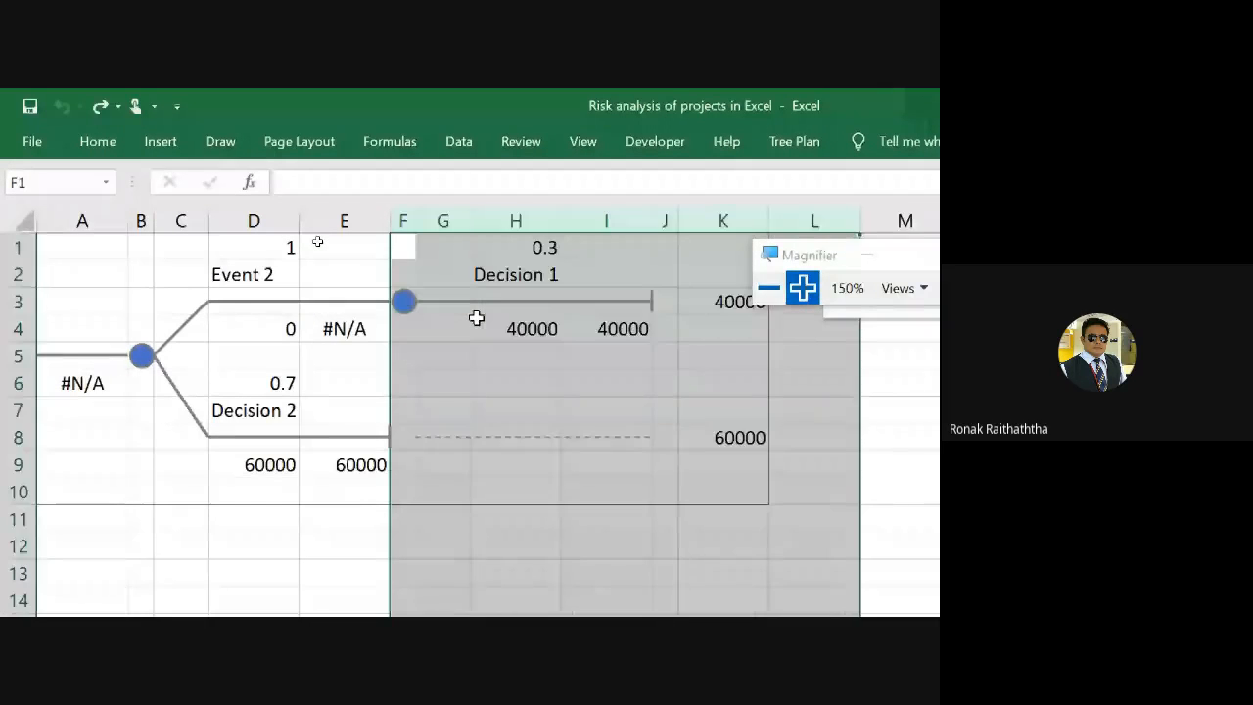
left_click(426, 325)
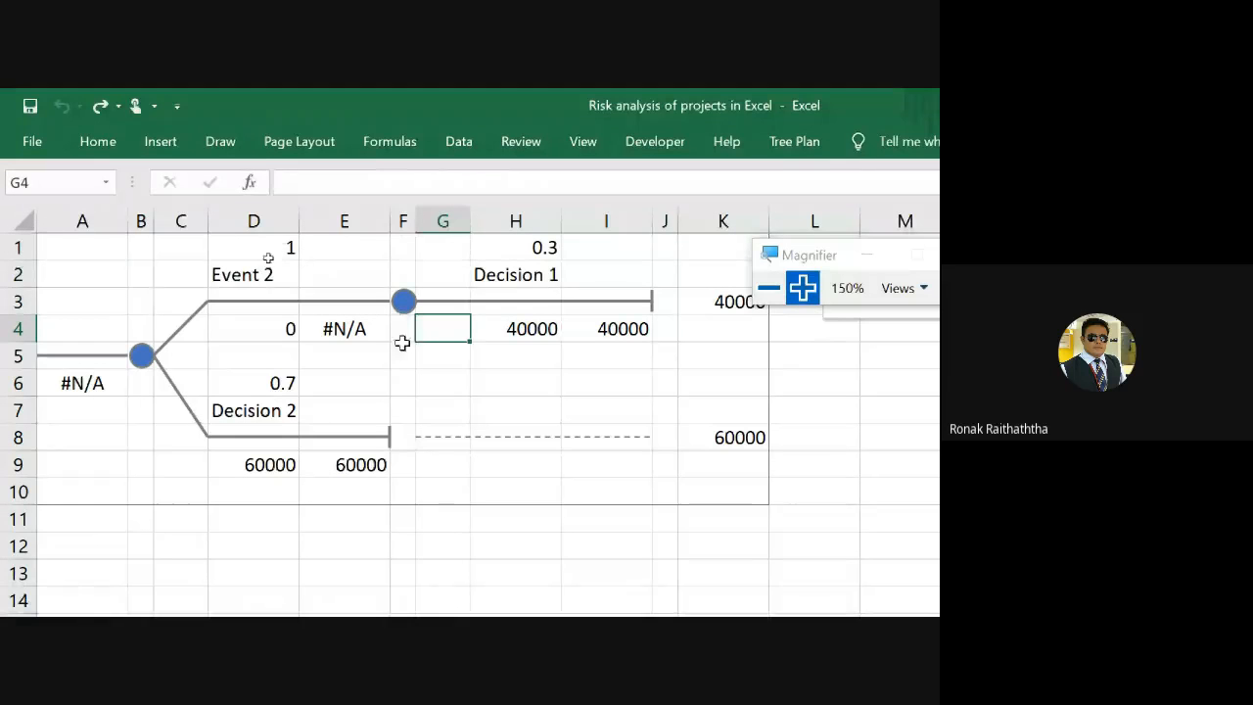
left_click(399, 326)
key("Up")
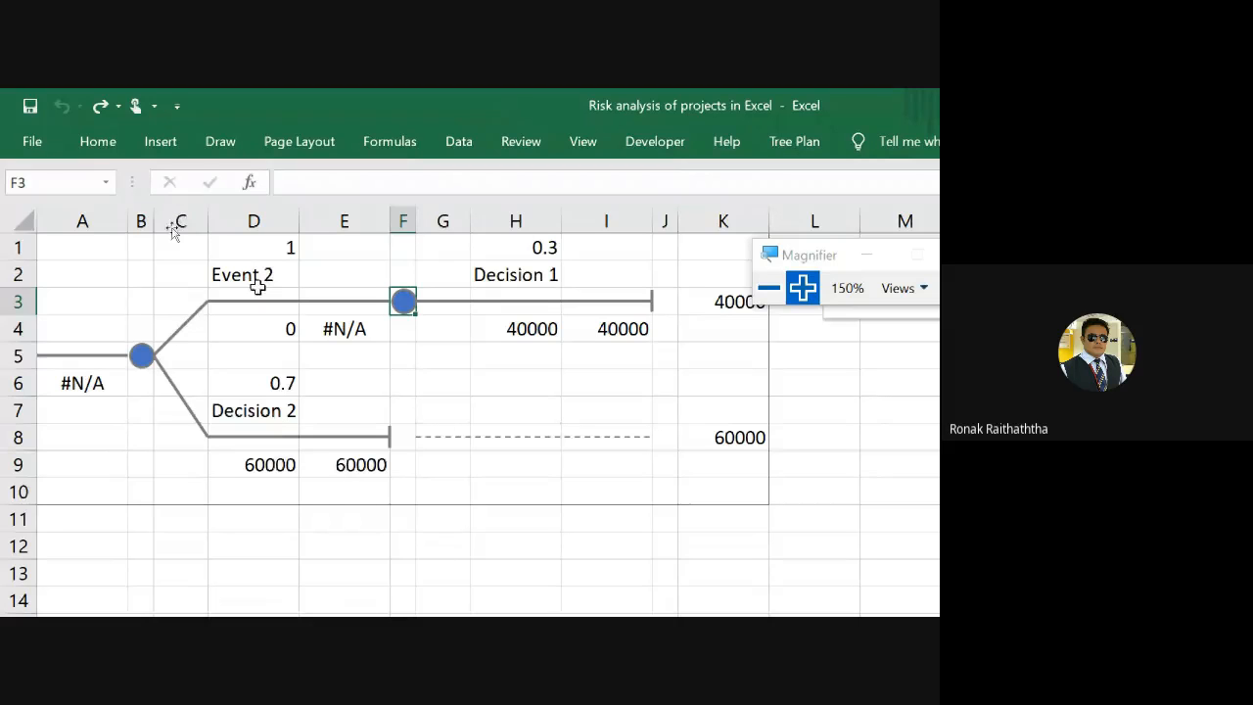
left_click(101, 431)
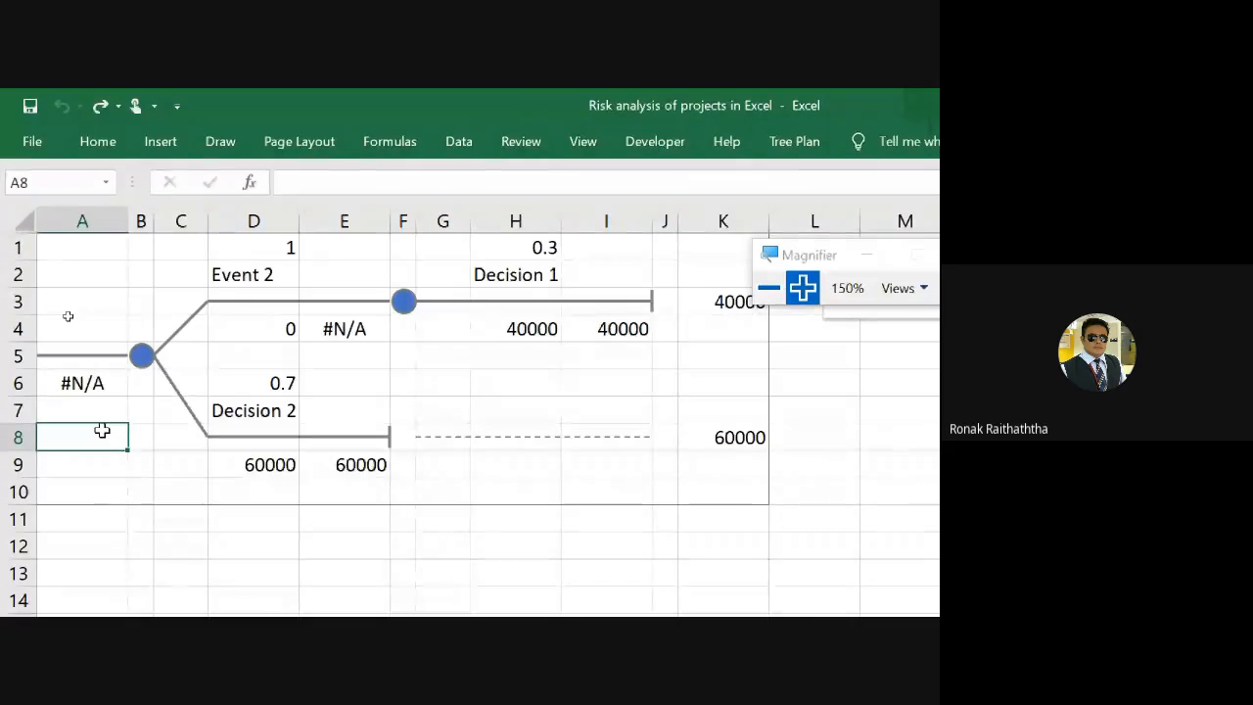
key("Up")
key("Up")
key("Up")
key("Up")
key("Up")
key("Up")
key("Up")
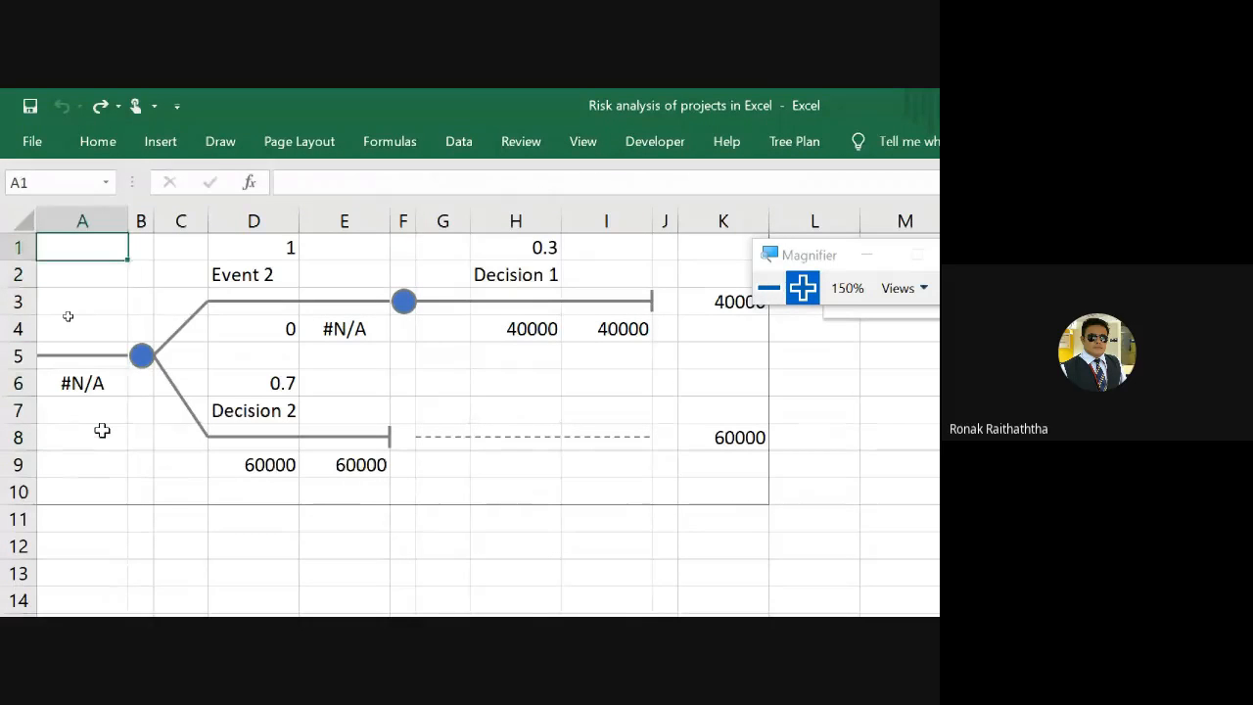
left_click(405, 327)
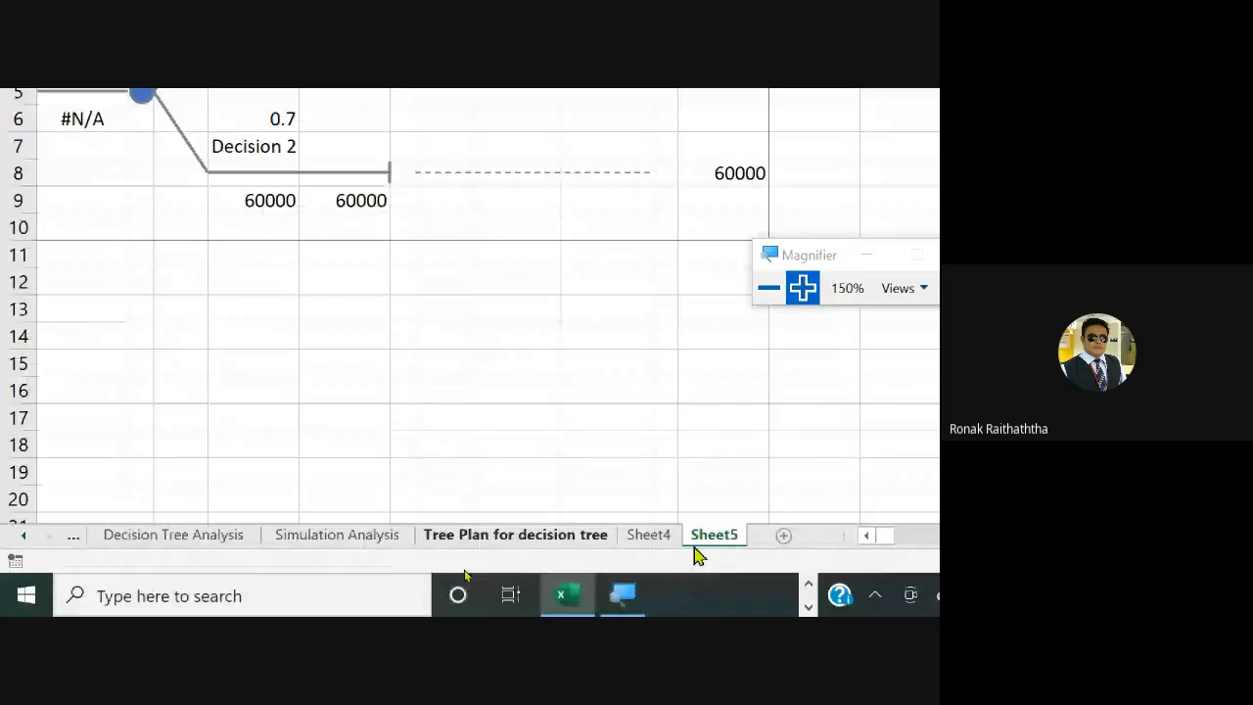
Delete Sheet5 with its faulty decision tree from the workbook.
right_click(697, 555)
key("Escape")
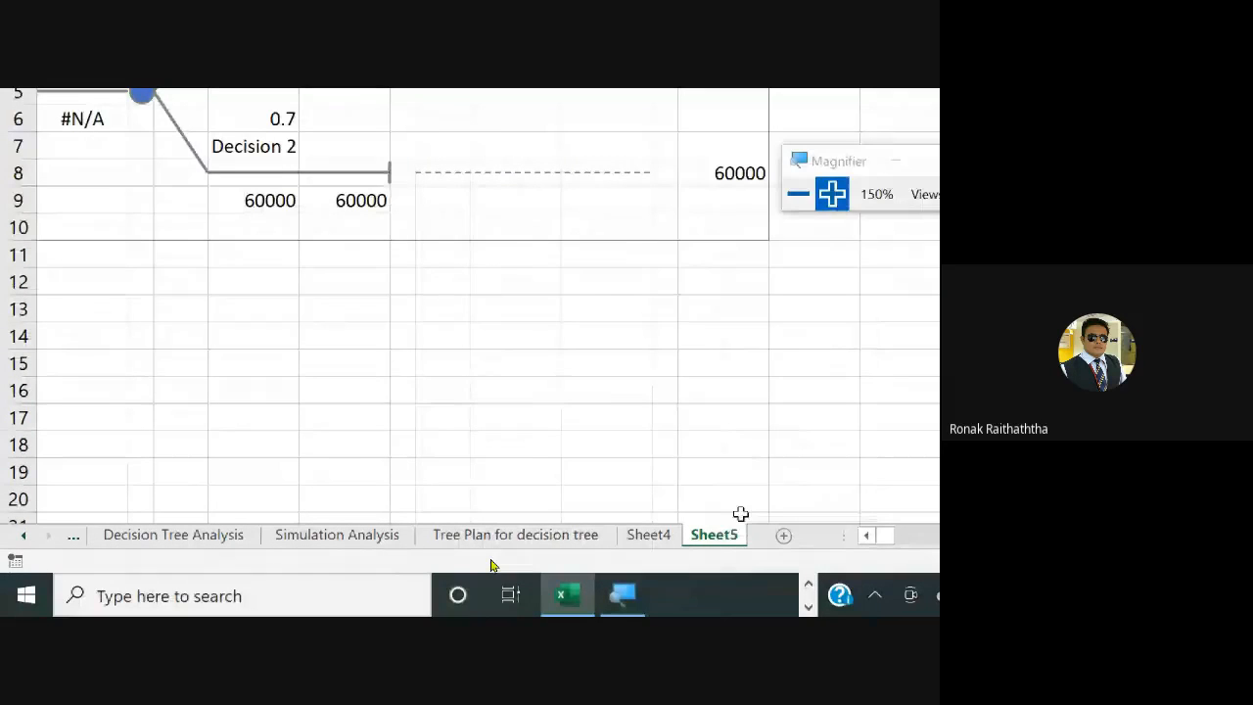
right_click(715, 536)
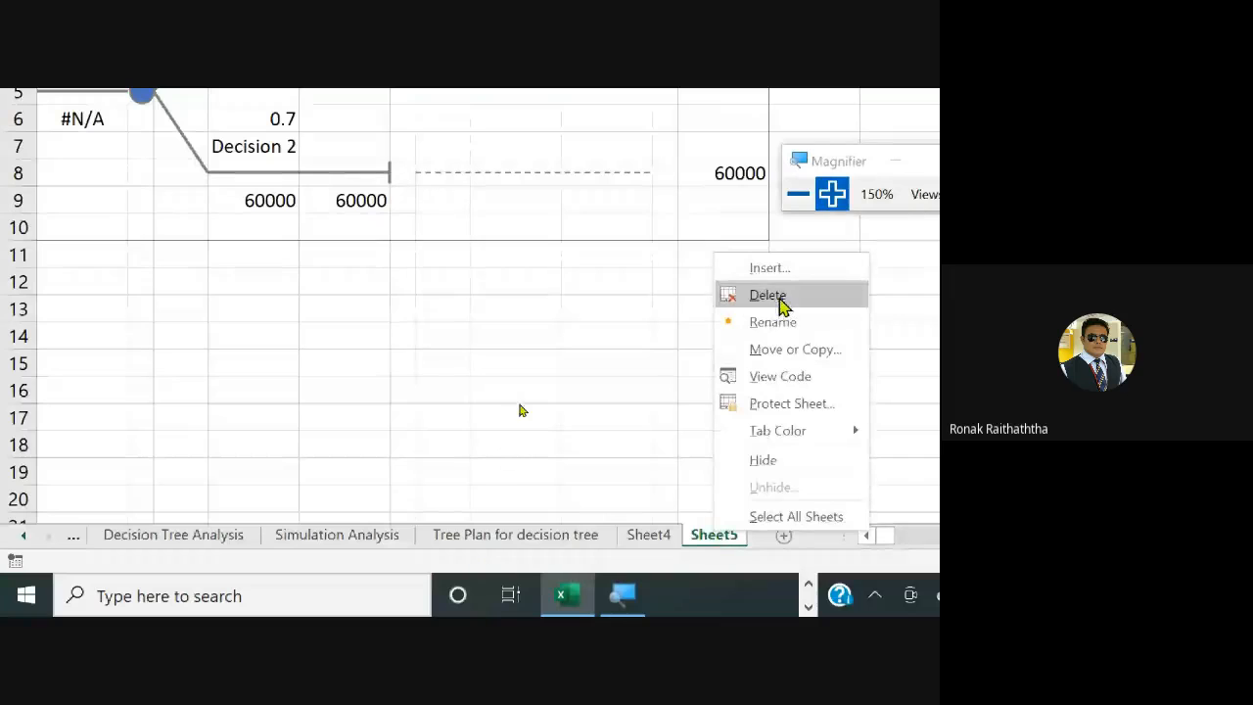
left_click(780, 299)
left_click(665, 272)
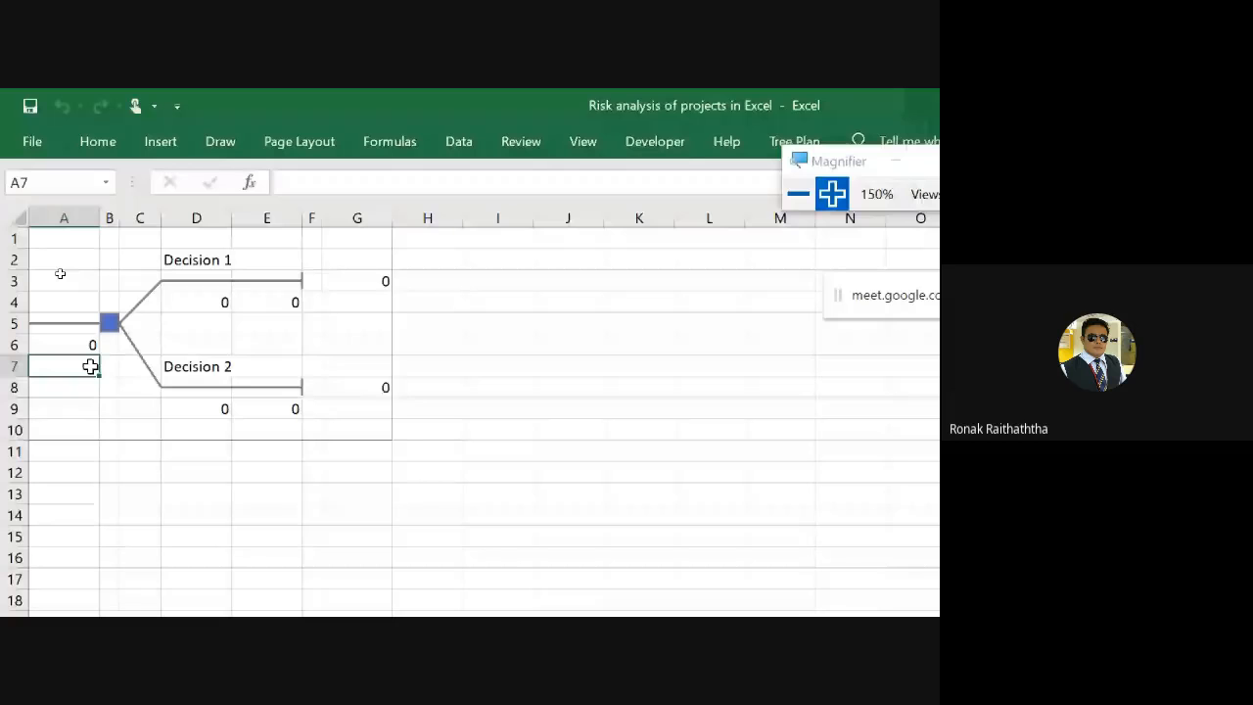
Change the new tree's root decision node in B5 to an event node.
key("Right")
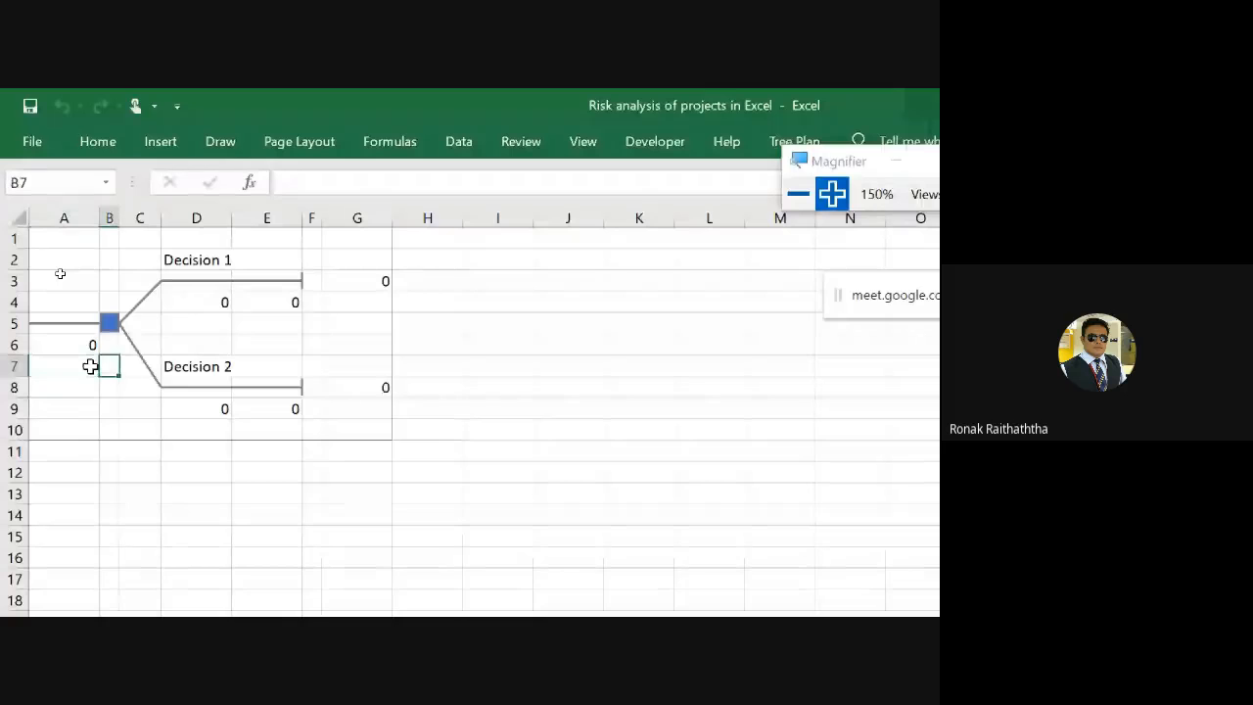
key("Up")
key("Up")
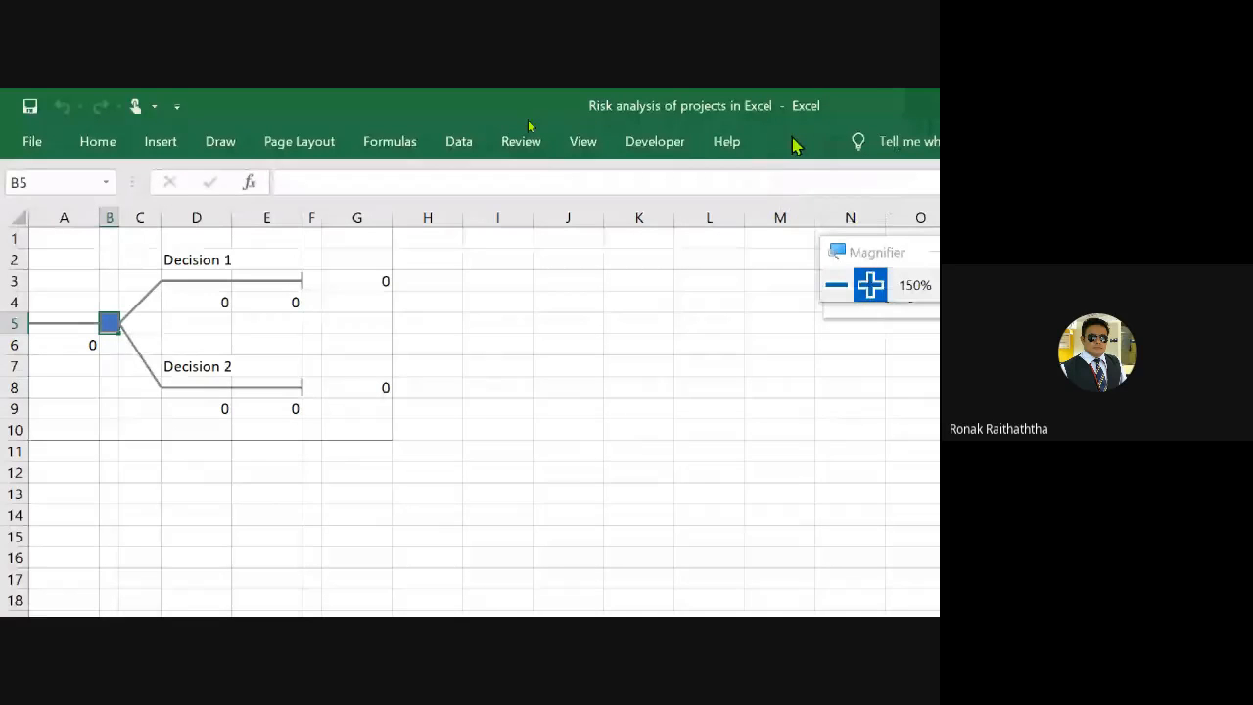
left_click(794, 143)
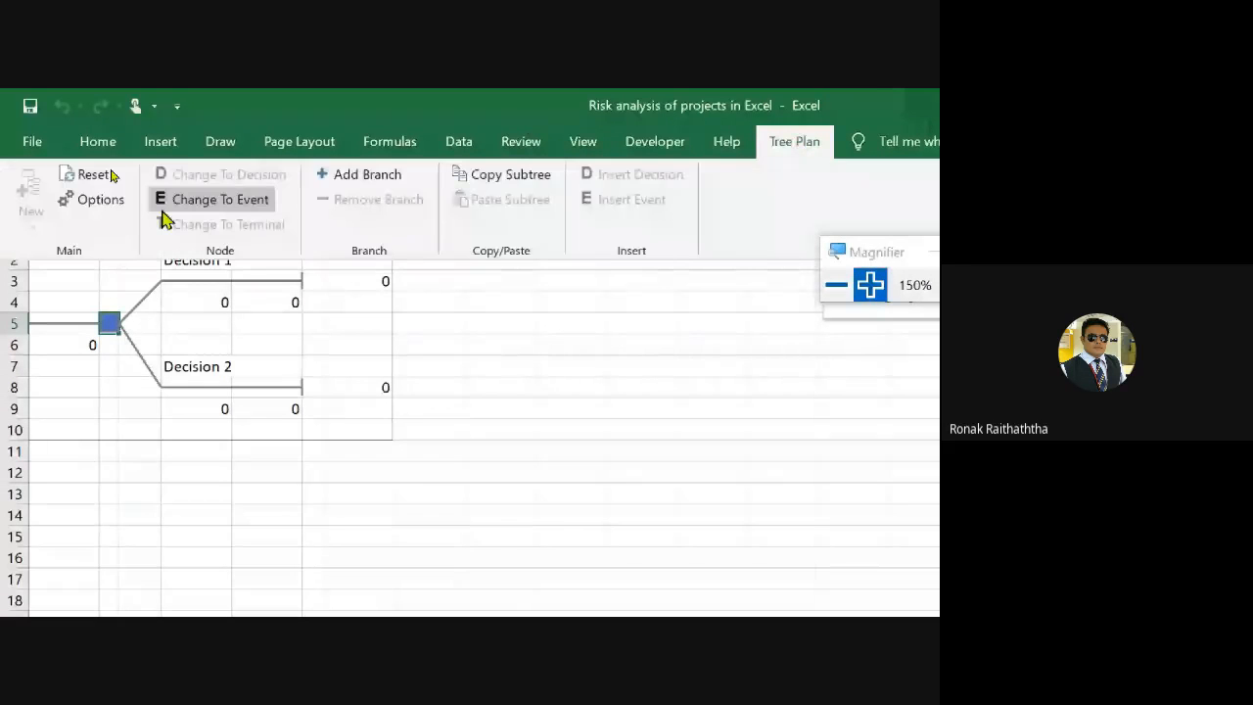
left_click(163, 212)
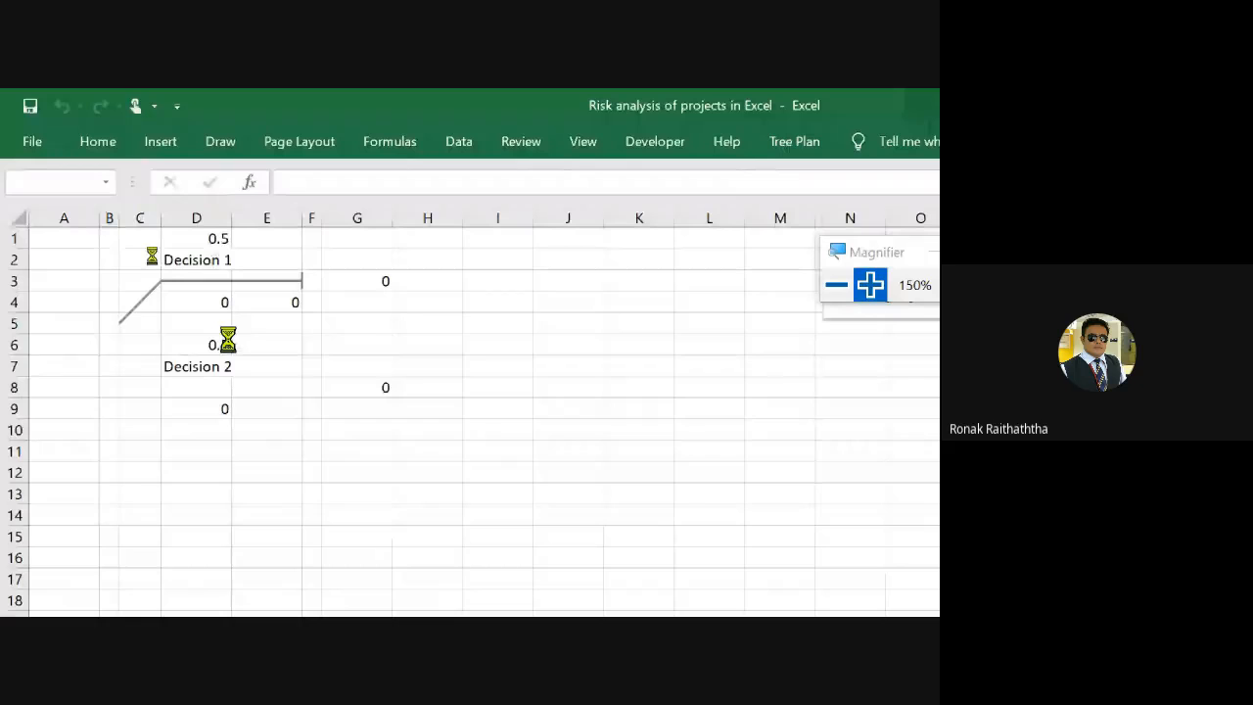
Set the branch probabilities to 0.3 for Decision 1 in D1 and 0.7 for Decision 2 in D6.
left_click(207, 238)
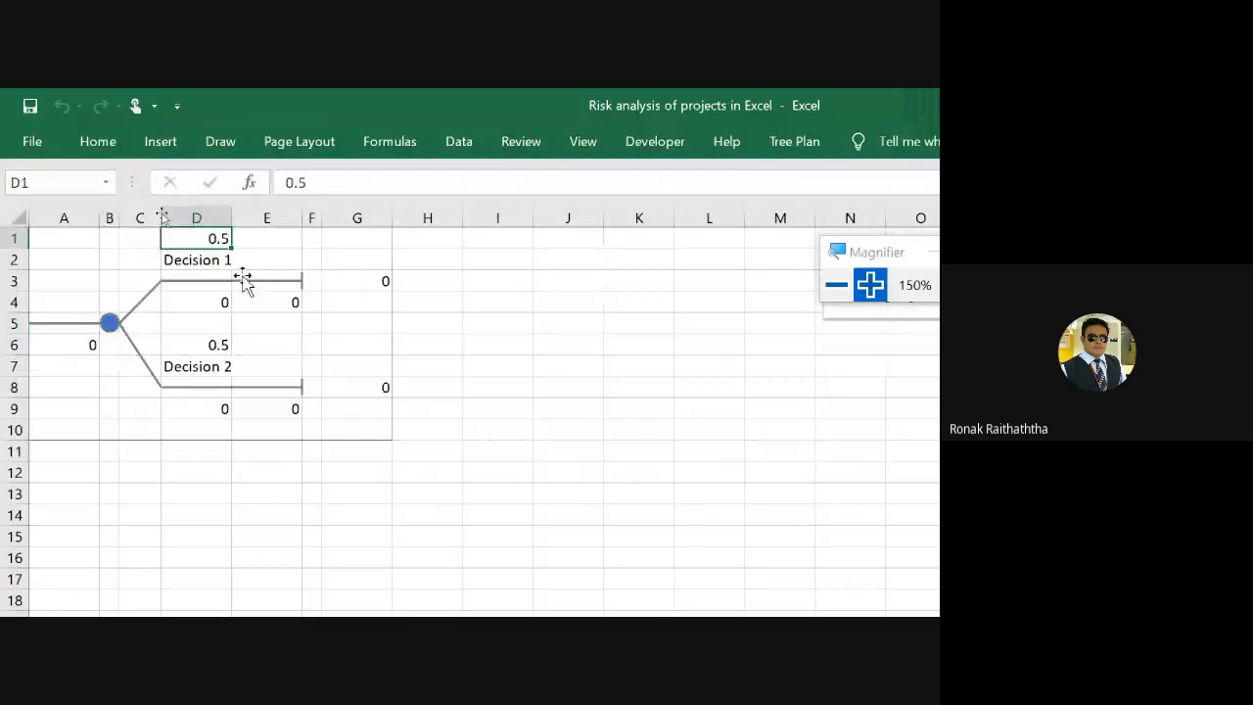
type("0.3")
key("Return")
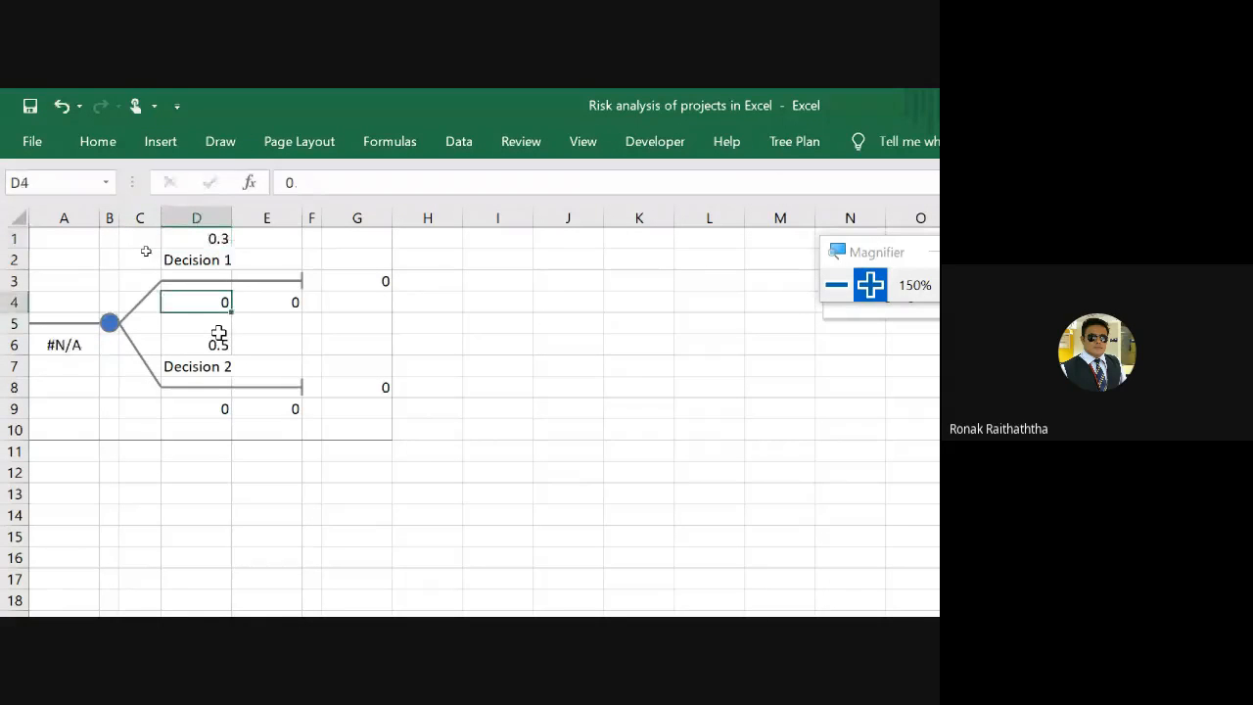
left_click(219, 337)
type("0.7")
key("Up")
Enter the branch cash flows, 40000 for Decision 1 in D4 and 60000 for Decision 2 in D9.
key("Up")
key("Up")
key("Up")
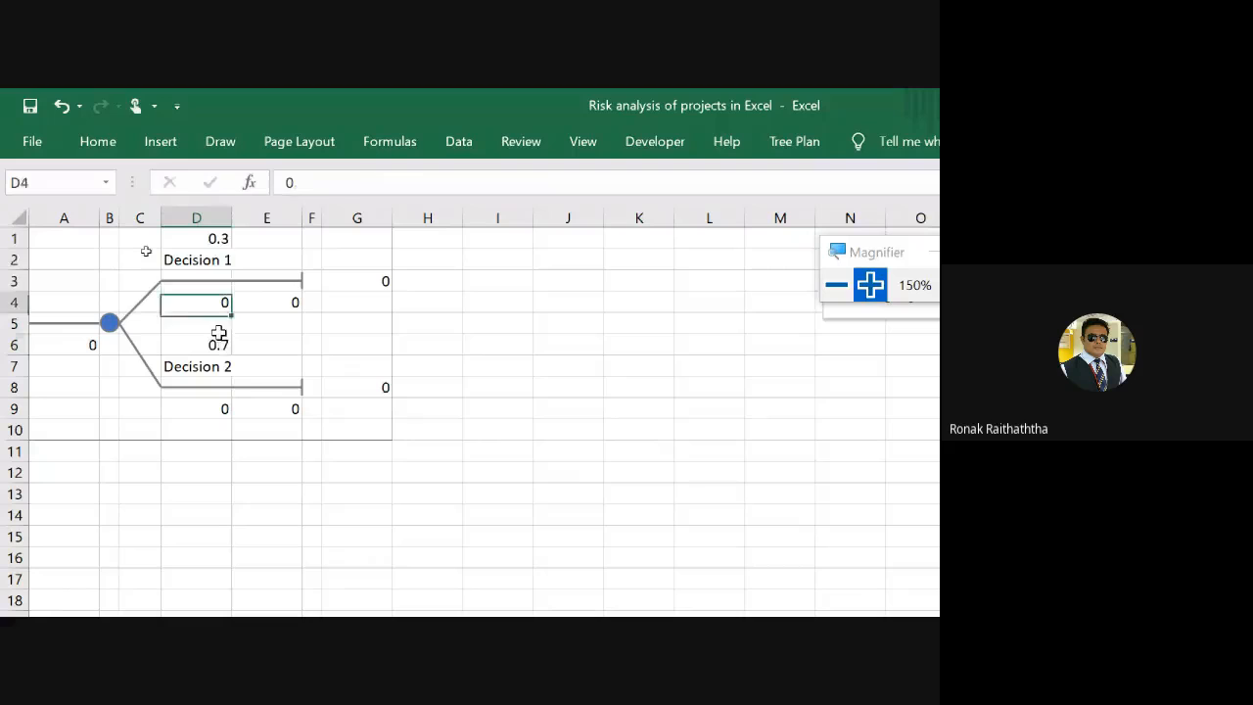
key("Down")
key("Down")
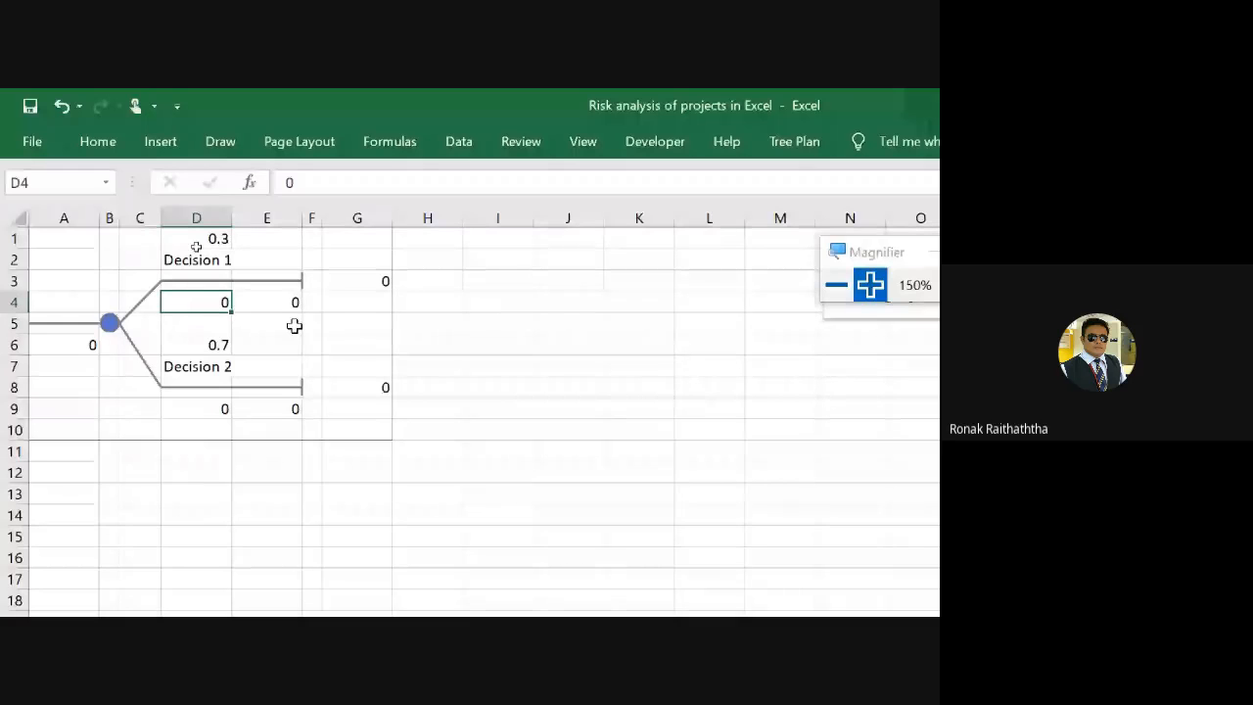
type("40000")
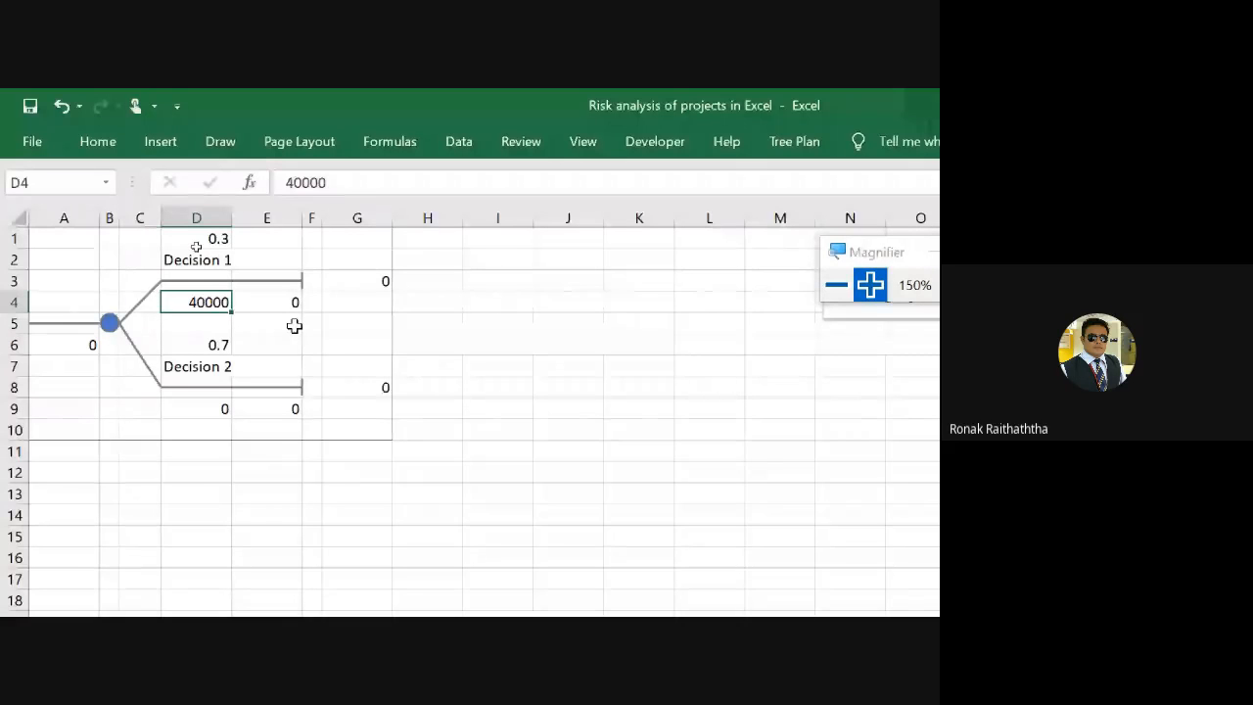
key("Down")
key("Down")
key("Down")
key("Down")
key("Down")
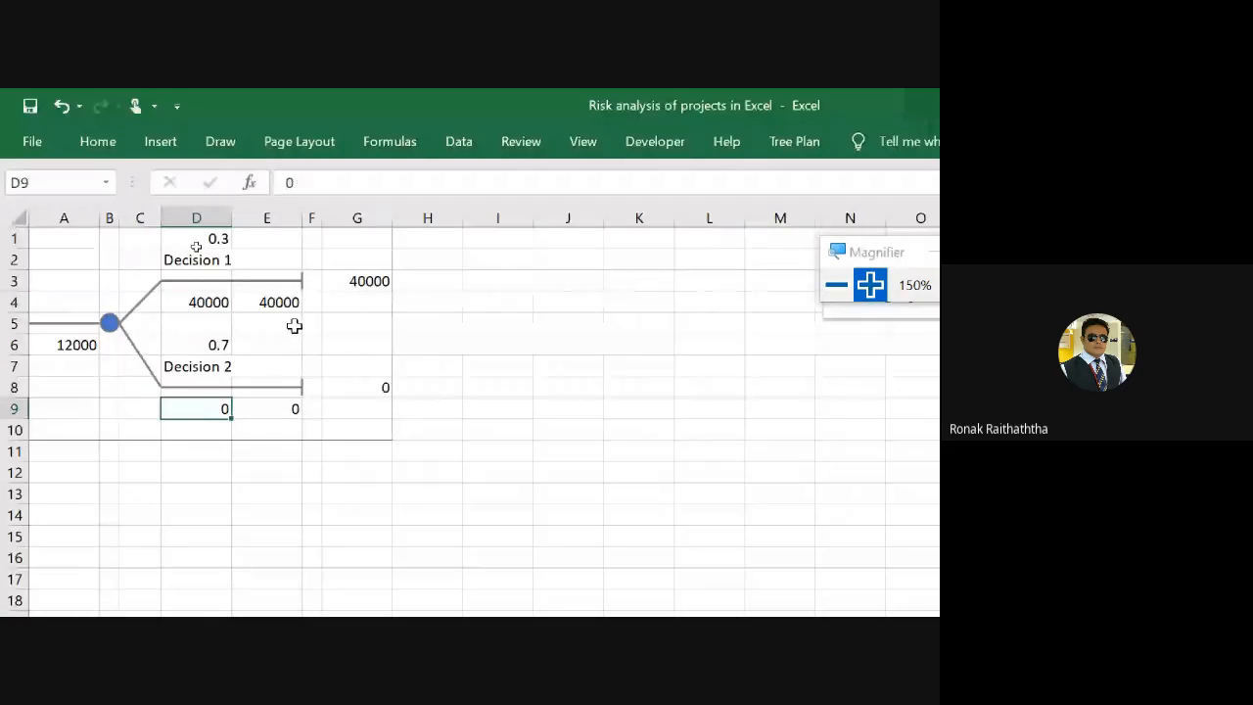
type("60000")
key("Right")
Change the Decision 1 branch's terminal node in F3 to an event node.
key("Up")
key("Up")
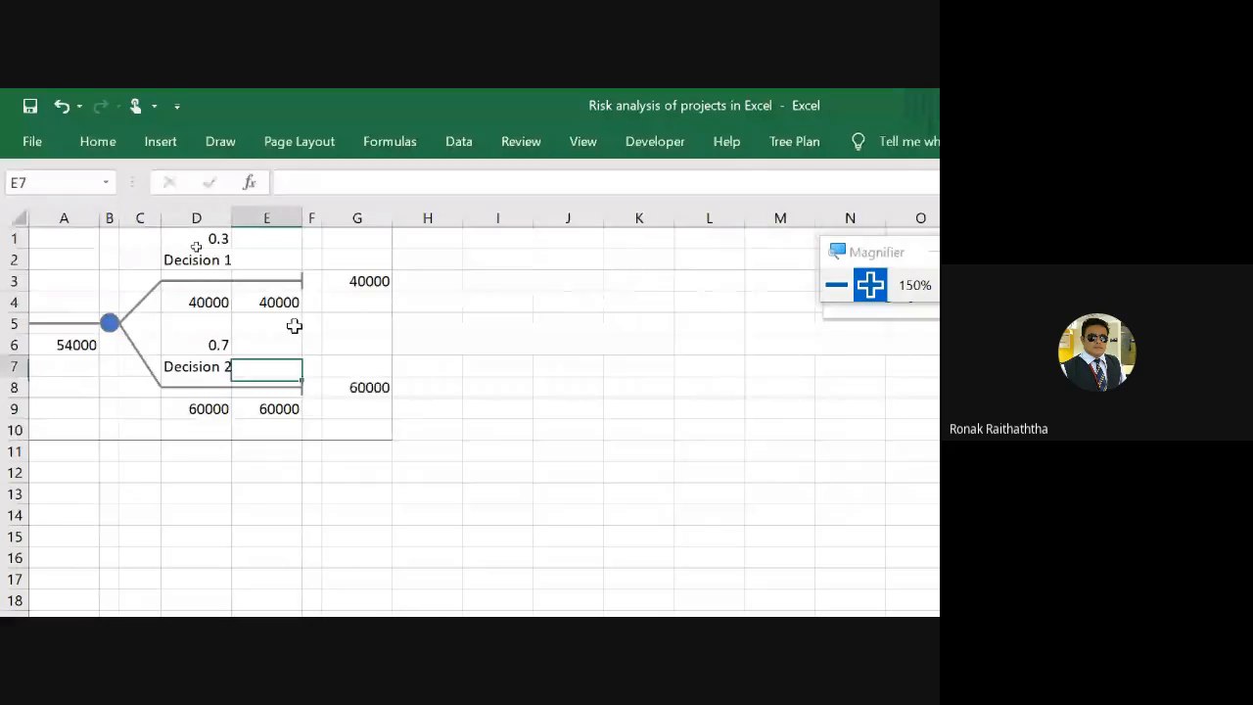
key("Right")
key("Up")
key("Up")
key("Up")
key("Up")
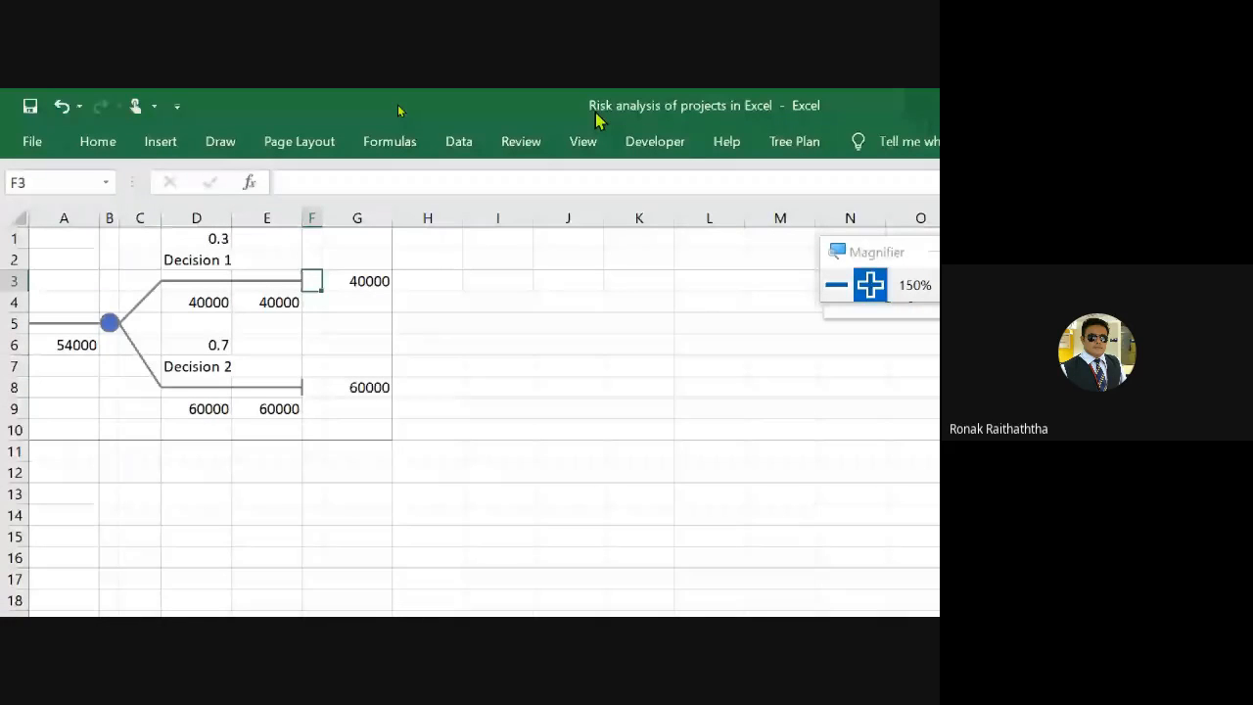
left_click(794, 141)
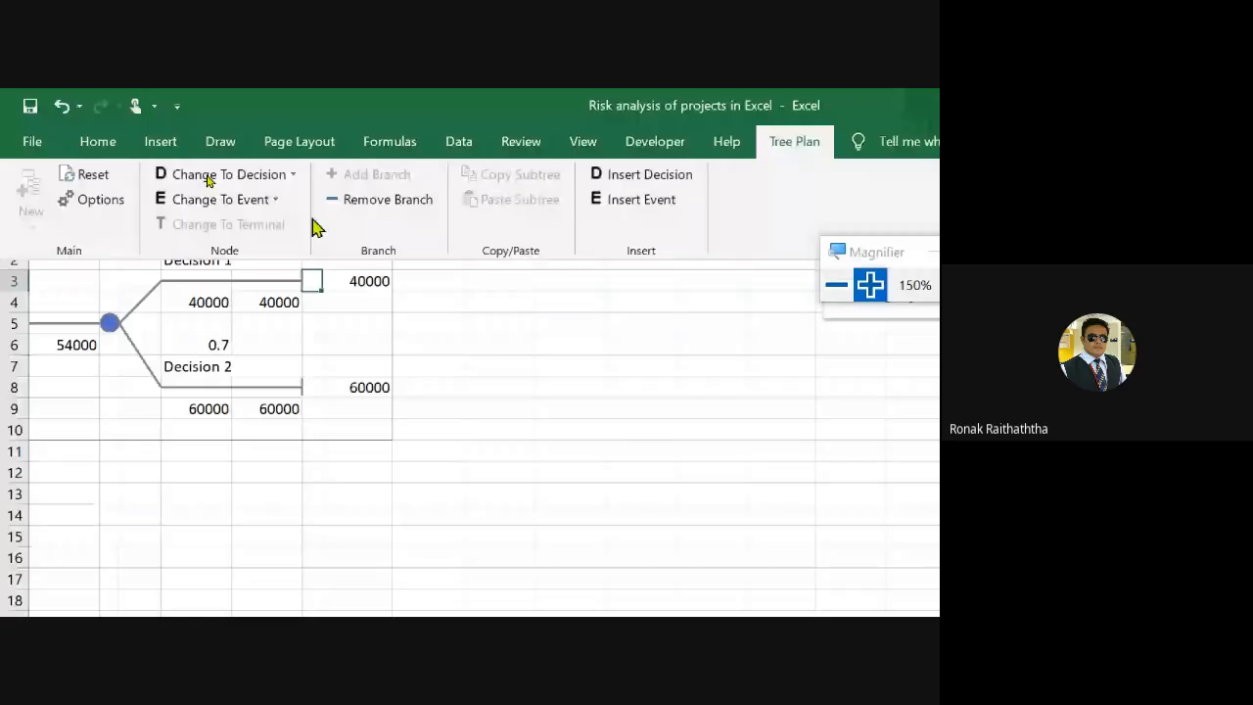
left_click(279, 204)
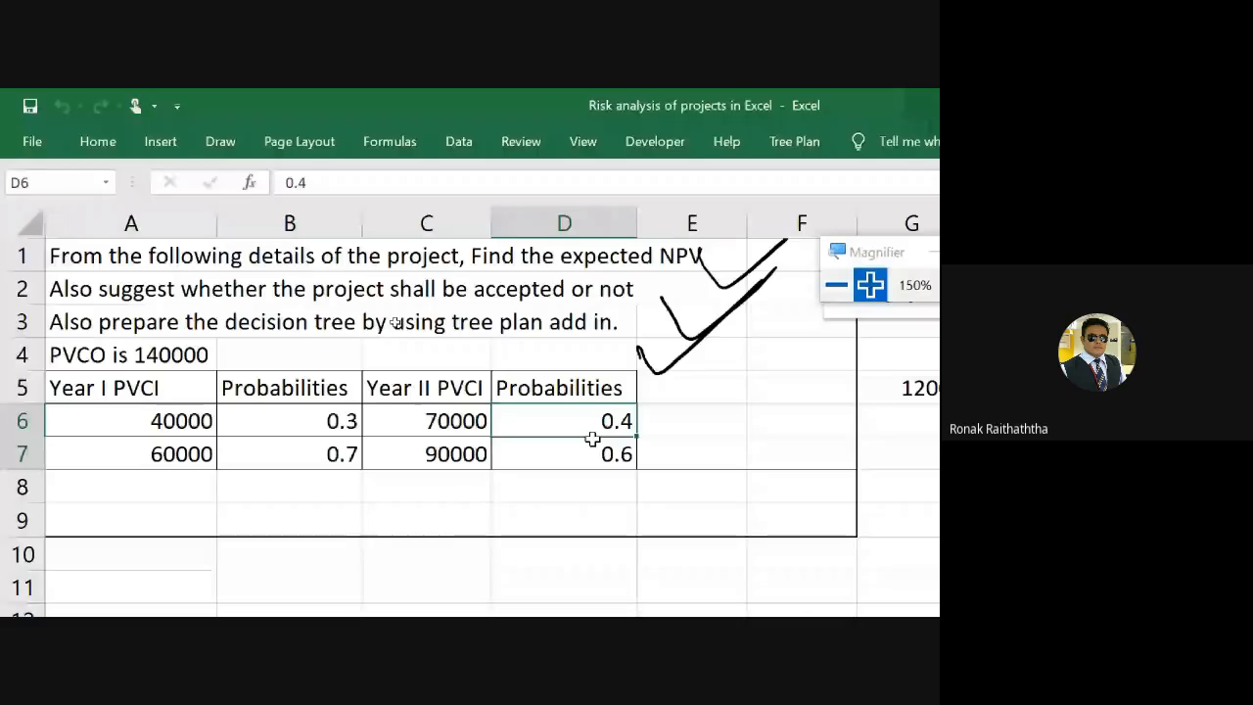
Set the Year II probabilities on the Decision 1 branch to 0.4 for Event 1 in H1 and 0.6 for Event 2 in H6.
left_click_drag(592, 440, 594, 455)
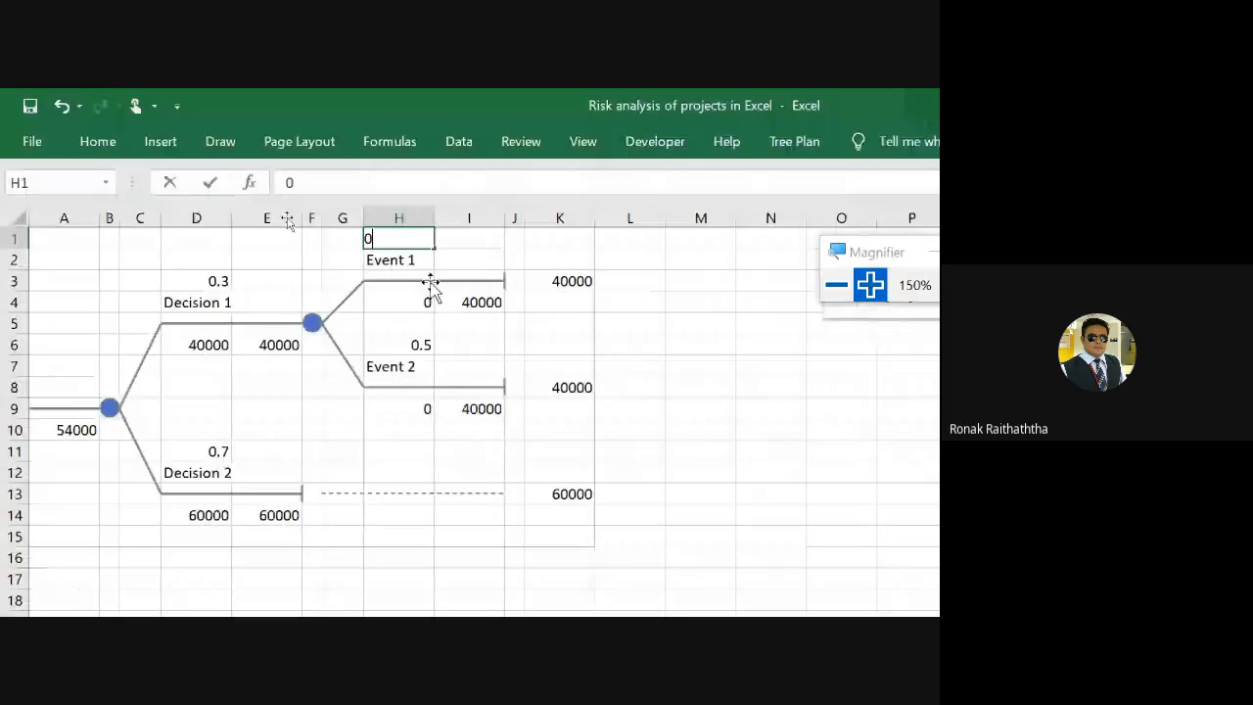
type(".4")
key("Return")
type("0")
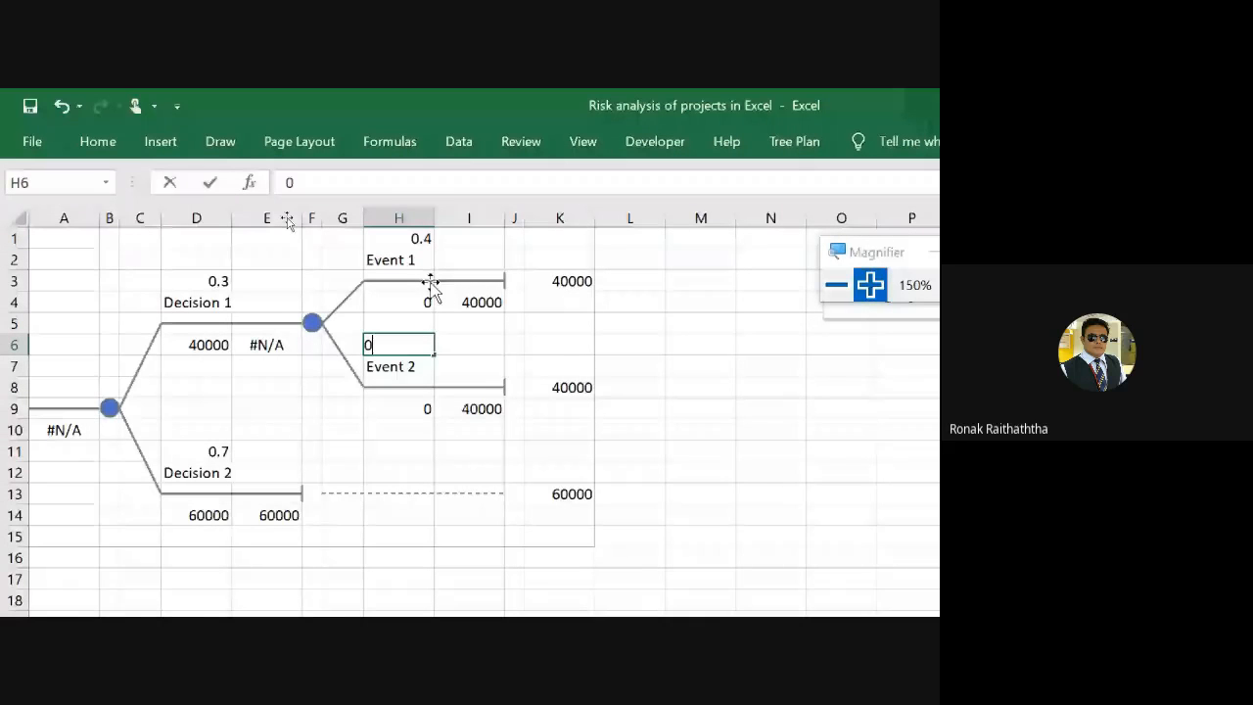
type(".6")
key("Return")
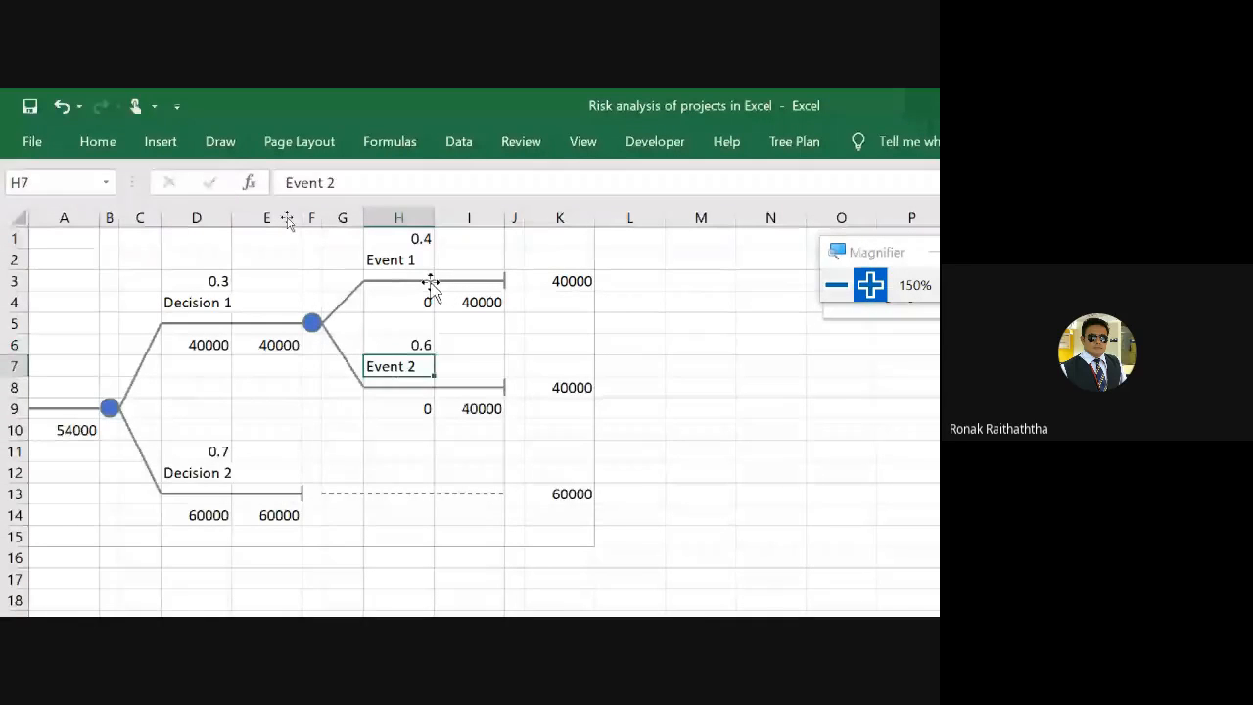
Check the Year II PVCI figures on Sheet4 and enter 70000 as Event 1's cash flow in H4 of Sheet6.
key("Down")
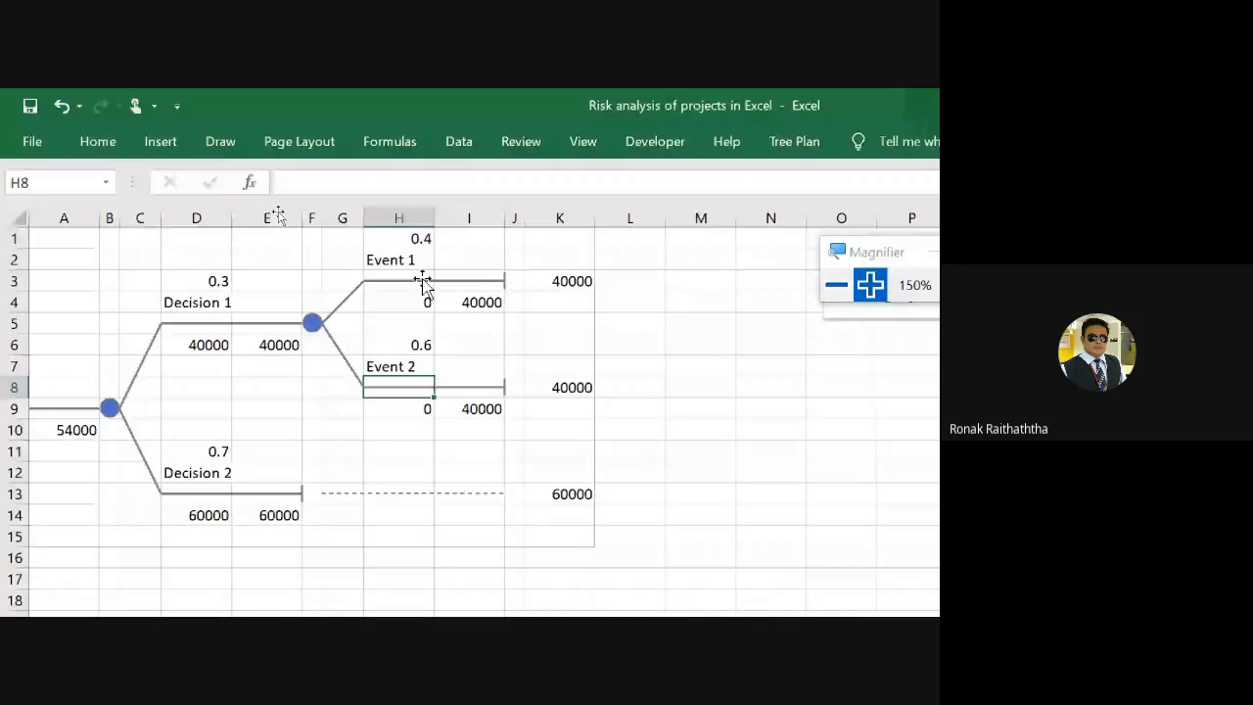
left_click(422, 301)
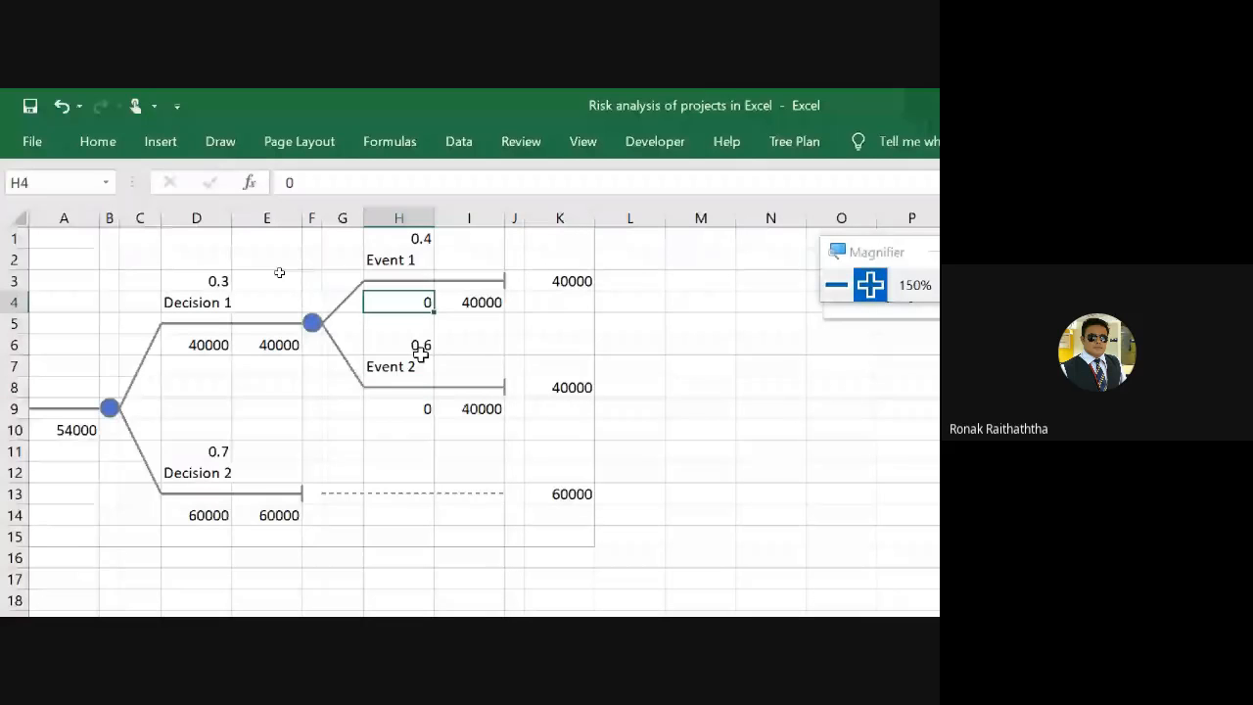
left_click(416, 407)
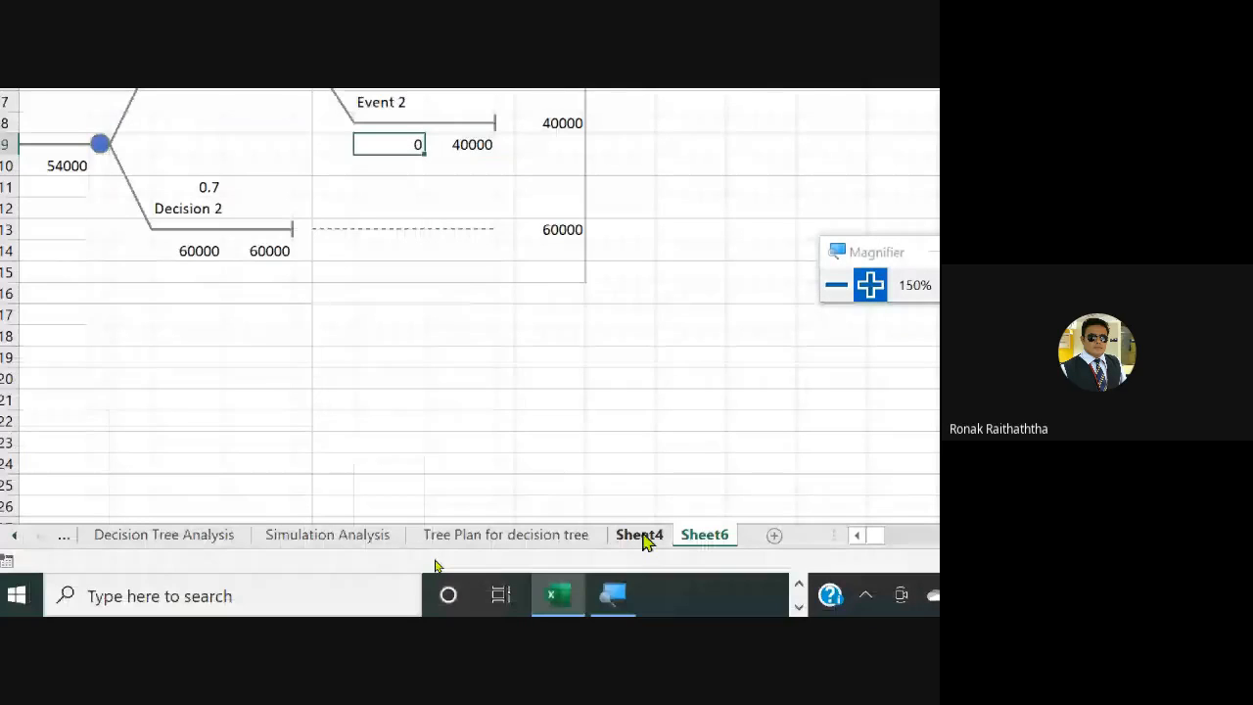
left_click(641, 535)
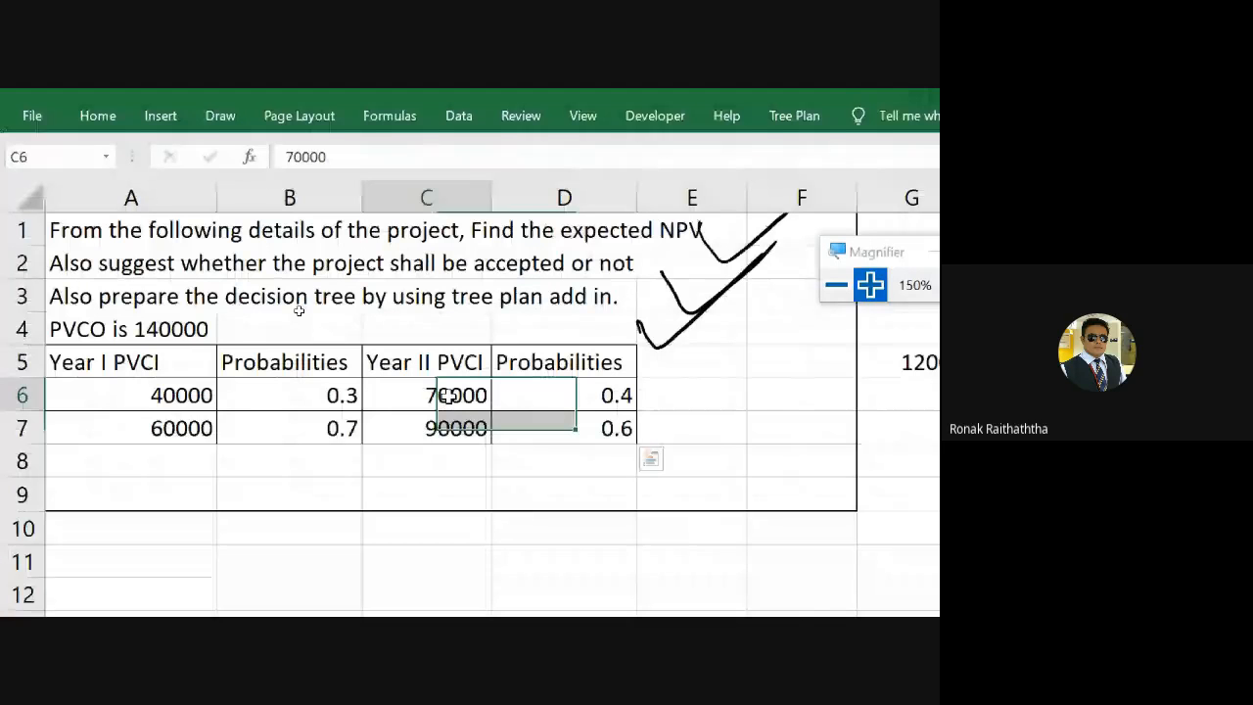
left_click(711, 537)
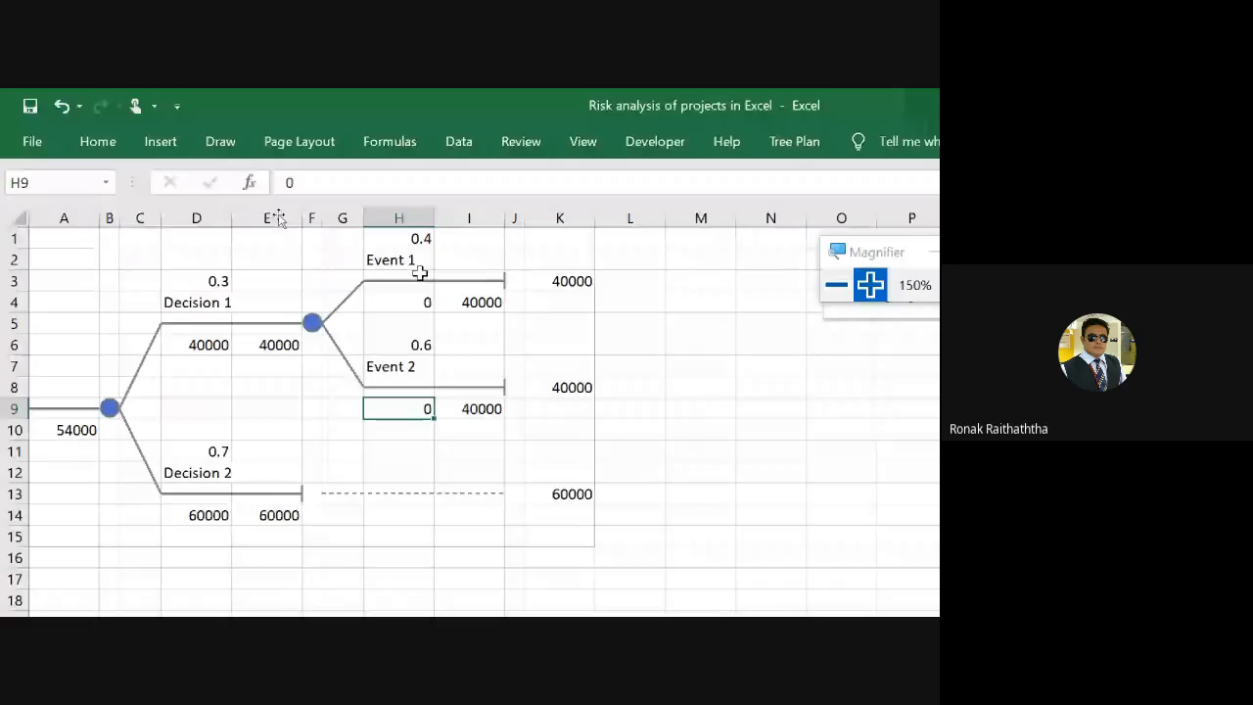
left_click(417, 299)
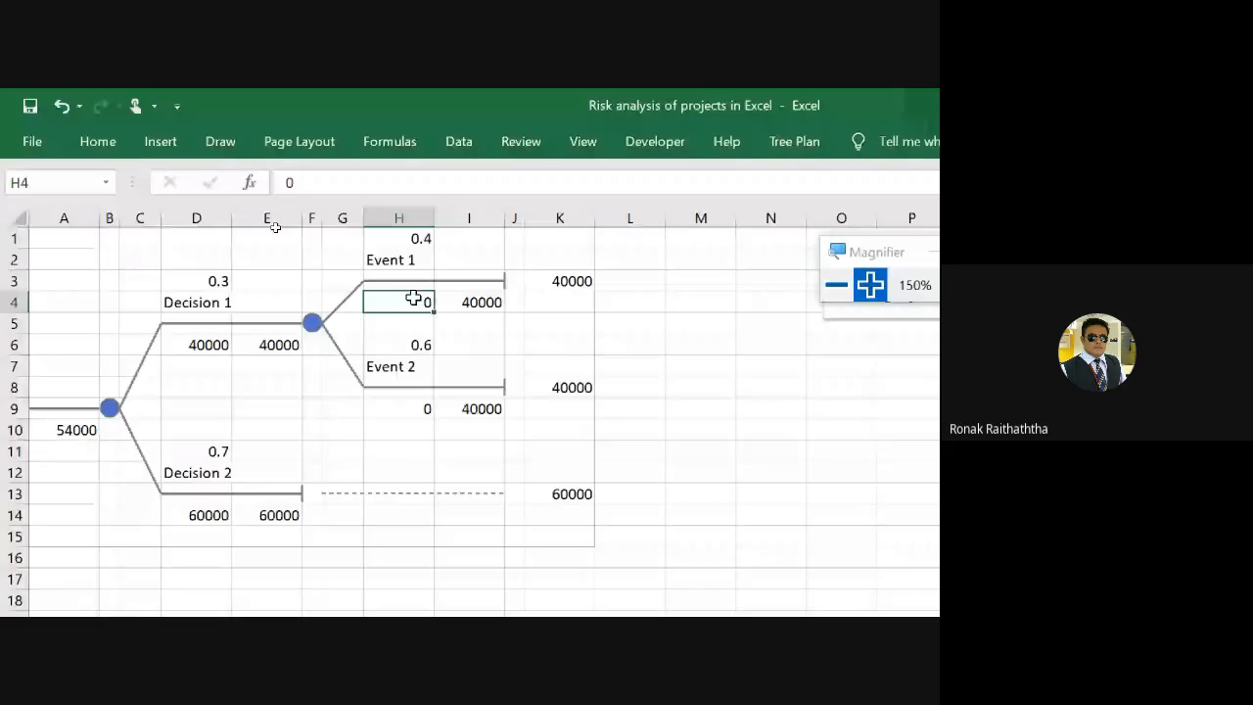
type("70000")
key("ctrl+Return")
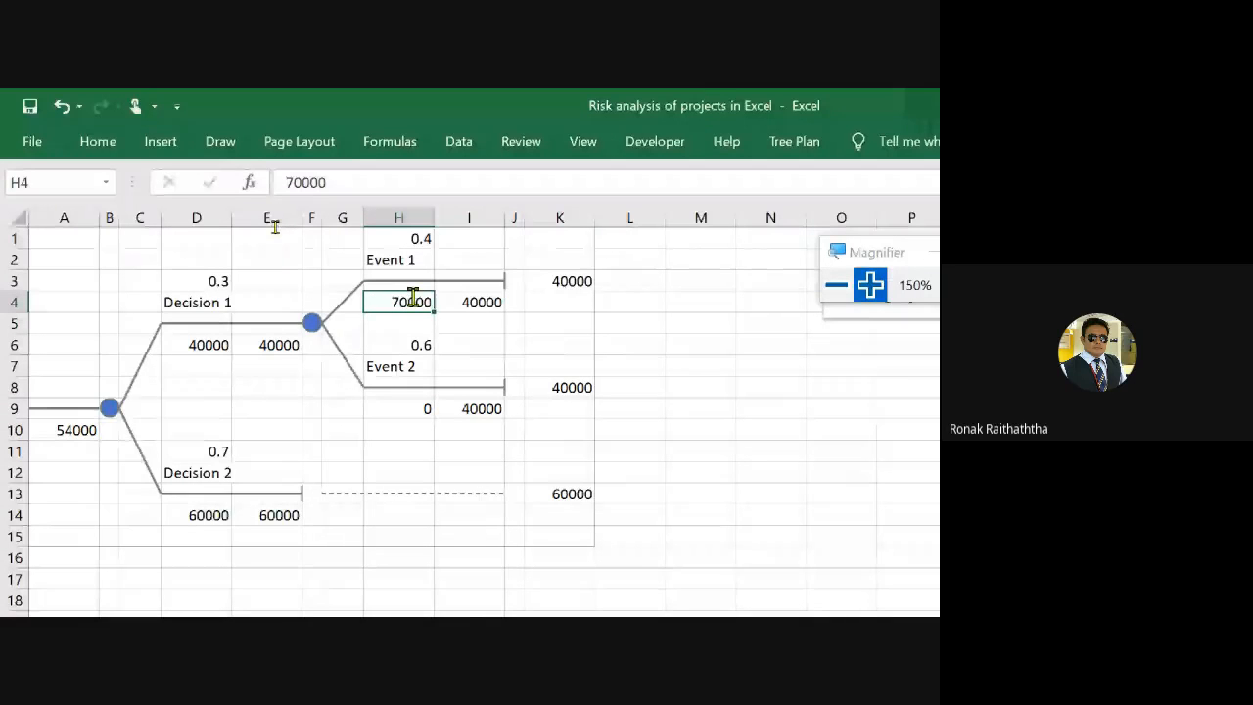
Enter 90000 as Event 2's cash flow in H9.
key("Down")
key("Down")
key("Down")
key("Down")
key("Down")
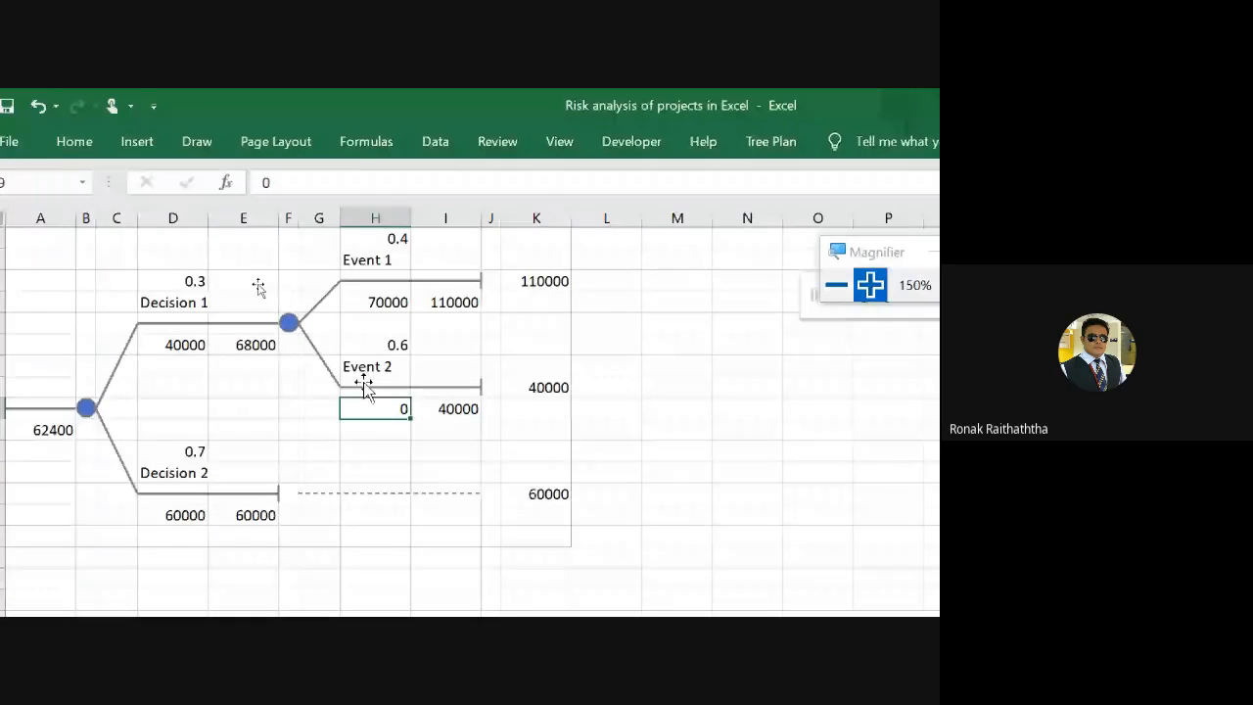
type("90000")
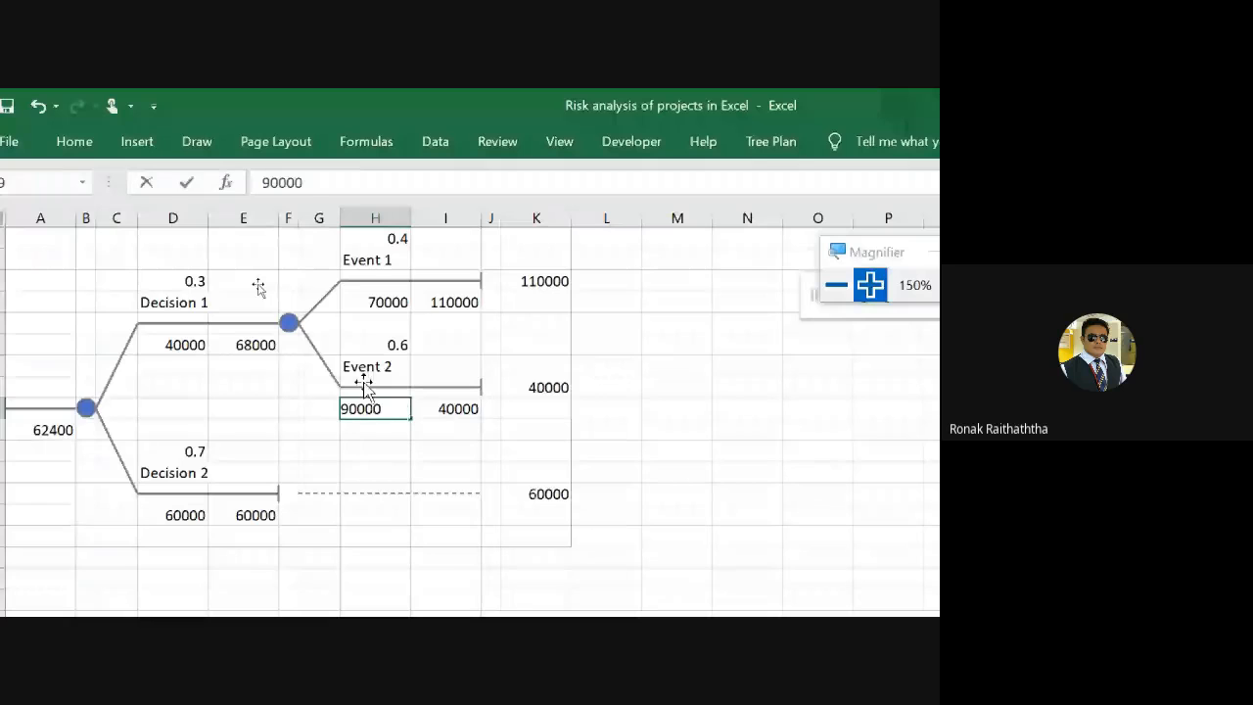
key("Return")
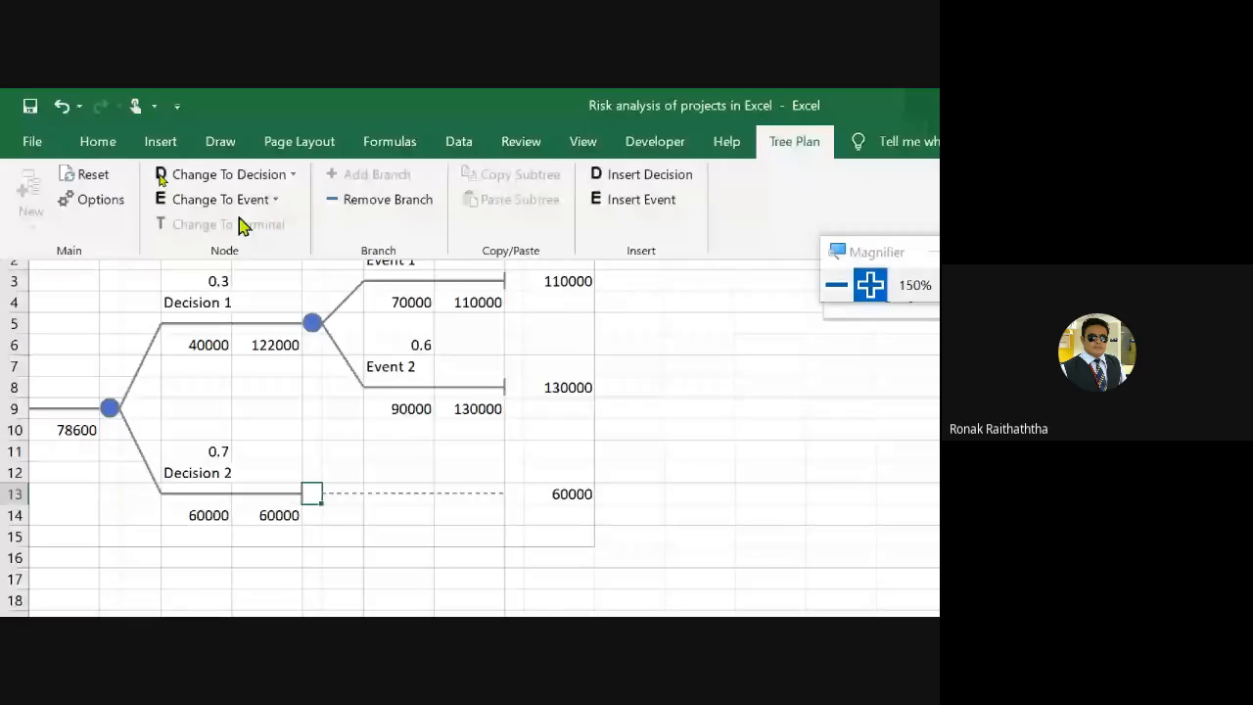
Change the Decision 2 branch's terminal node in F13 to an event node with 2 branches.
left_click(227, 205)
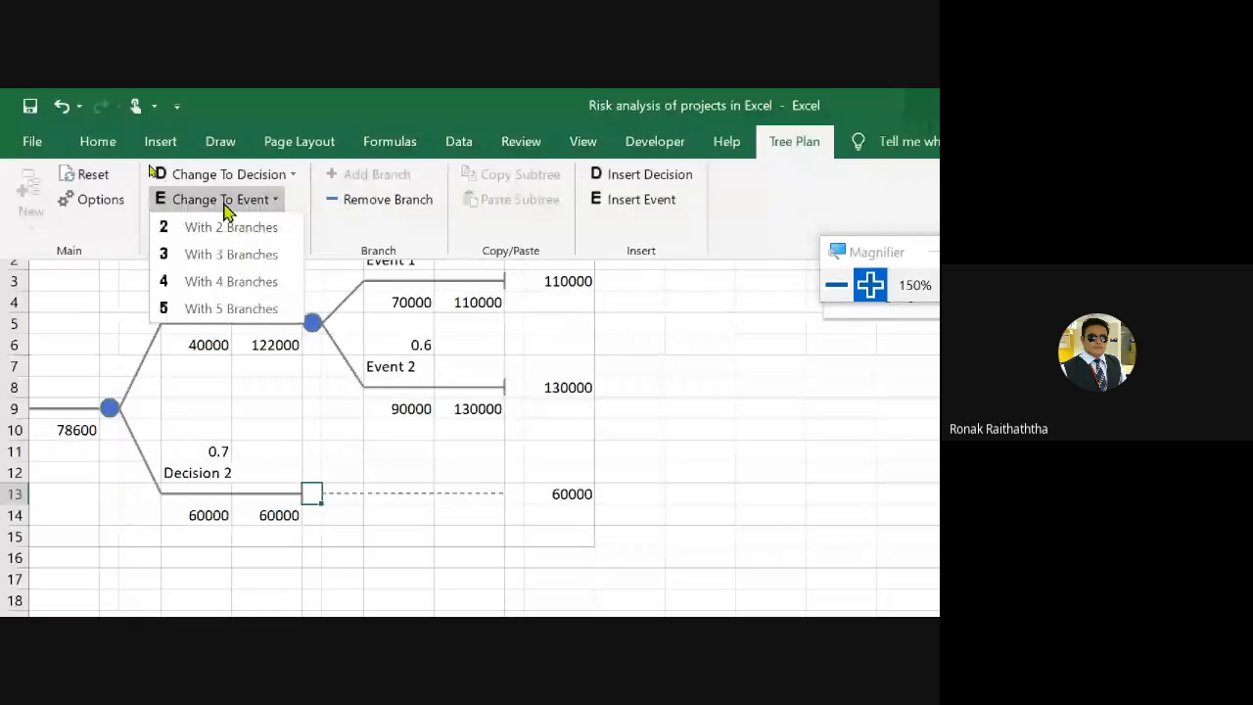
left_click(232, 226)
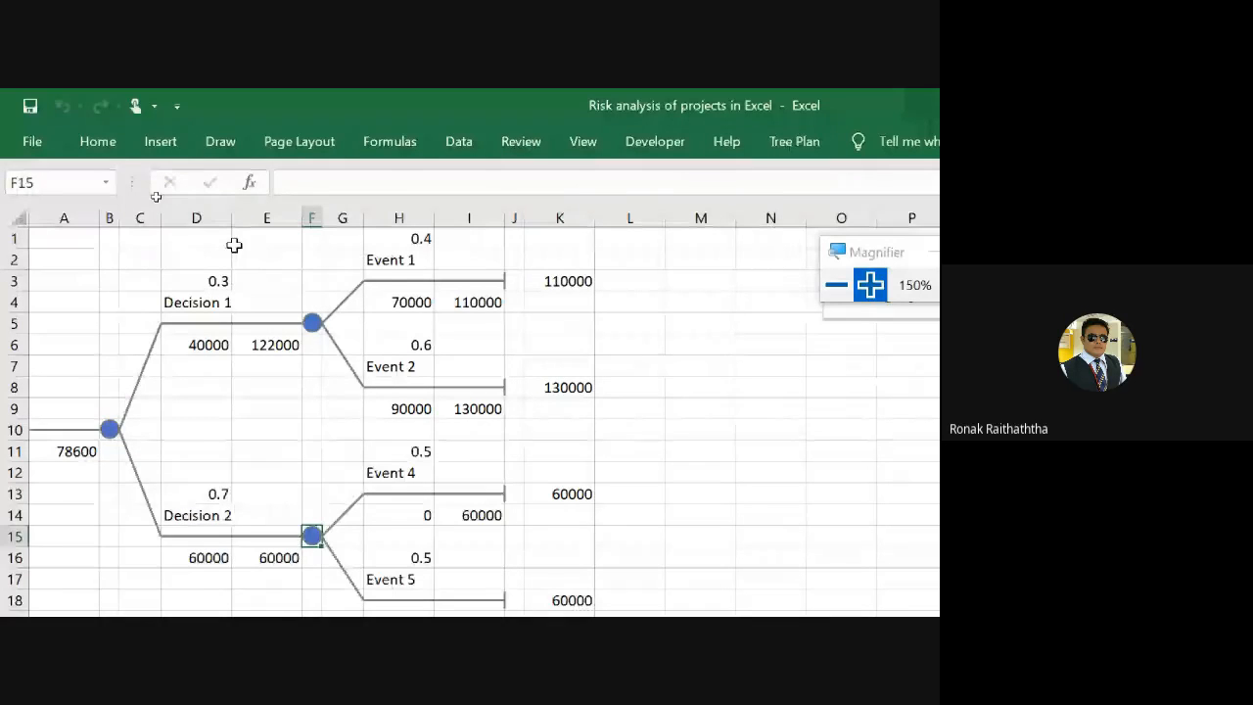
left_click(398, 515)
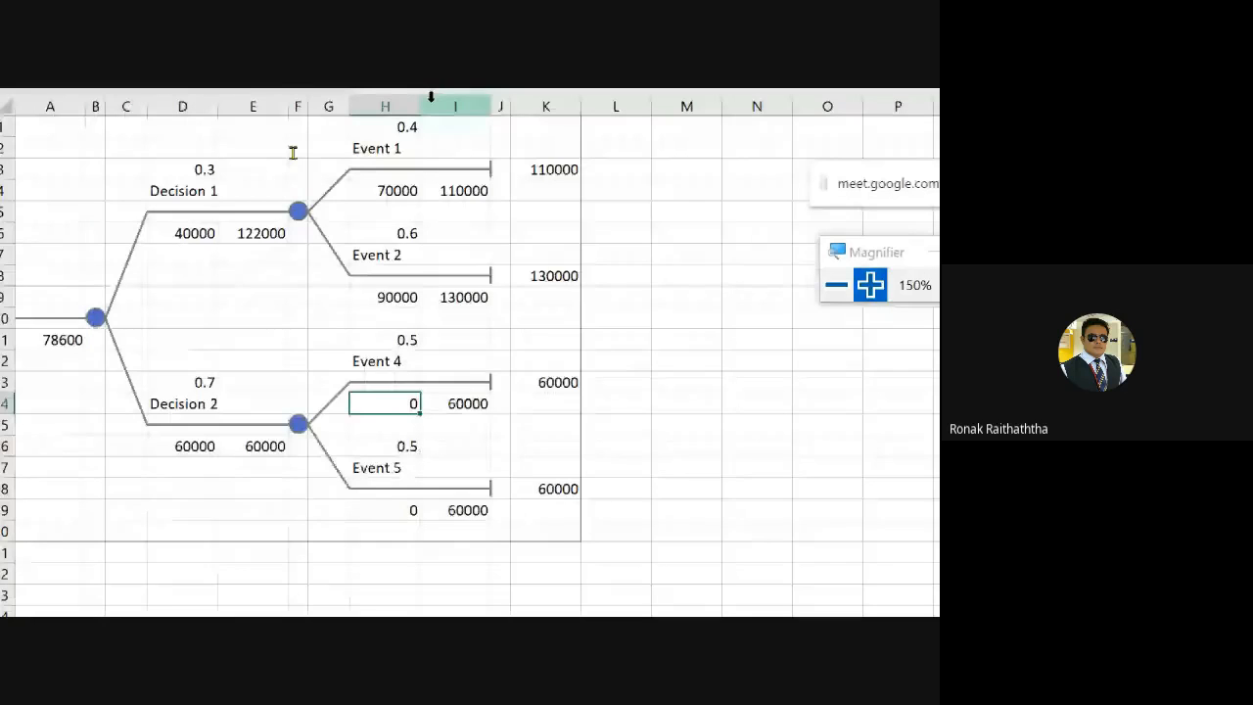
Copy the probabilities 0.4 from H1 to H11 for Event 4 and 0.6 from H6 to H16 for Event 5.
left_click(407, 127)
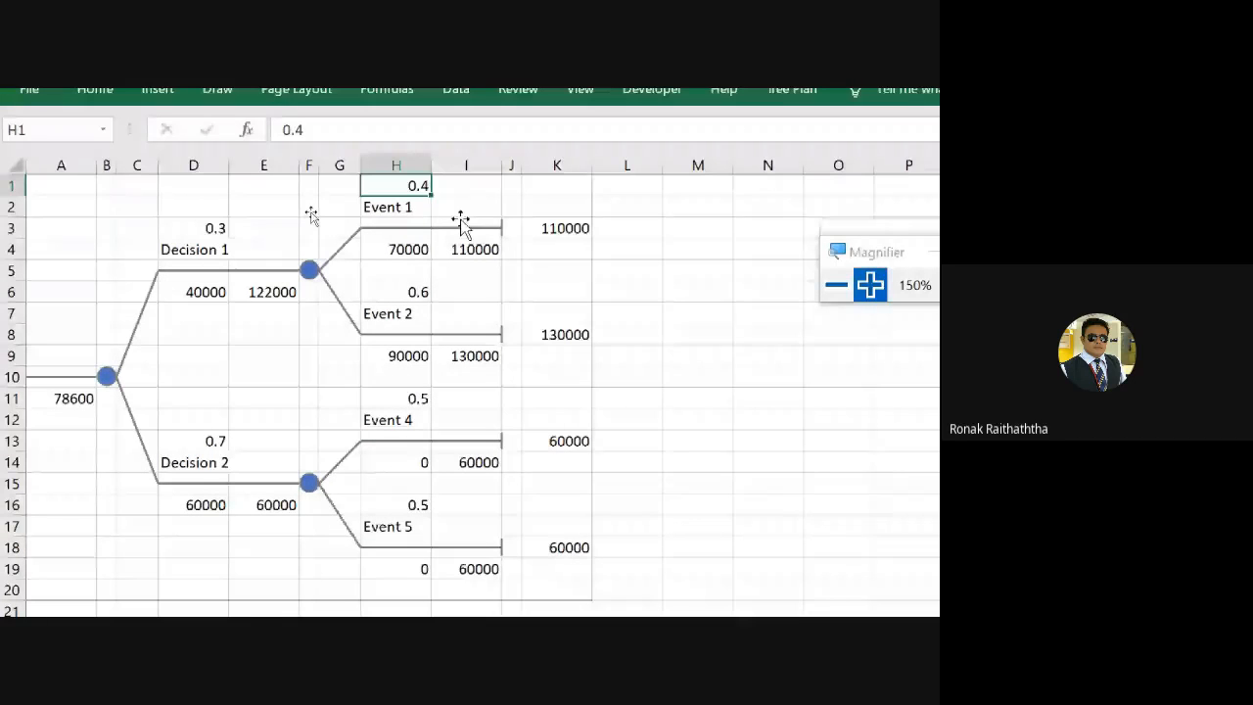
key("ctrl+c")
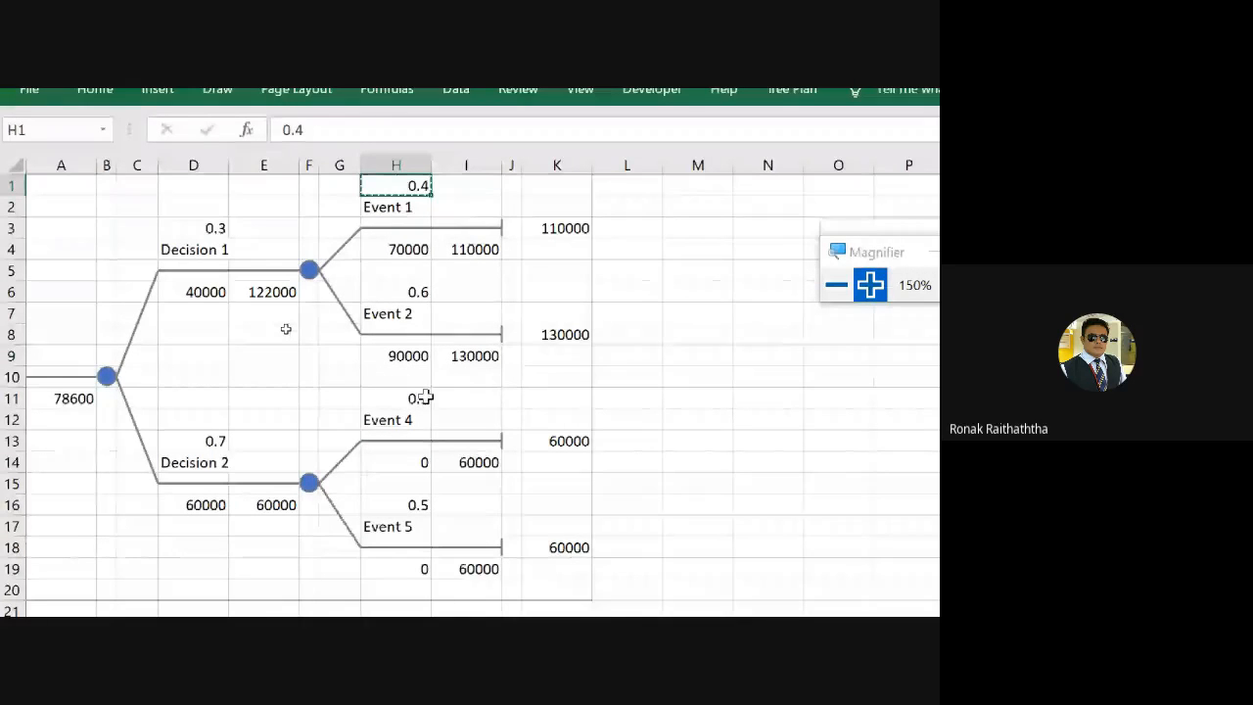
left_click(421, 397)
key("ctrl+v")
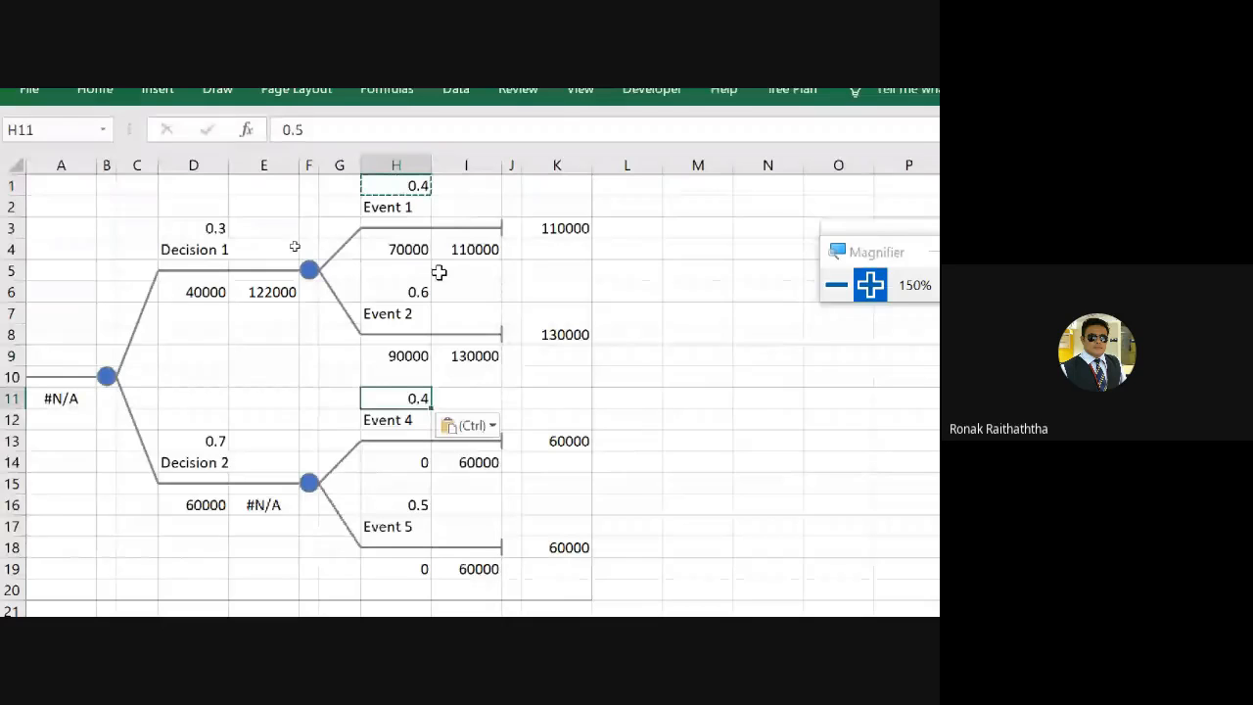
left_click(422, 291)
key("ctrl+c")
left_click(419, 502)
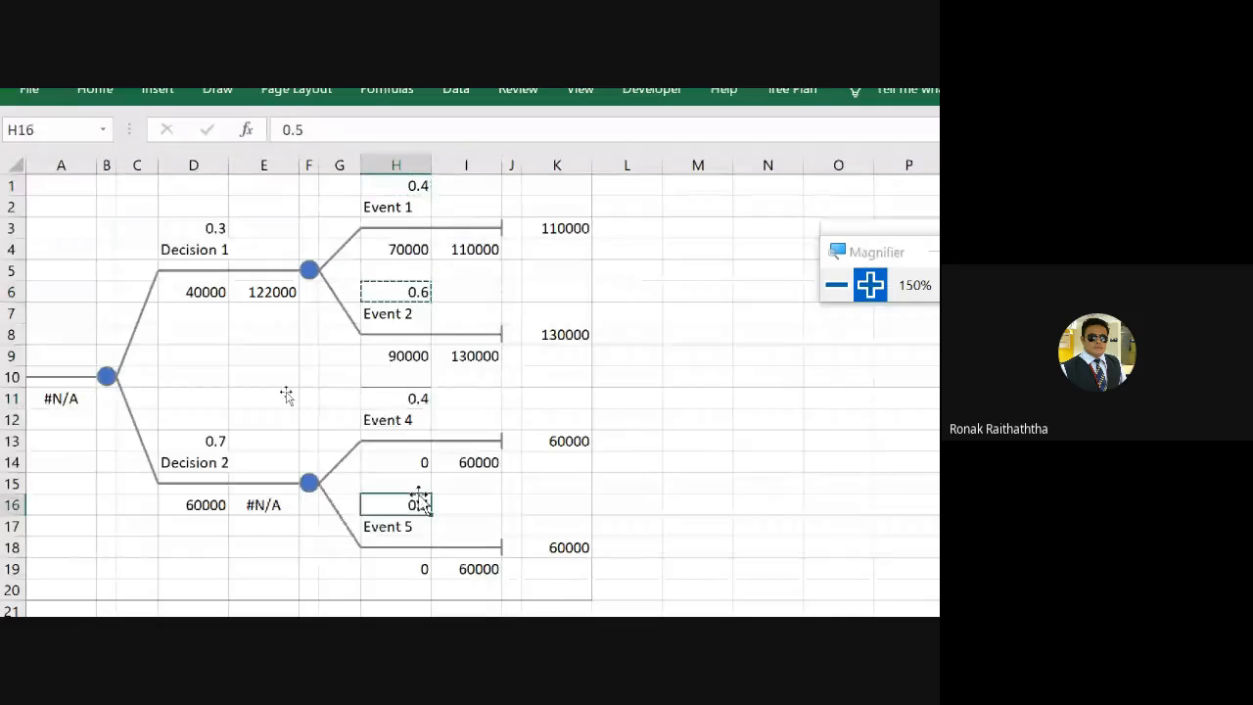
key("ctrl+v")
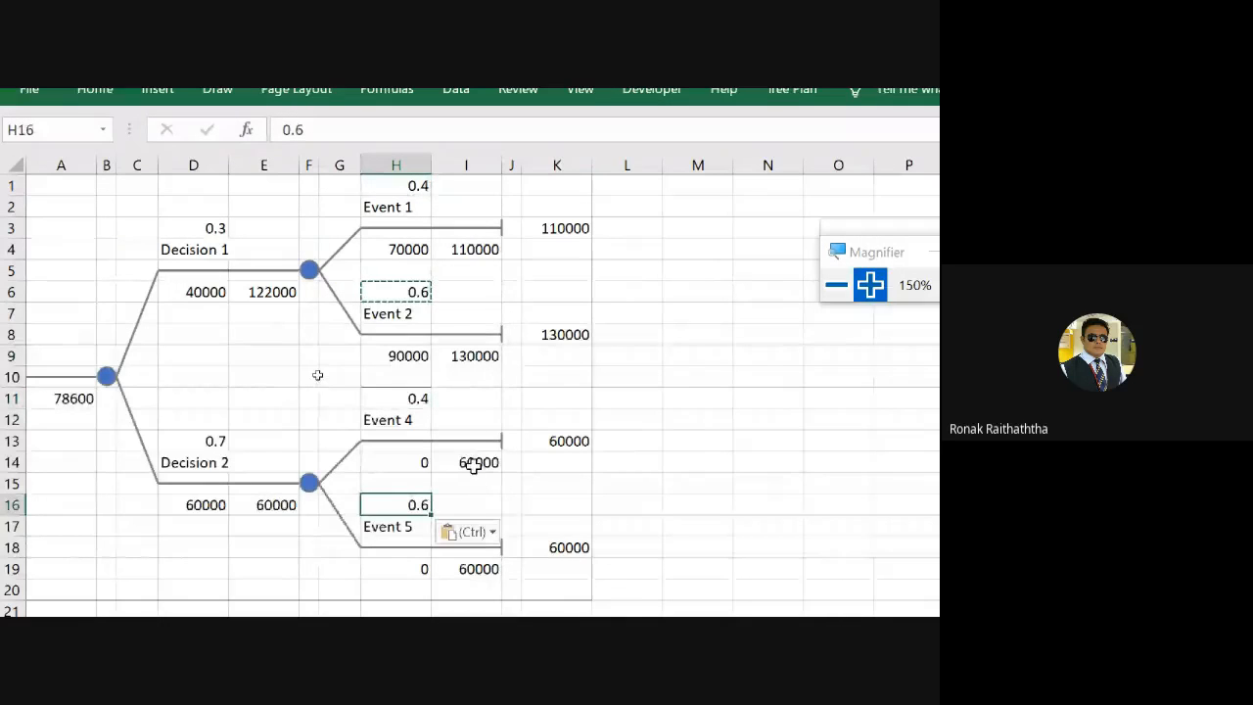
left_click(419, 396)
key("Escape")
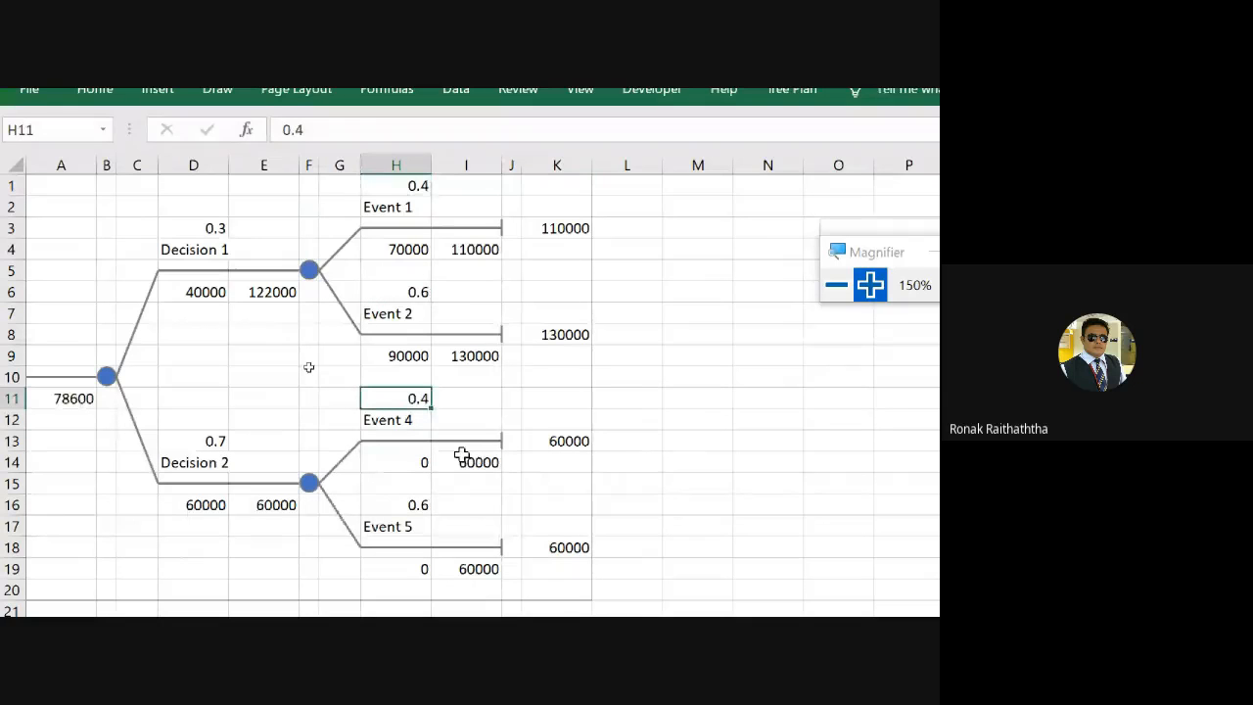
Copy the cash flows 70000 from H4 to H14 for Event 4 and 90000 from H9 to H19 for Event 5.
left_click(417, 250)
key("ctrl+c")
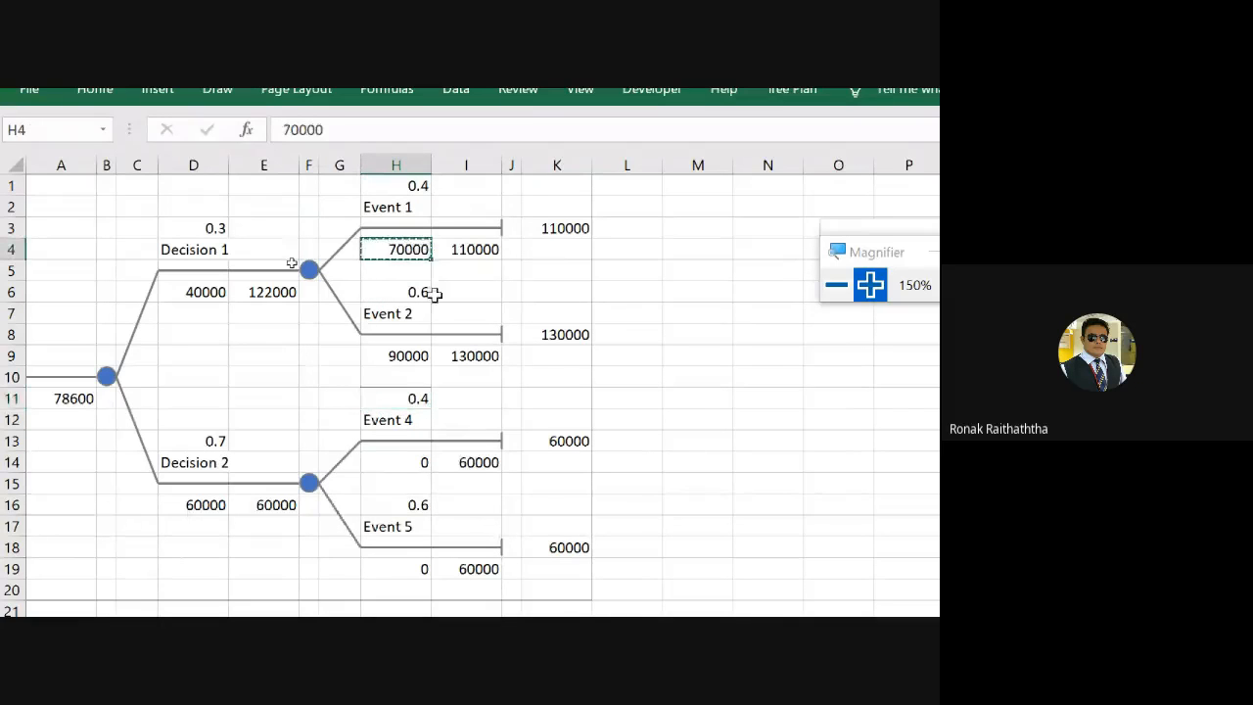
left_click(383, 460)
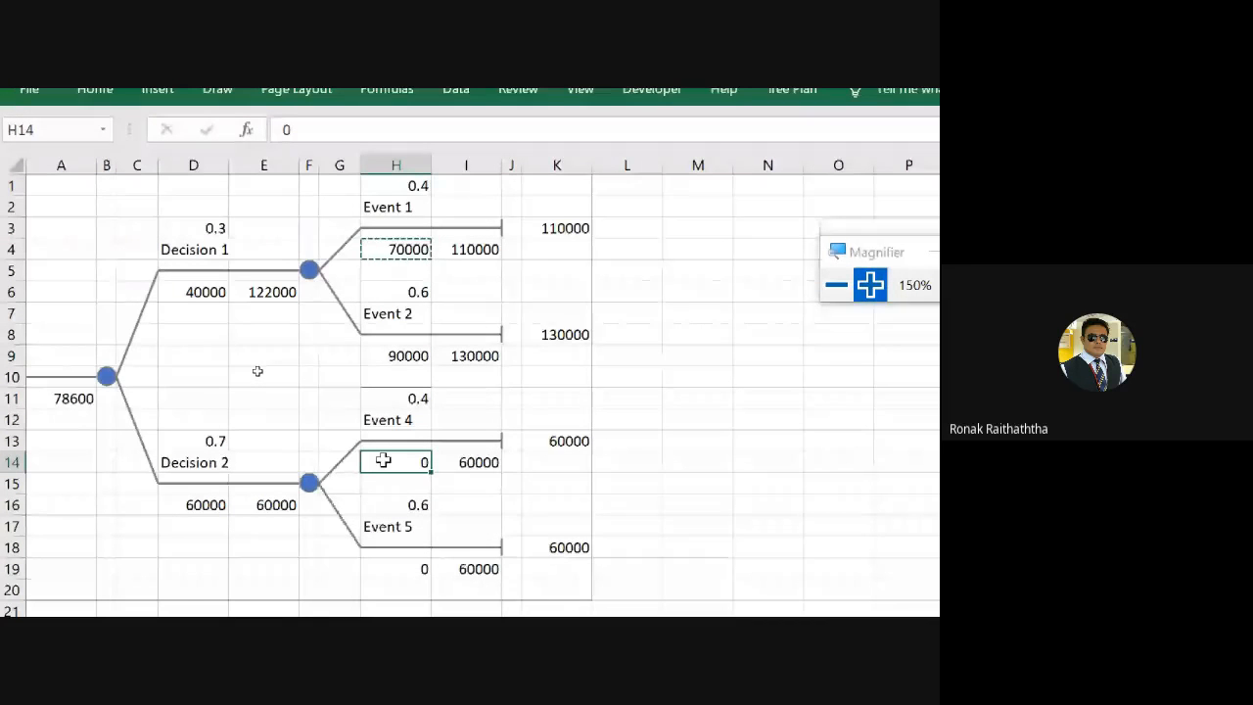
key("ctrl+v")
left_click(405, 356)
key("ctrl+c")
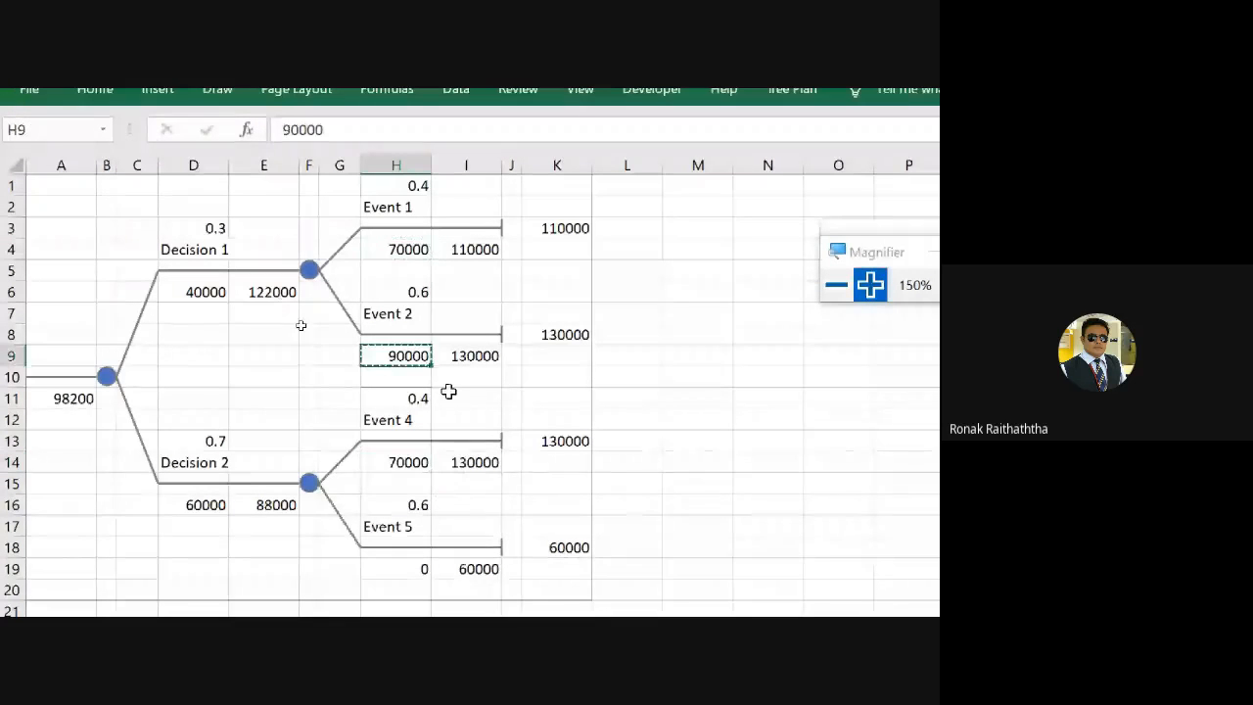
left_click(424, 567)
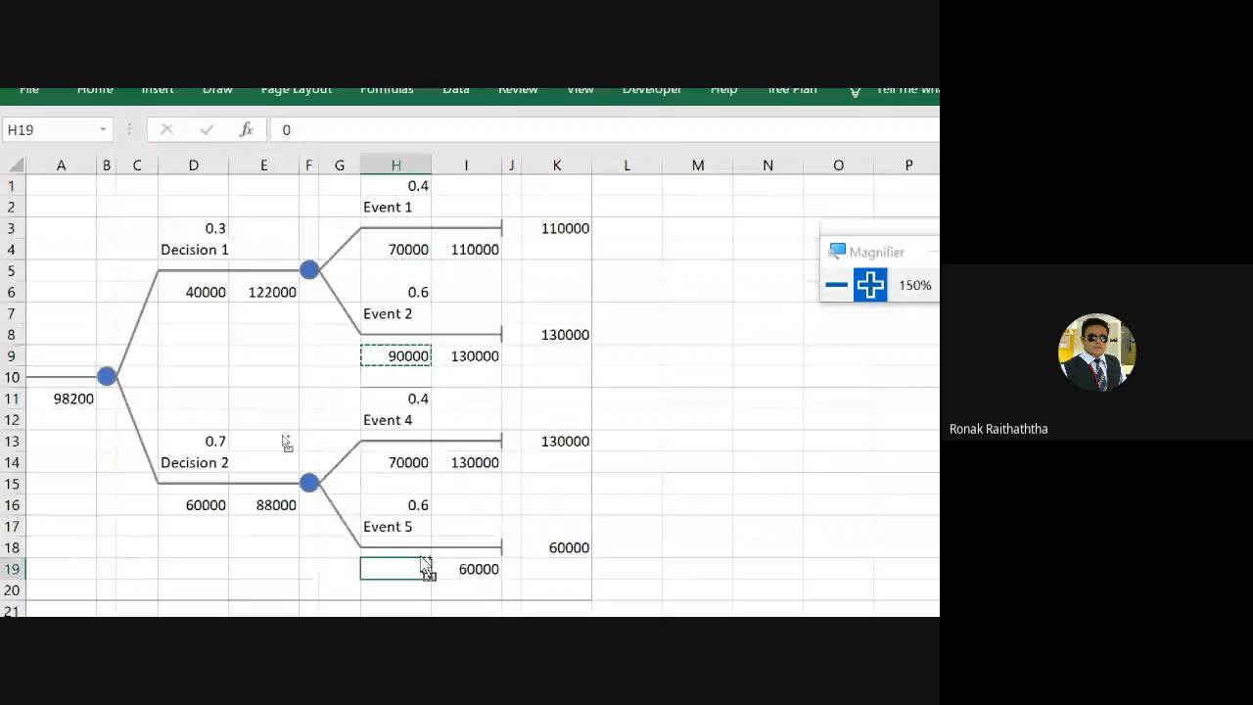
key("ctrl+v")
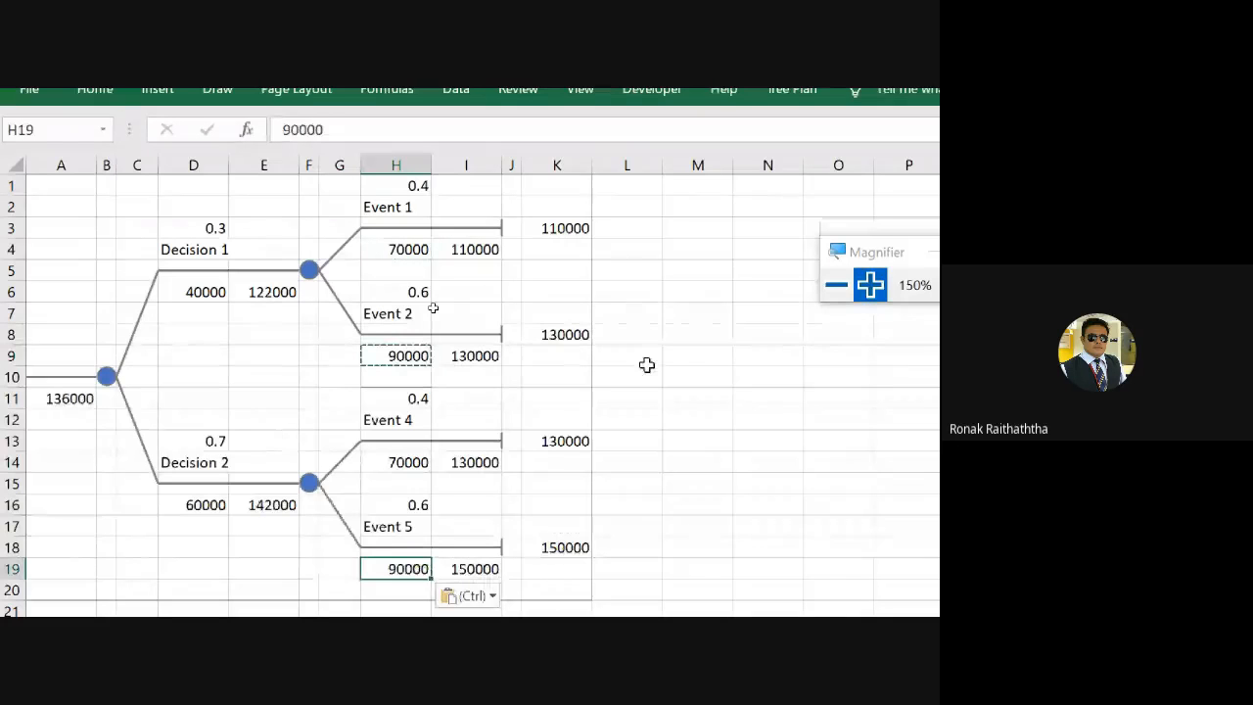
left_click(650, 360)
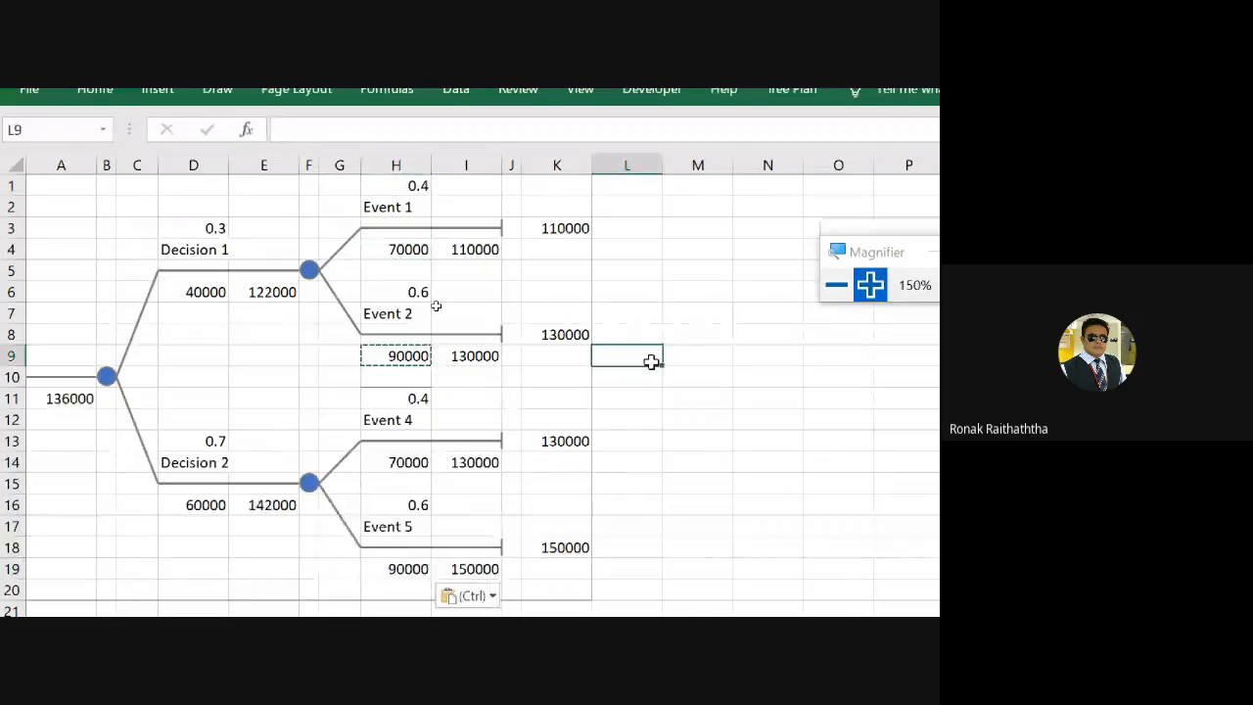
left_click(697, 377)
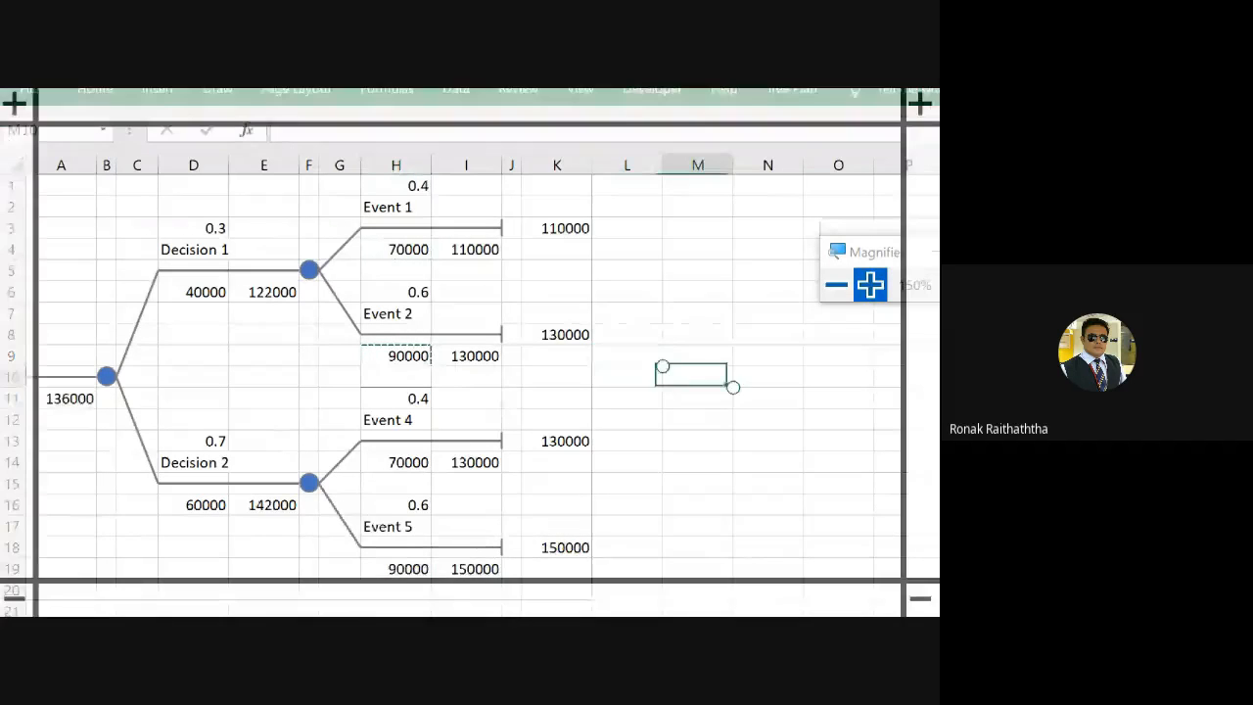
Circle the tree's root node and its expected value in A11 with a freehand ink stroke.
left_click(87, 456)
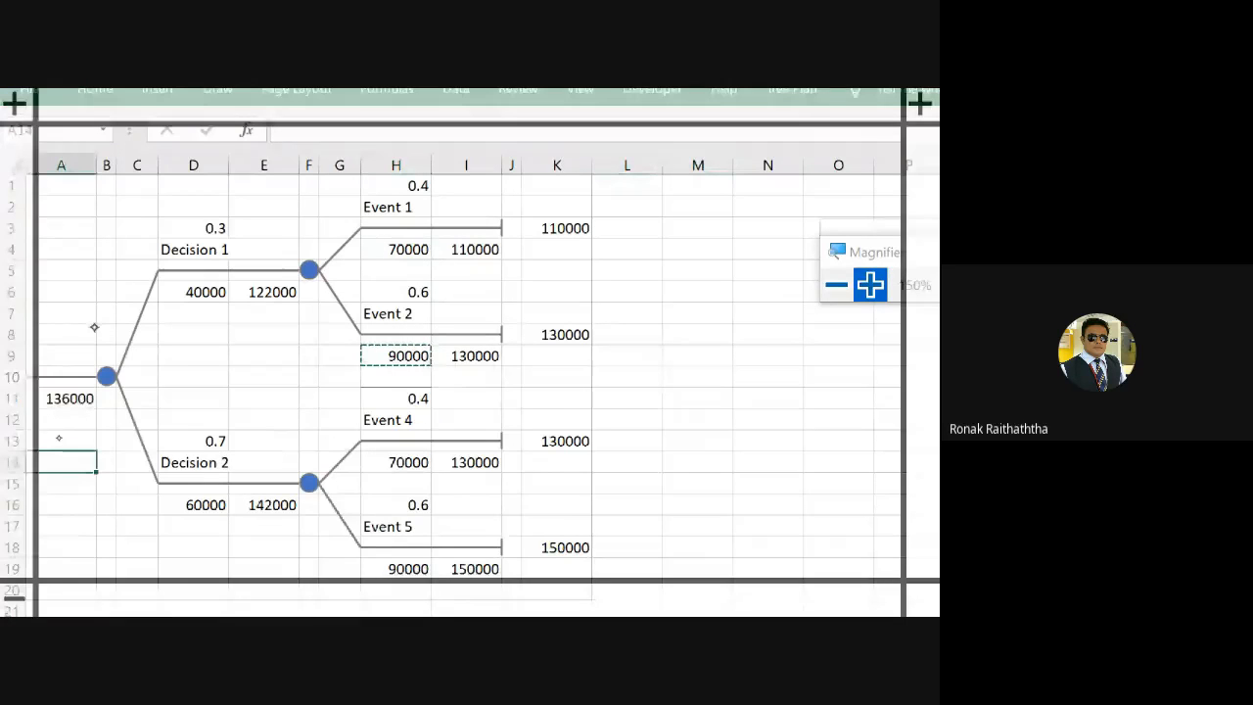
left_click_drag(94, 313, 97, 474)
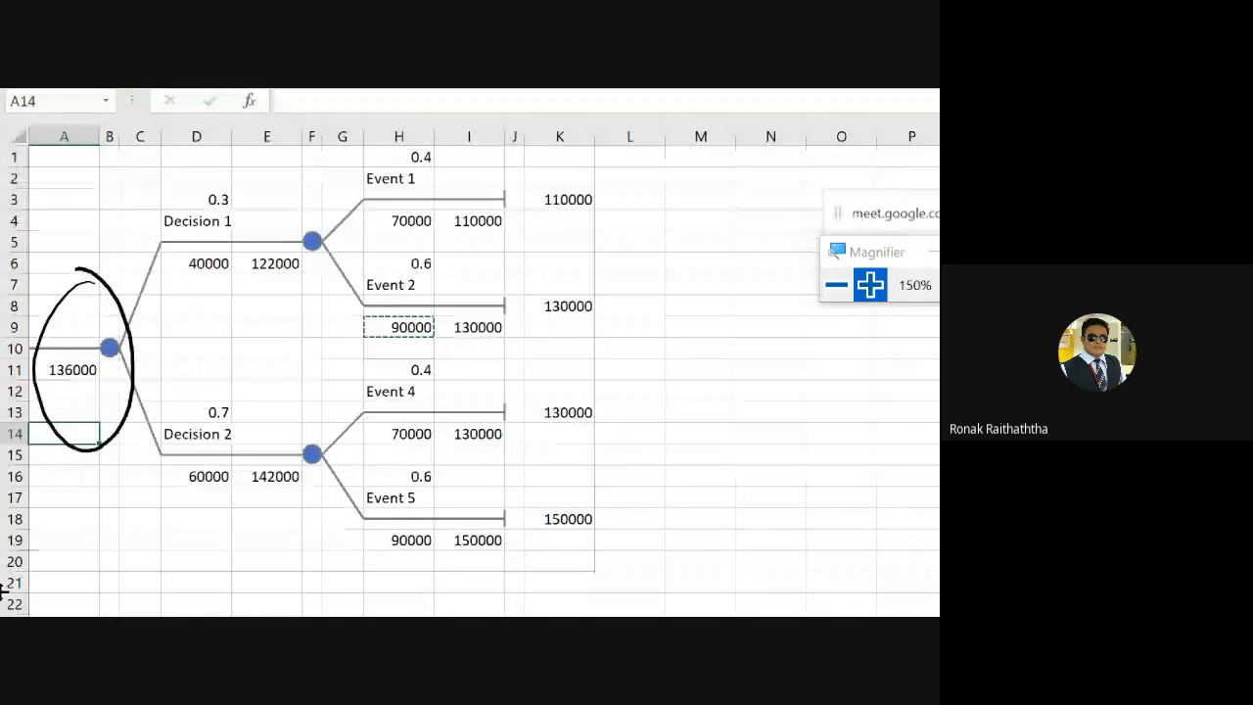
left_click(700, 368)
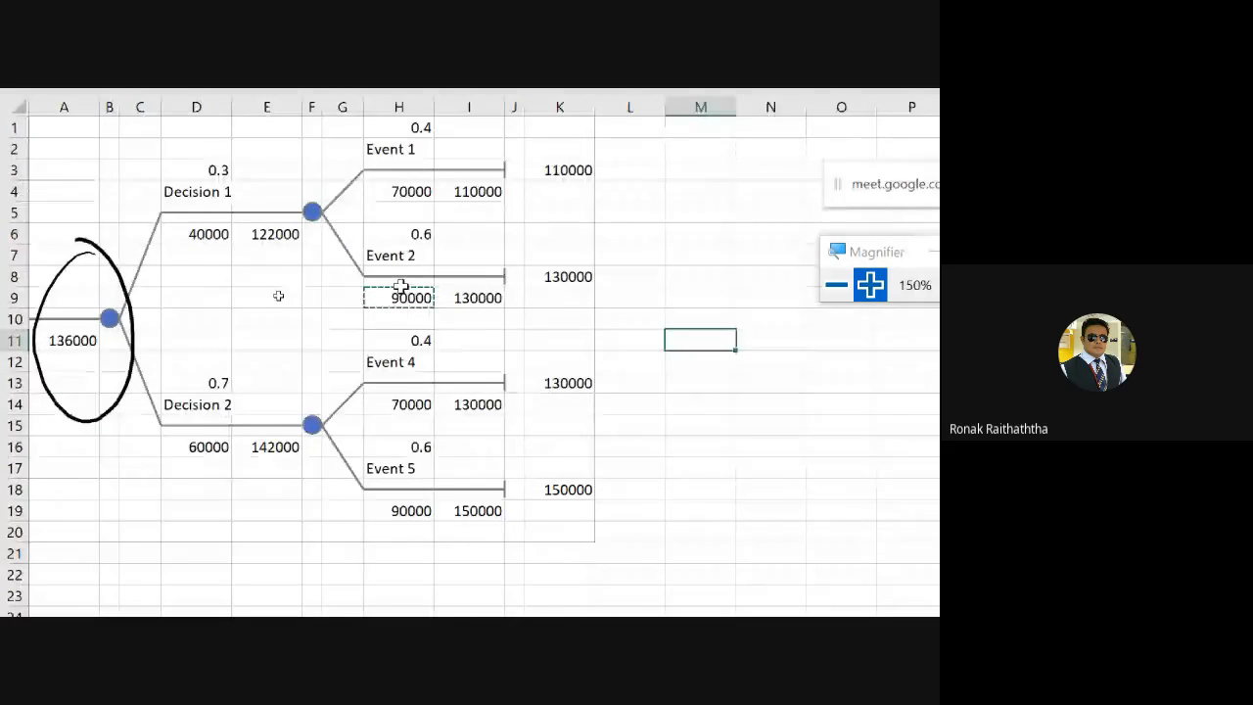
left_click(700, 213)
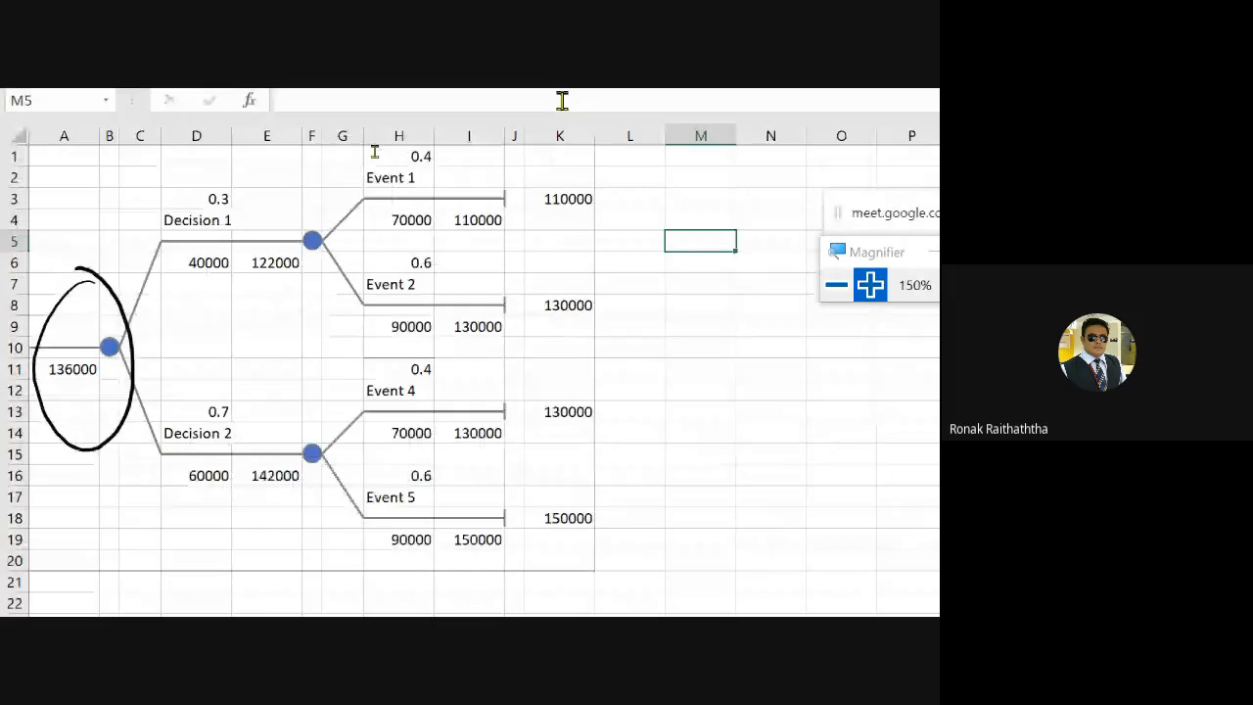
Write a circled 4 beside the tree's end values and tick the outcomes in K3, K8, K13 and K18 with ink.
left_click(565, 198)
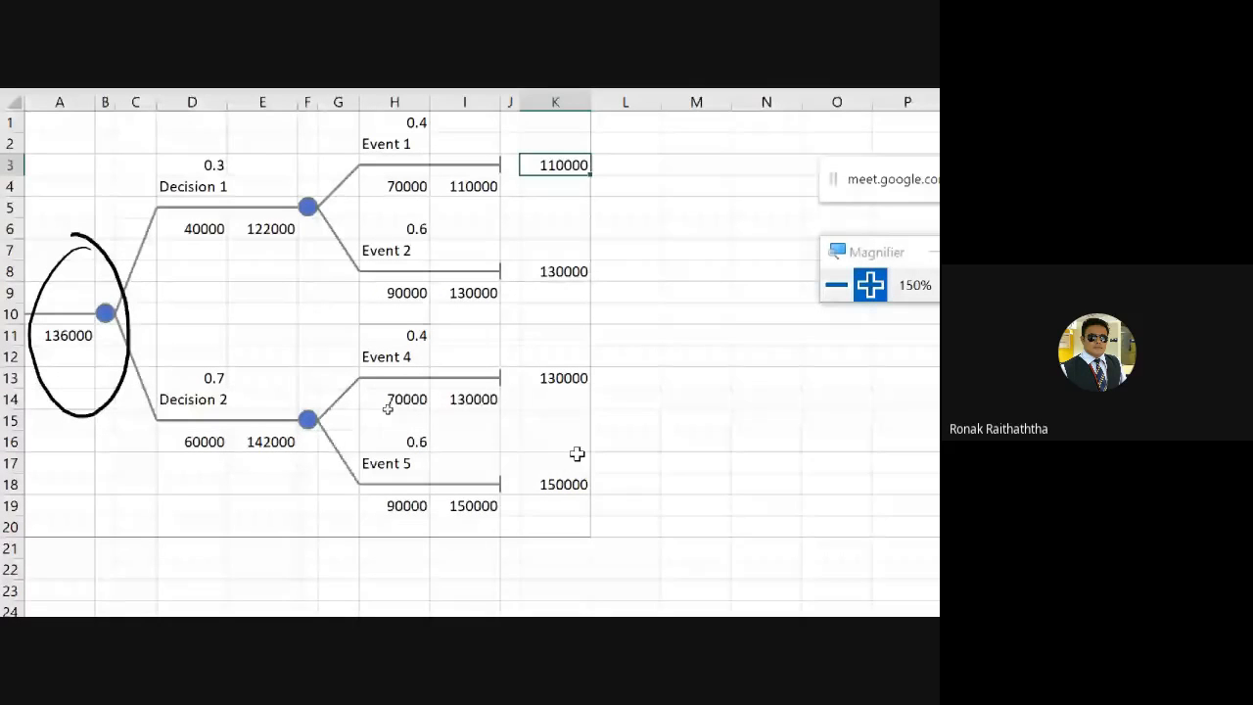
left_click_drag(643, 152, 674, 257)
left_click_drag(646, 167, 677, 196)
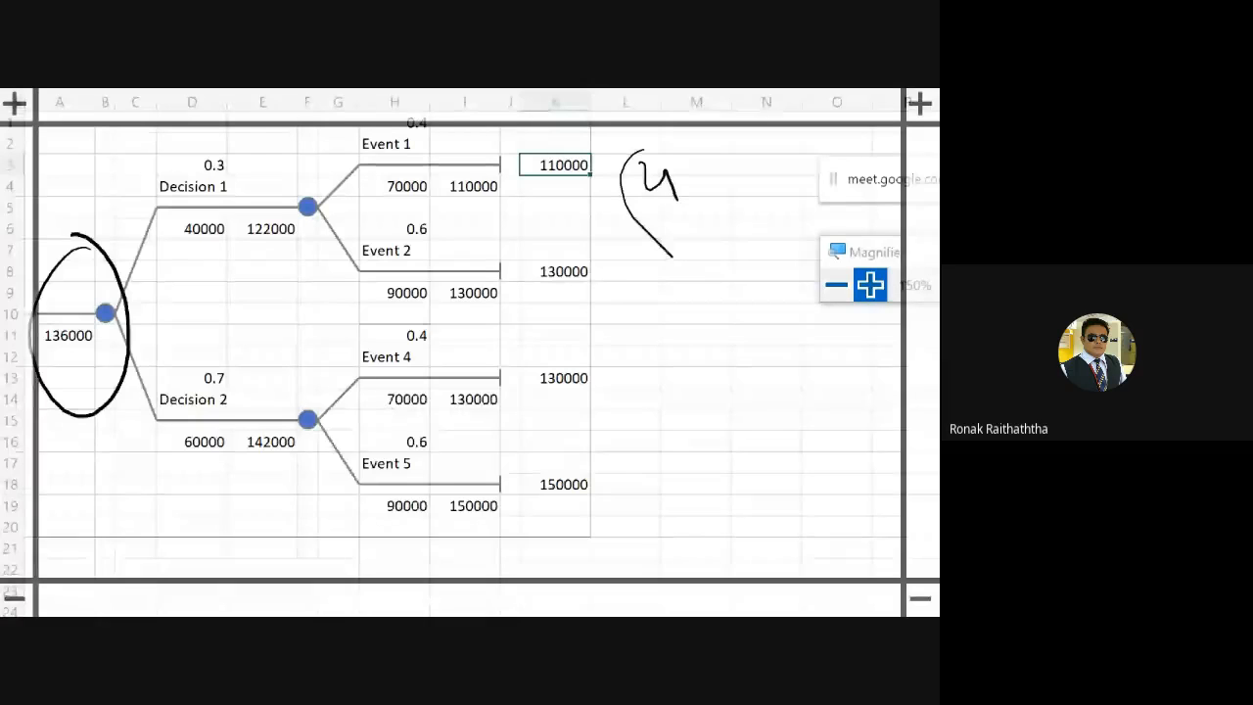
left_click_drag(646, 157, 651, 152)
left_click_drag(599, 166, 638, 134)
left_click_drag(602, 278, 664, 252)
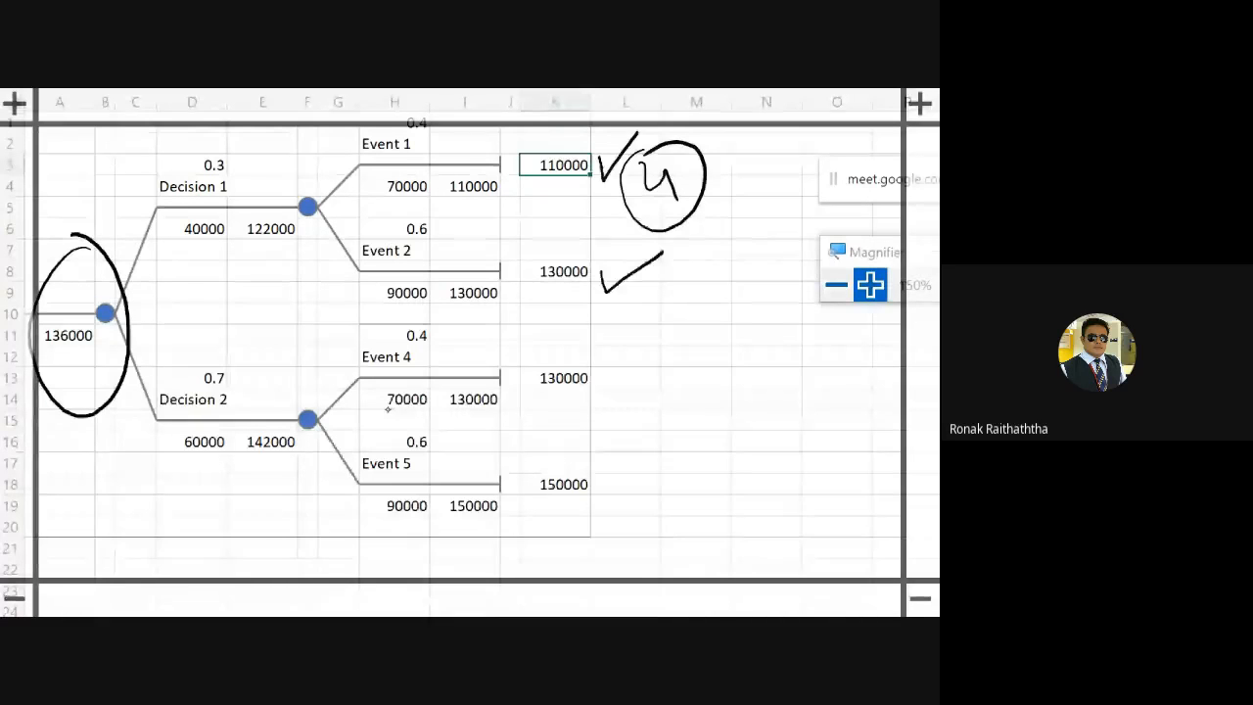
left_click_drag(599, 382, 693, 352)
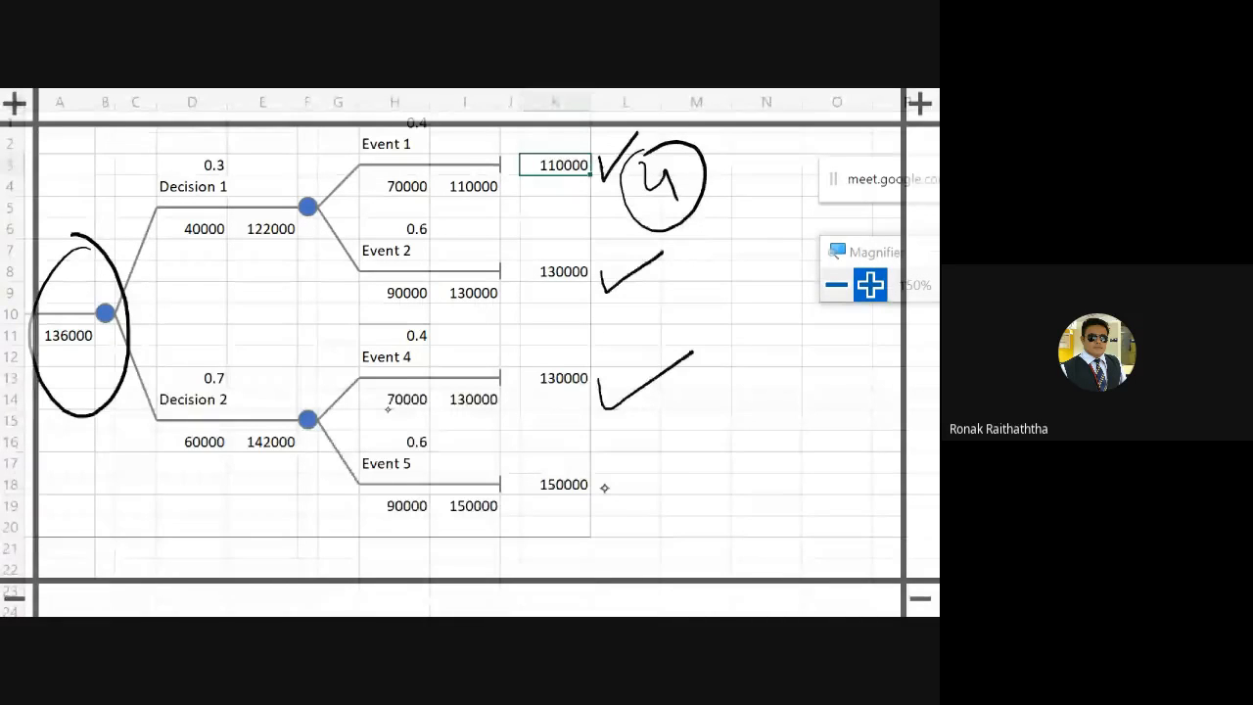
left_click_drag(604, 487, 691, 450)
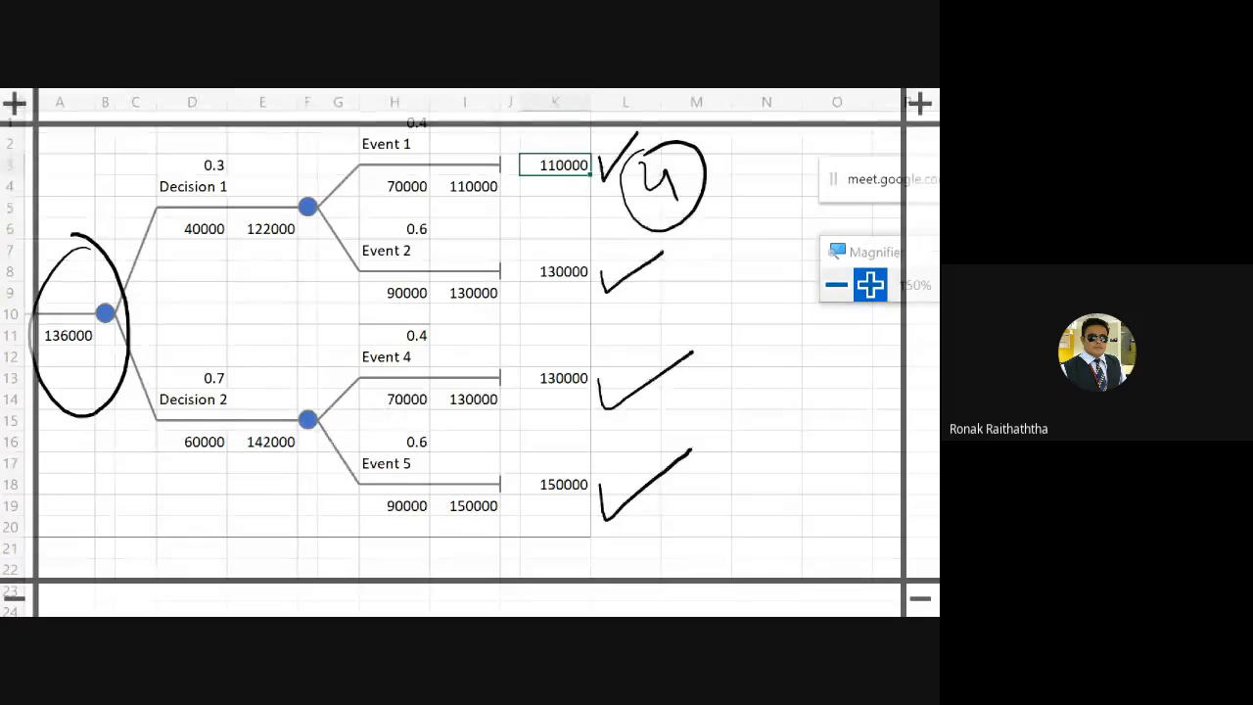
Tick the expected value in A11 and add short ink marks along the tree's branches.
left_click_drag(46, 423, 110, 341)
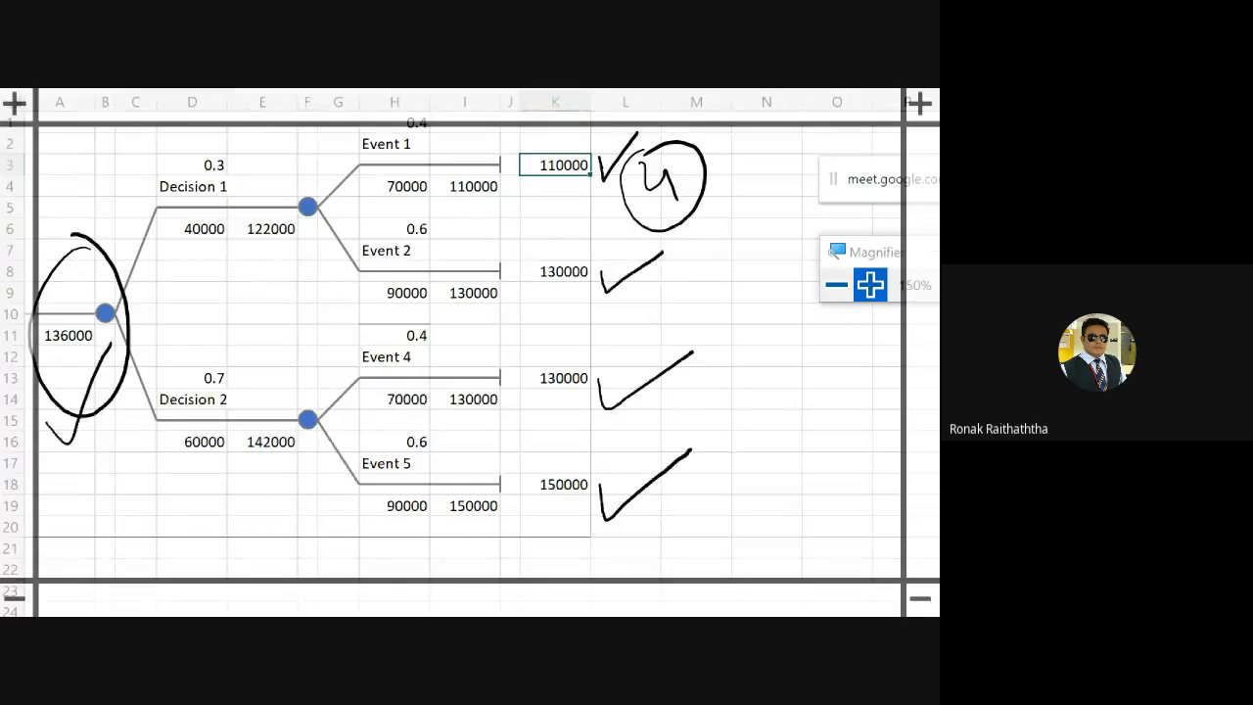
mouse_move(207, 338)
left_mouse_down()
mouse_move(191, 392)
mouse_move(245, 348)
mouse_move(221, 329)
left_mouse_up()
mouse_move(221, 133)
left_mouse_down()
mouse_move(196, 201)
mouse_move(223, 127)
left_mouse_up()
mouse_move(415, 204)
left_mouse_down()
mouse_move(411, 256)
mouse_move(418, 193)
left_mouse_up()
mouse_move(415, 304)
left_mouse_down()
mouse_move(410, 375)
mouse_move(441, 352)
left_mouse_up()
left_click_drag(421, 419, 430, 417)
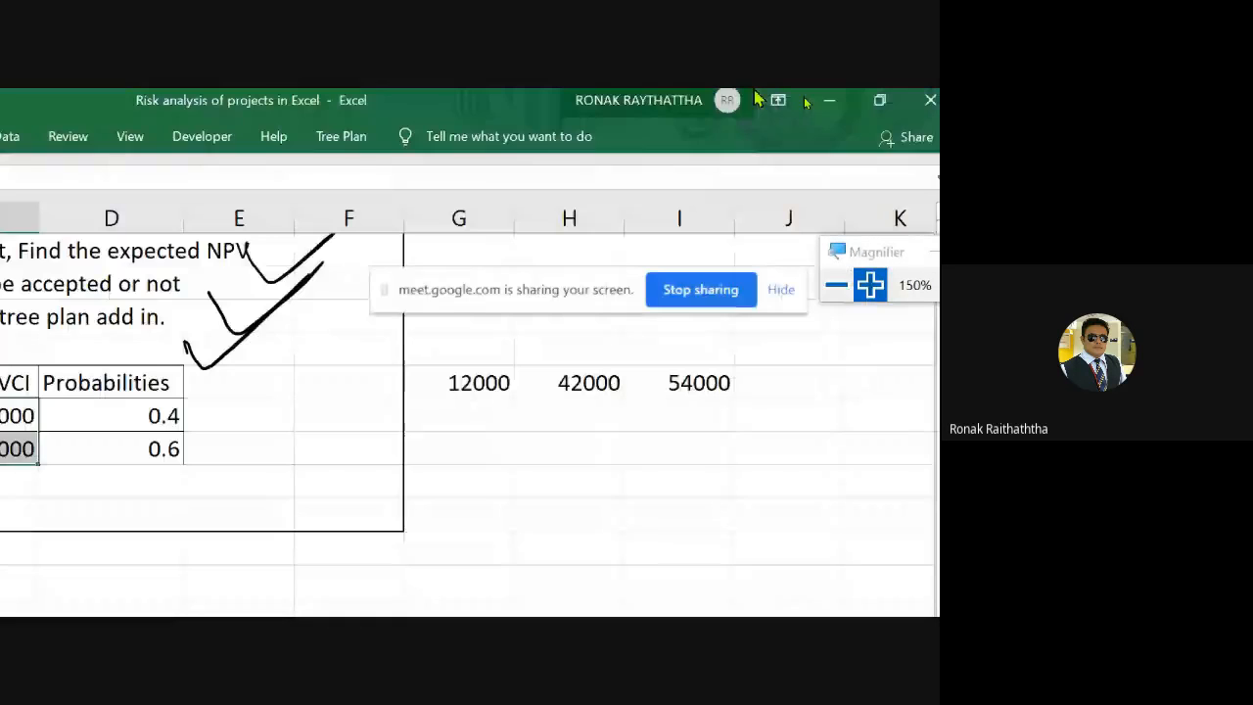
Calculate the first Year I expected inflow in C11 of Sheet4 with =A6*B6.
left_click(387, 421)
type("=")
left_click(142, 260)
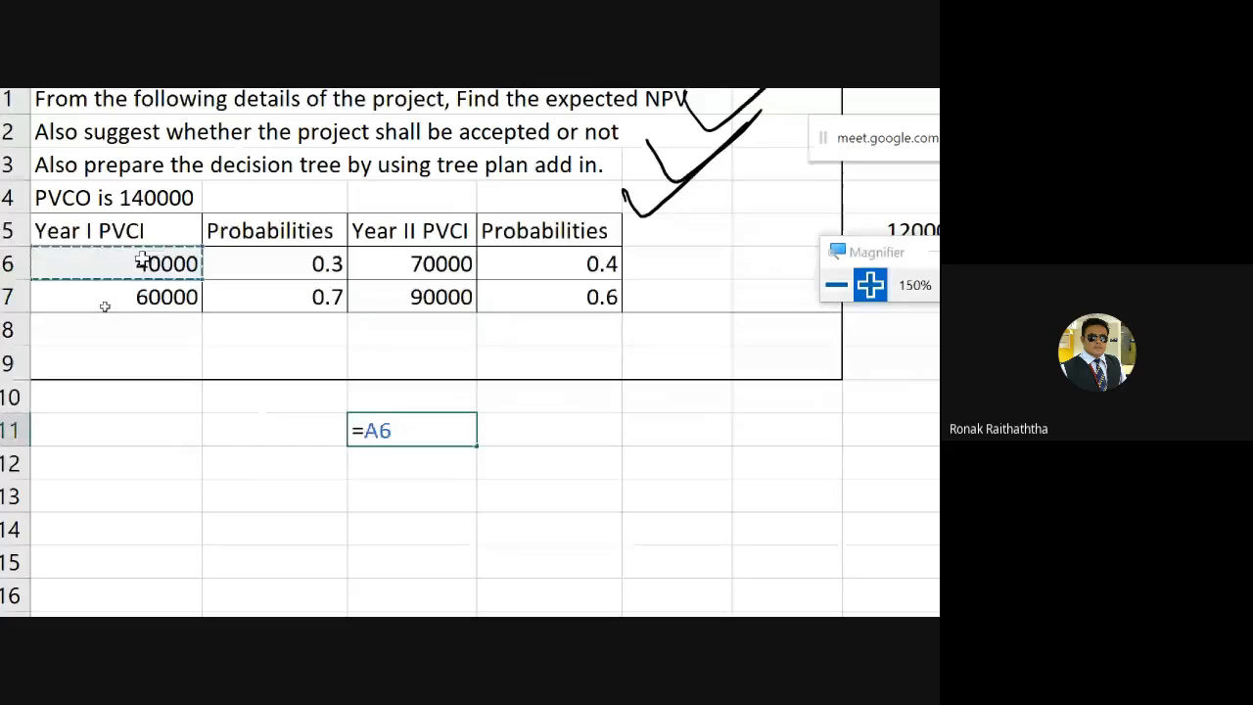
type("*")
left_click(287, 256)
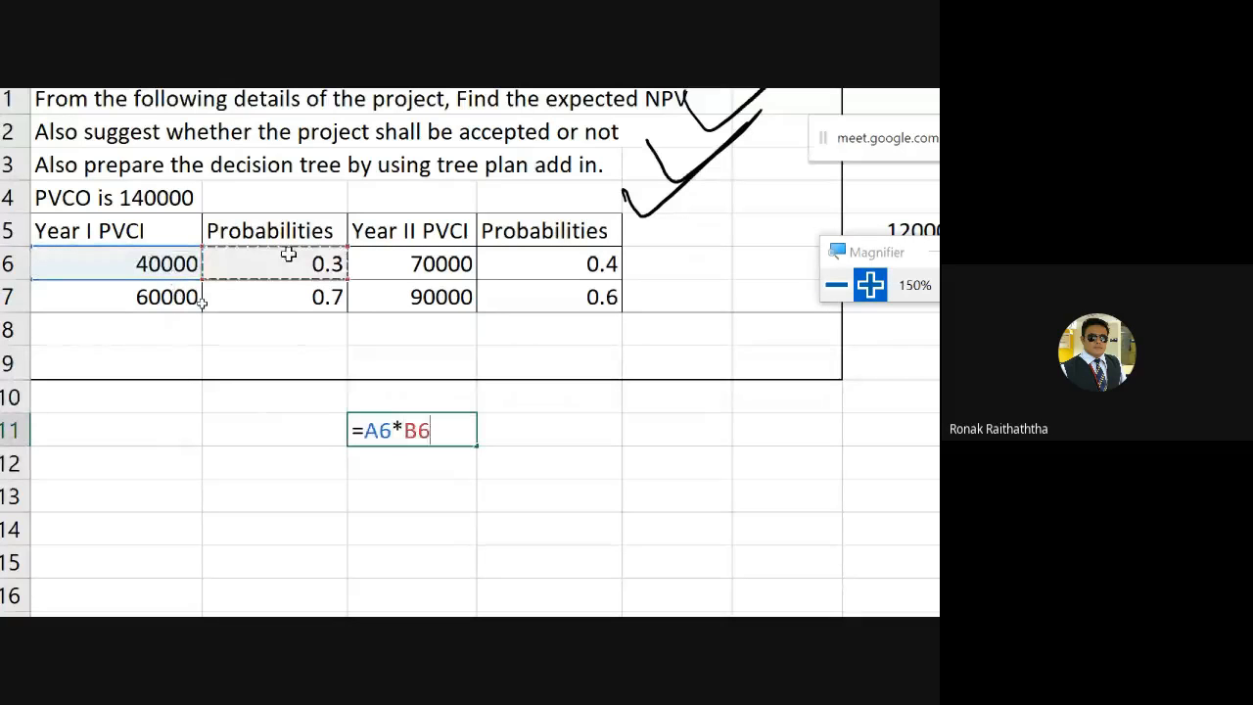
key("Return")
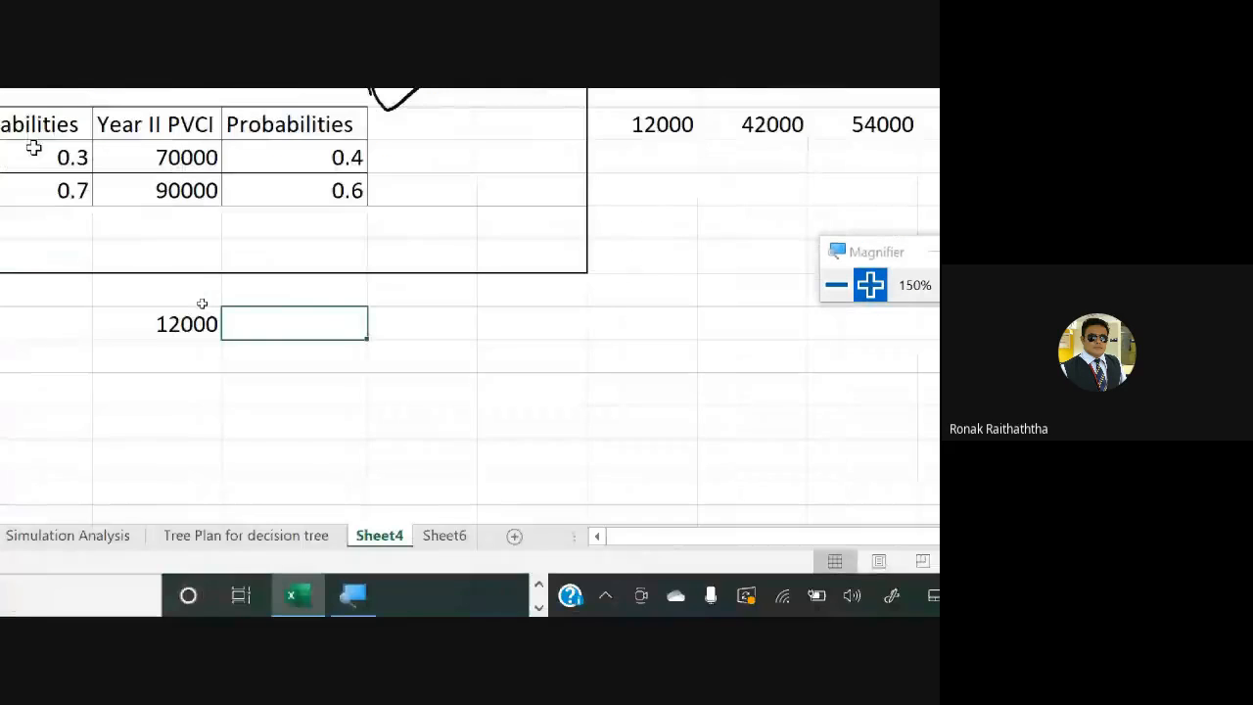
left_click(155, 195)
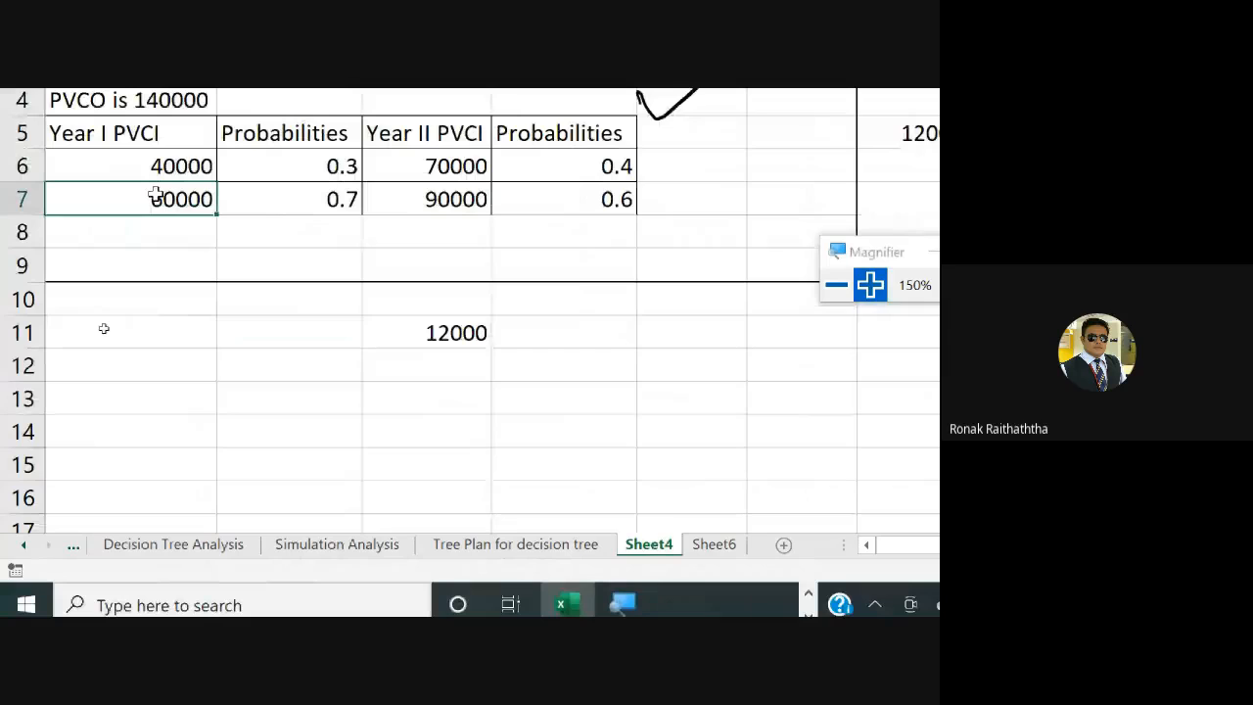
key("Right")
key("Right")
key("Down")
key("Down")
key("Down")
key("Down")
key("Down")
key("Right")
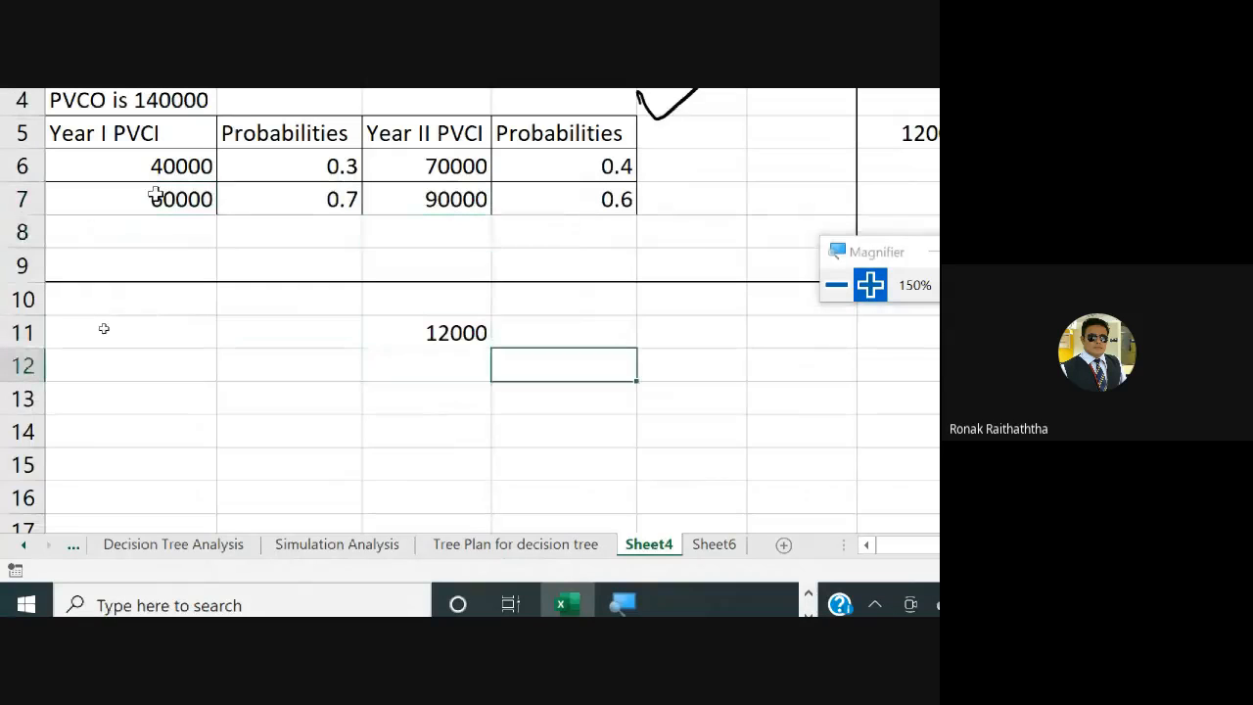
type("=")
key("Escape")
key("Up")
Calculate the second Year I expected inflow in D11 with =A7*B7.
type("=")
left_click(138, 198)
type("*")
left_click(296, 207)
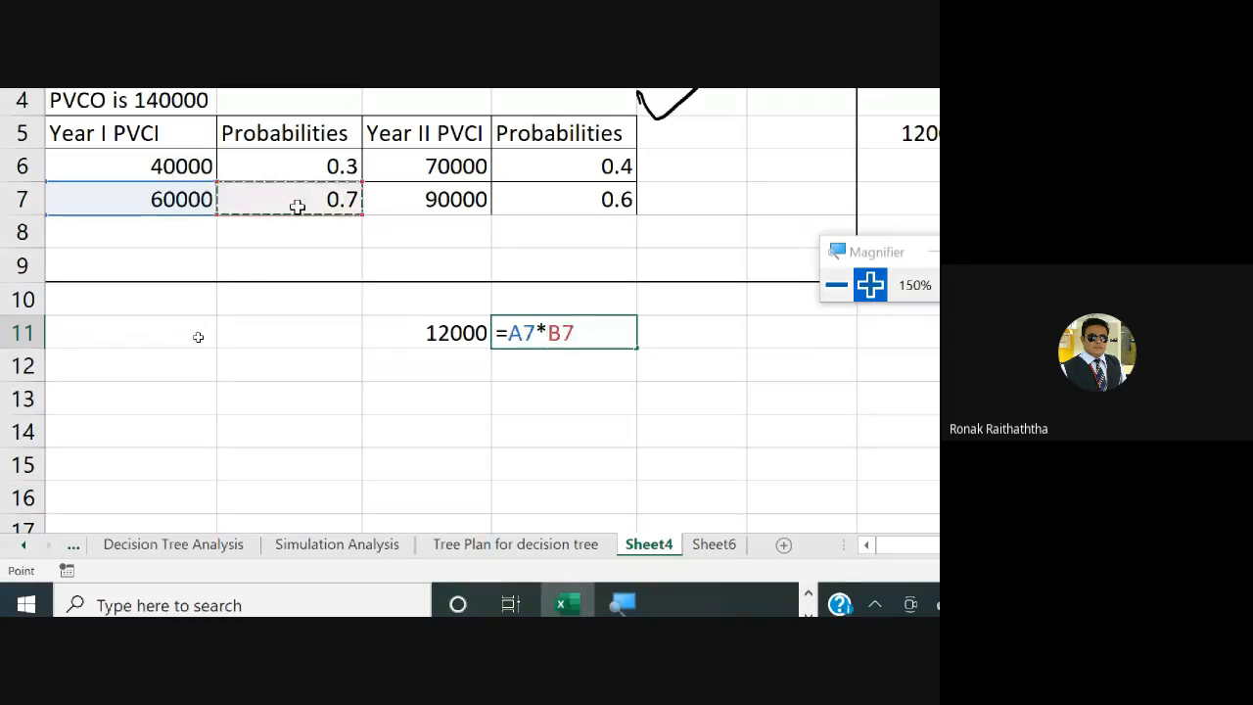
key("Return")
Total the Year I expected inflows in E11 with a SUM of C11:D11.
key("Up")
key("Right")
type("=")
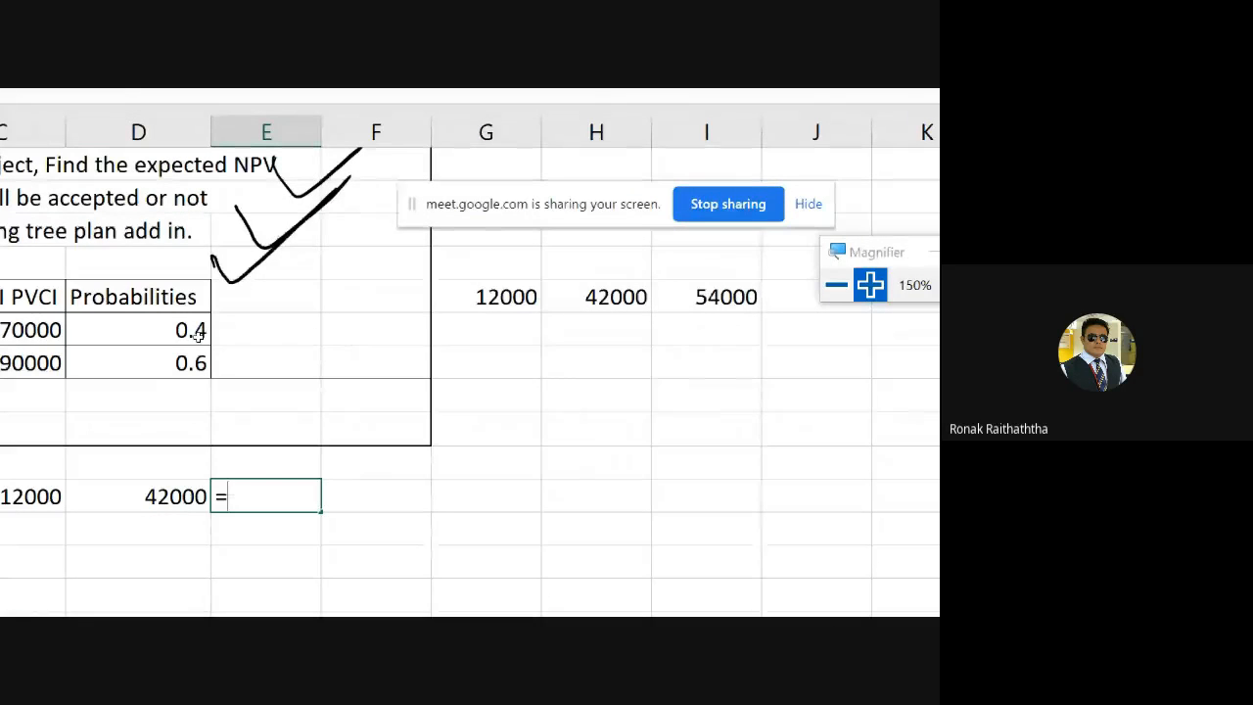
type("sum(")
key("Left")
key("Left")
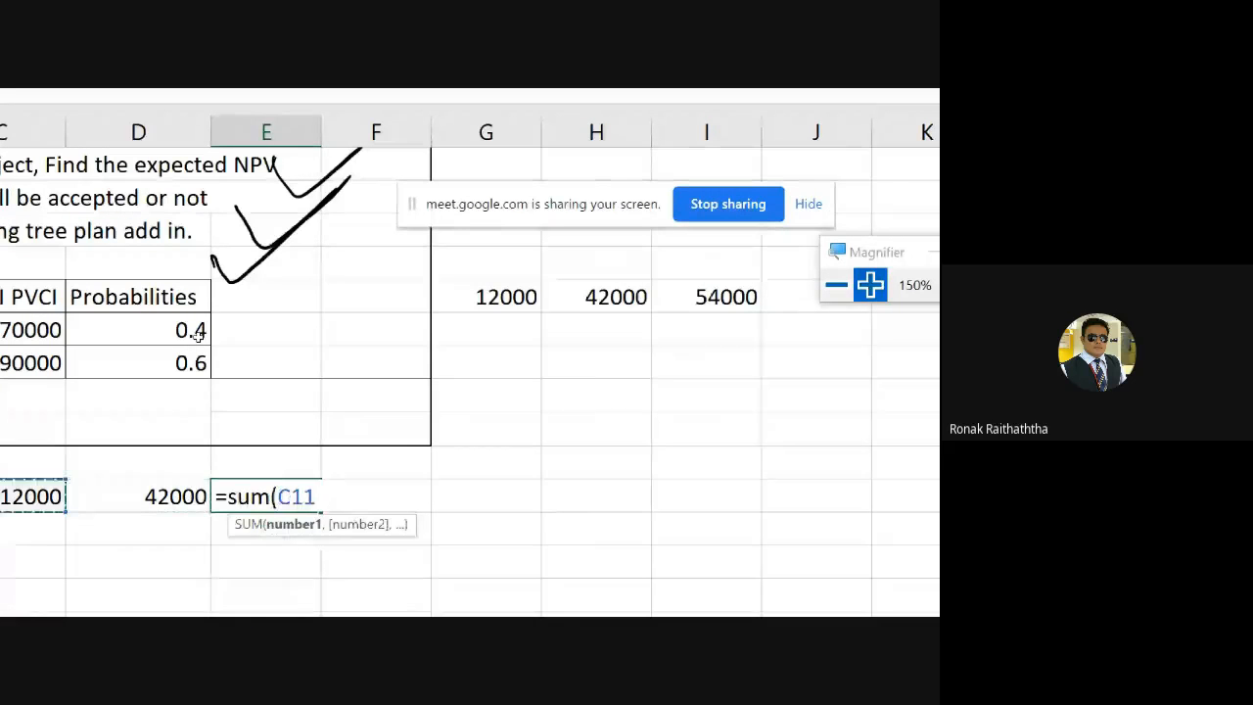
key("shift+Right")
key("Return")
Calculate the Year II expected inflows with =70000*0.4 in C12 and =90000*0.6 in D12.
key("Left")
key("Left")
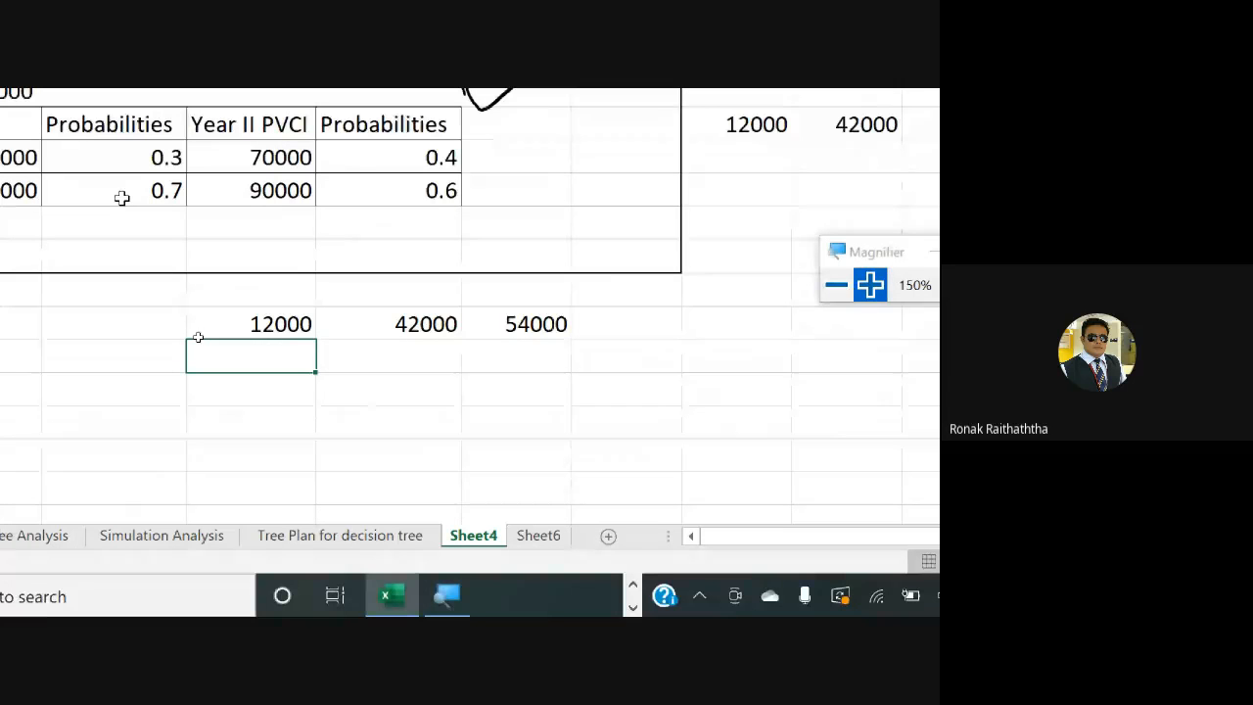
type("700")
key("BackSpace")
key("BackSpace")
key("BackSpace")
type("-")
key("BackSpace")
type("=")
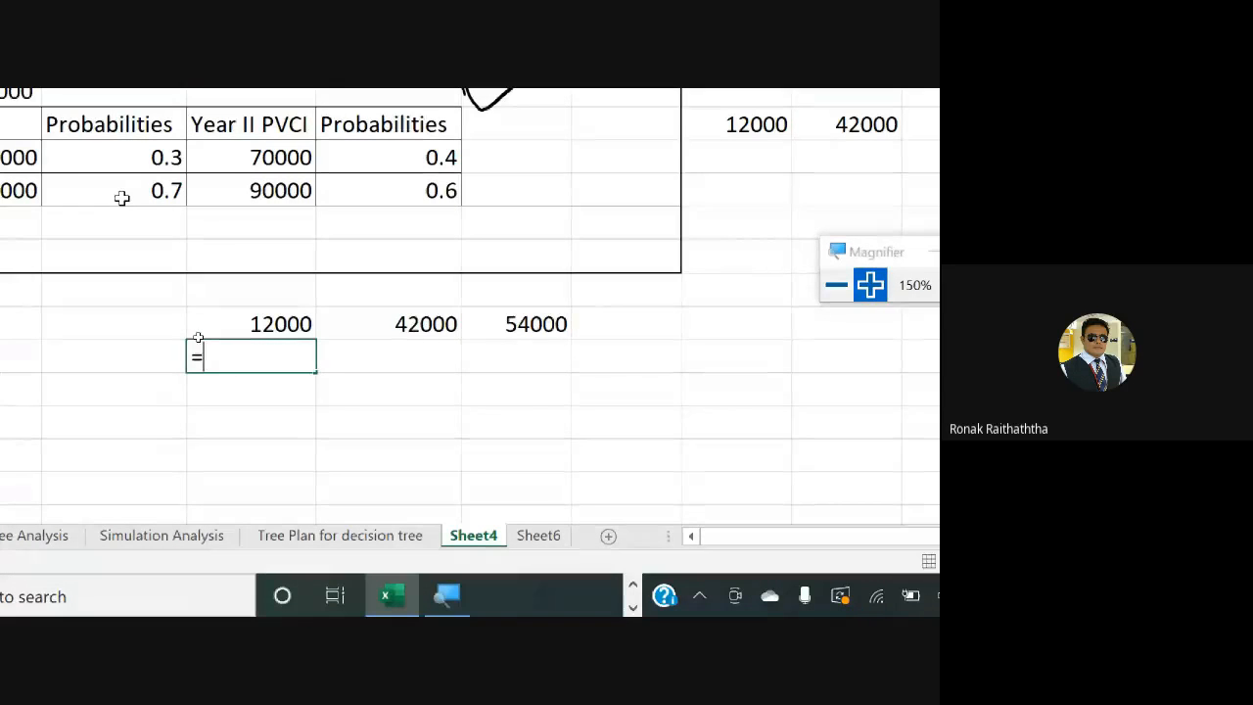
type("70000*0")
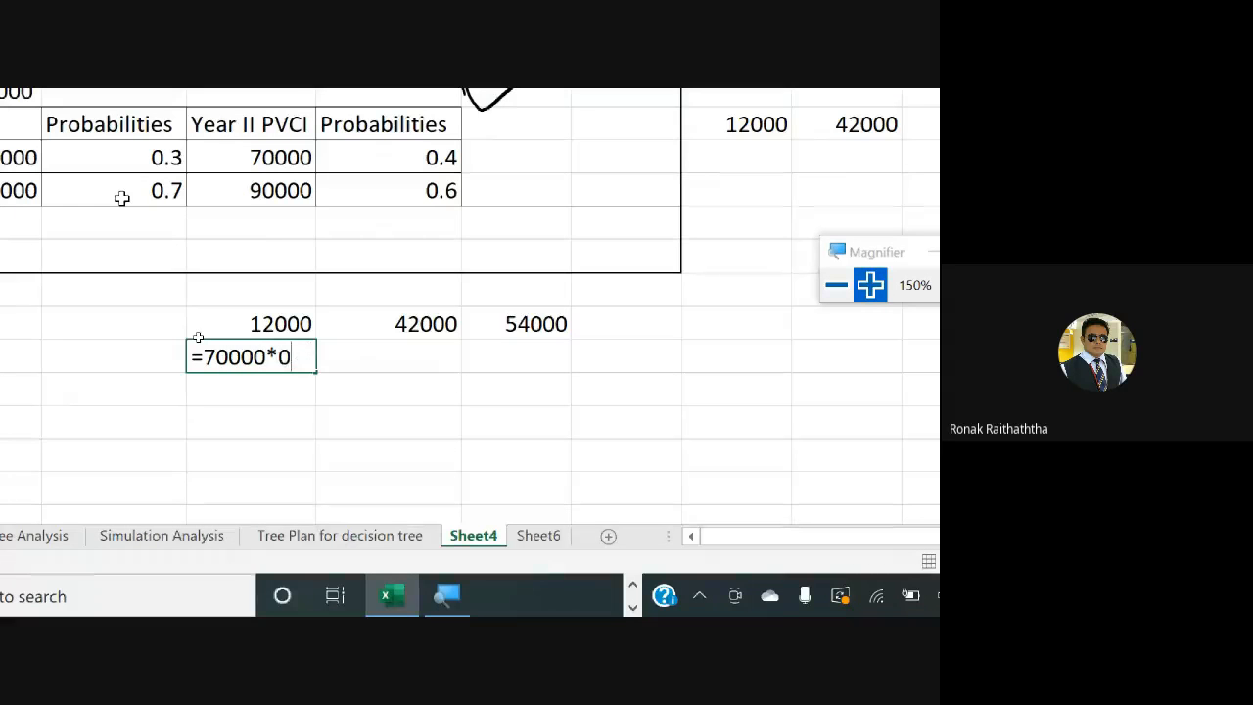
type(",4.4")
key("Tab")
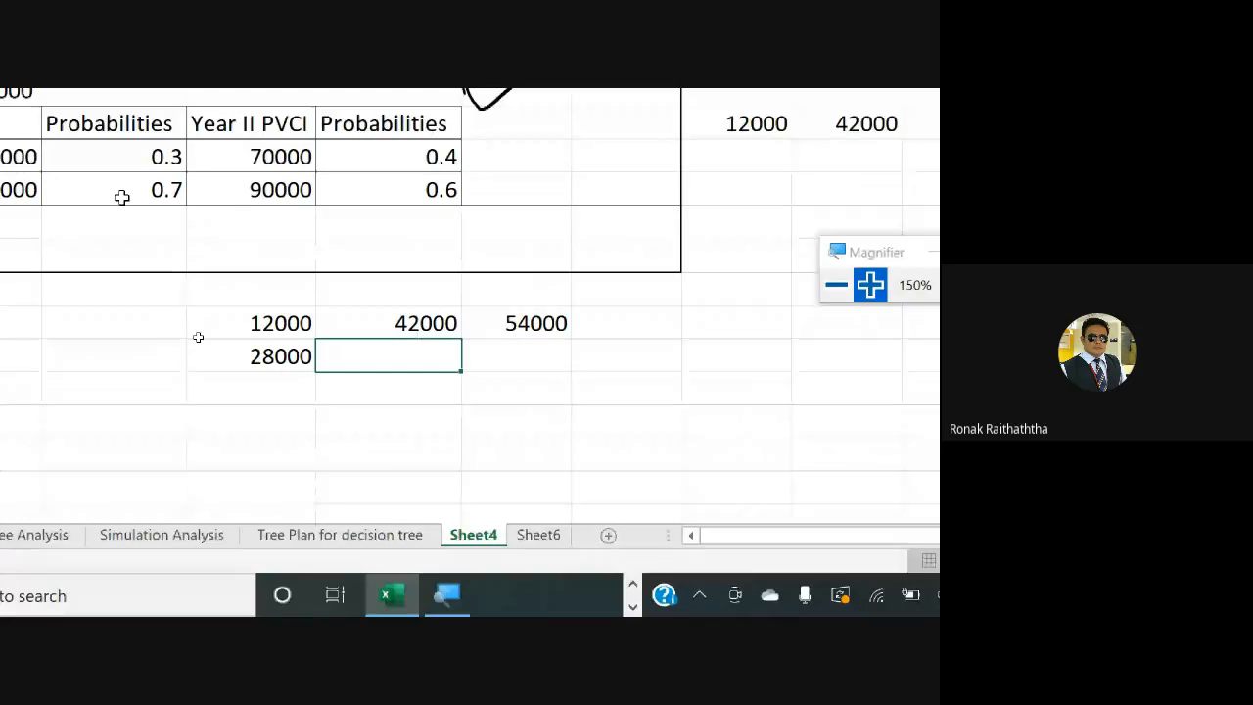
type("=90000*0.6")
key("Return")
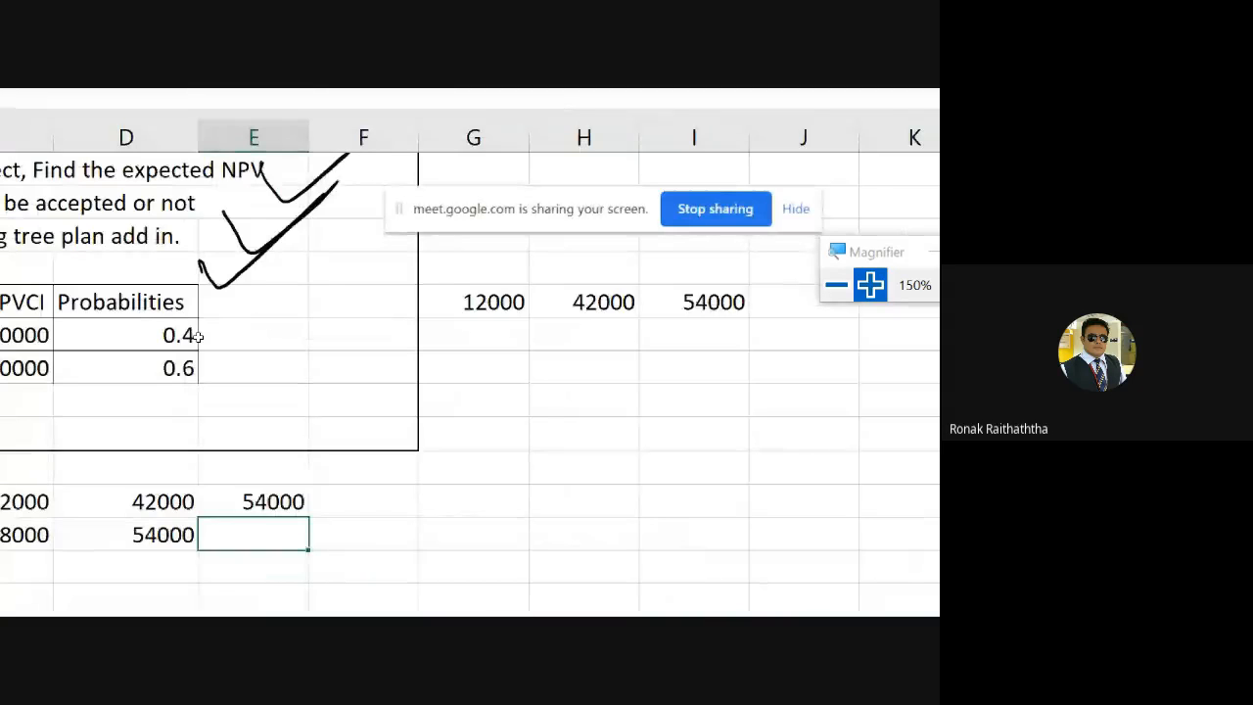
Copy the row total formula from E11 to E12 and save the workbook.
key("Up")
key("ctrl+c")
key("Down")
key("ctrl+v")
key("ctrl+s")
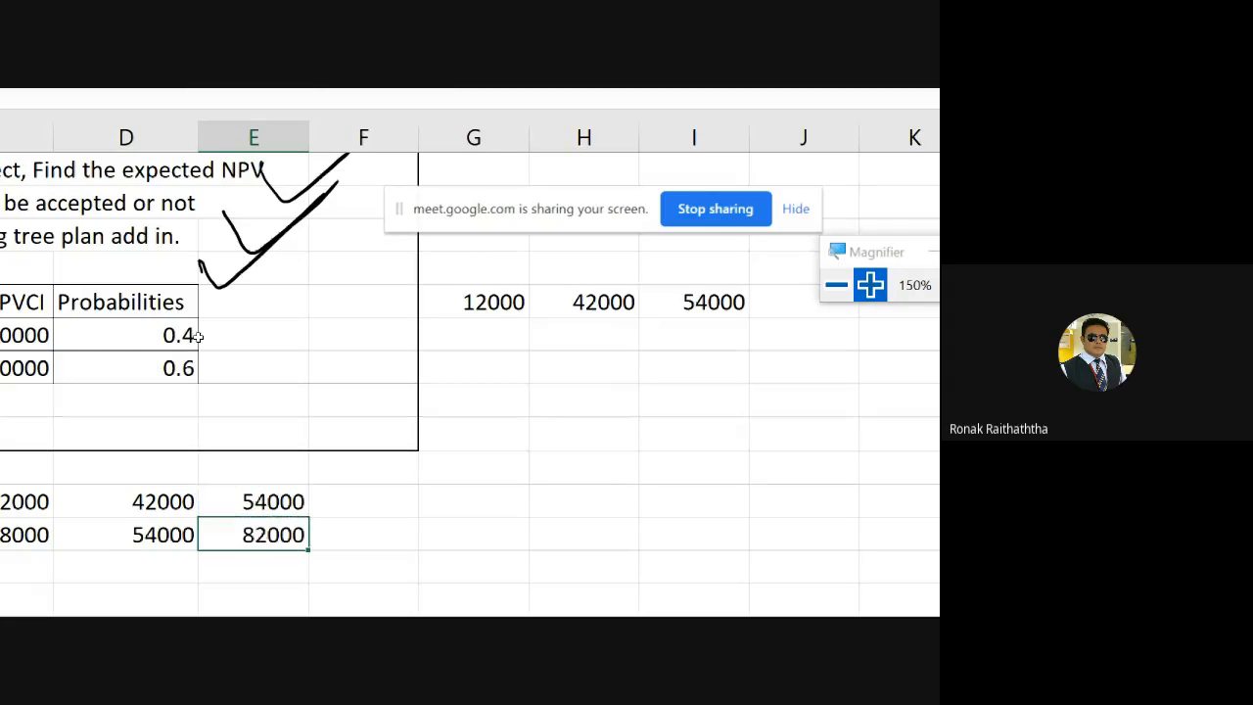
Add the two yearly totals in E13 with a SUM of E11:E12.
key("Left")
key("Left")
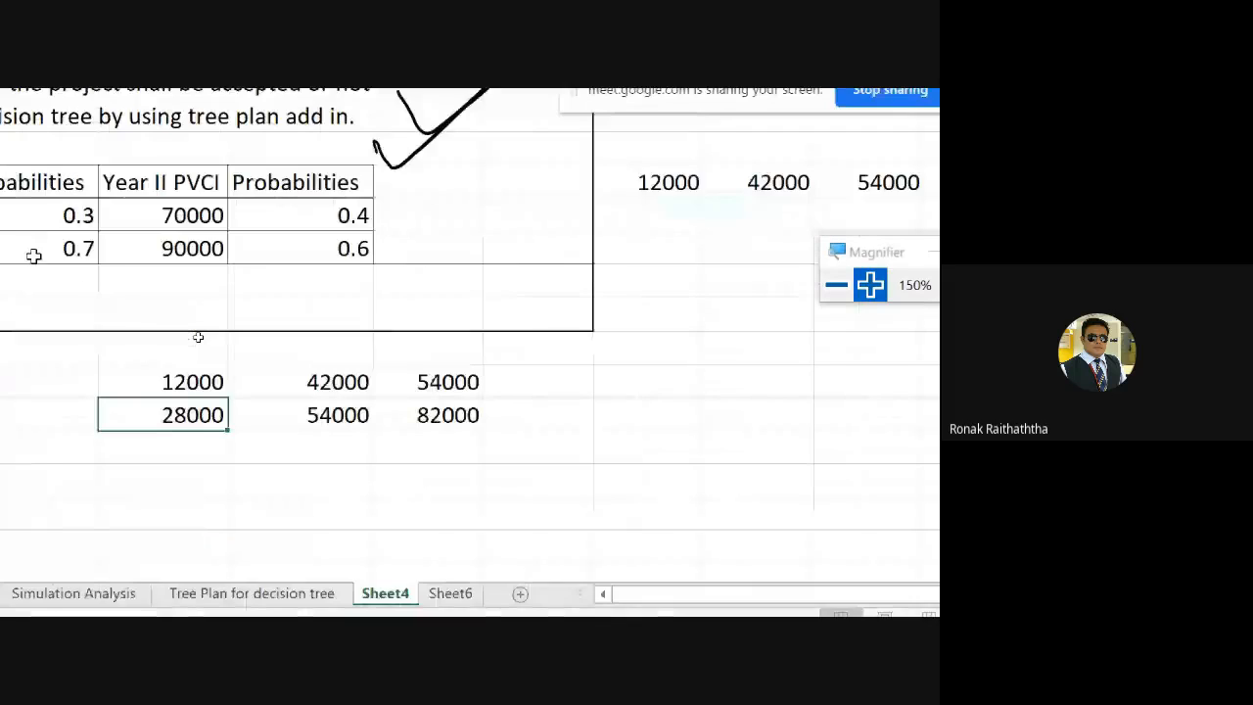
key("Right")
key("Right")
key("Down")
type("=s9")
key("BackSpace")
key("BackSpace")
type("sum(")
key("Up")
key("Up")
key("shift+Down")
type(")")
key("Return")
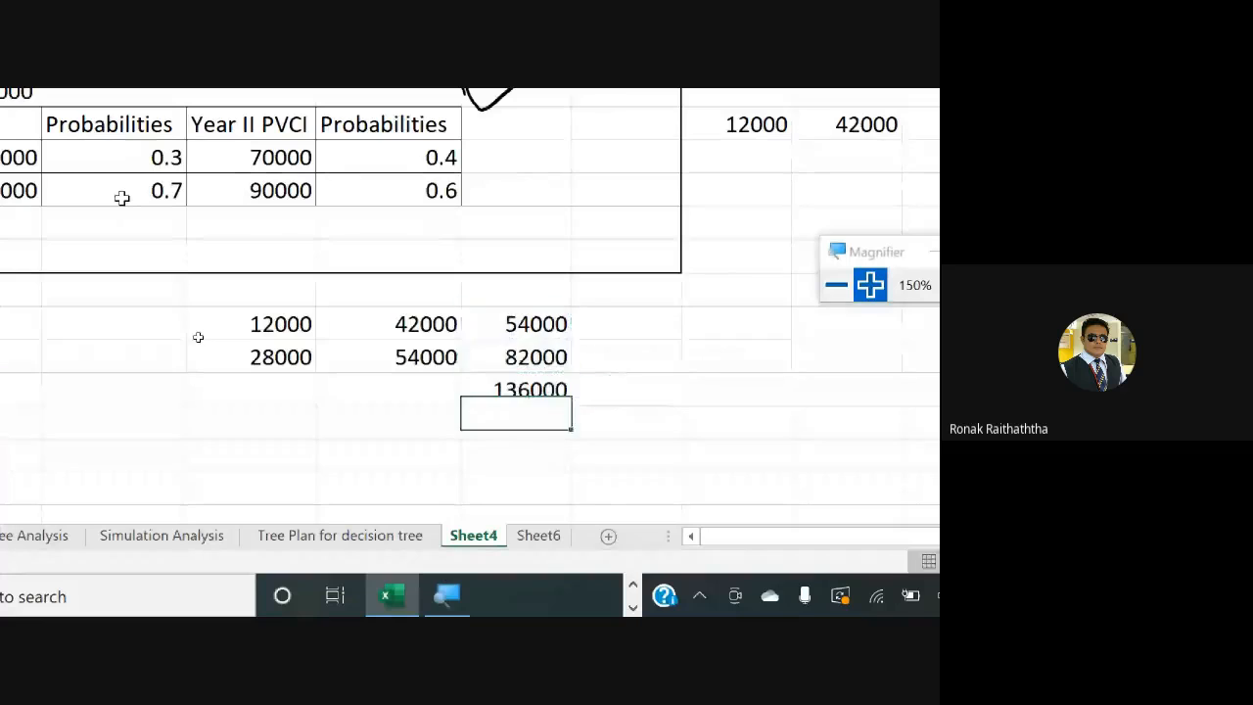
Enter the Year I inflow 40000 in both C15 and C16.
key("Left")
key("Left")
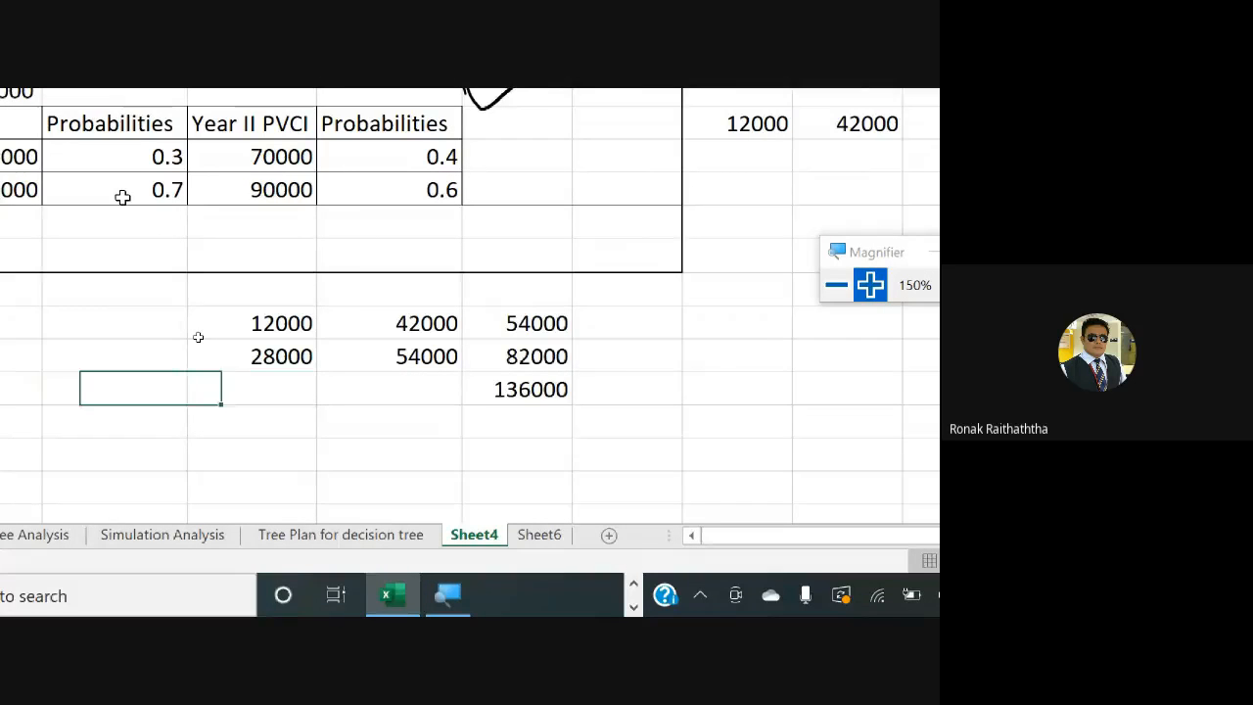
key("Right")
key("Right")
key("Down")
key("Down")
key("Down")
key("Down")
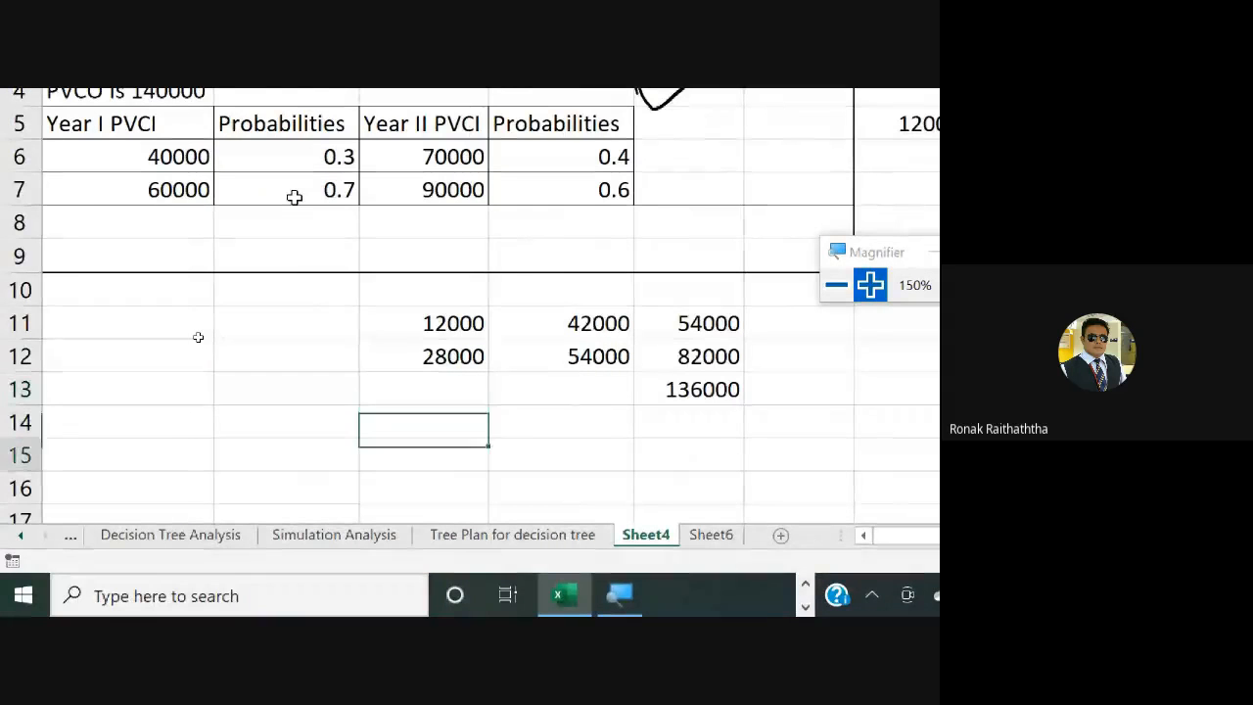
key("Up")
key("Up")
key("Up")
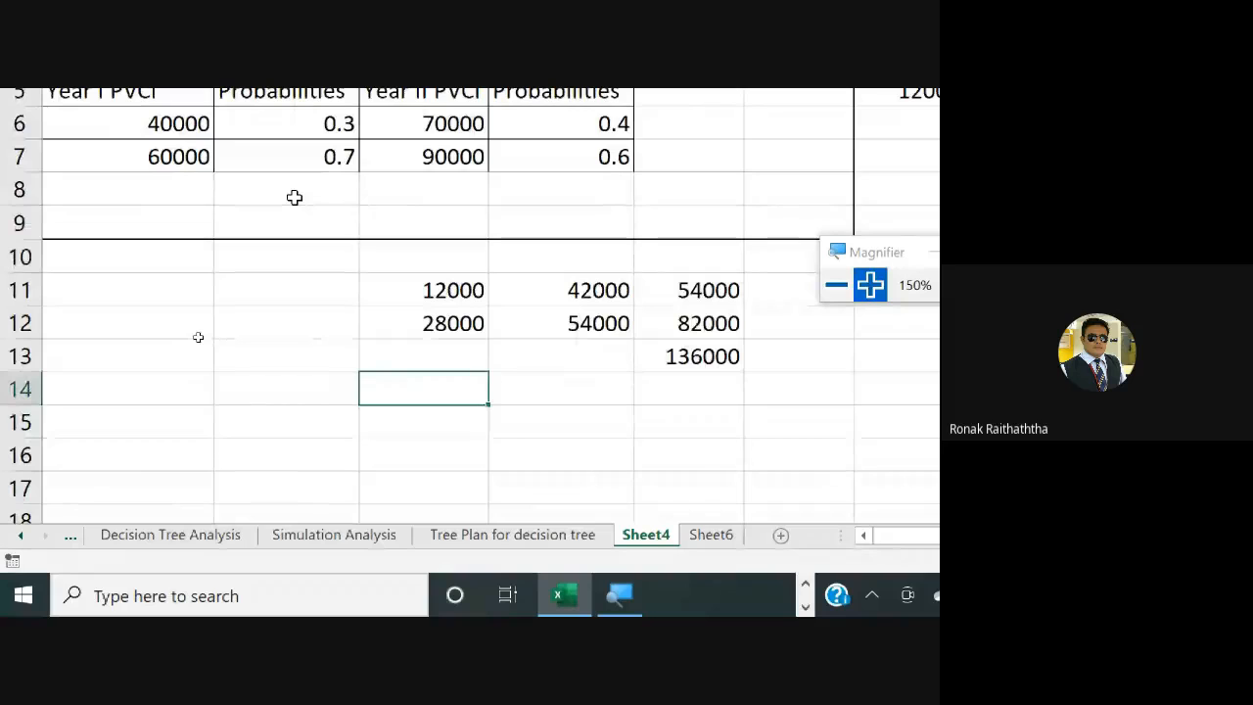
key("Down")
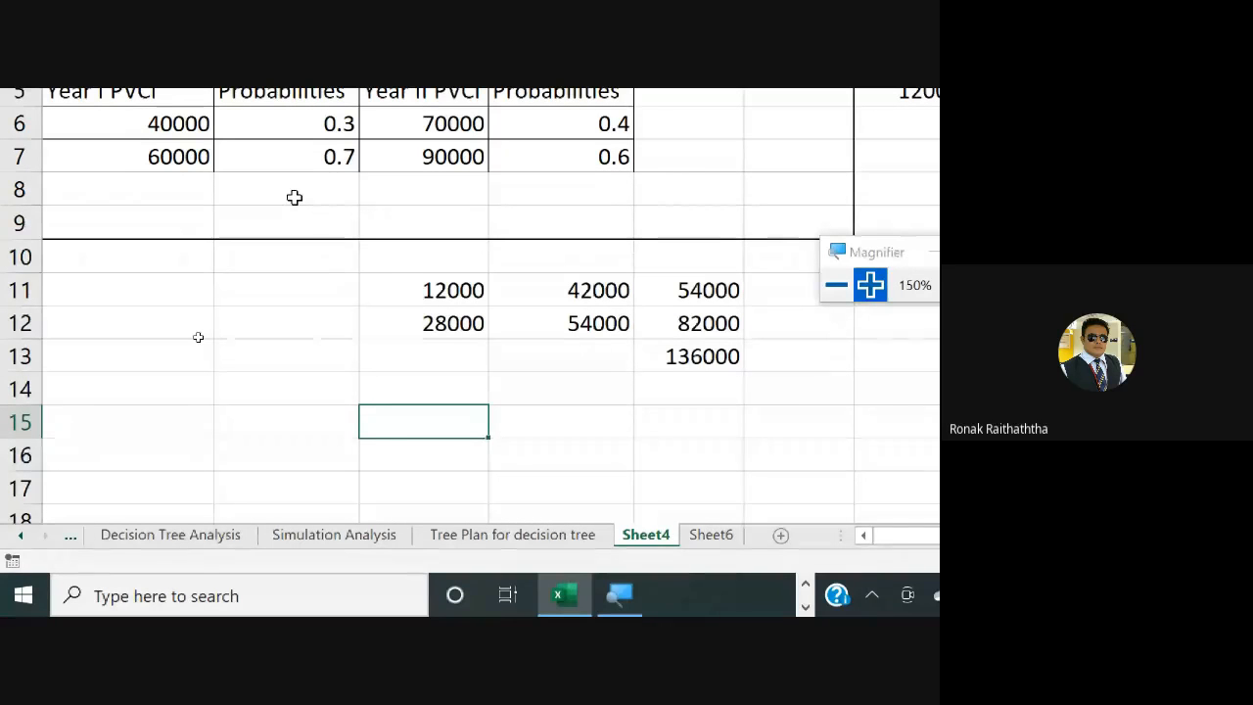
type("40000")
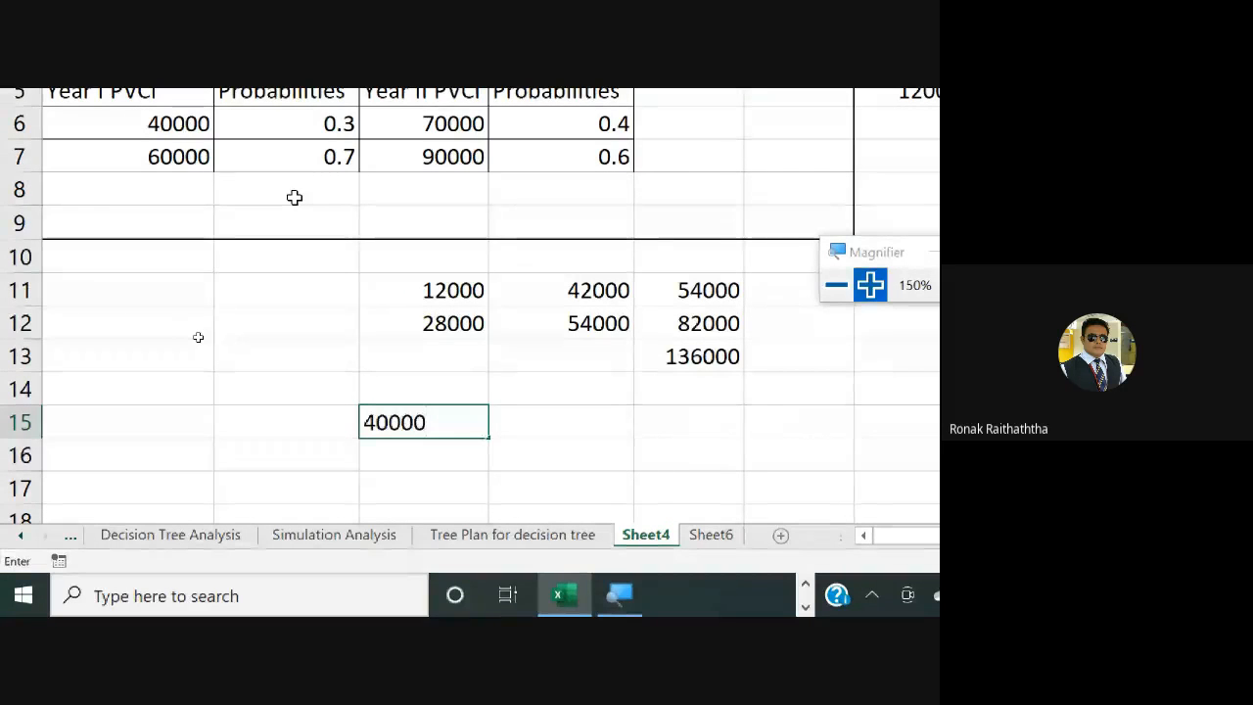
key("Return")
type("40000")
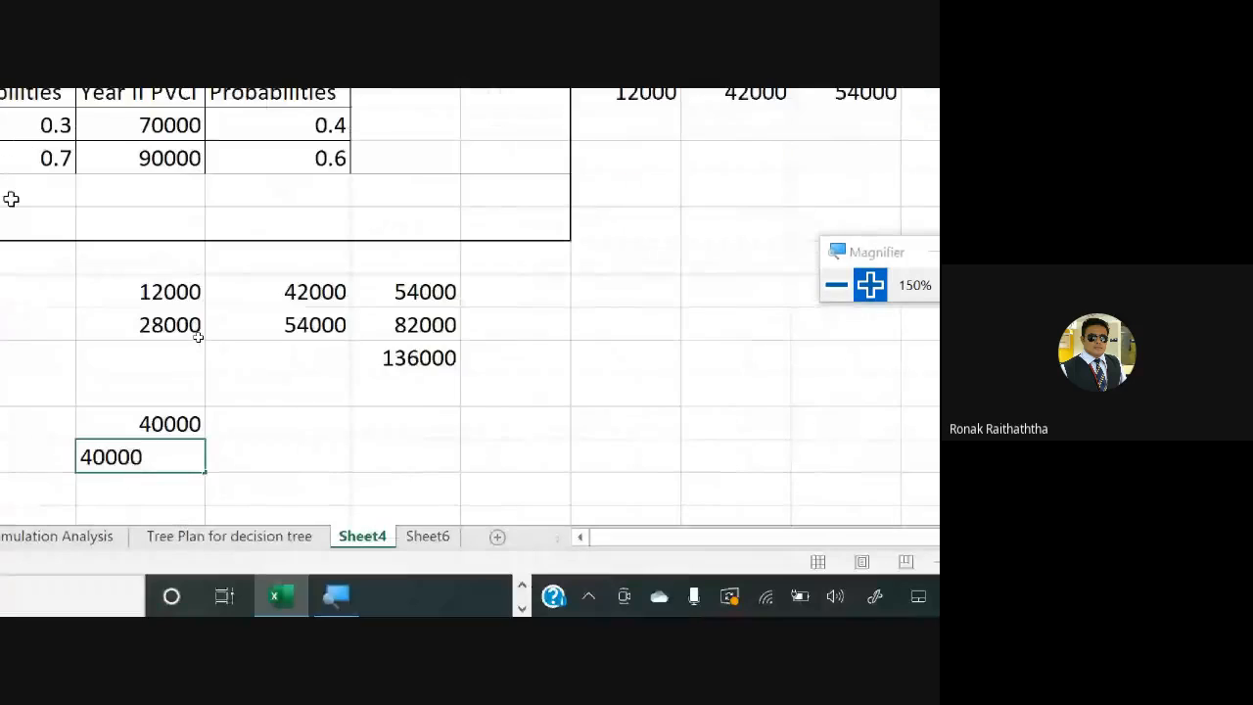
key("Left")
Enter the Year II inflows 70000 in D15 and 90000 in D16 beside the 40000 entries.
key("Up")
key("Right")
key("Right")
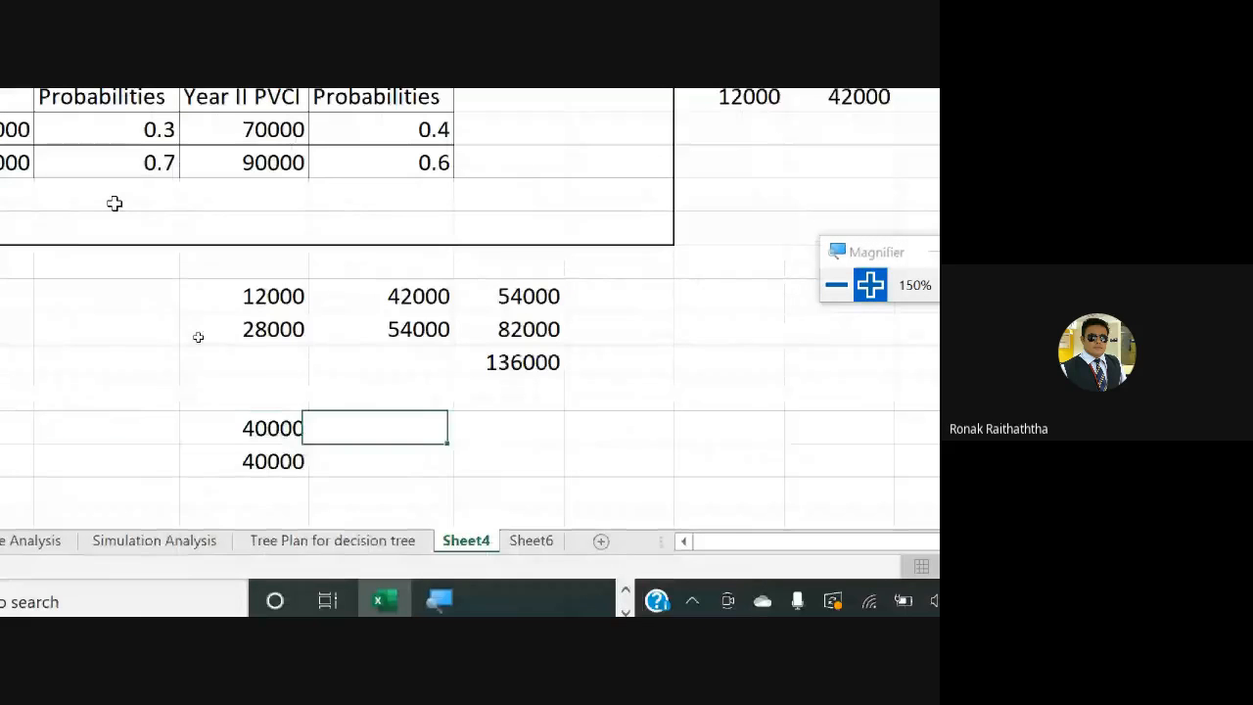
type("70000")
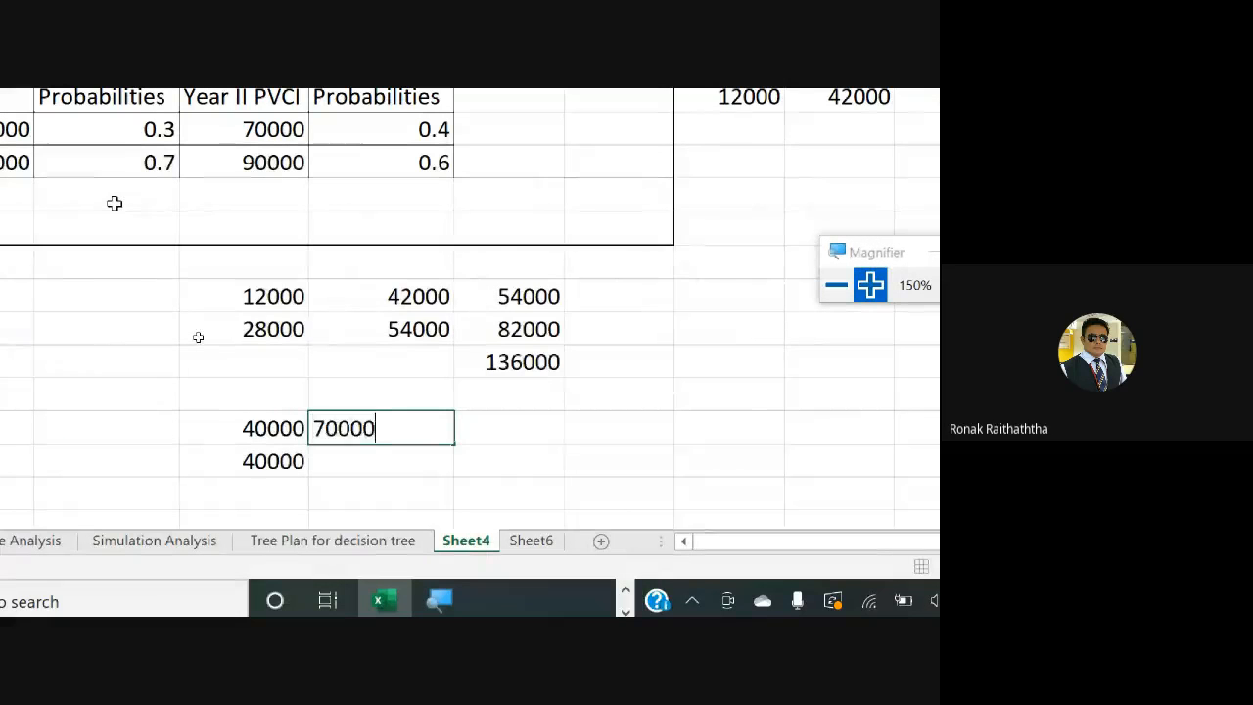
key("Return")
type("90000")
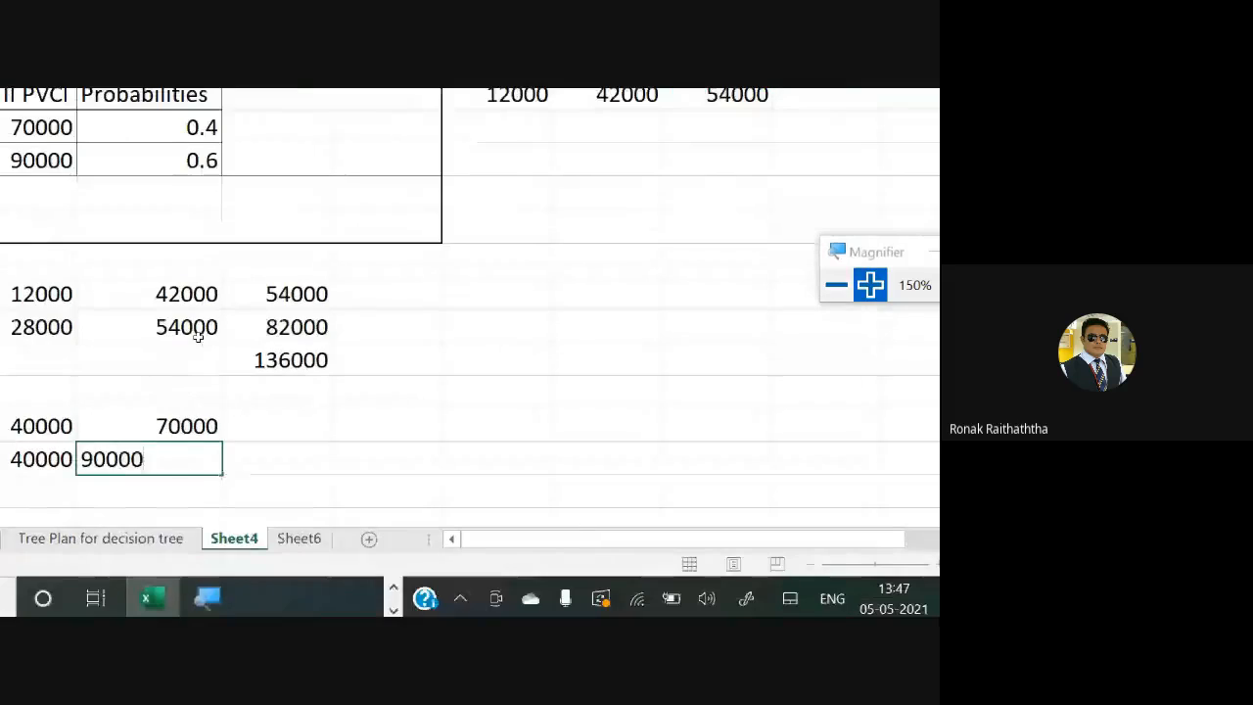
key("Return")
Enter the other Year I inflow, 60000, in C17.
key("Left")
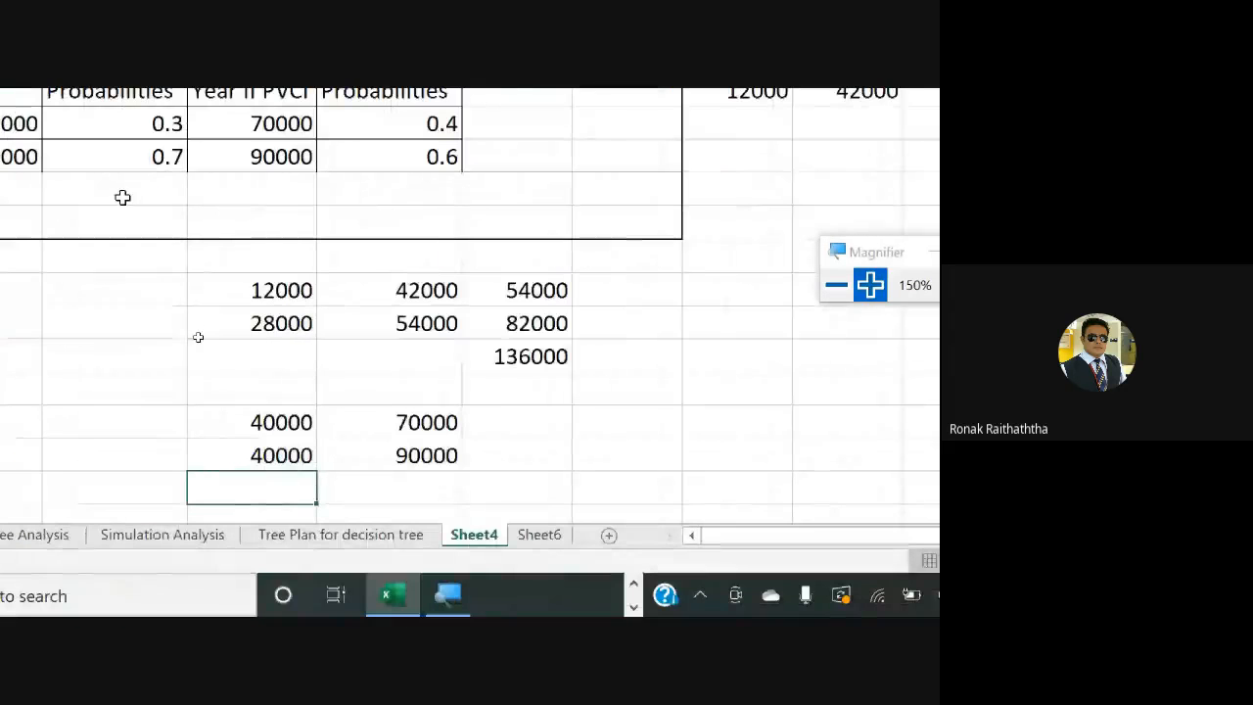
key("Left")
key("Right")
key("Right")
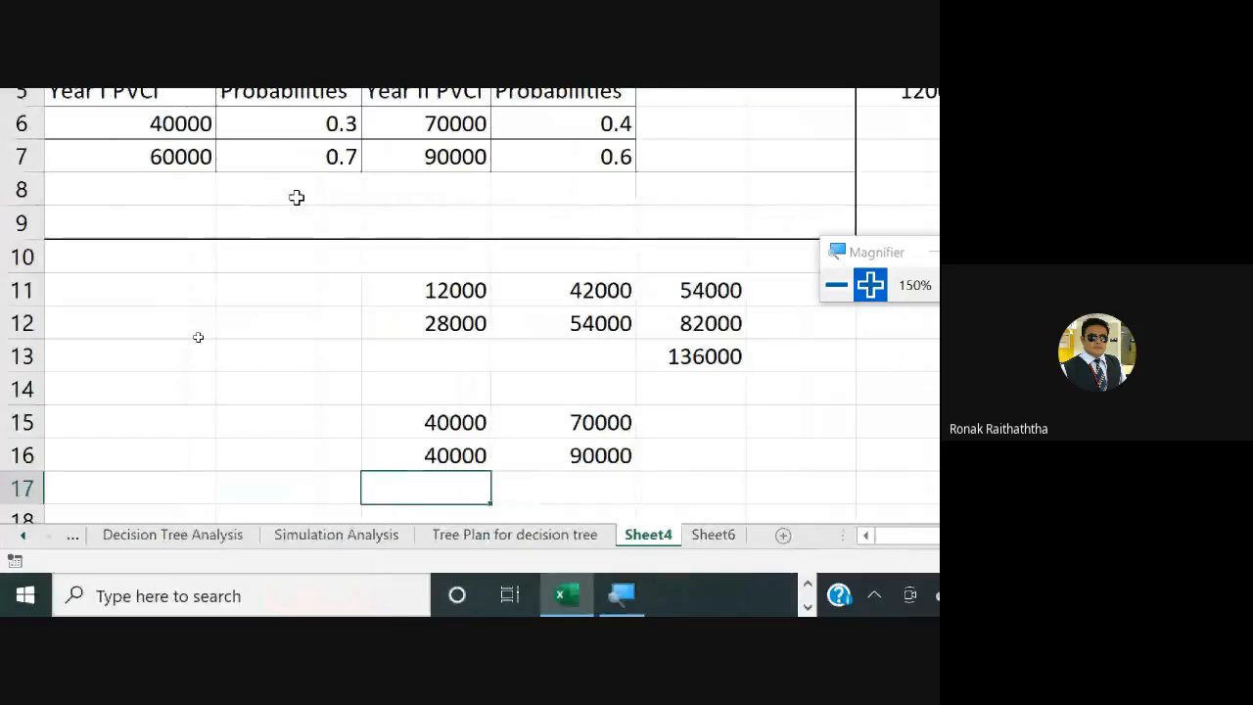
type("60000")
key("ctrl+Return")
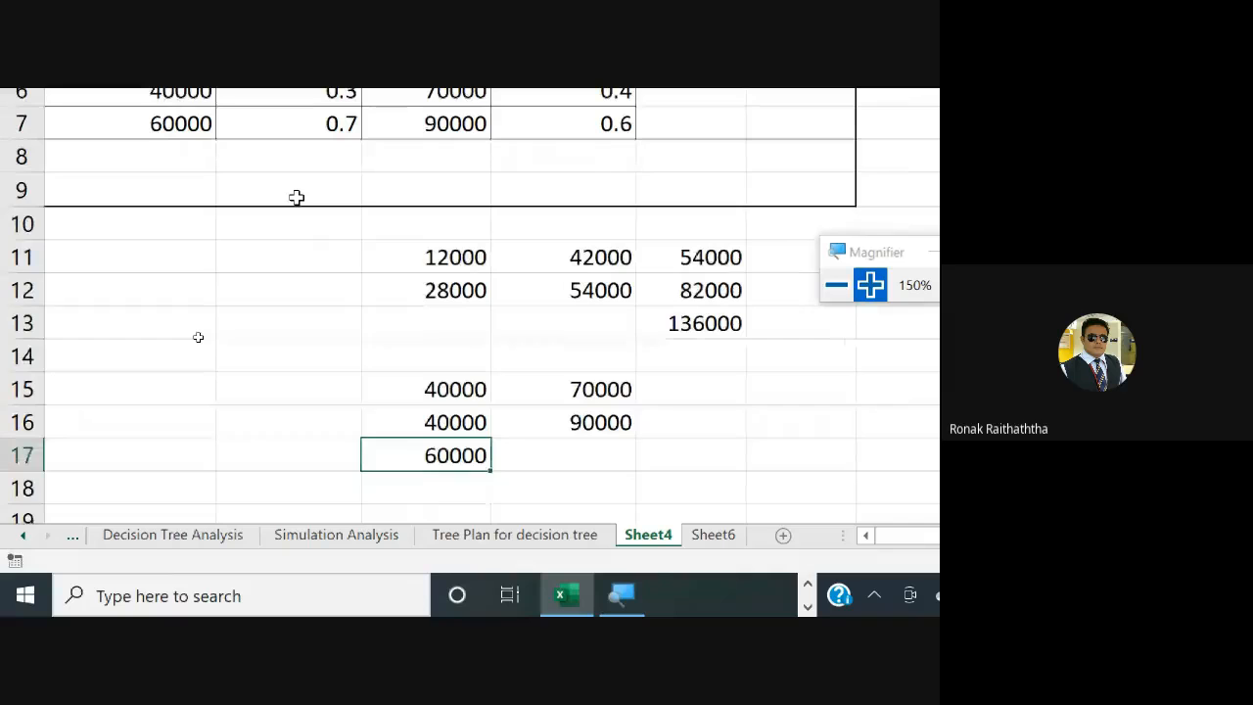
Copy the Year I inflow 60000 from C17 into C18.
key("ctrl+c")
key("shift+Down")
key("ctrl+v")
key("Right")
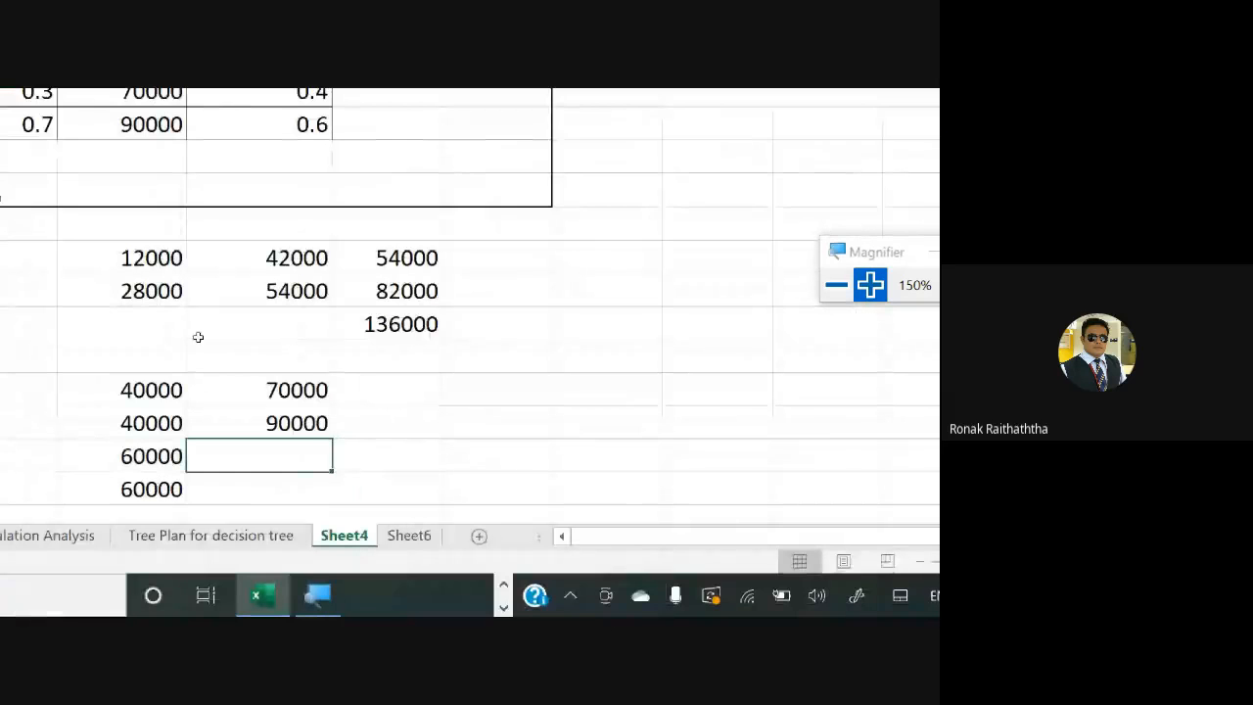
Copy the Year II inflows 70000 and 90000 from D15:D16 into D17:D18 beside the 60000 entries.
key("Up")
key("shift+Up")
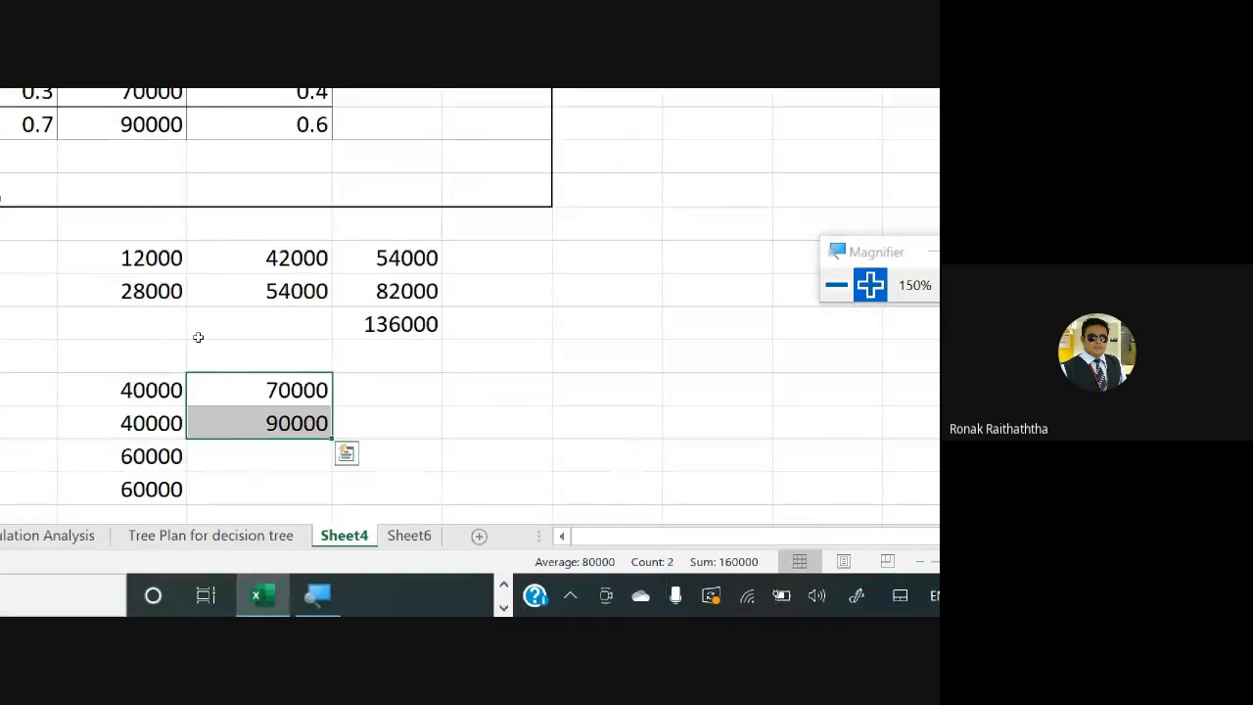
key("ctrl+c")
key("Down")
key("Return")
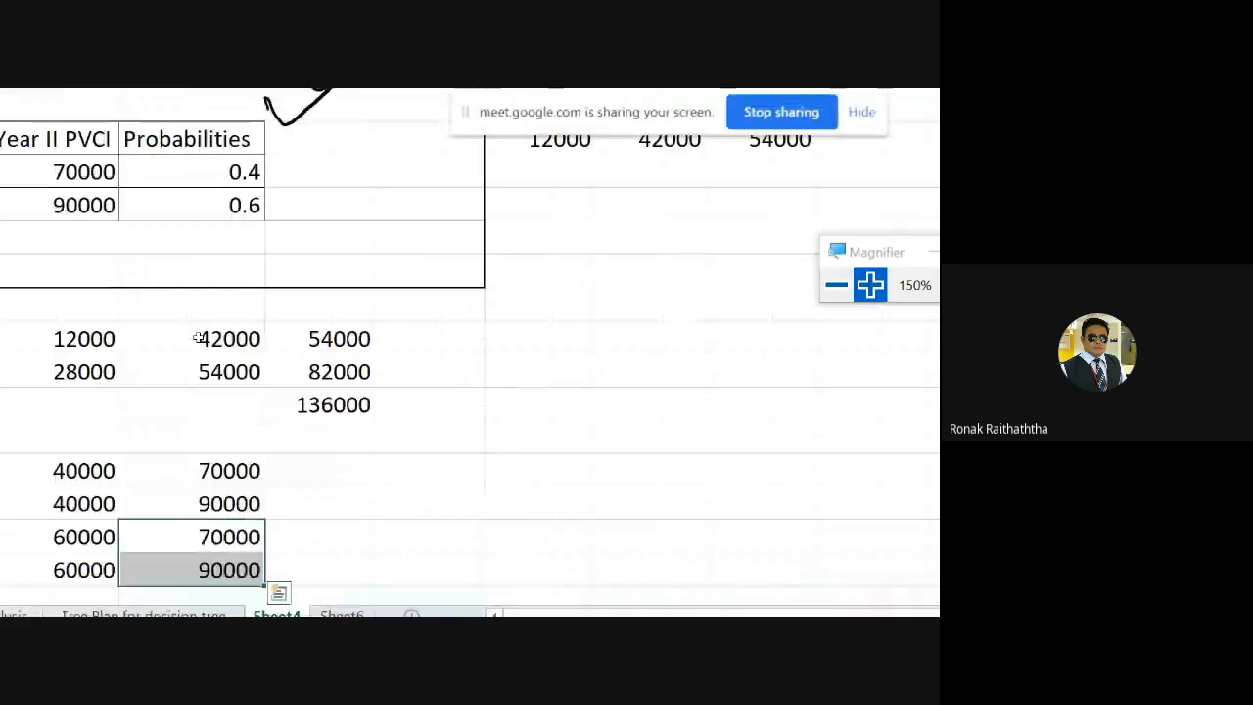
Compare the four inflow combinations in C15:D18 on Sheet4 with the decision tree branches and expected value on Sheet6.
key("Home")
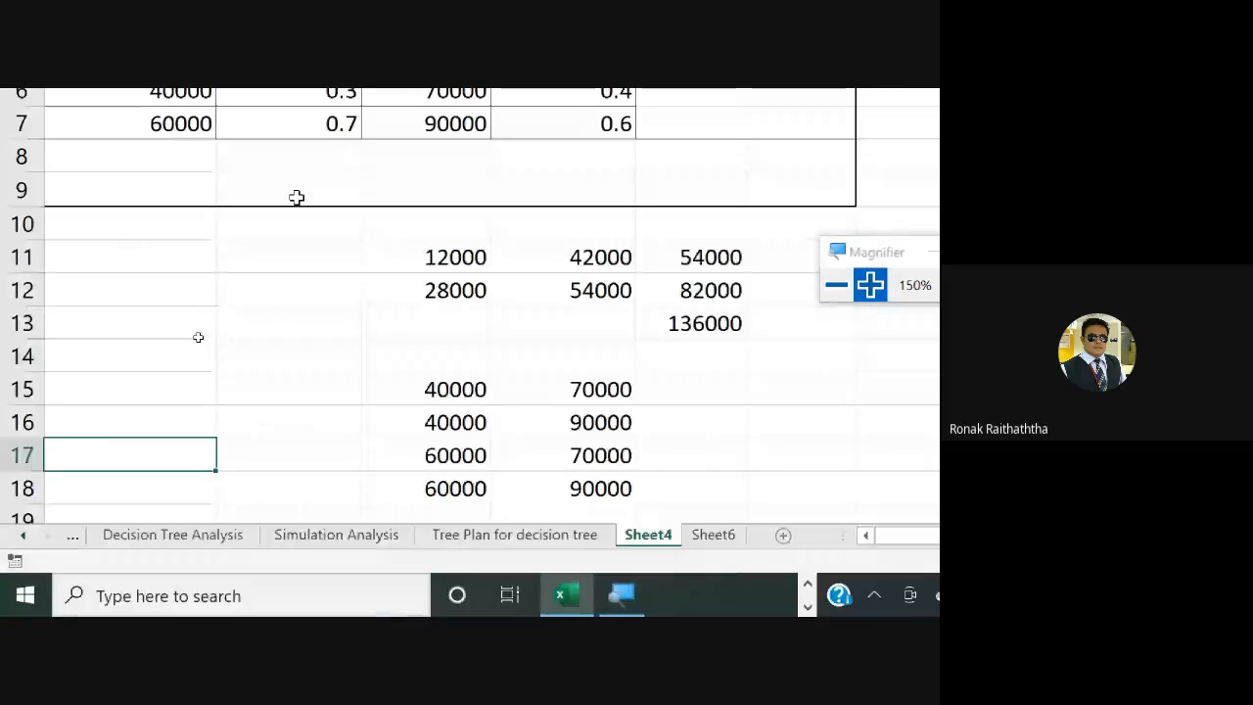
key("ctrl+Right")
key("ctrl+Right")
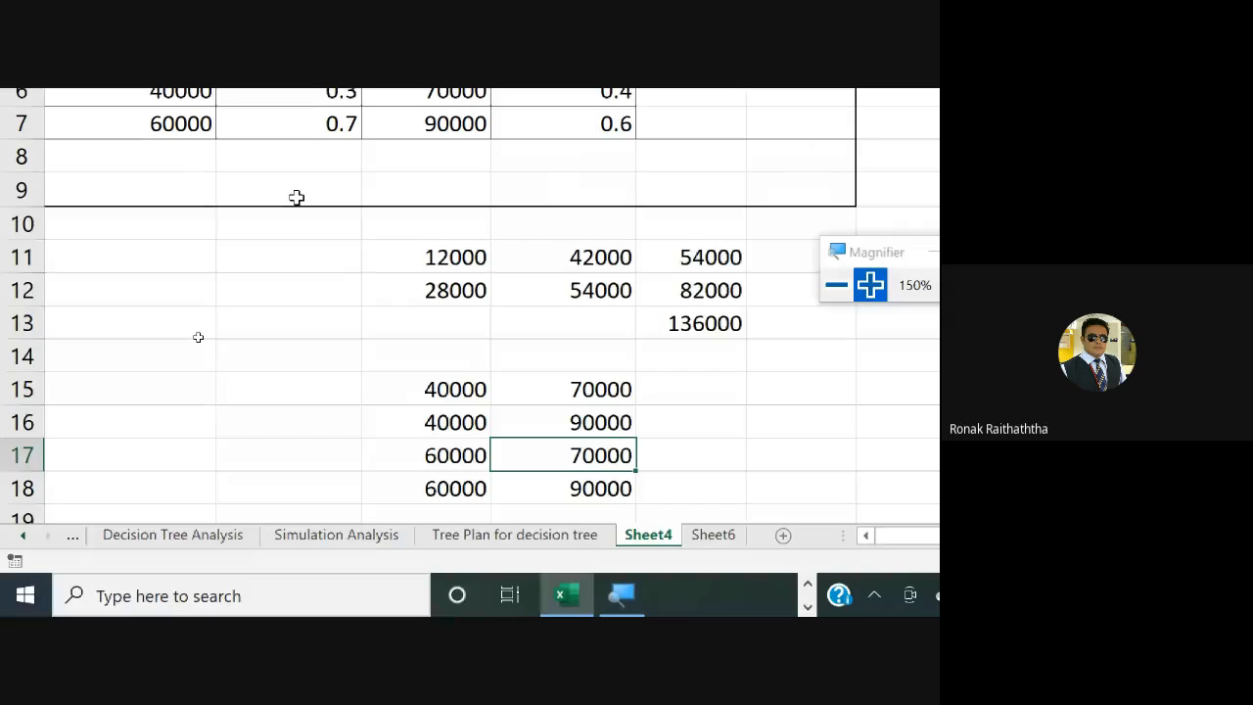
left_click(576, 394)
left_click(444, 387)
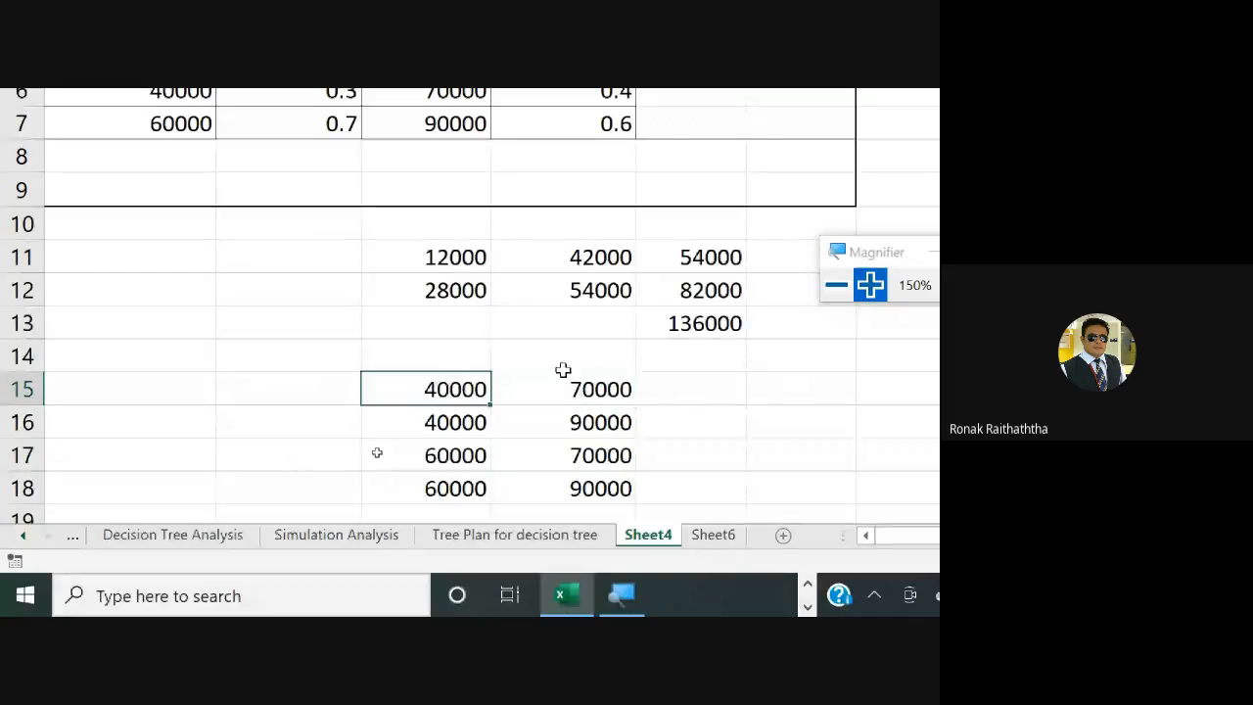
left_click(666, 390)
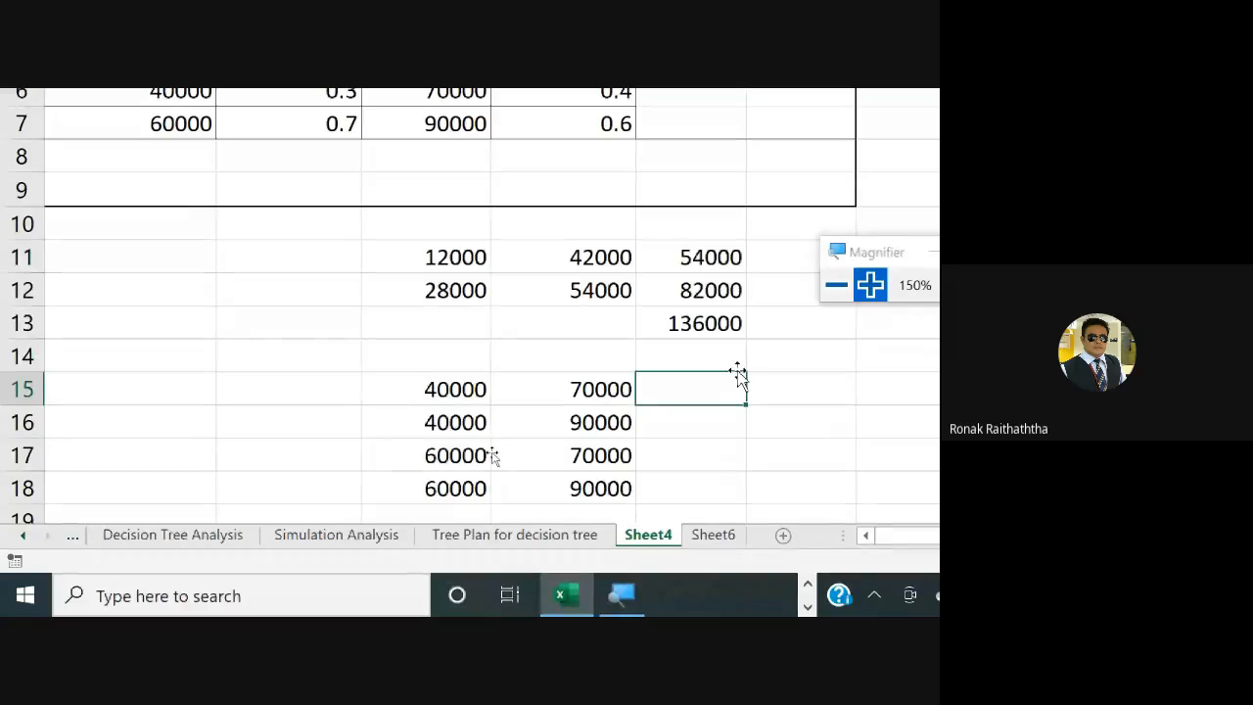
left_click(715, 535)
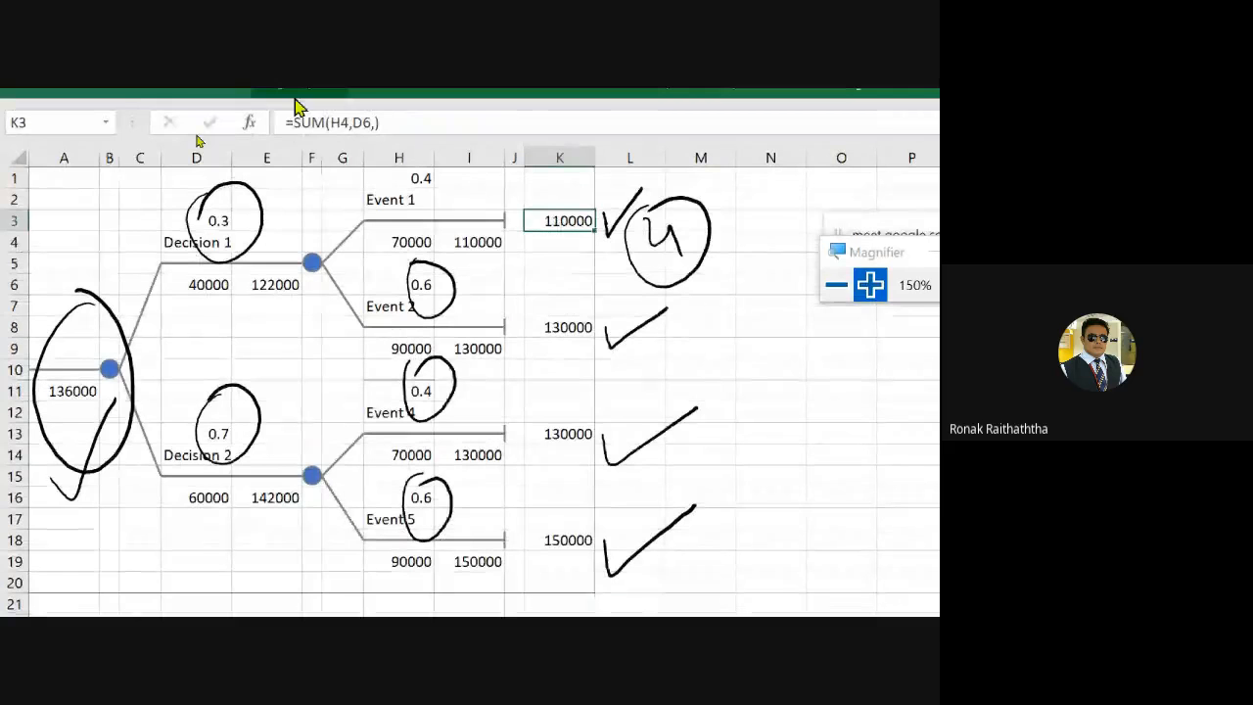
left_click(66, 427)
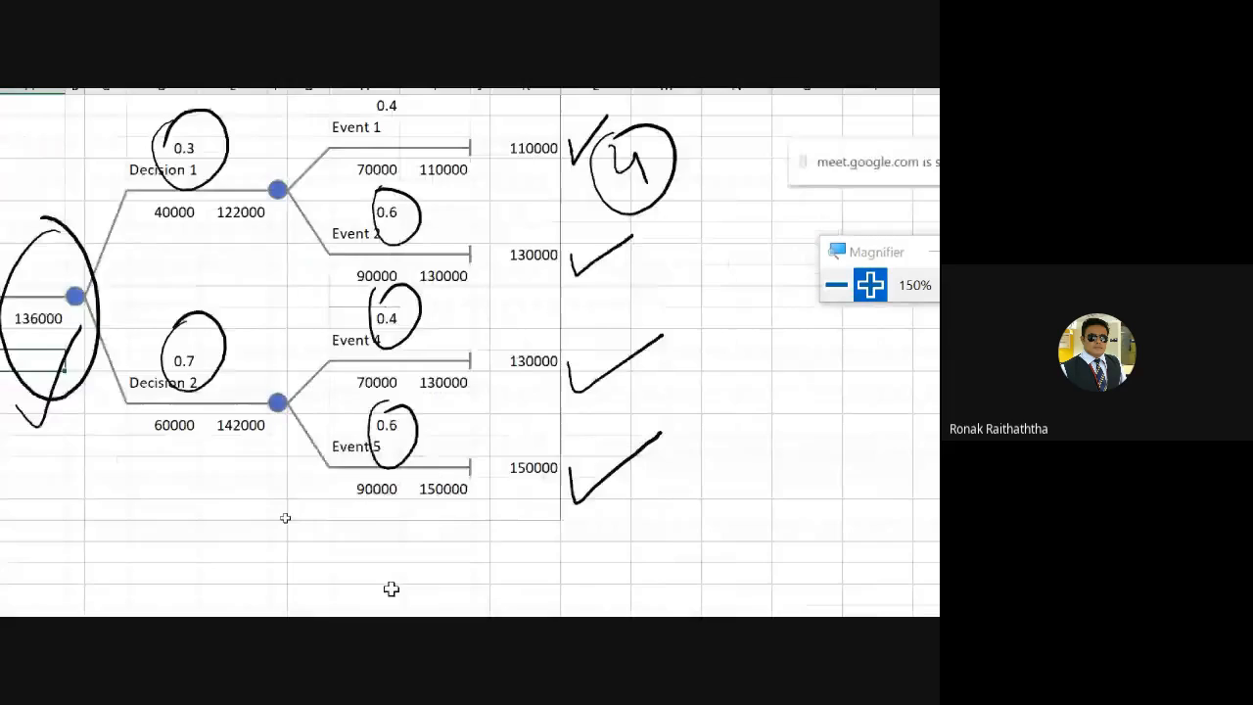
left_click(592, 536)
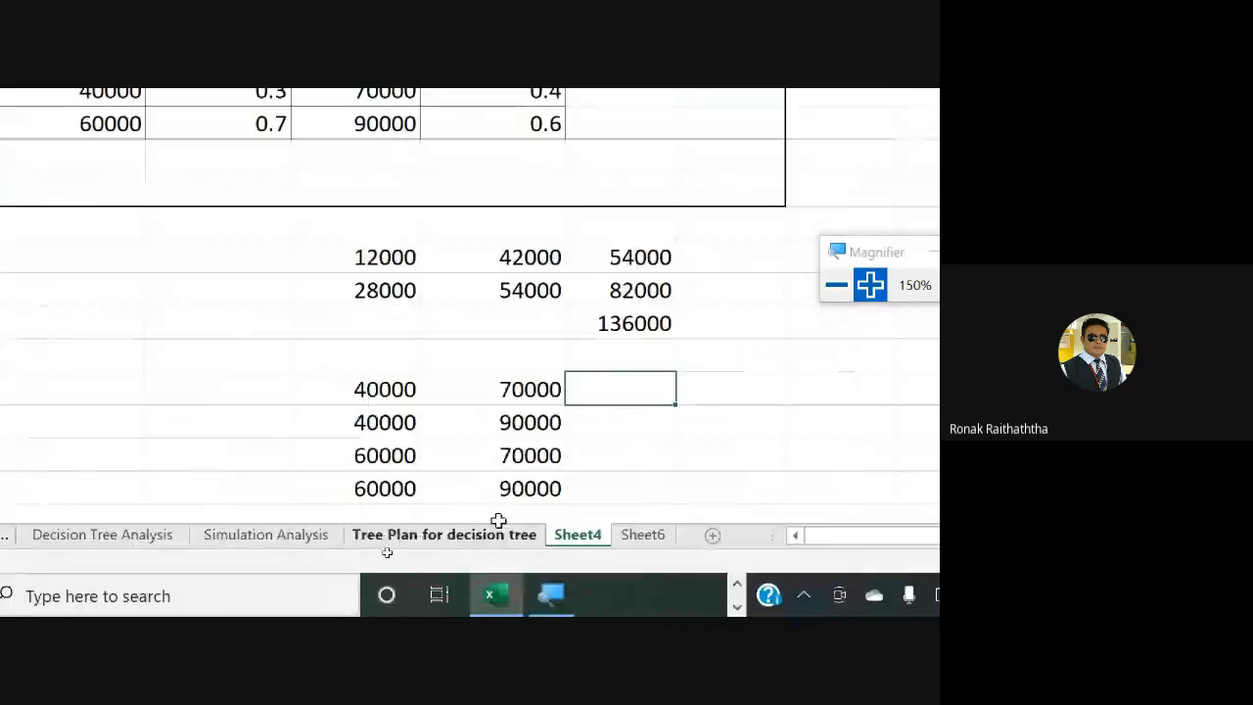
left_click(640, 533)
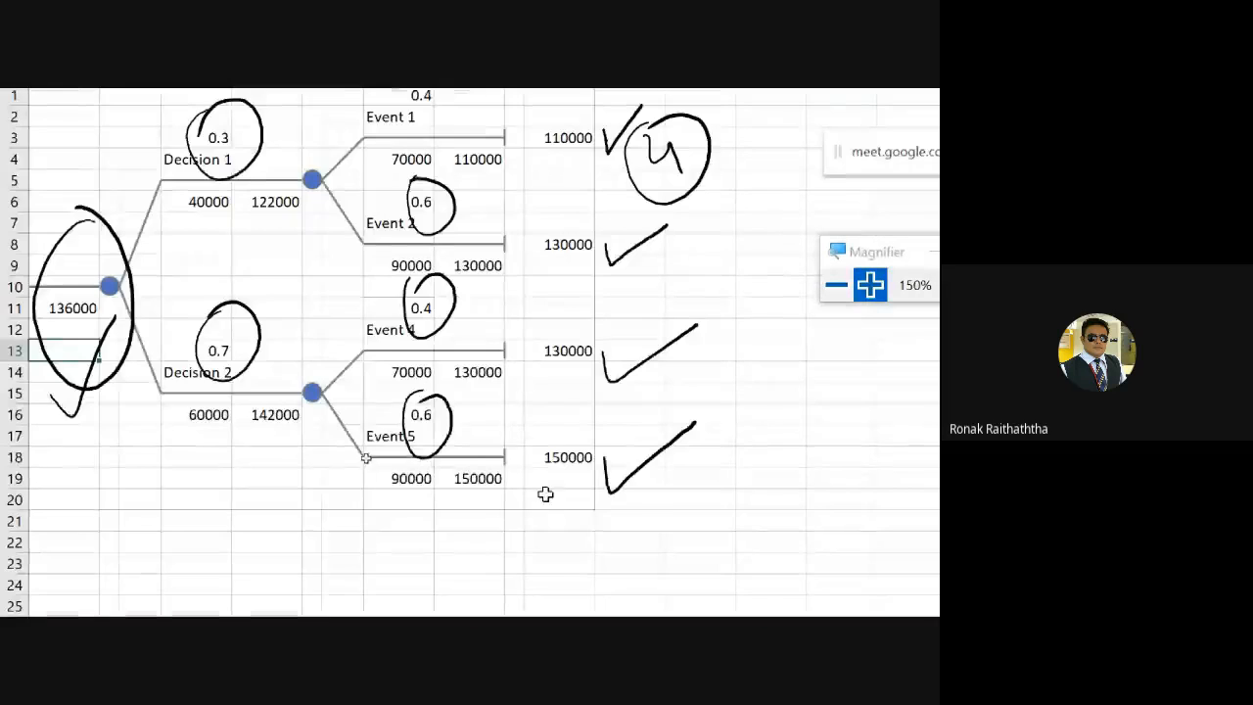
left_click(650, 541)
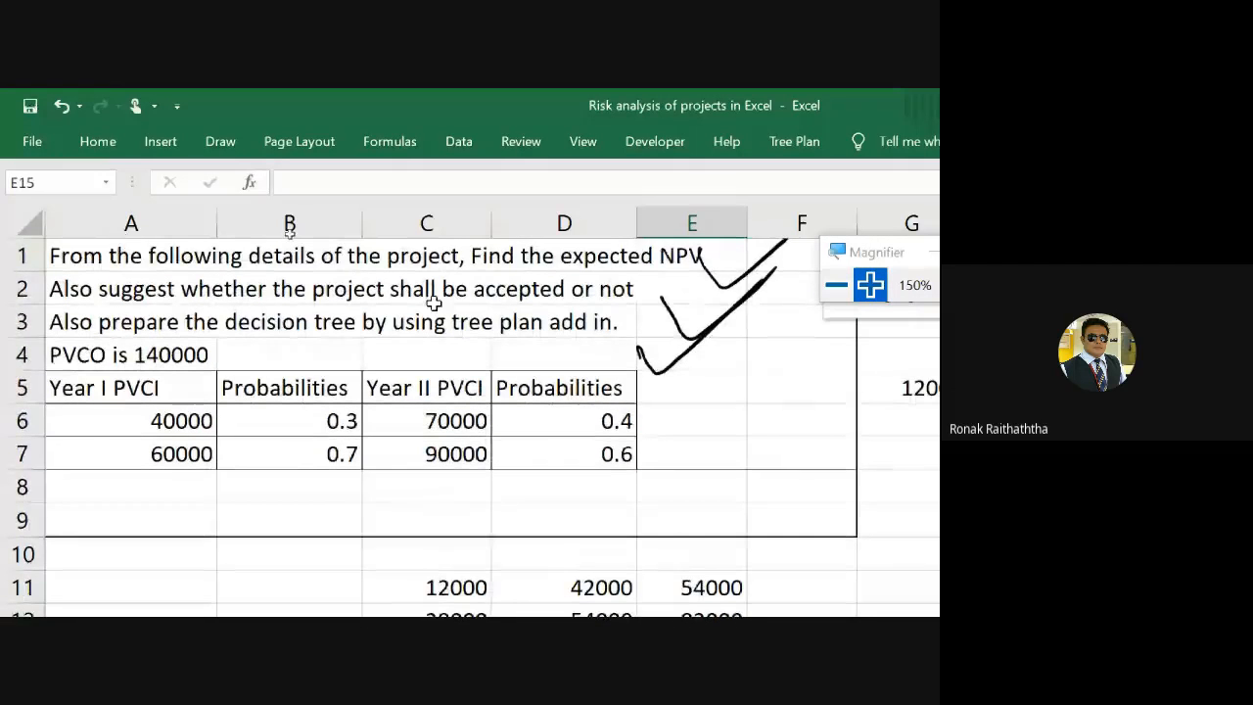
Circle the PVCO amount 140000 in row 4 of Sheet4 with the pen.
left_click(433, 305)
left_click(139, 354)
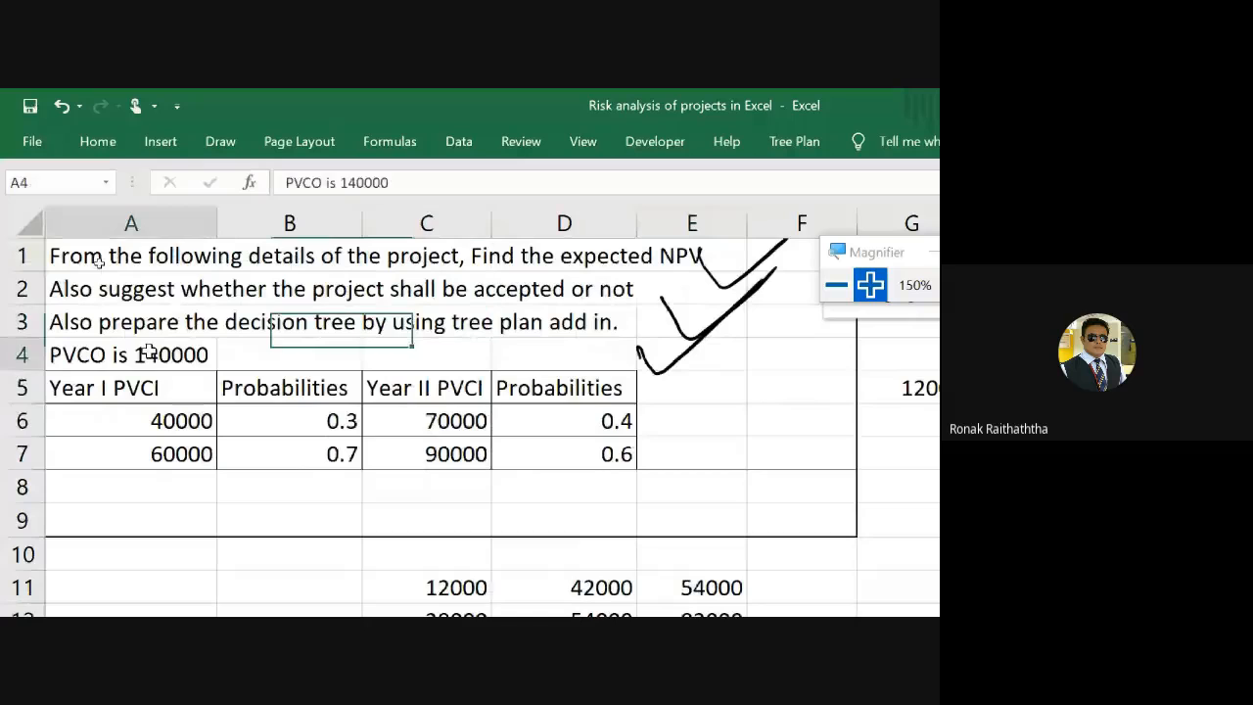
left_click(183, 555)
mouse_move(151, 423)
left_mouse_down()
mouse_move(118, 352)
mouse_move(210, 401)
left_mouse_up()
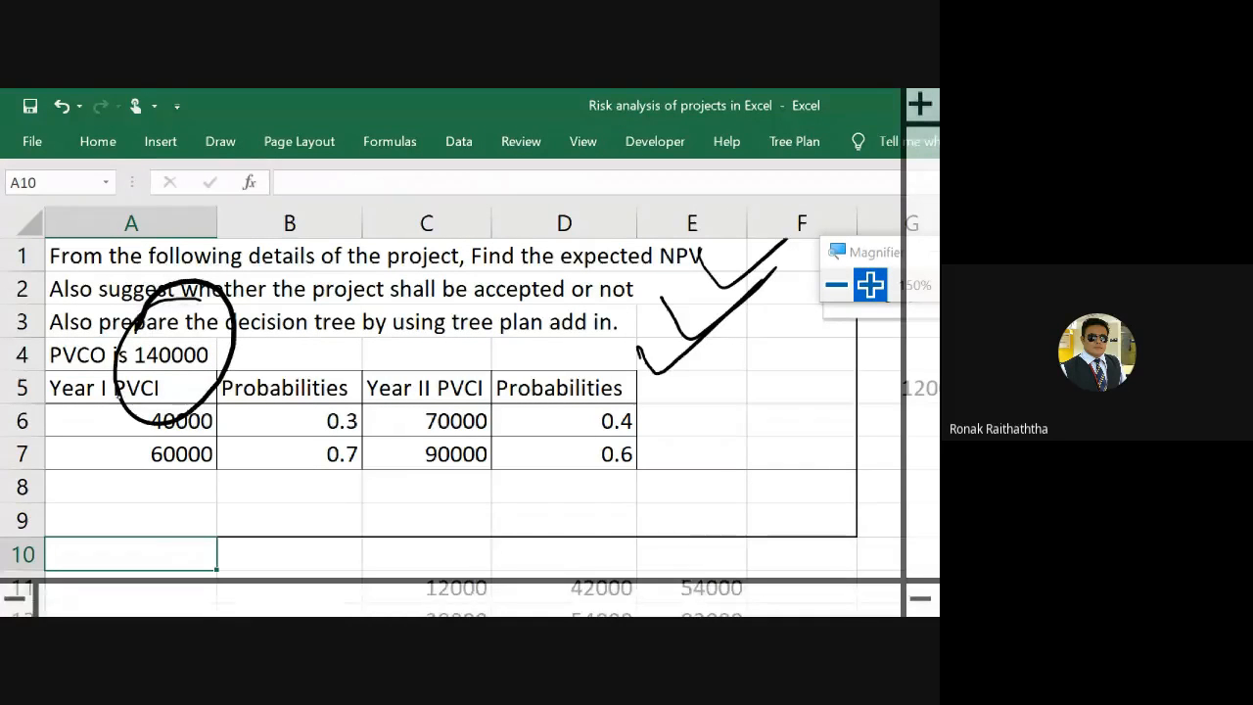
Handwrite 1,36,000 beside the probability table, circle it, and mark it with a circled X to reject the project.
left_click_drag(720, 437, 734, 474)
mouse_move(765, 435)
left_mouse_down()
mouse_move(753, 468)
mouse_move(780, 421)
left_mouse_up()
left_click_drag(795, 417, 830, 415)
mouse_move(825, 361)
left_mouse_down()
mouse_move(660, 460)
mouse_move(838, 368)
left_mouse_up()
mouse_move(766, 536)
left_mouse_down()
mouse_move(815, 529)
mouse_move(775, 560)
left_mouse_up()
left_click_drag(783, 486, 789, 488)
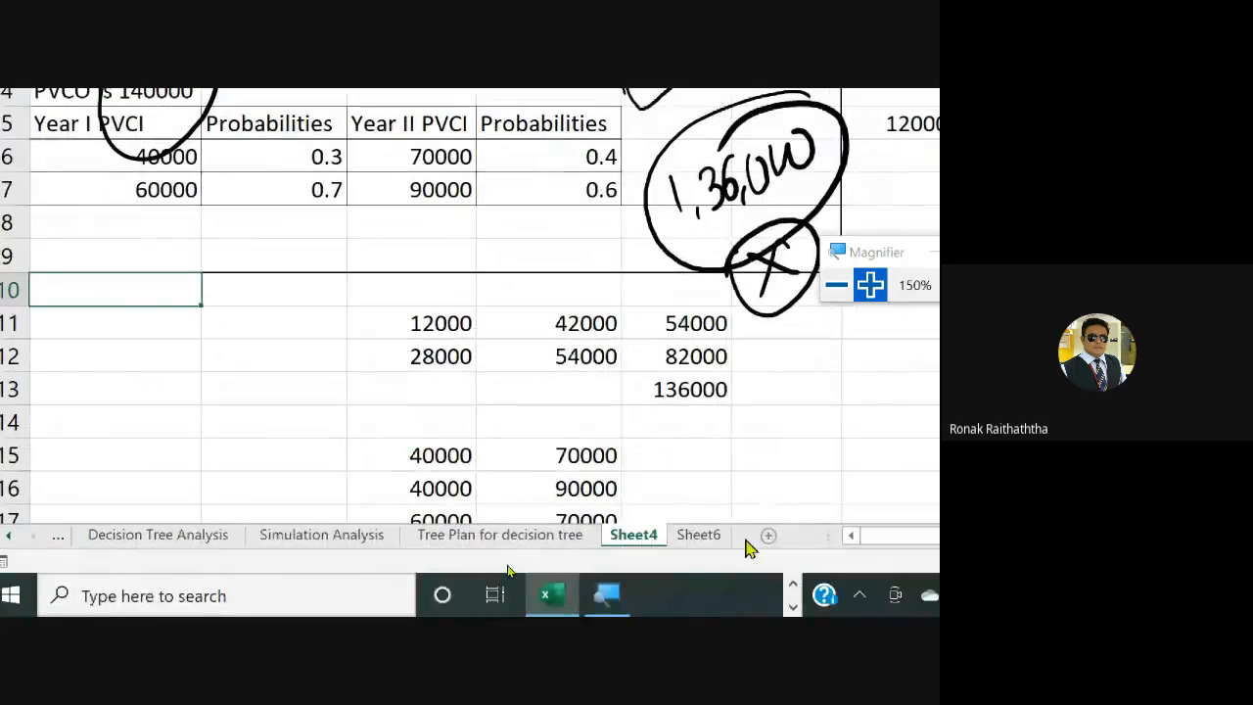
Circle the expected value 136000 at the root of the Sheet6 decision tree again with the pen.
left_click(718, 539)
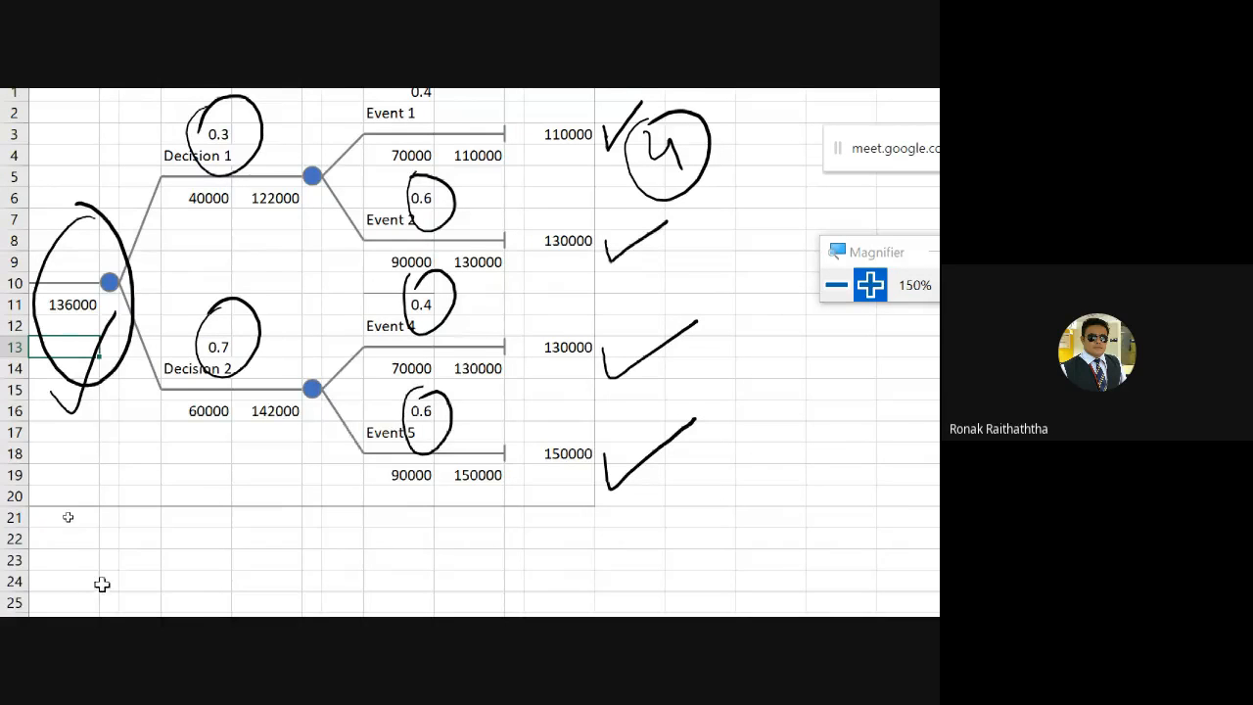
scroll(101, 585, "down", 1)
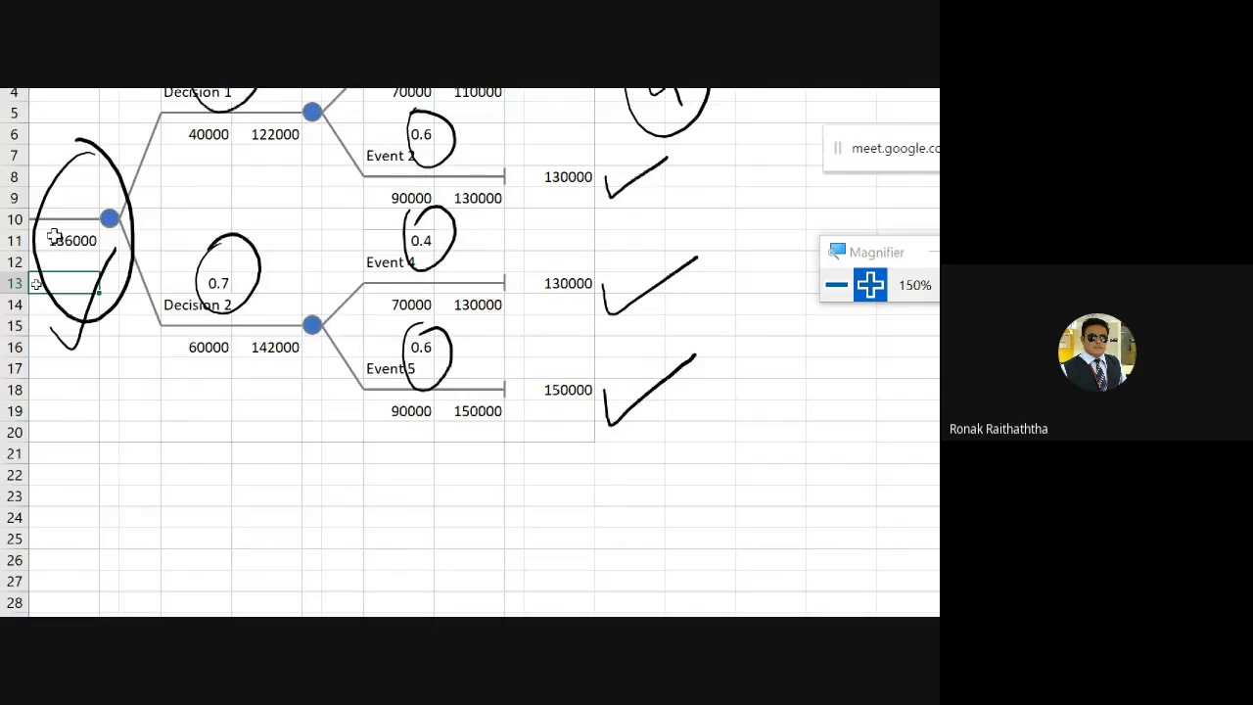
scroll(55, 240, "up", 1)
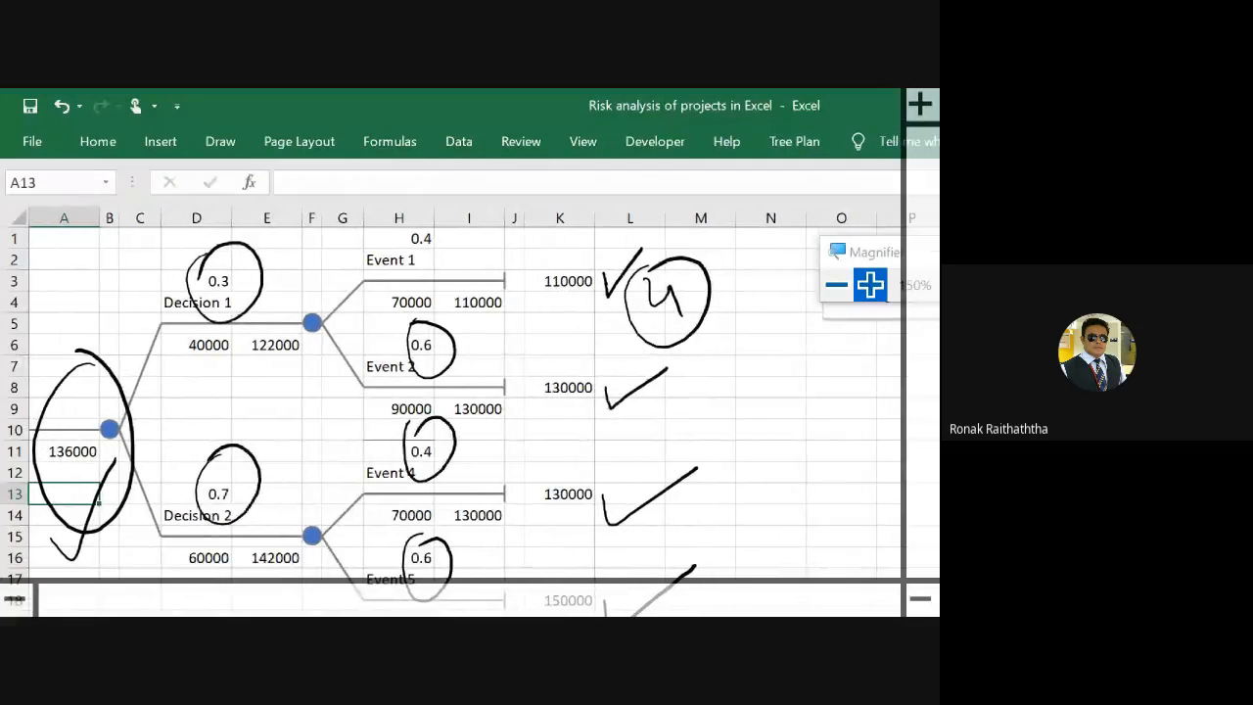
mouse_move(91, 393)
left_mouse_down()
mouse_move(76, 516)
mouse_move(30, 415)
left_mouse_up()
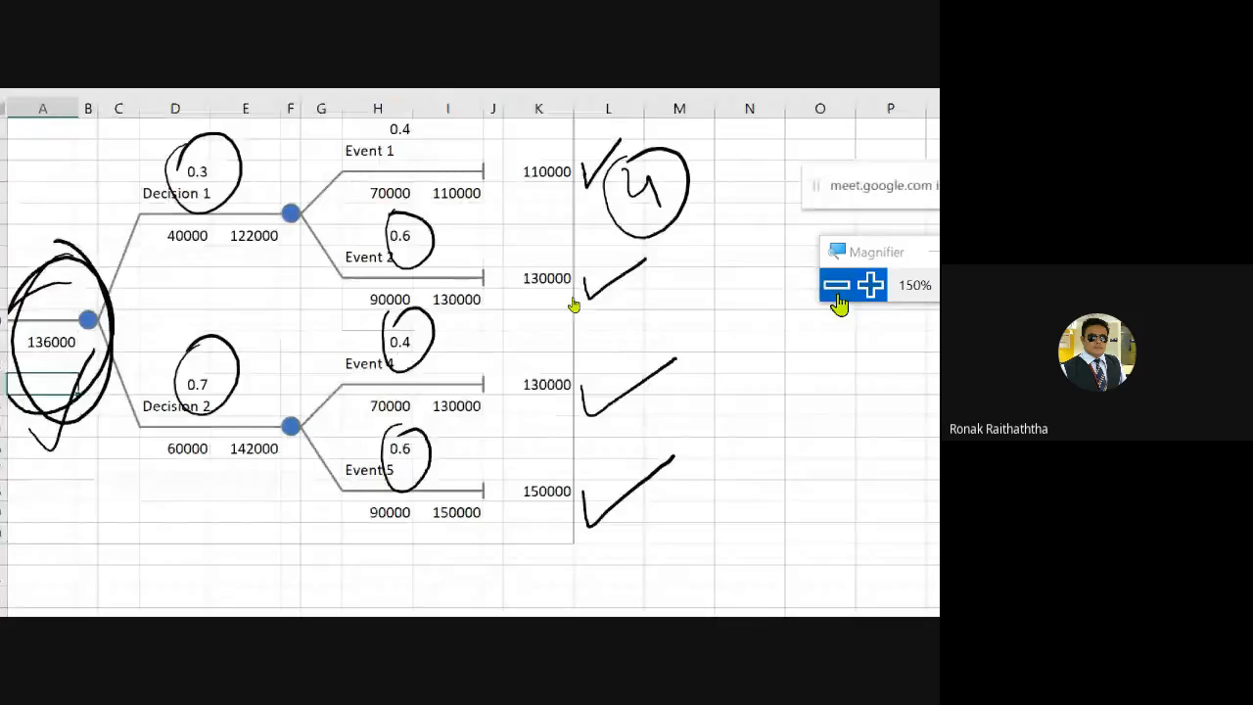
Reset the Magnifier zoom to 100% and switch from the workbook to the Google Meet window.
left_click(837, 296)
key("alt+Tab")
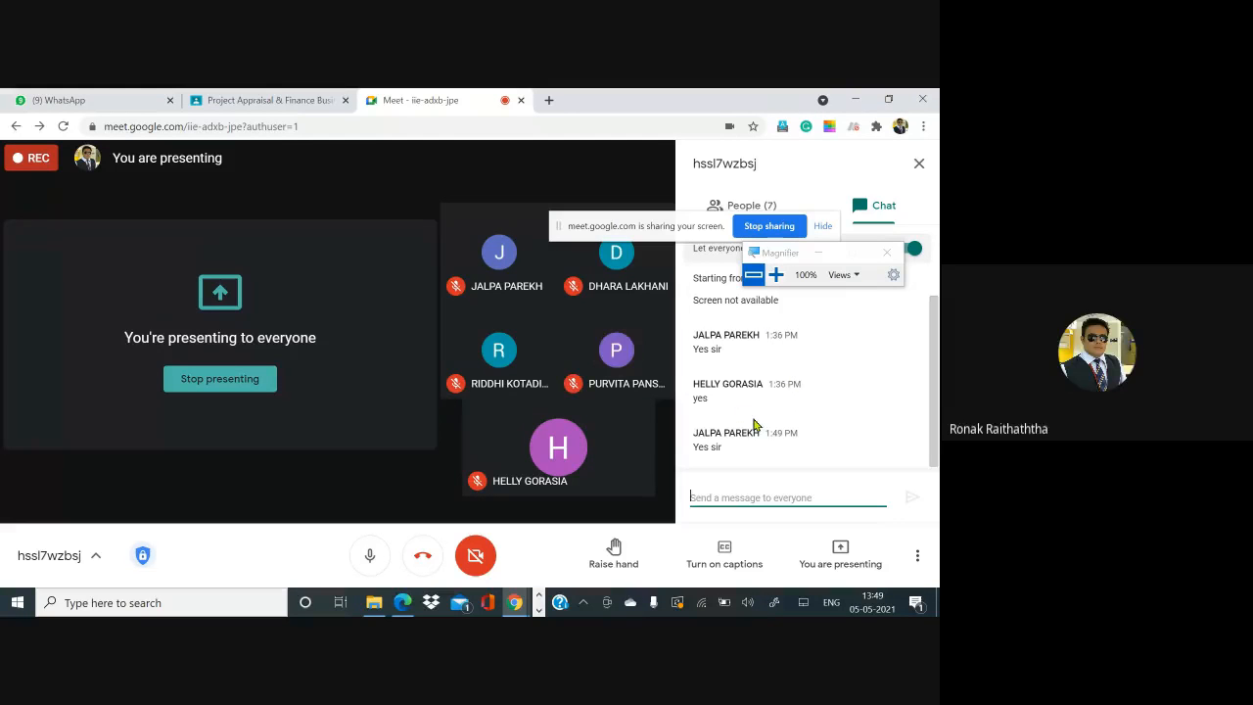
key("alt+Tab")
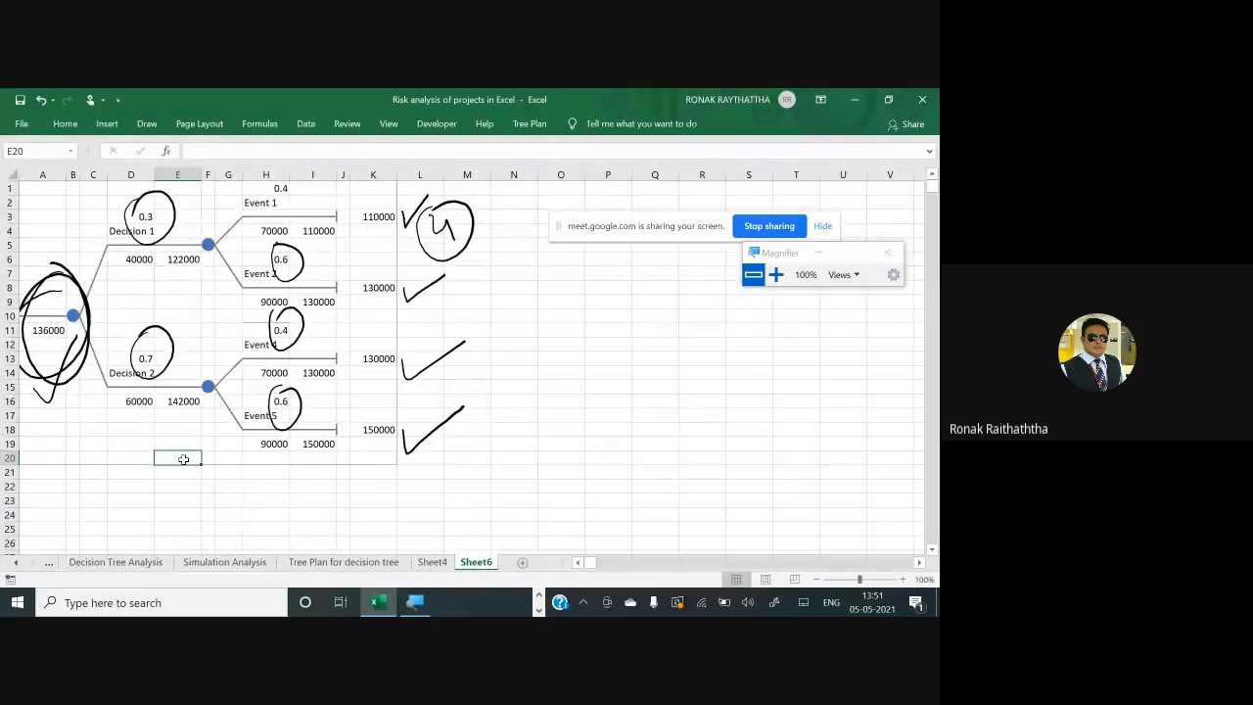
key("alt+Tab")
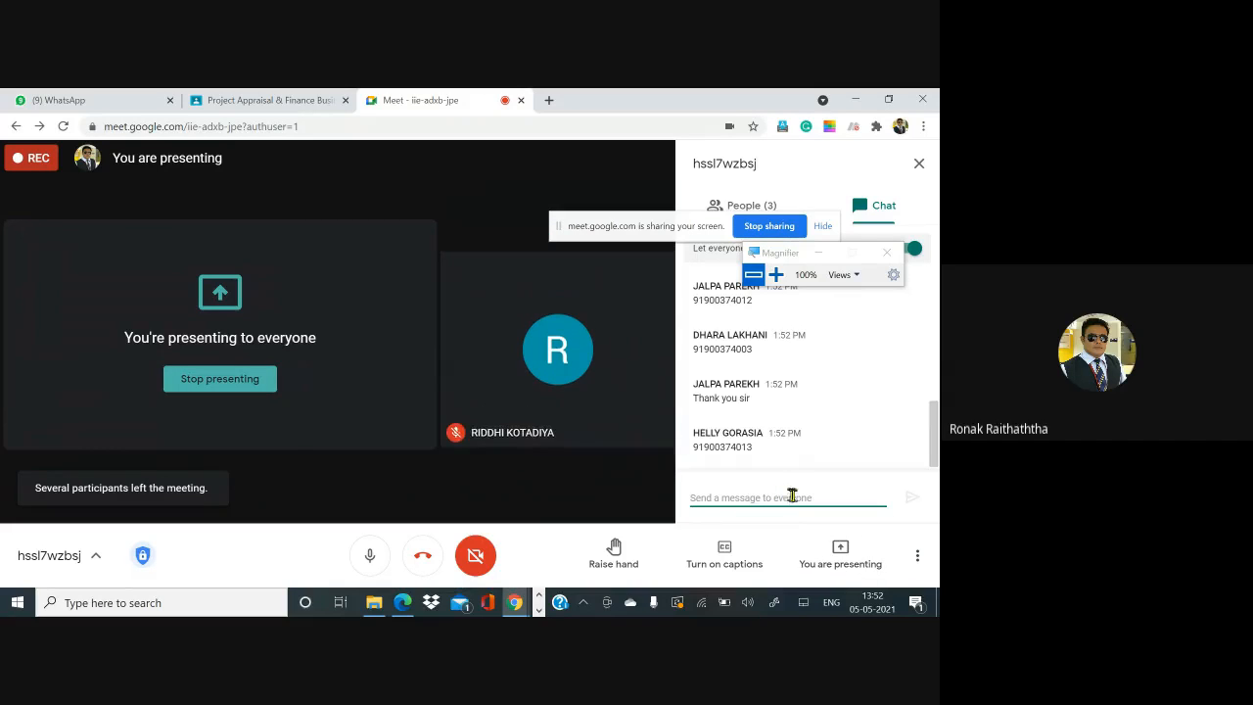
Review the participants' latest attendance replies in the meeting chat.
left_click(917, 555)
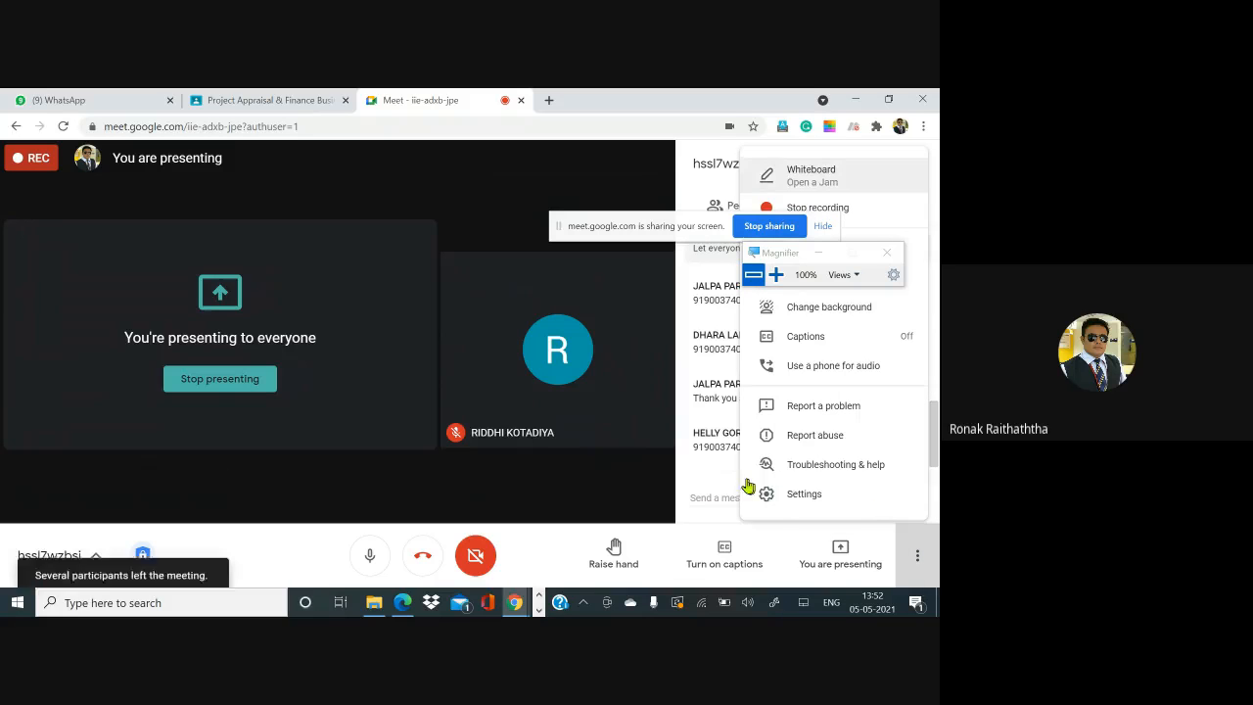
left_click(734, 445)
scroll(734, 442, "up", 2)
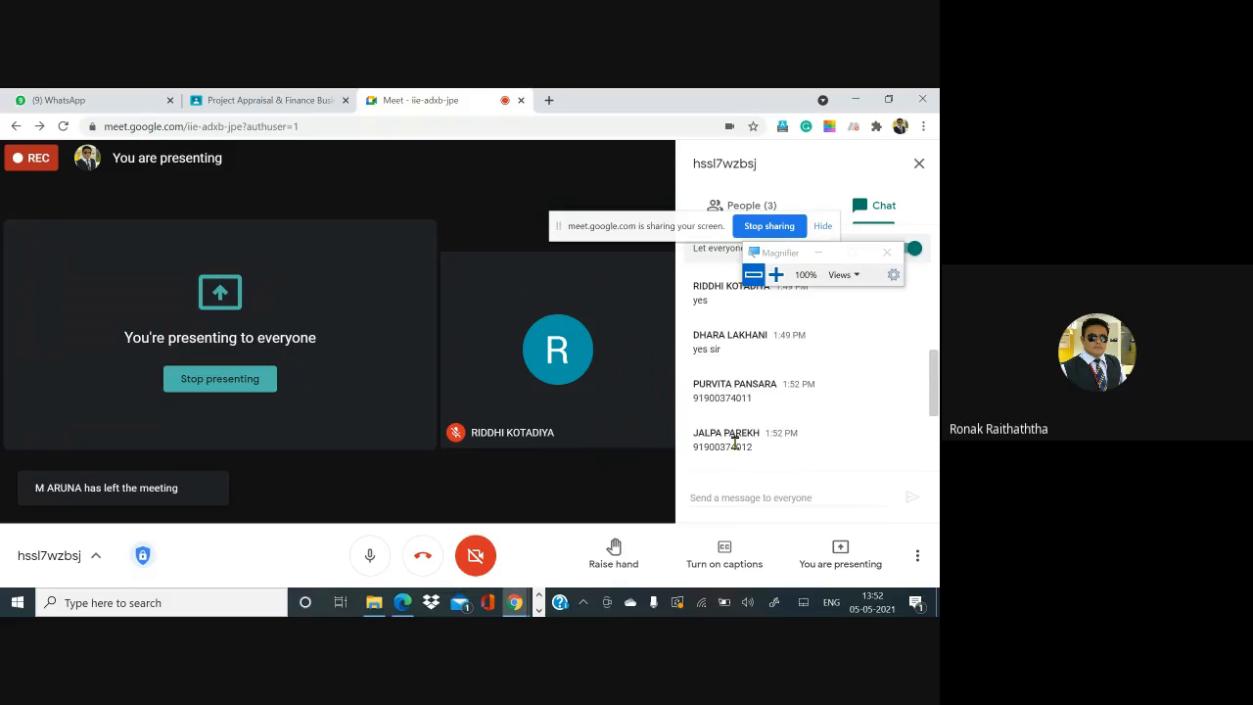
scroll(735, 443, "down", 3)
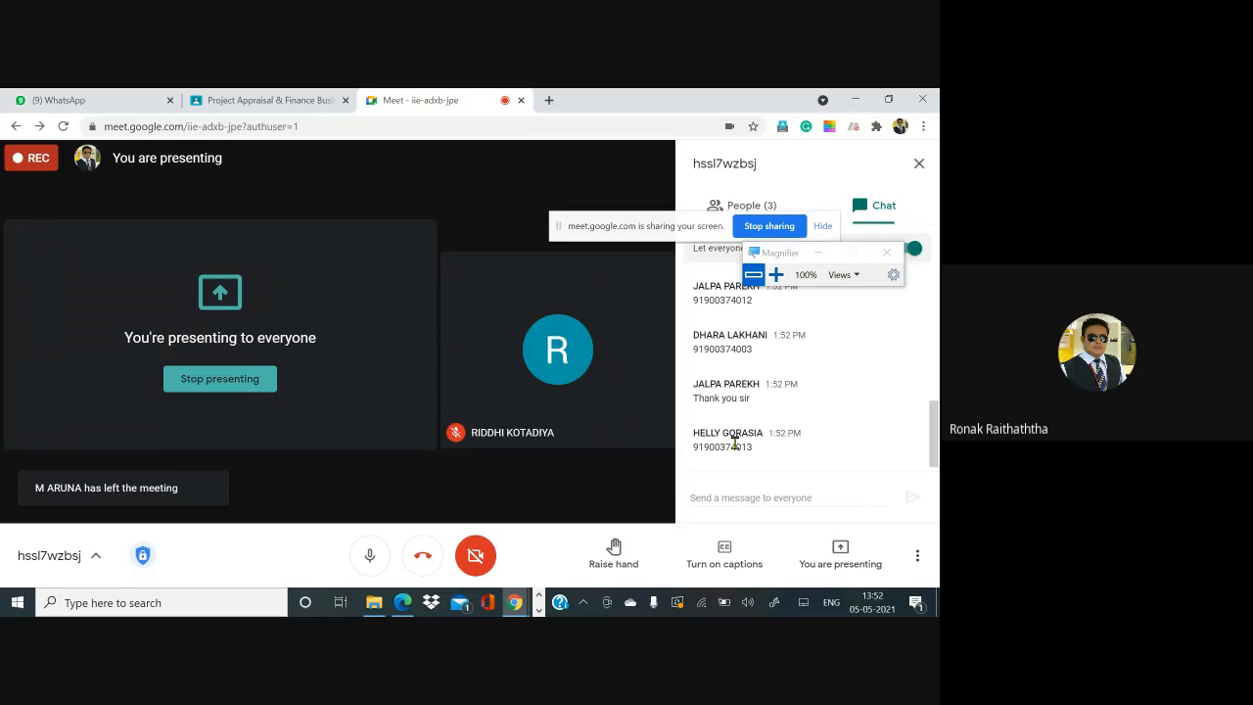
scroll(736, 470, "up", 3)
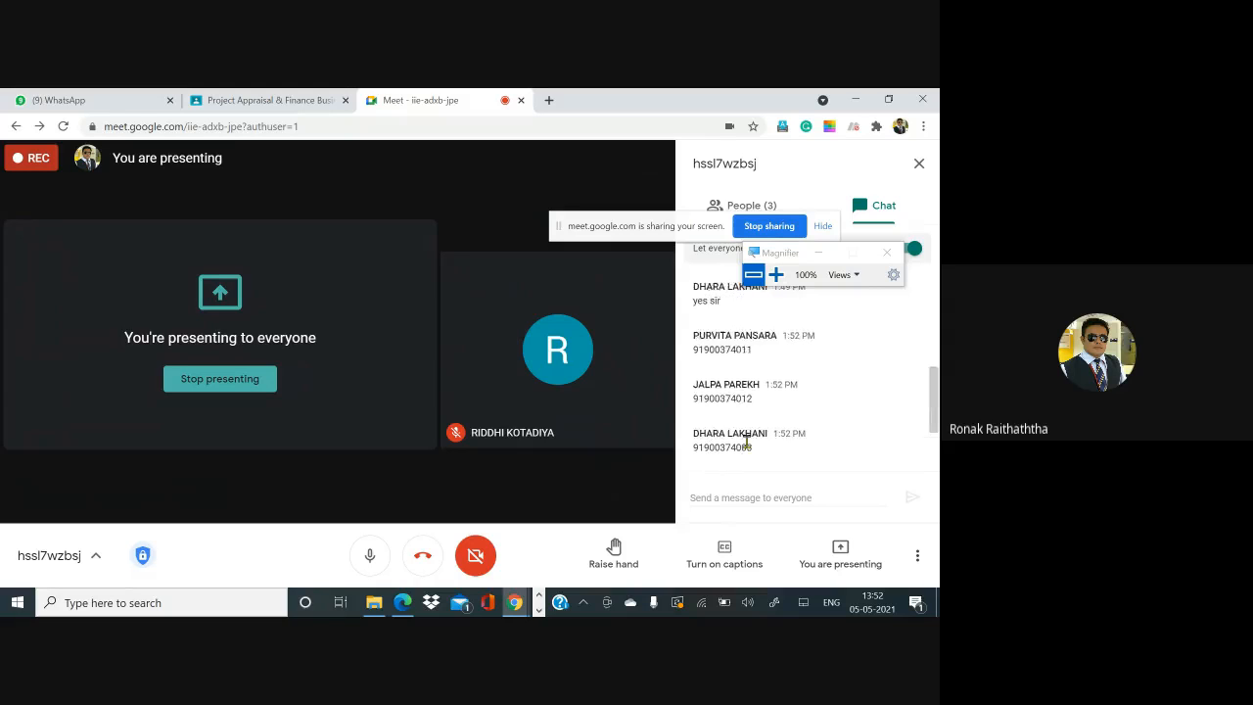
scroll(744, 445, "down", 3)
Send a message to everyone in the meeting chat stating that the remaining participant was present.
left_click(738, 489)
type("Riddhi was")
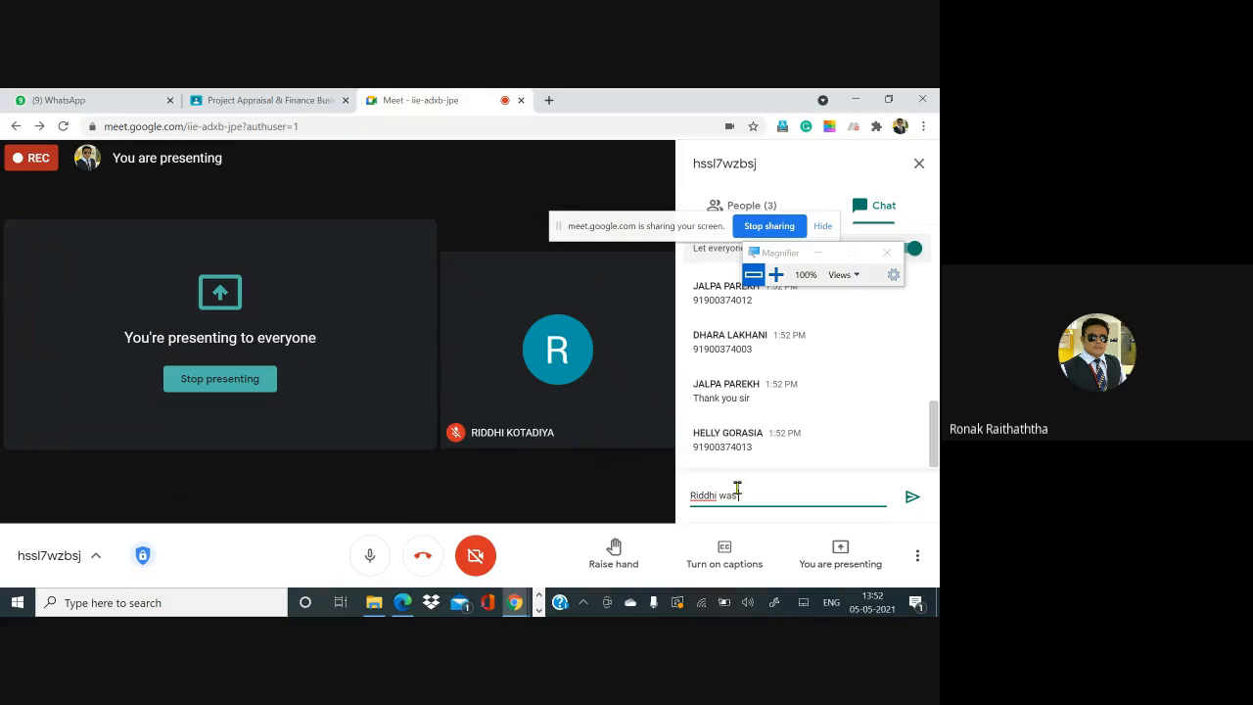
type(" present")
key("Return")
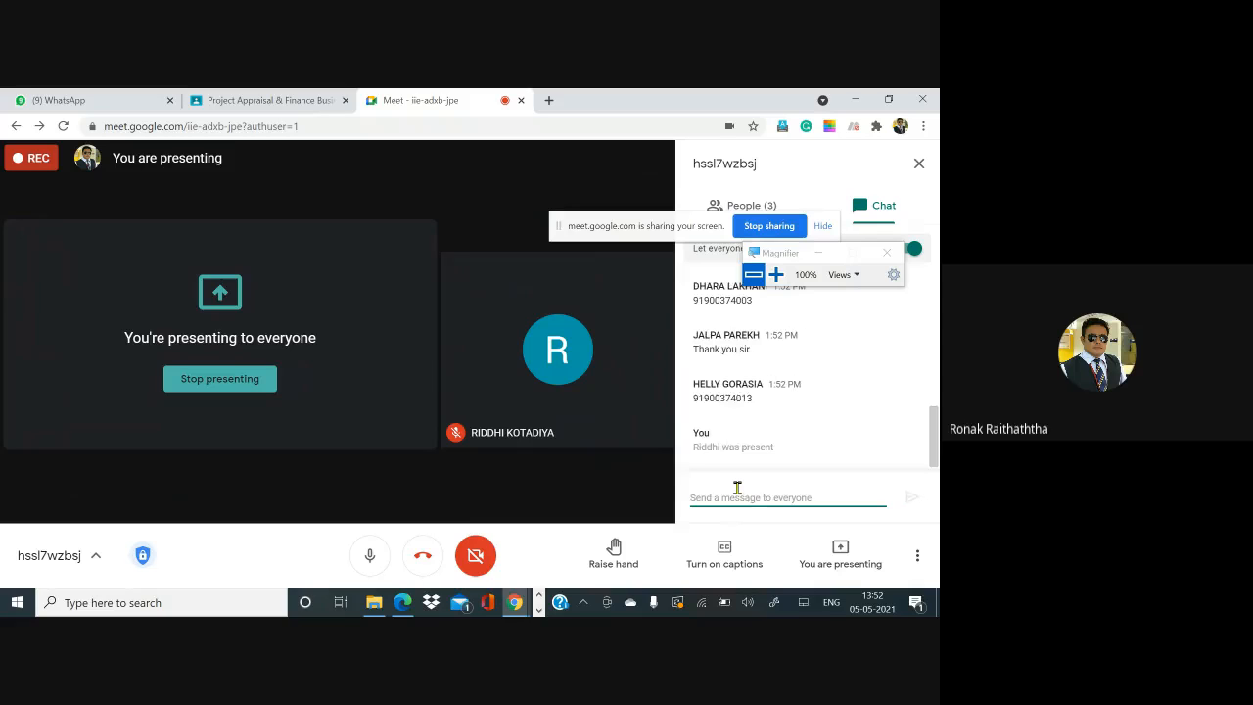
Mute the microphone and request to stop the meeting recording, moving the Magnifier and screen-sharing bar out of the way.
left_click(362, 568)
left_click(917, 555)
left_click_drag(788, 261, 556, 227)
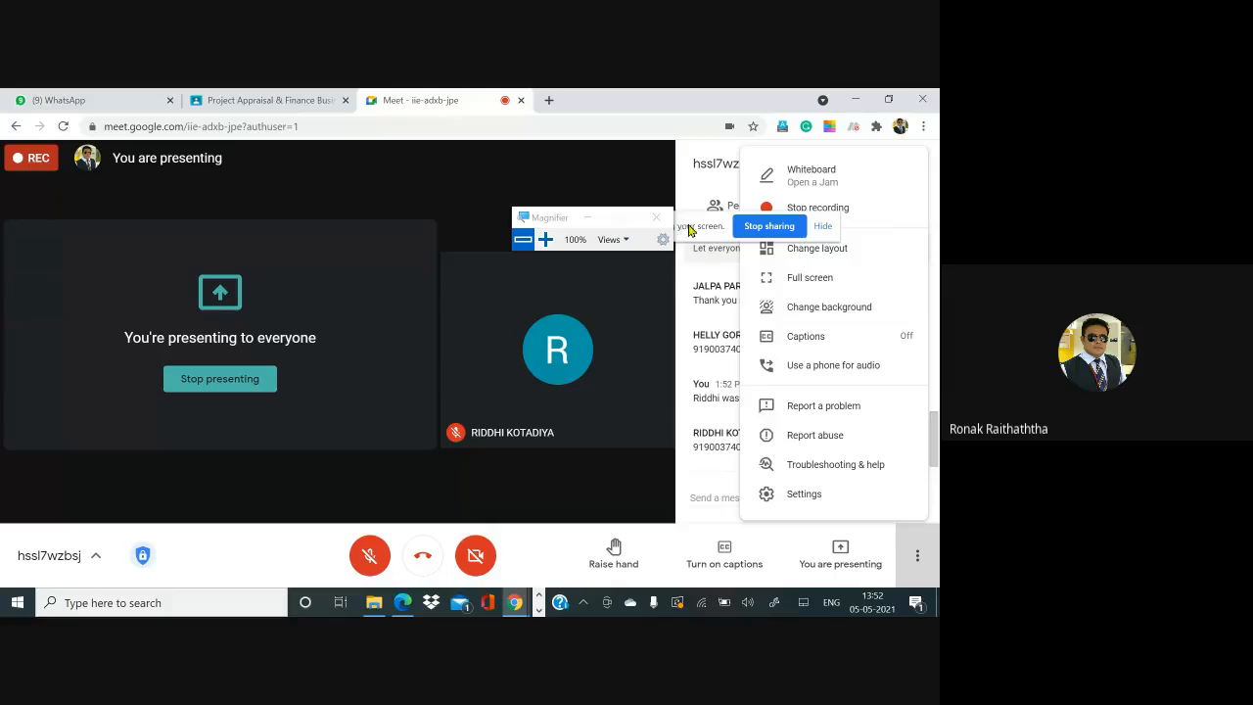
left_click_drag(690, 230, 632, 168)
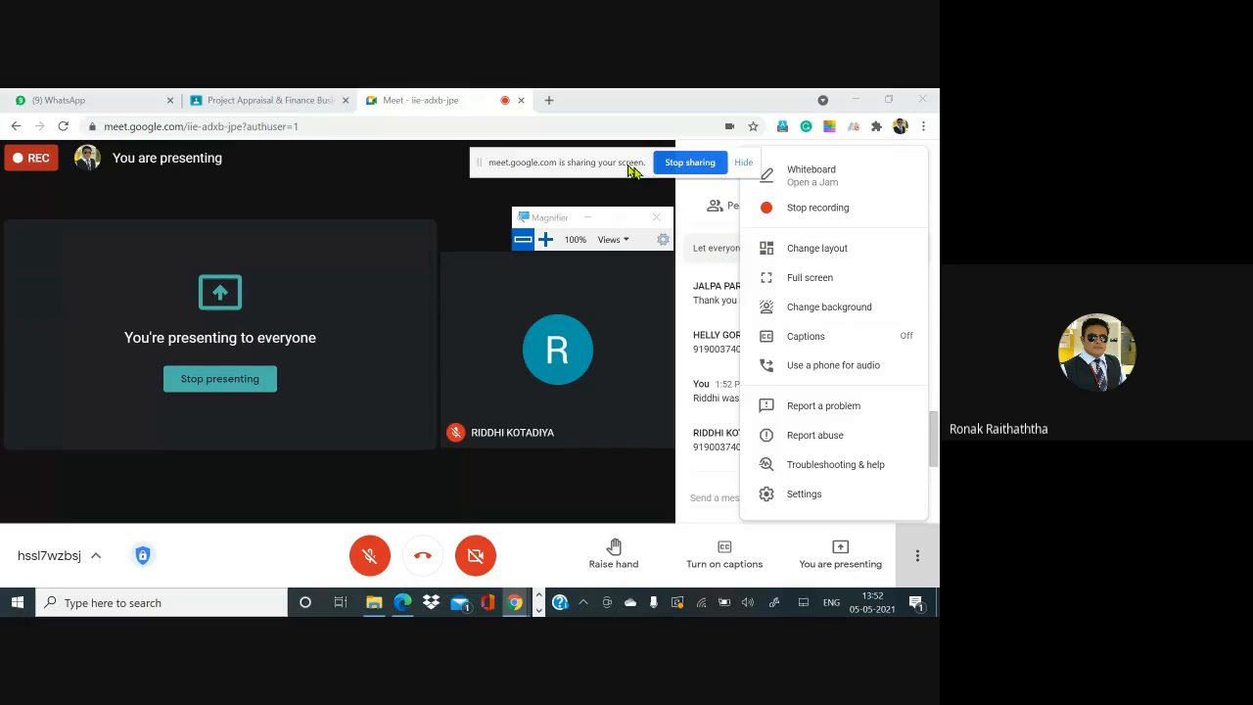
left_click(828, 209)
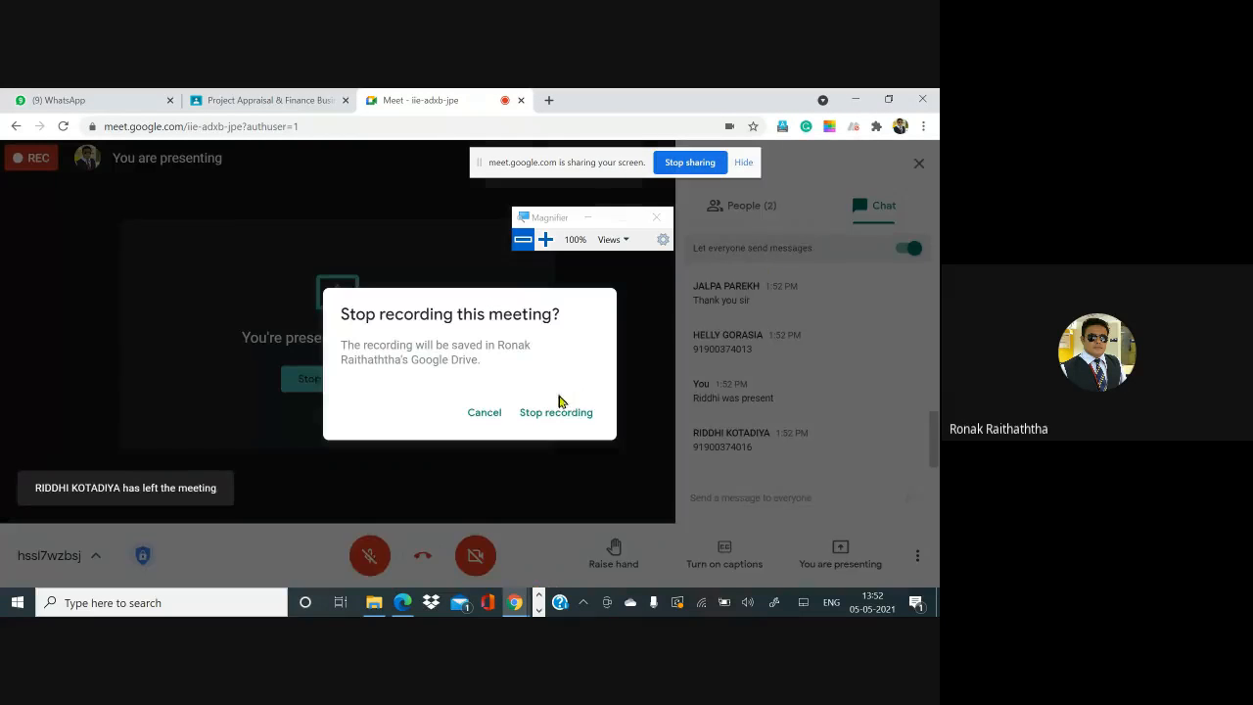